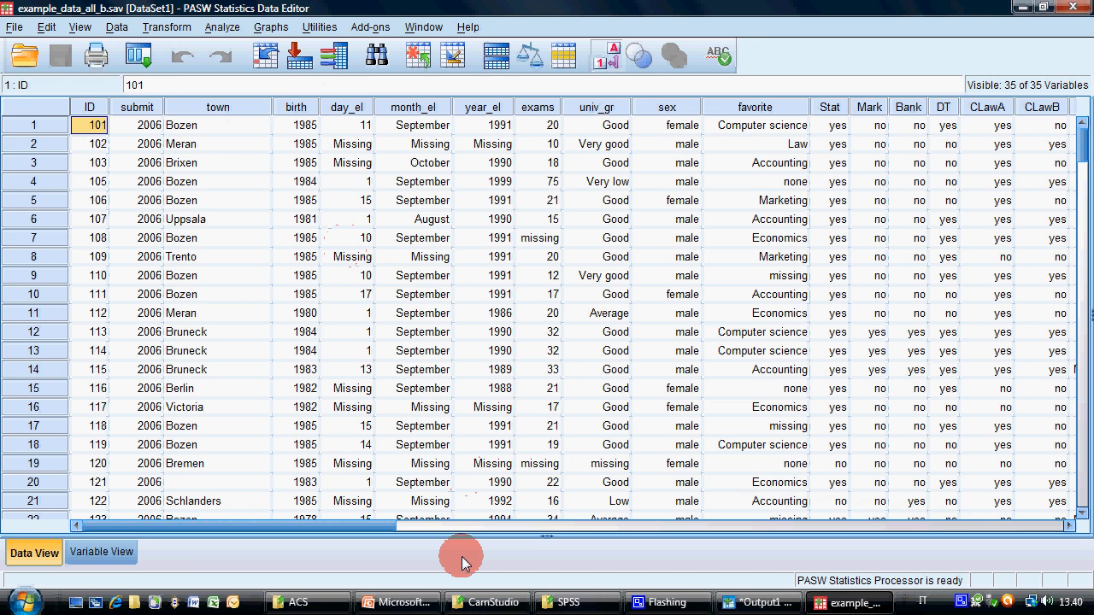
# Set up a linear regression with First year of elementary school as the dependent variable and Year of birth as the independent variable.
pyautogui.click(400, 603)
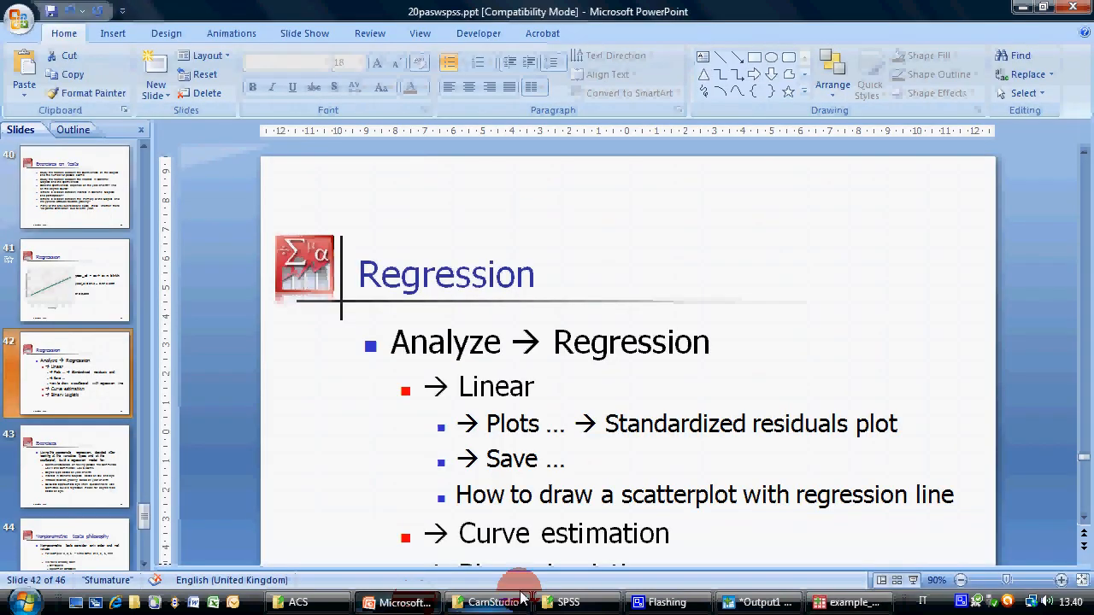
pyautogui.click(846, 602)
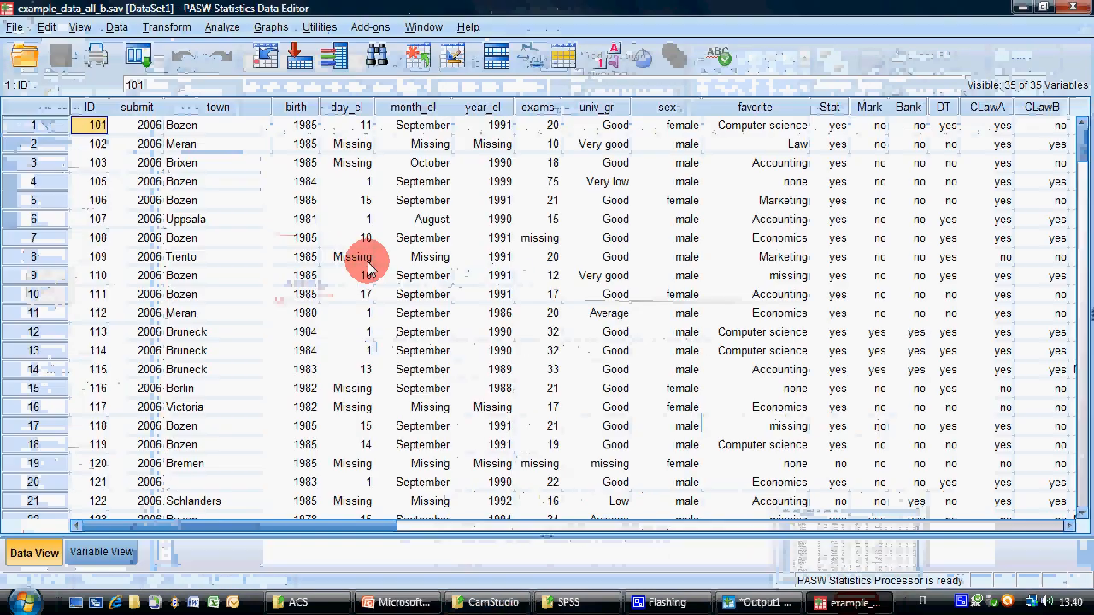
pyautogui.click(221, 26)
pyautogui.moveTo(269, 206)
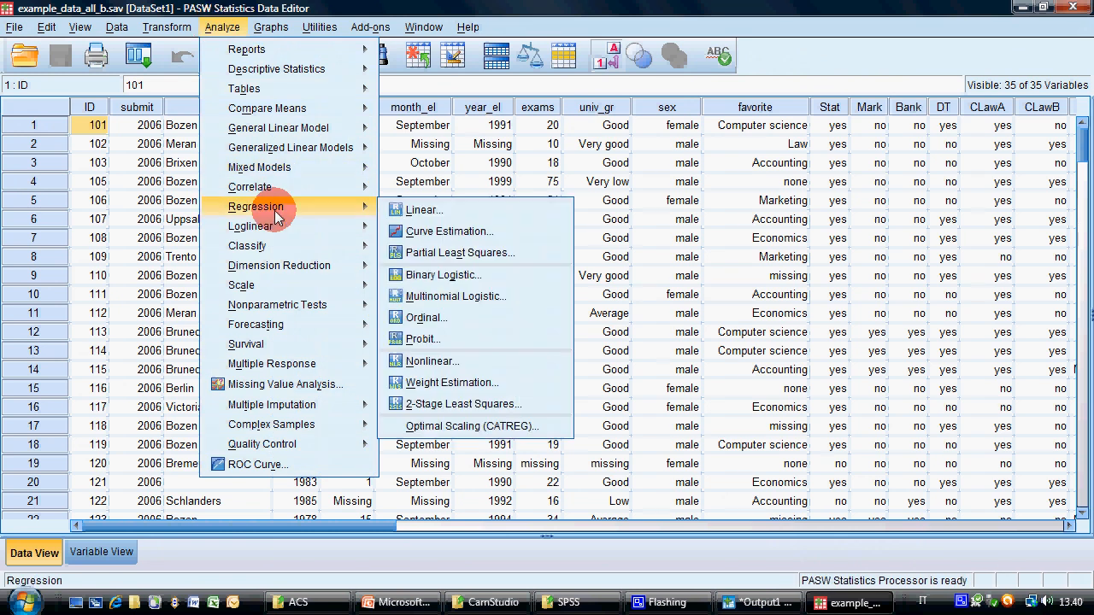
pyautogui.click(451, 218)
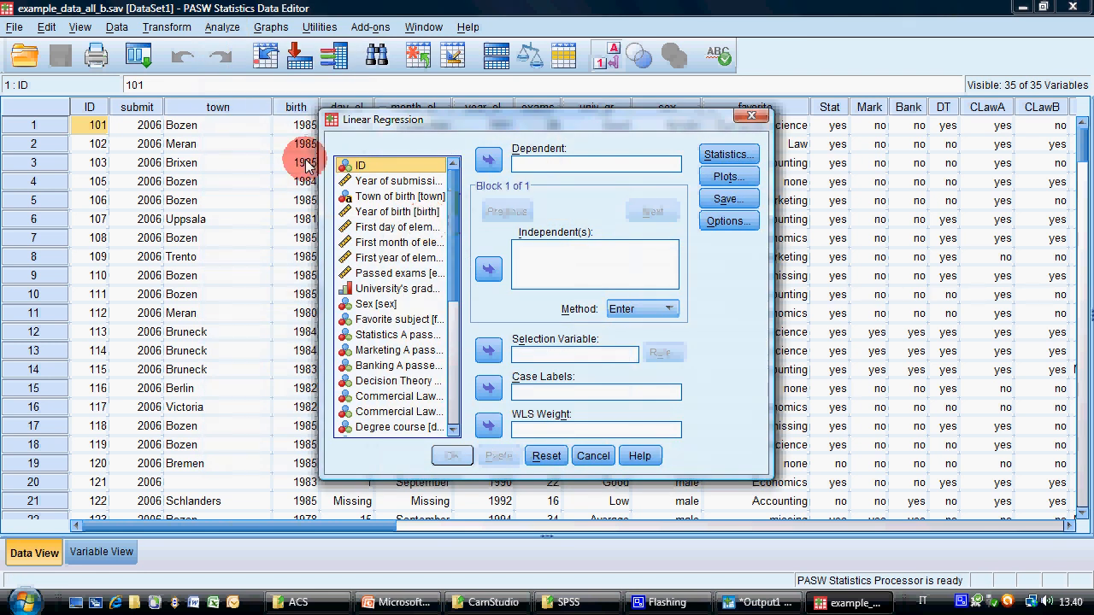
pyautogui.click(309, 107)
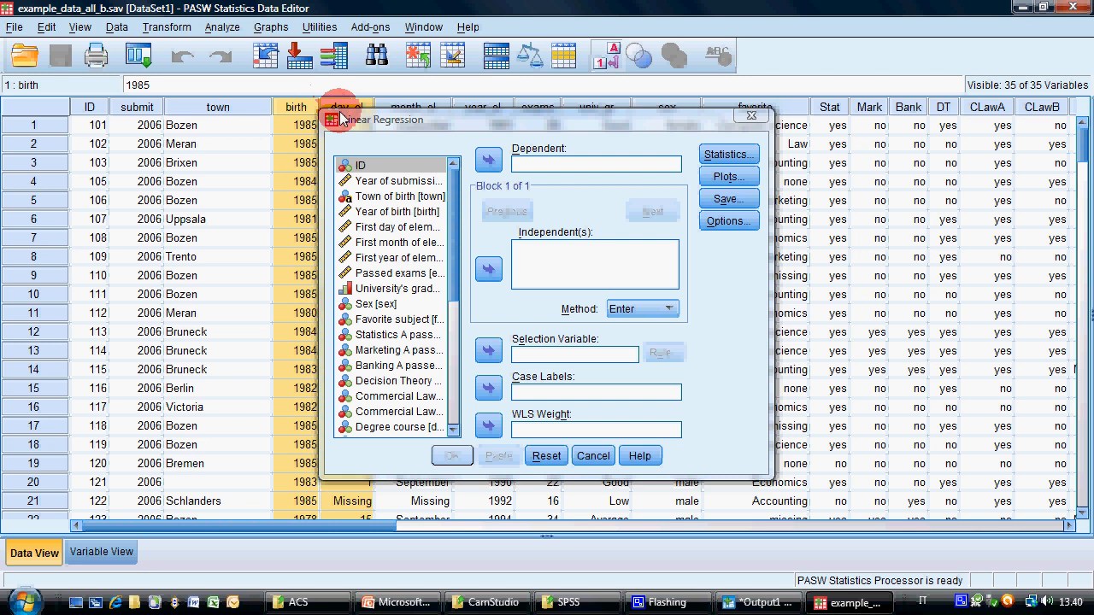
pyautogui.moveTo(339, 117); pyautogui.dragTo(165, 53)
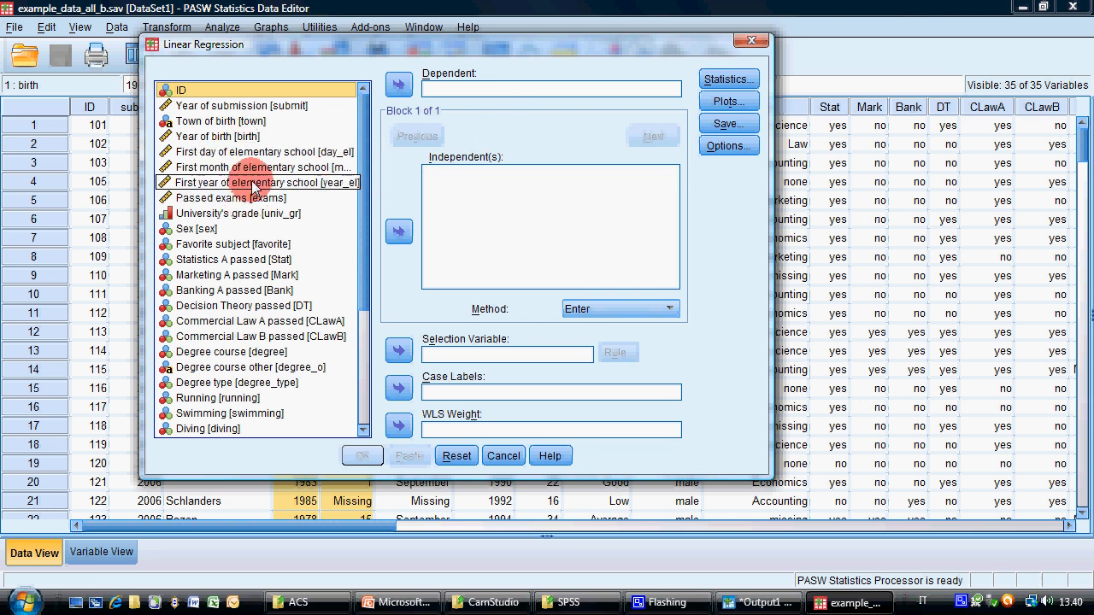
pyautogui.moveTo(254, 186); pyautogui.dragTo(501, 90)
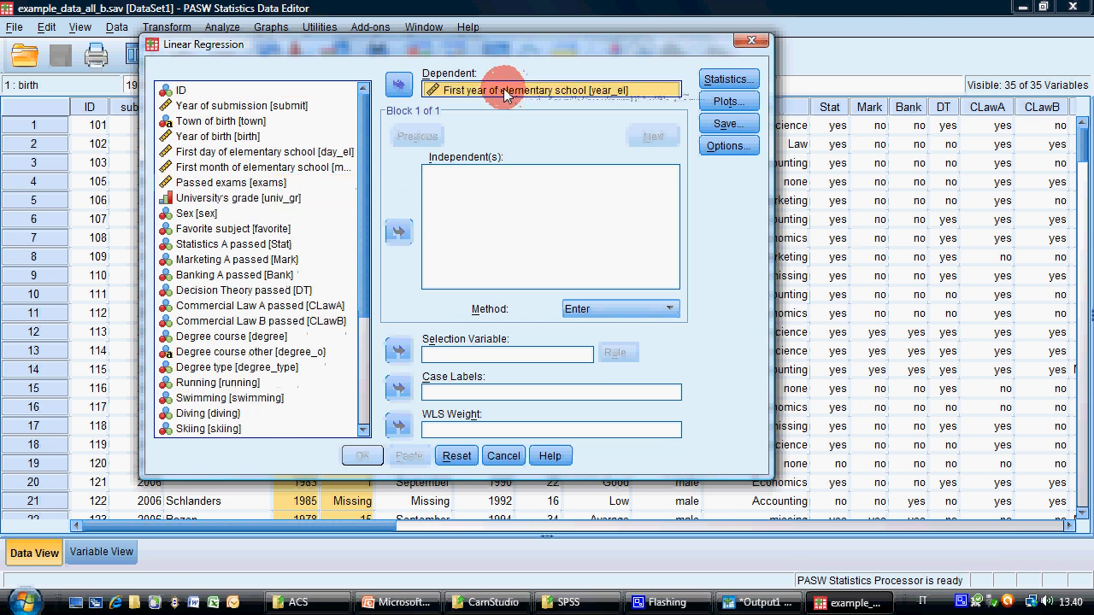
pyautogui.moveTo(239, 144); pyautogui.dragTo(586, 244)
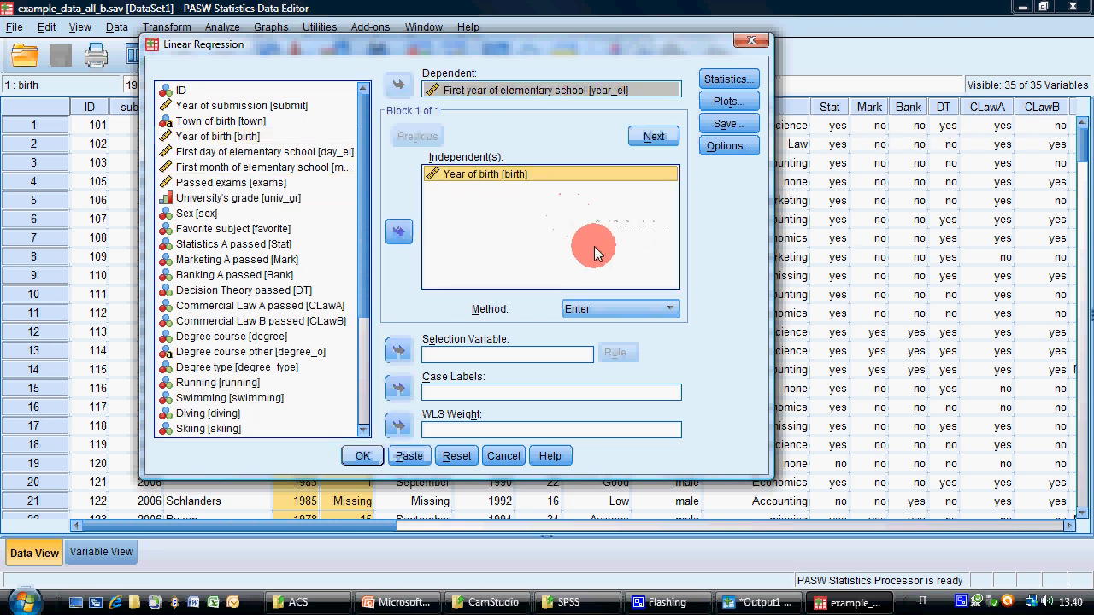
# Review the method choices, options and statistics of the linear regression without changing them, and run the analysis.
pyautogui.click(633, 313)
pyautogui.click(659, 308)
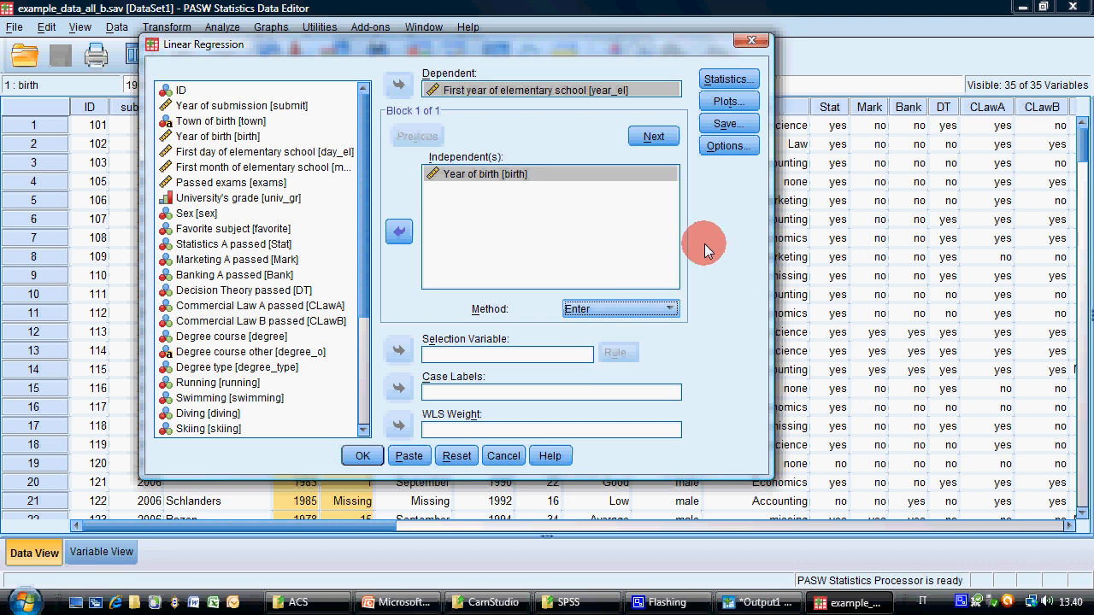
pyautogui.click(740, 148)
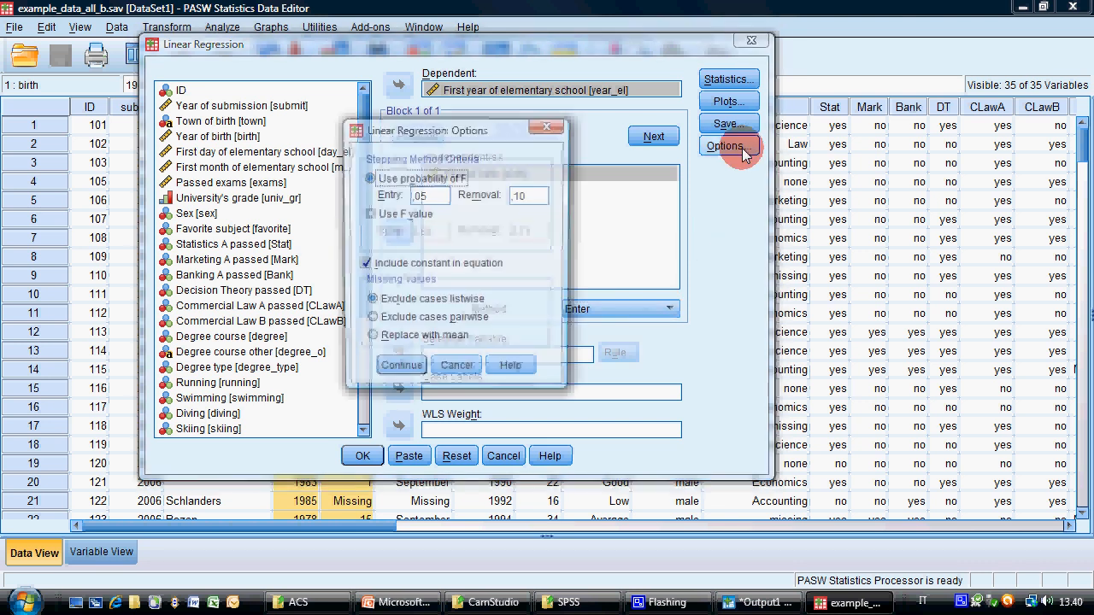
pyautogui.click(459, 432)
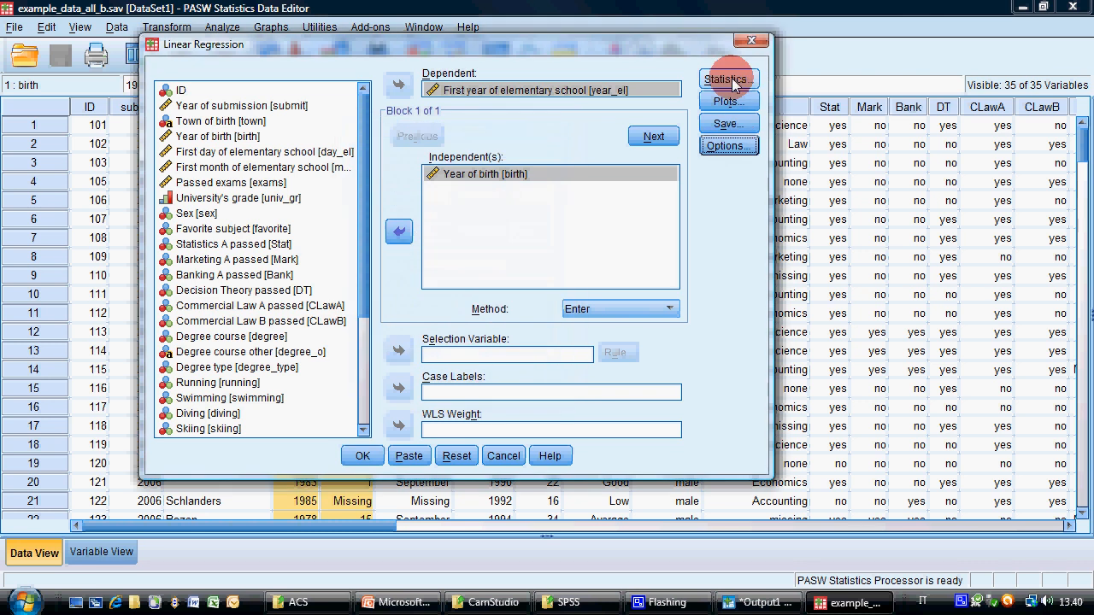
pyautogui.click(730, 82)
pyautogui.click(462, 376)
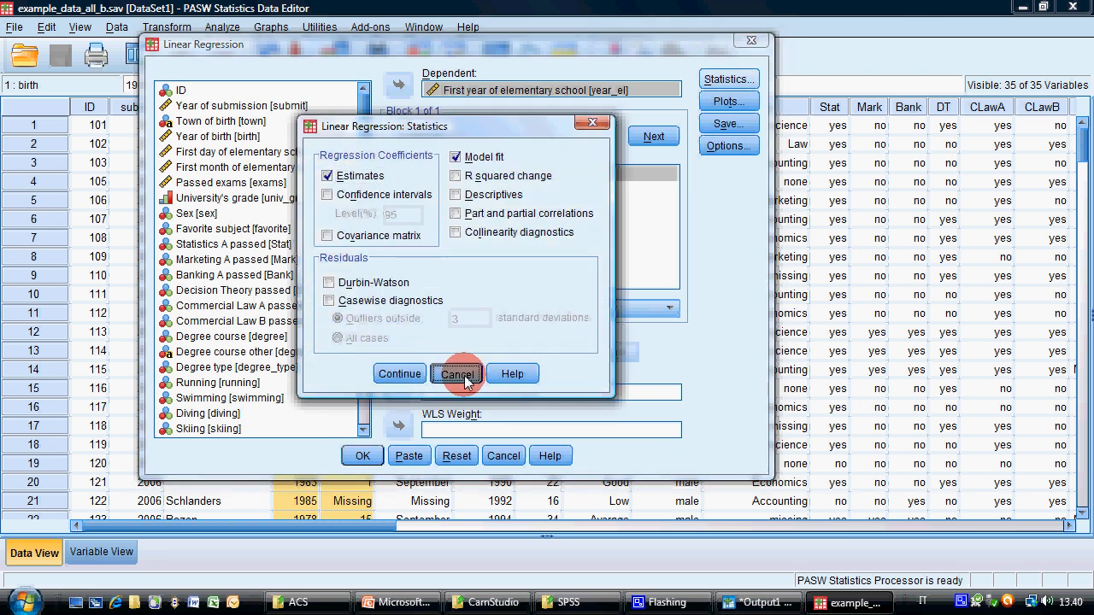
pyautogui.click(364, 458)
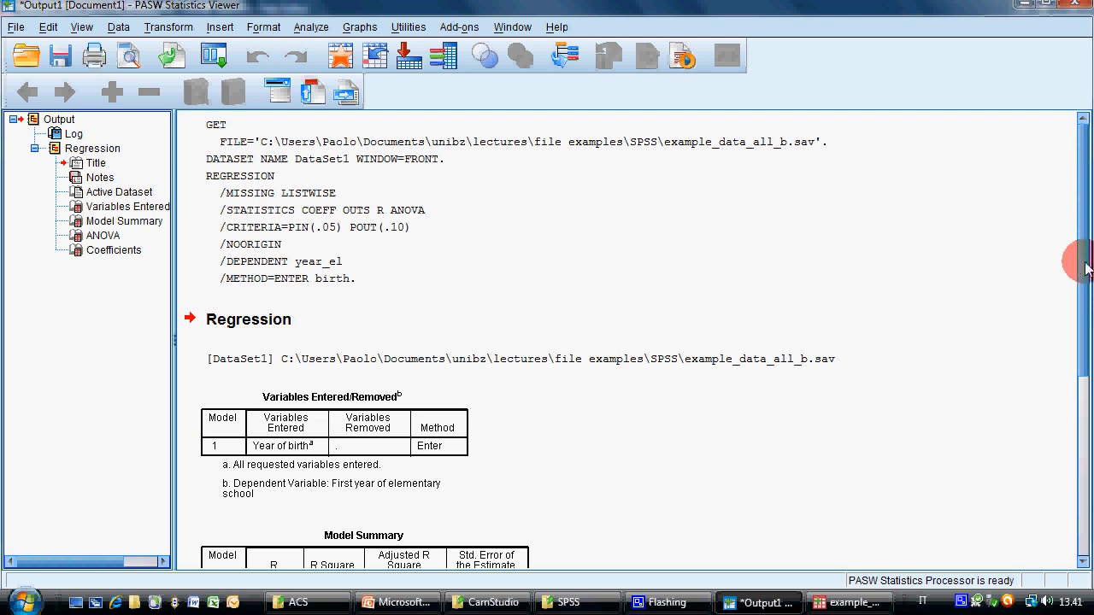
# Examine the model summary, ANOVA and coefficients tables, comparing them with the regression equation slide in PowerPoint.
pyautogui.moveTo(1085, 268); pyautogui.dragTo(1084, 346)
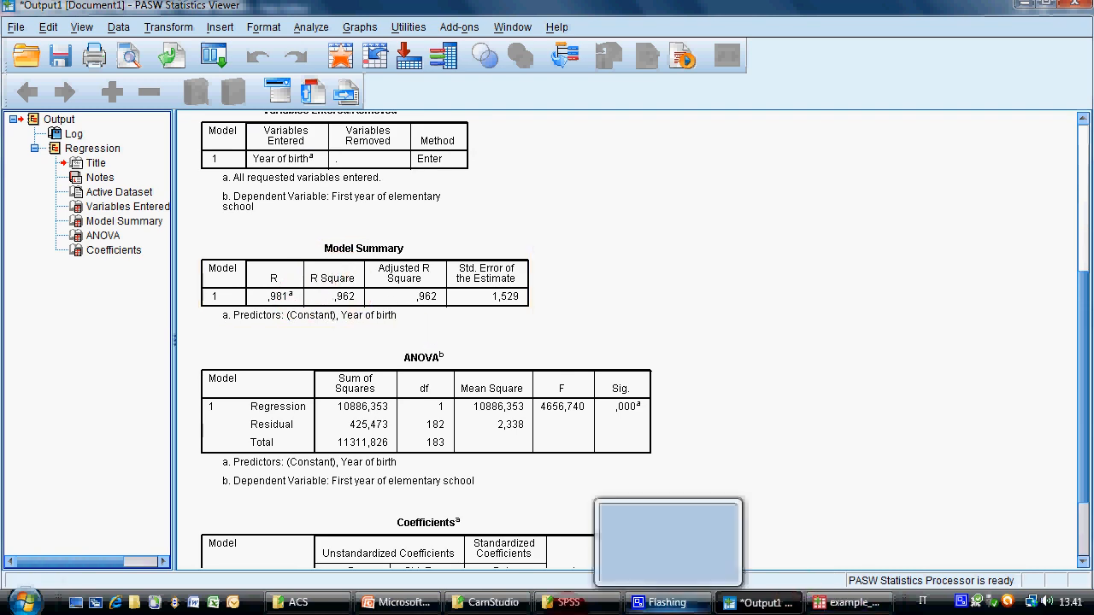
pyautogui.click(545, 598)
pyautogui.click(80, 268)
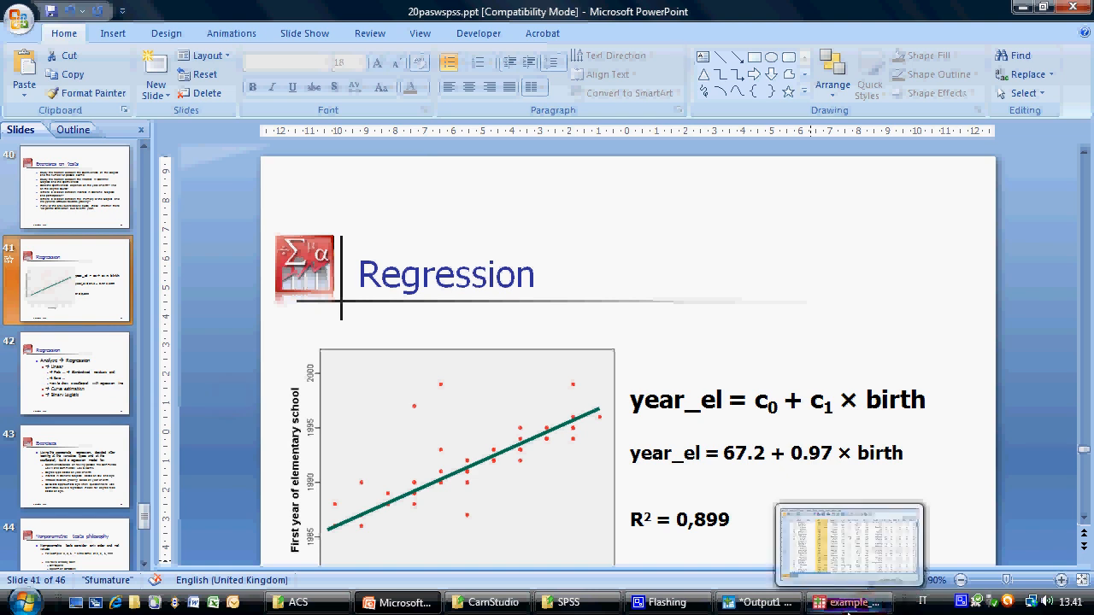
pyautogui.click(740, 609)
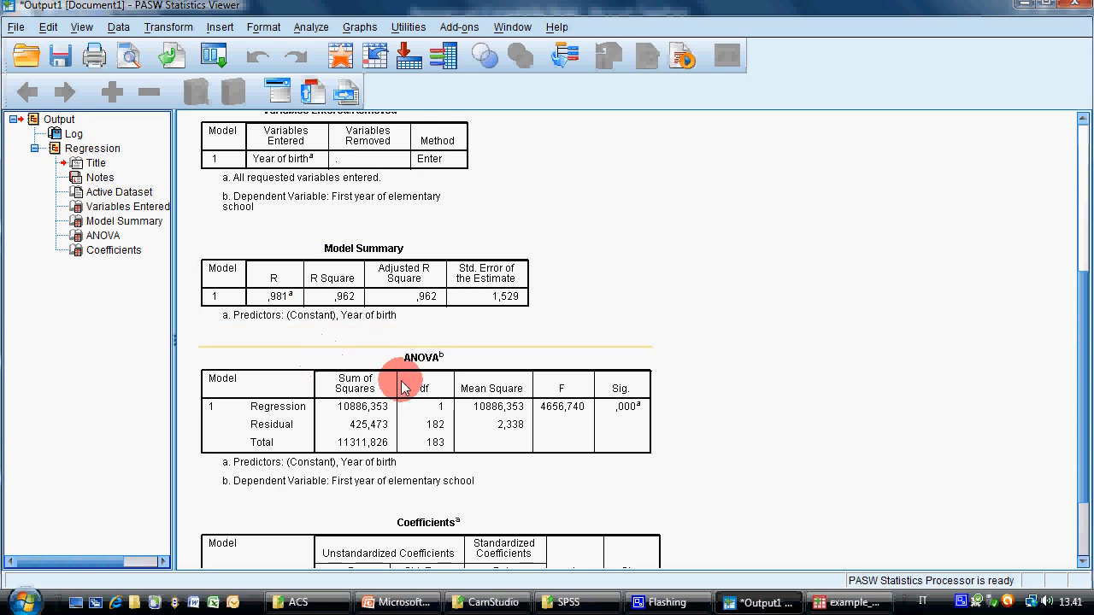
pyautogui.scroll(-3, 439, 342)
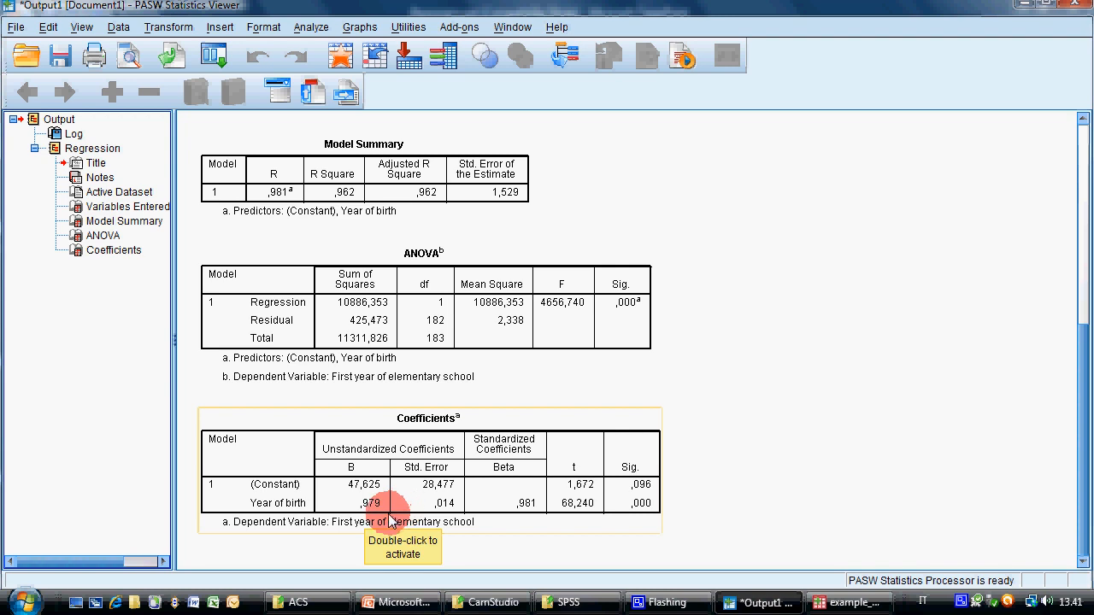
# Run a second linear regression with Passed exams as the dependent variable and Year of birth as the independent variable.
pyautogui.click(850, 606)
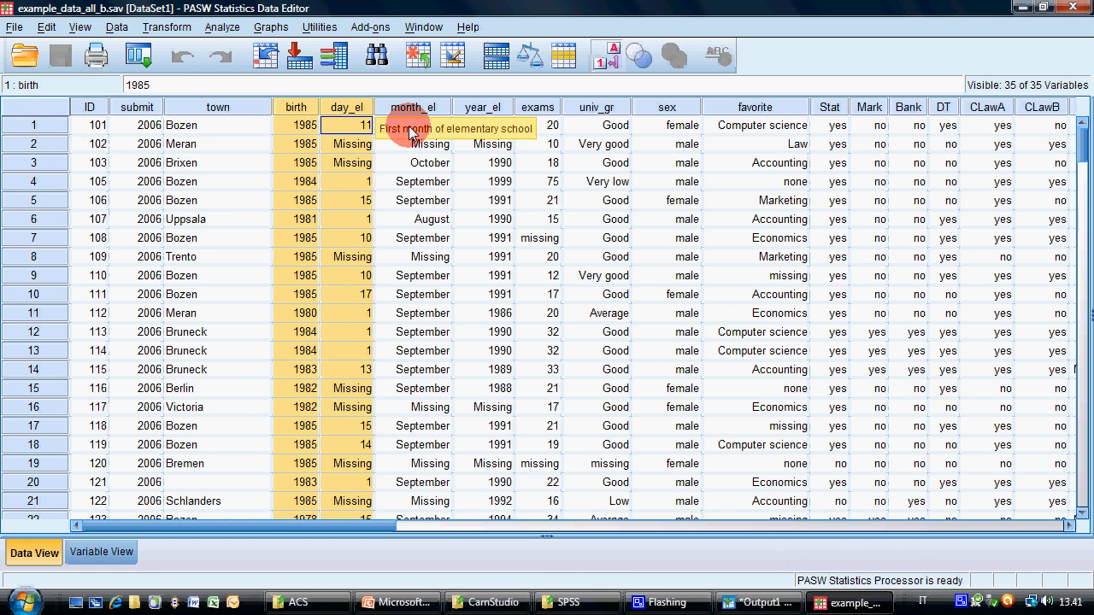
pyautogui.click(223, 27)
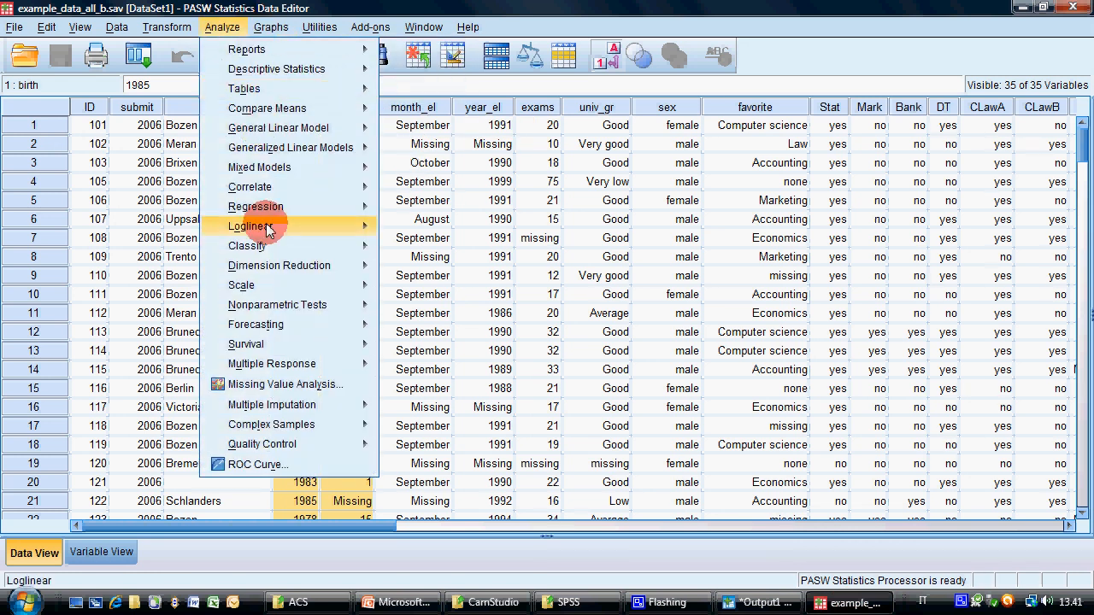
pyautogui.moveTo(256, 206)
pyautogui.click(403, 213)
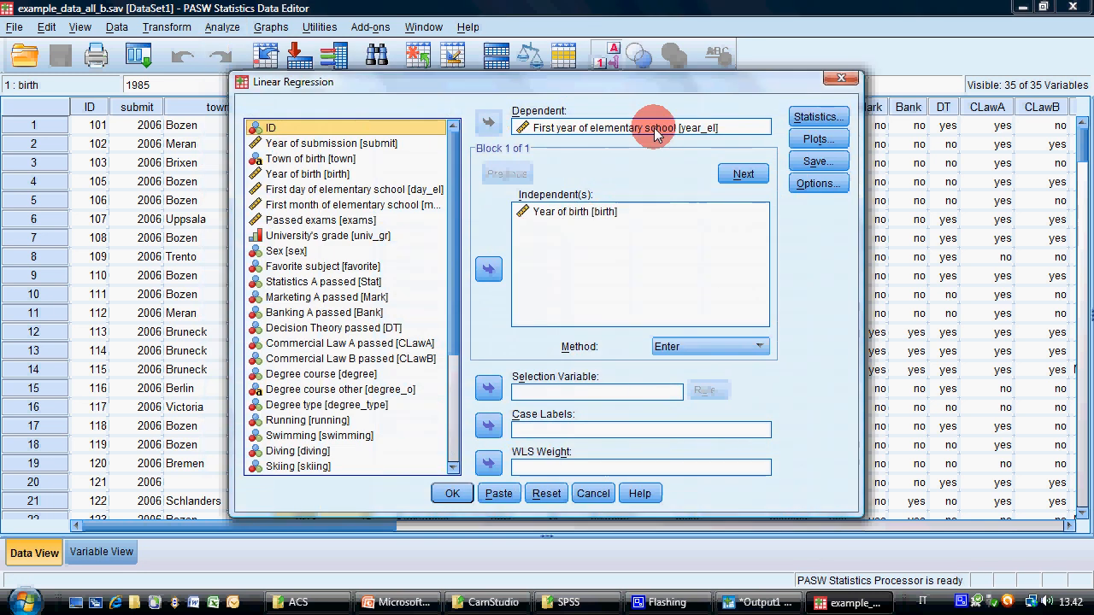
pyautogui.click(655, 128)
pyautogui.click(488, 122)
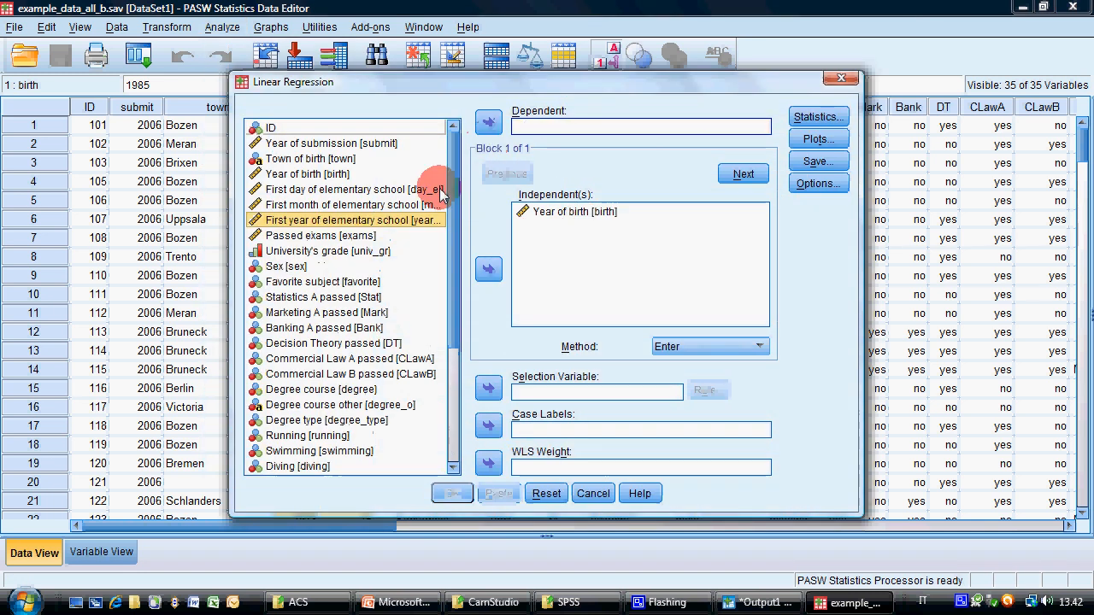
pyautogui.click(320, 235)
pyautogui.click(488, 122)
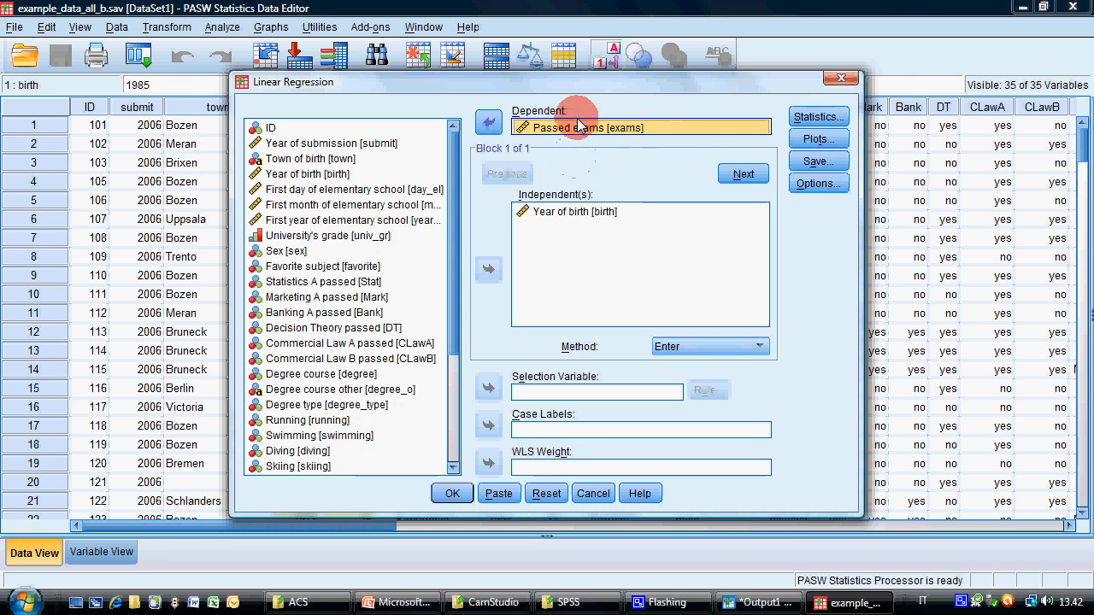
pyautogui.click(577, 220)
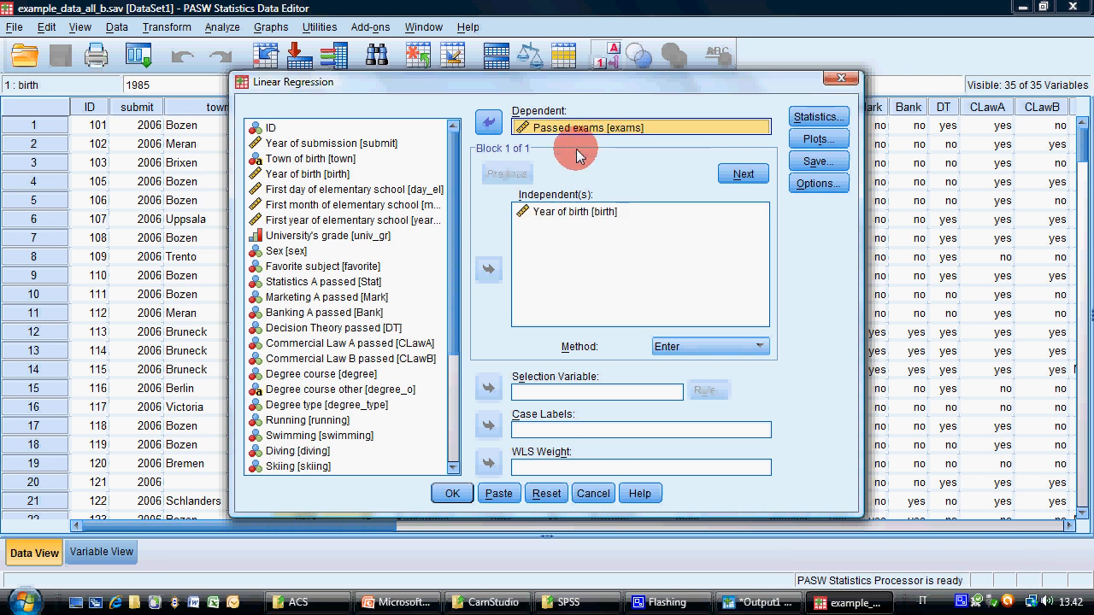
pyautogui.click(452, 493)
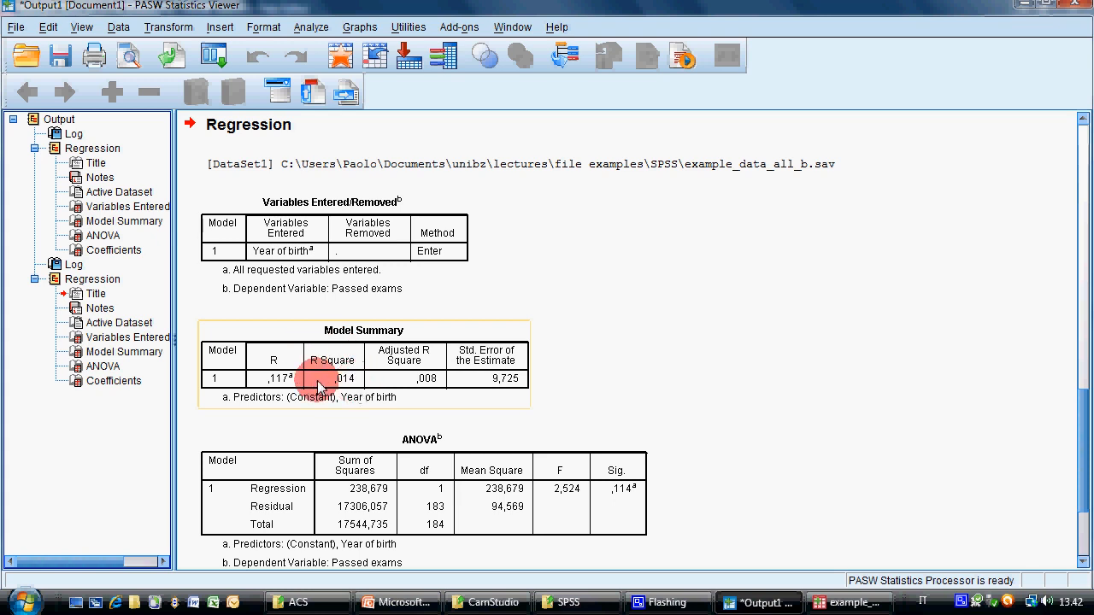
# Read the output tables of the Passed exams regression and consult the regression procedures slide in PowerPoint.
pyautogui.scroll(-3, 520, 471)
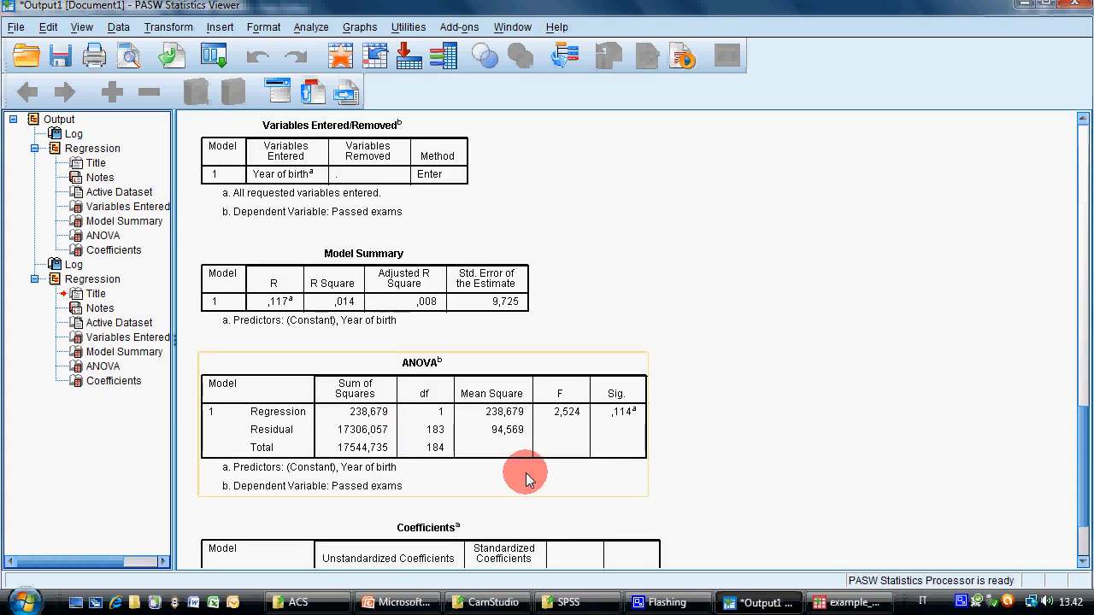
pyautogui.scroll(-1, 530, 468)
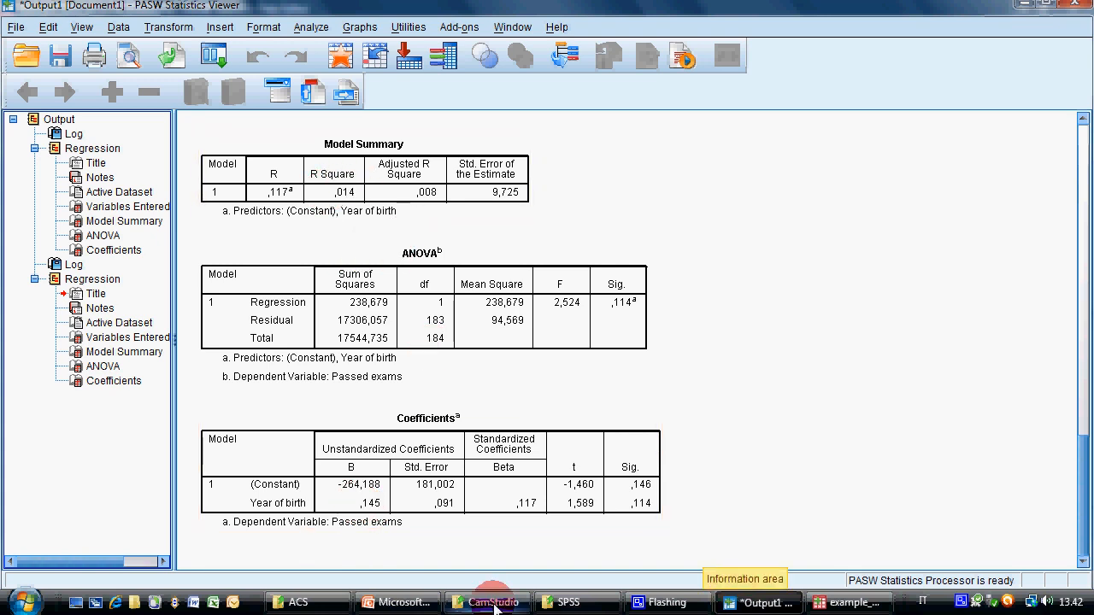
pyautogui.click(861, 605)
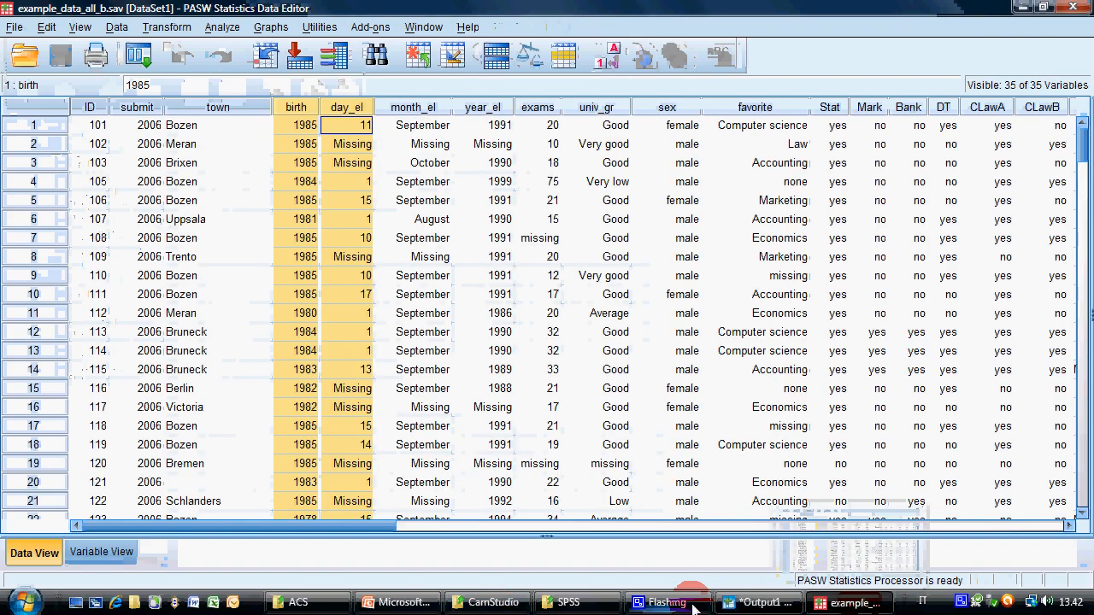
pyautogui.click(418, 602)
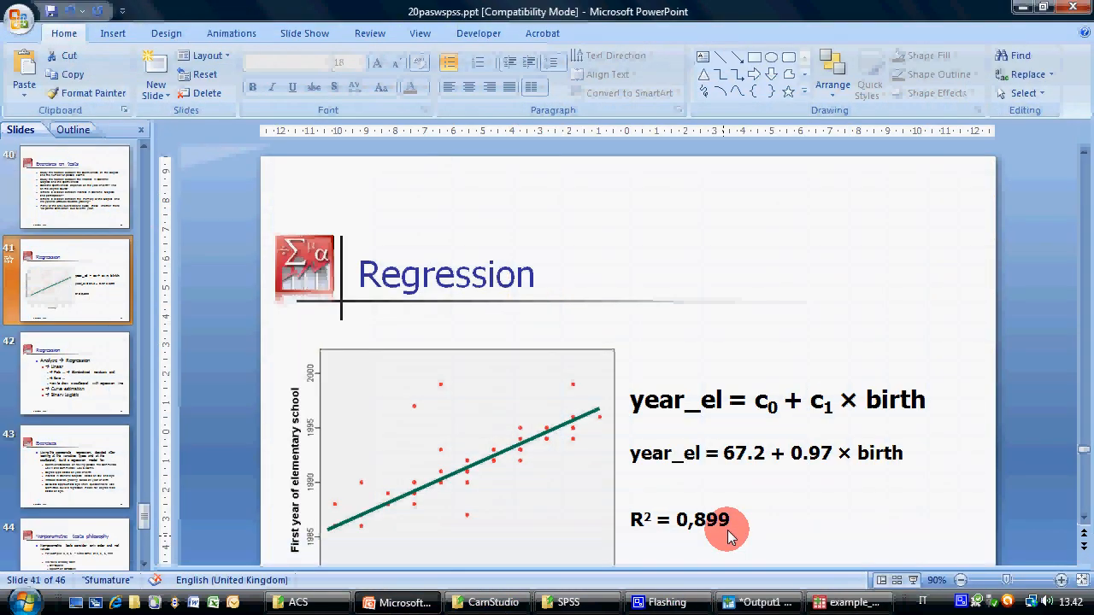
pyautogui.click(124, 364)
pyautogui.moveTo(835, 608)
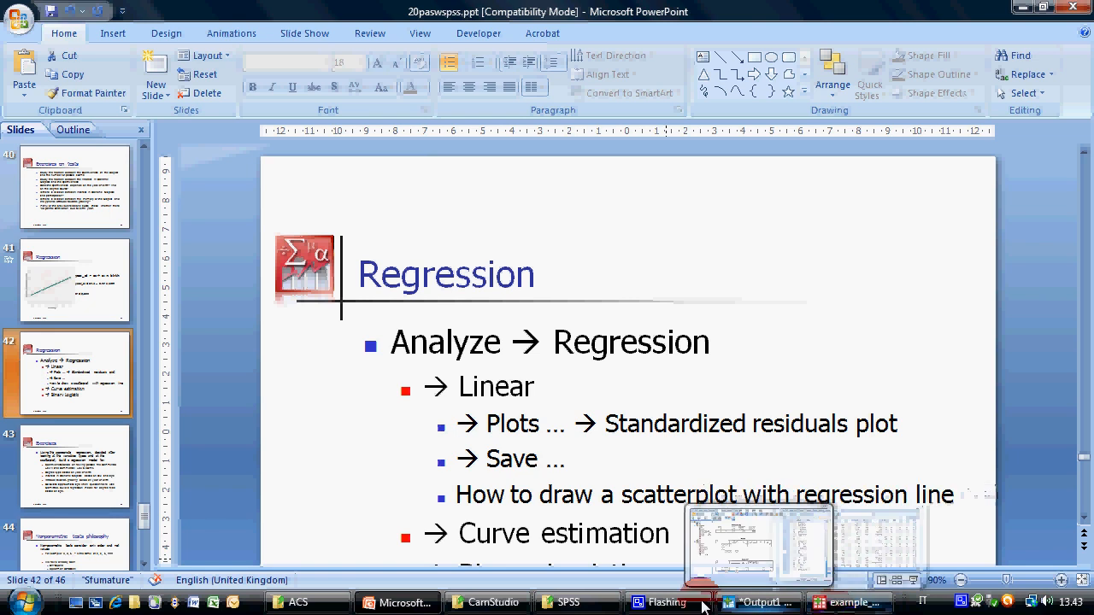
# Return to the PASW data editor and start a simple scatterplot in the Chart Builder.
pyautogui.click(850, 603)
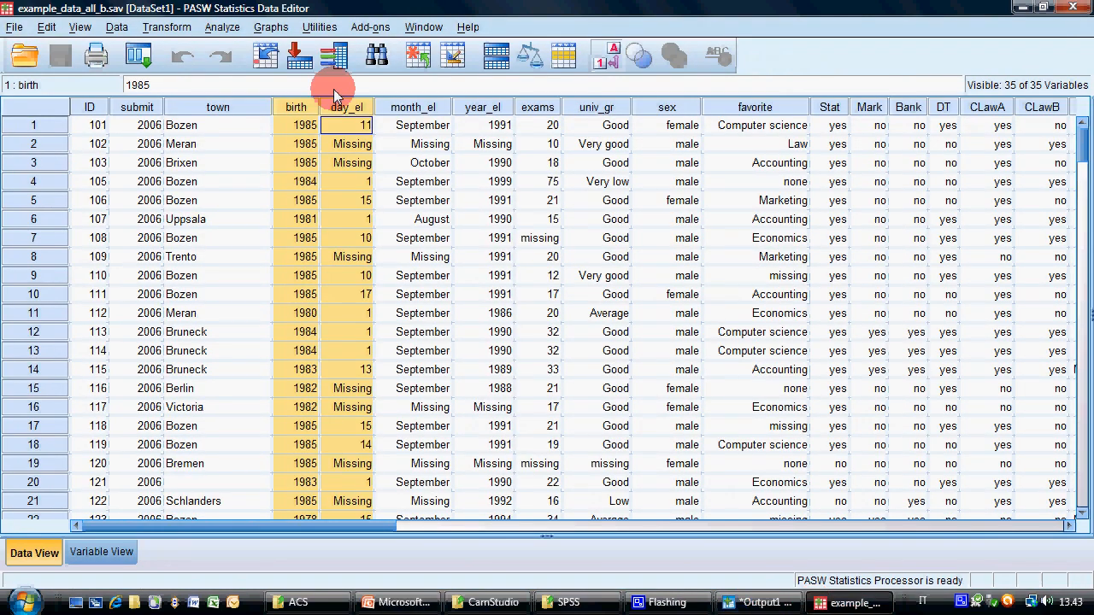
pyautogui.click(468, 238)
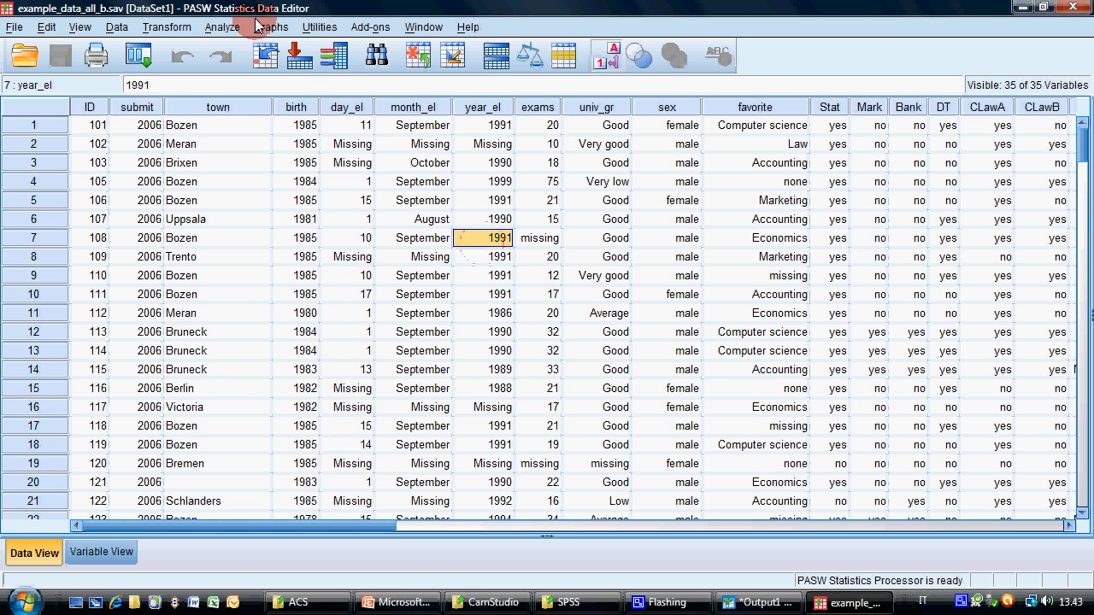
pyautogui.click(222, 26)
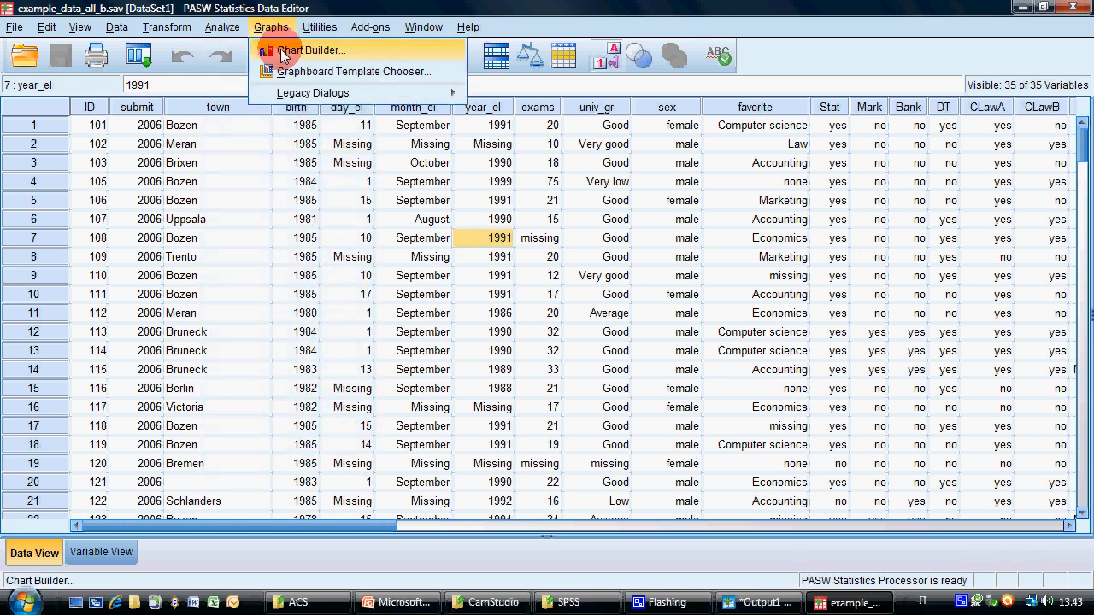
pyautogui.click(299, 50)
pyautogui.click(501, 386)
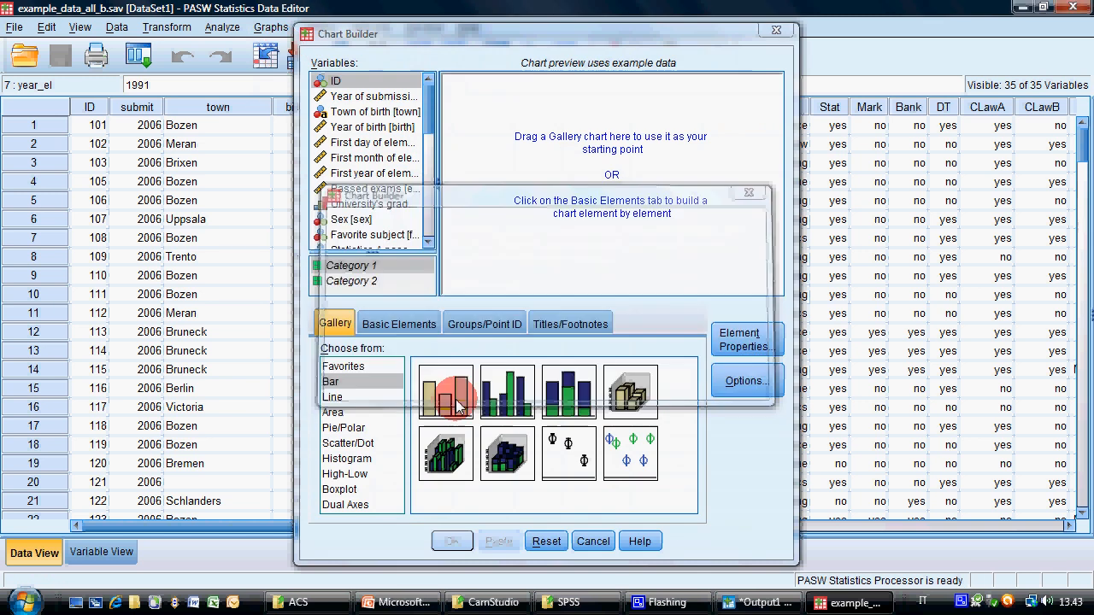
pyautogui.click(346, 443)
pyautogui.moveTo(453, 390); pyautogui.dragTo(596, 319)
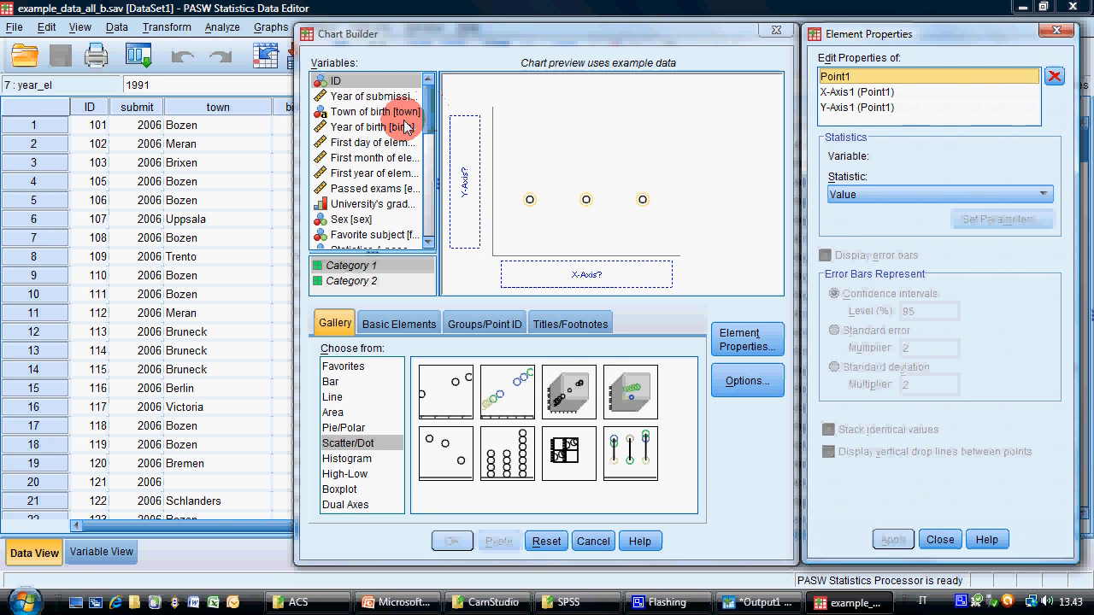
# Create a simple scatterplot with Year of birth on the x-axis and First year of elementary school on the y-axis.
pyautogui.moveTo(406, 127); pyautogui.dragTo(588, 272)
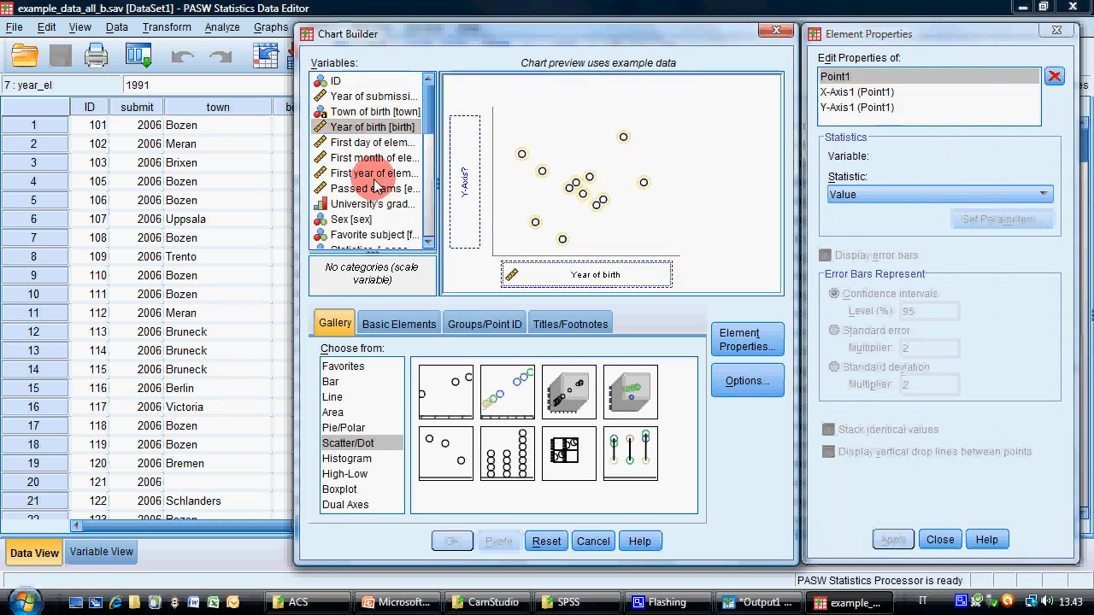
pyautogui.moveTo(373, 182); pyautogui.dragTo(464, 177)
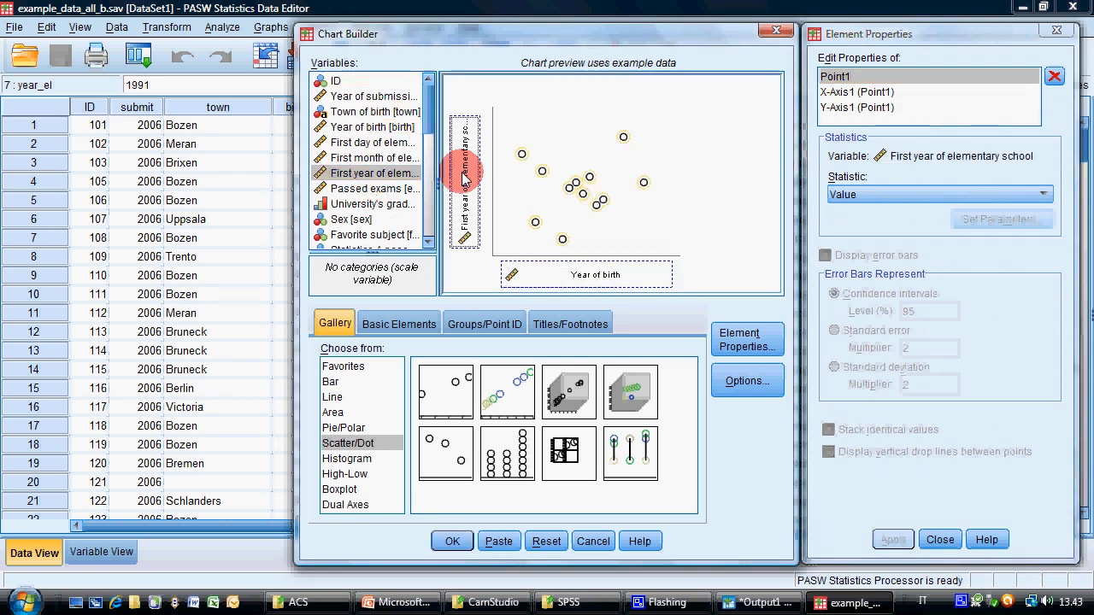
pyautogui.click(456, 541)
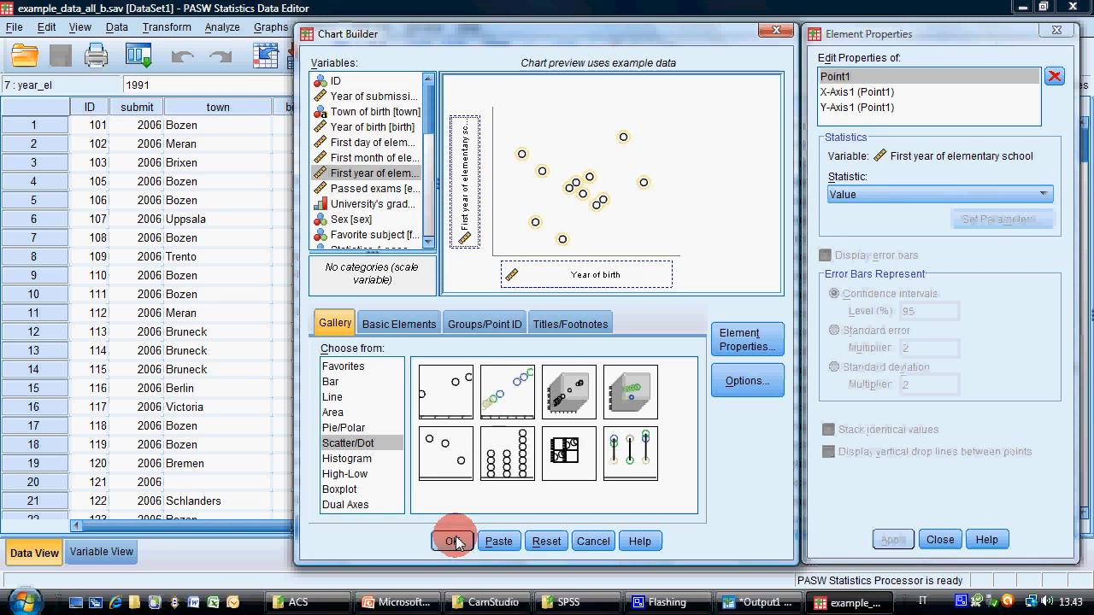
pyautogui.scroll(-10, 462, 384)
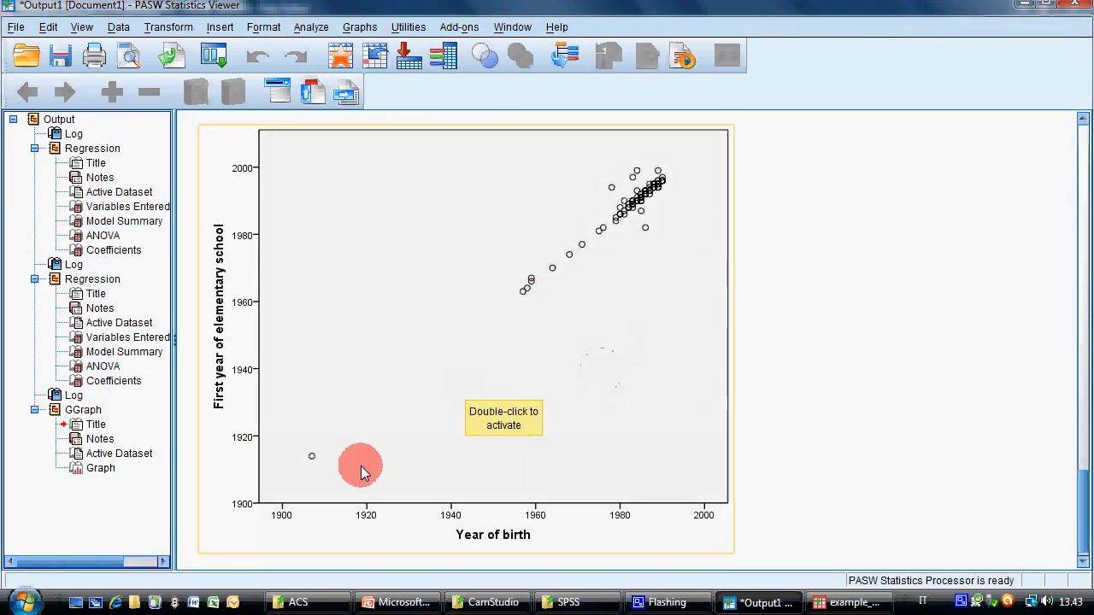
# Open the scatterplot for editing and add a linear fit line at total.
pyautogui.click(581, 355)
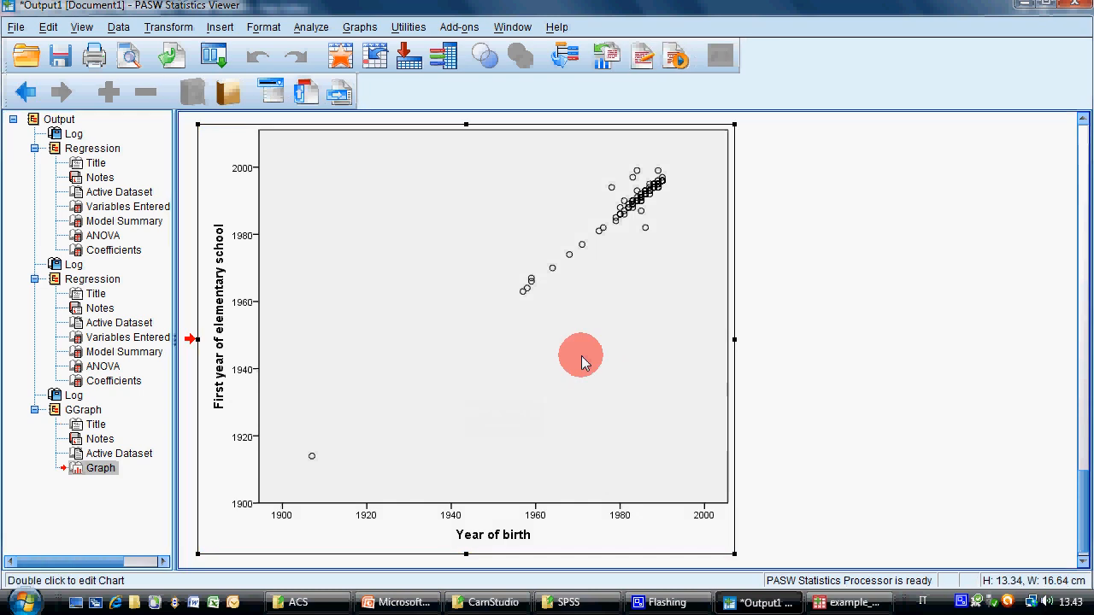
pyautogui.doubleClick(581, 356)
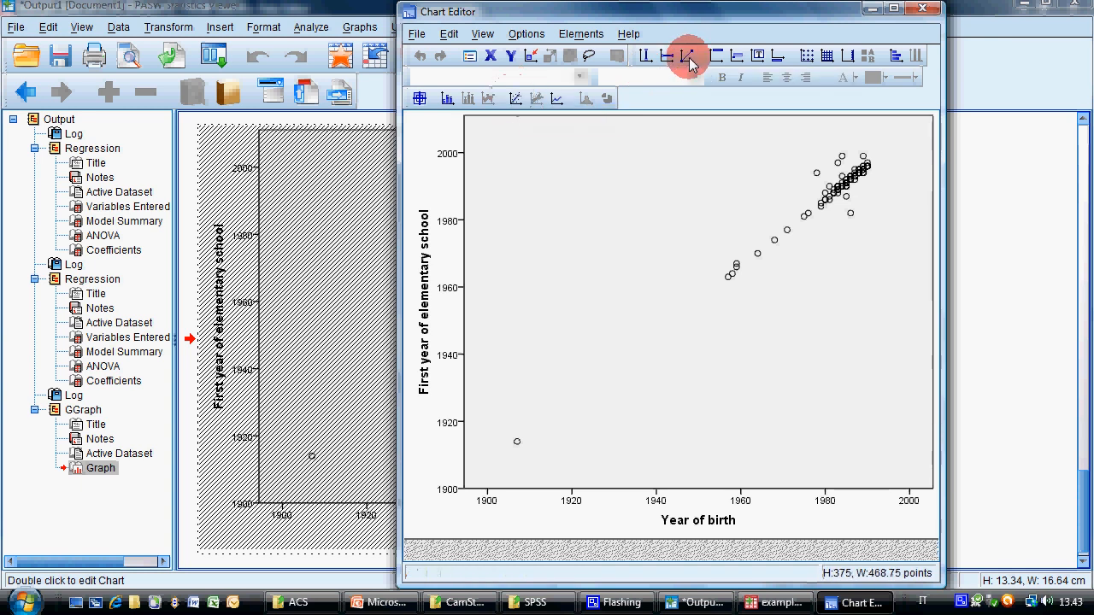
pyautogui.click(516, 104)
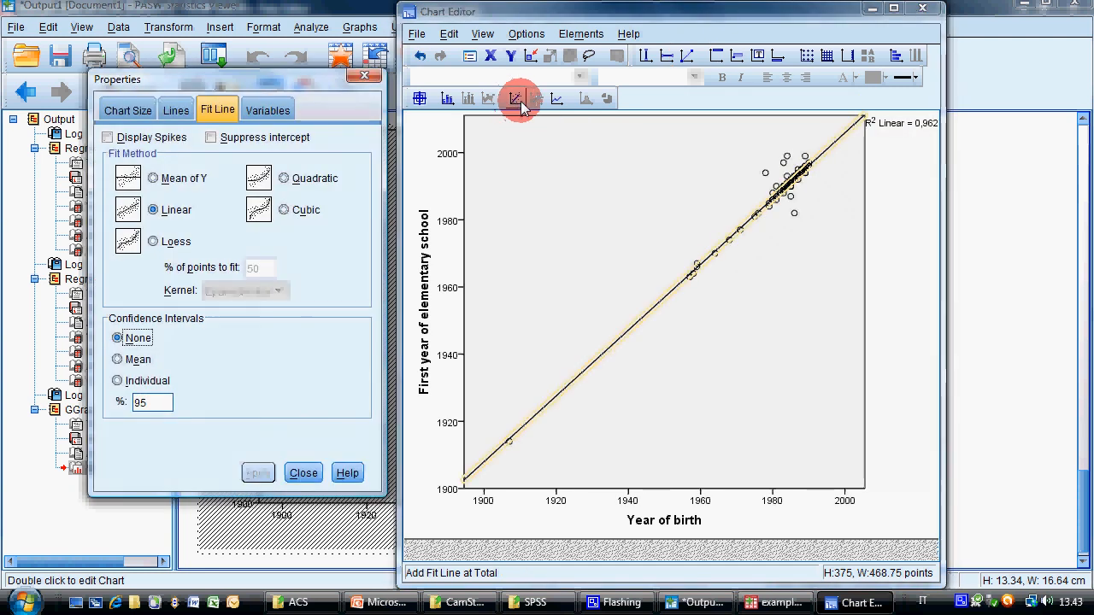
# Try the Quadratic fit method on the fit line and return it to Linear.
pyautogui.click(338, 178)
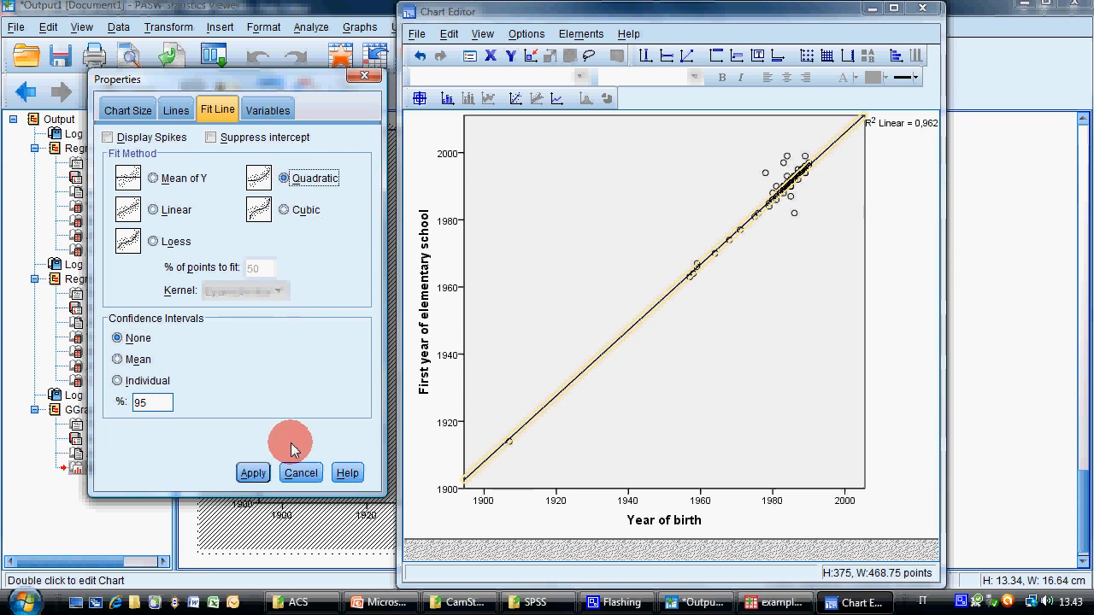
pyautogui.click(256, 472)
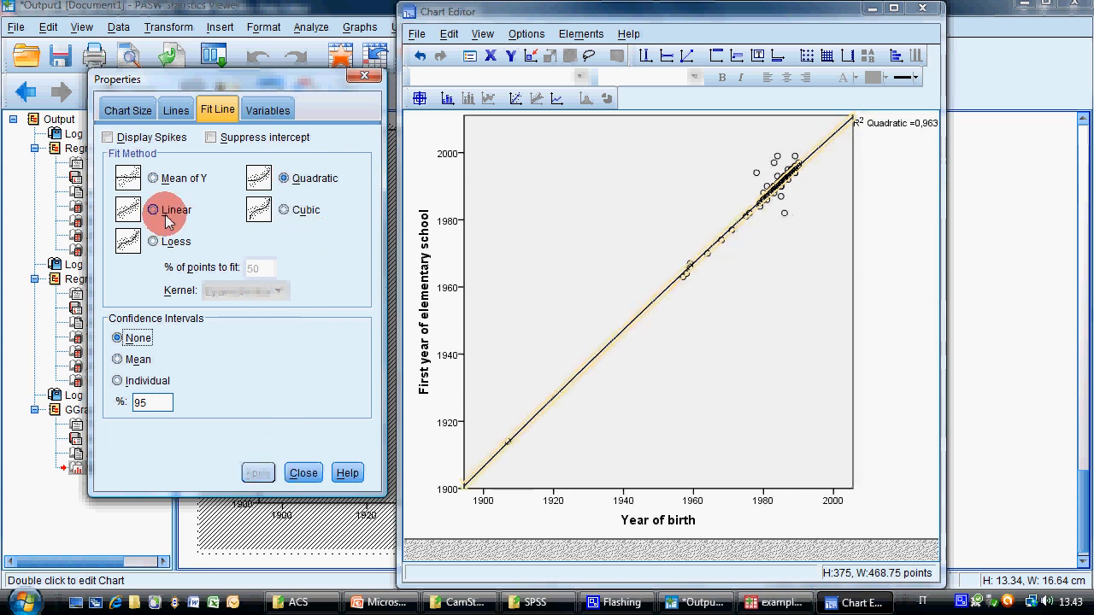
pyautogui.click(166, 221)
pyautogui.click(256, 473)
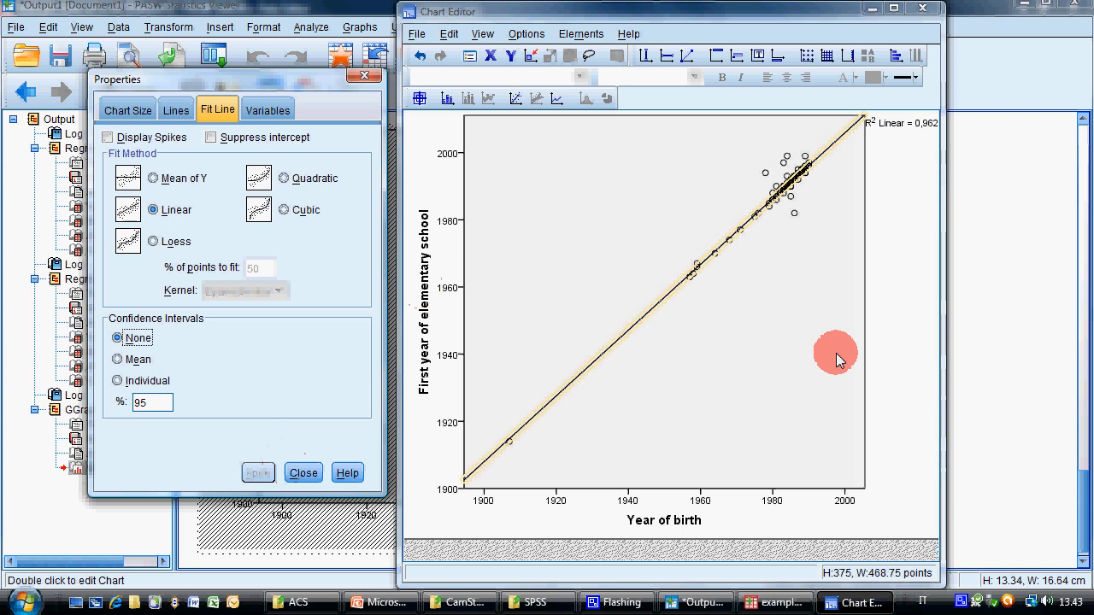
# Set the minimum of the Year of birth axis scale to 1955.
pyautogui.click(694, 410)
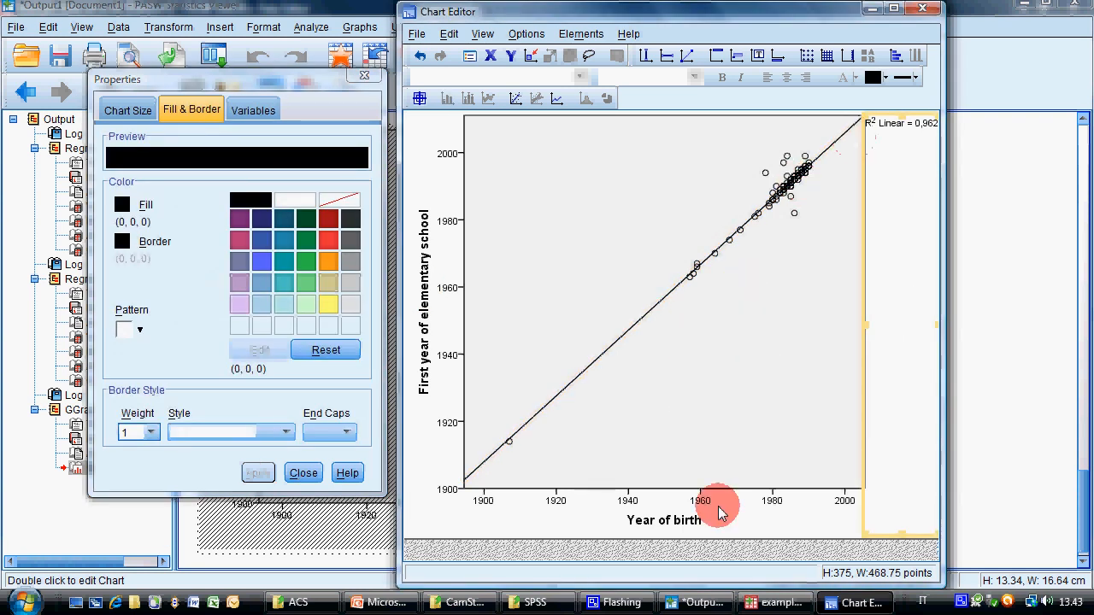
pyautogui.click(629, 502)
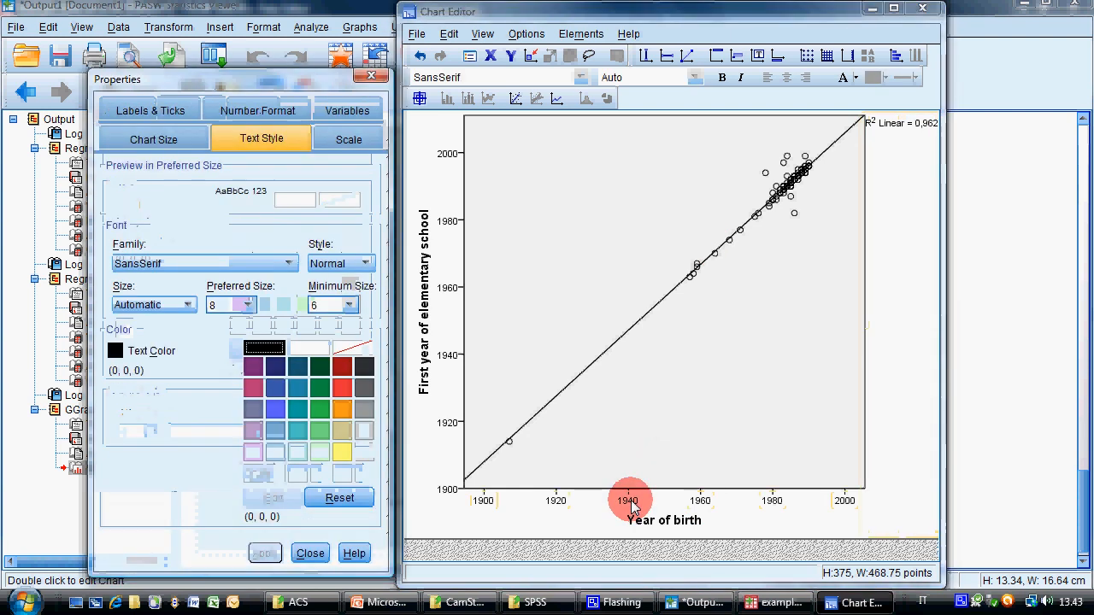
pyautogui.click(340, 149)
pyautogui.moveTo(276, 206); pyautogui.dragTo(246, 206)
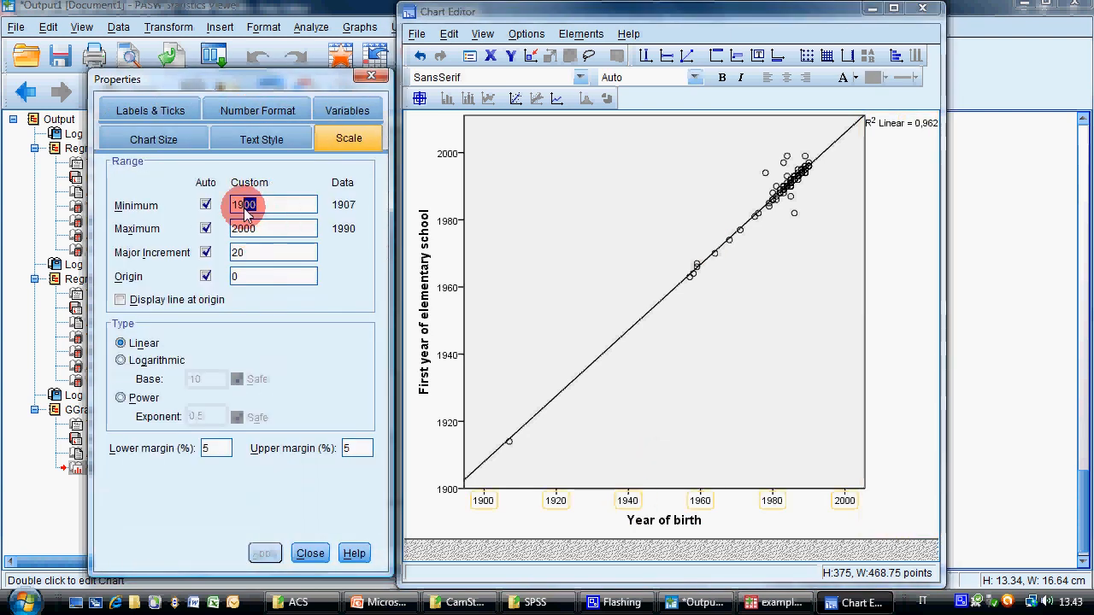
pyautogui.write('55')
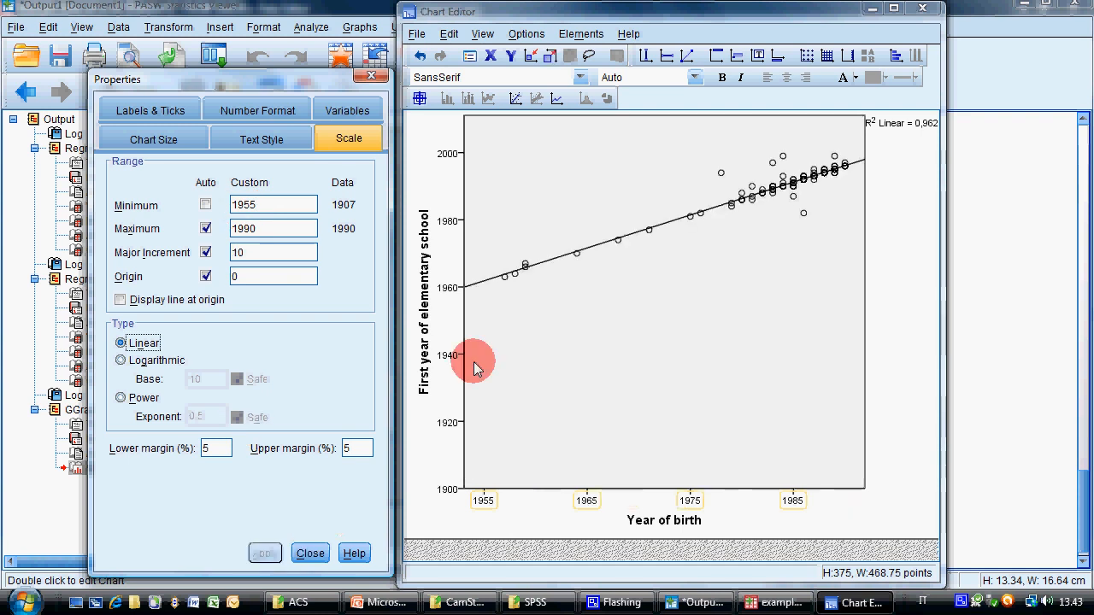
# Set the minimum of the First year of elementary school axis to 1960 and close the chart editor.
pyautogui.click(449, 357)
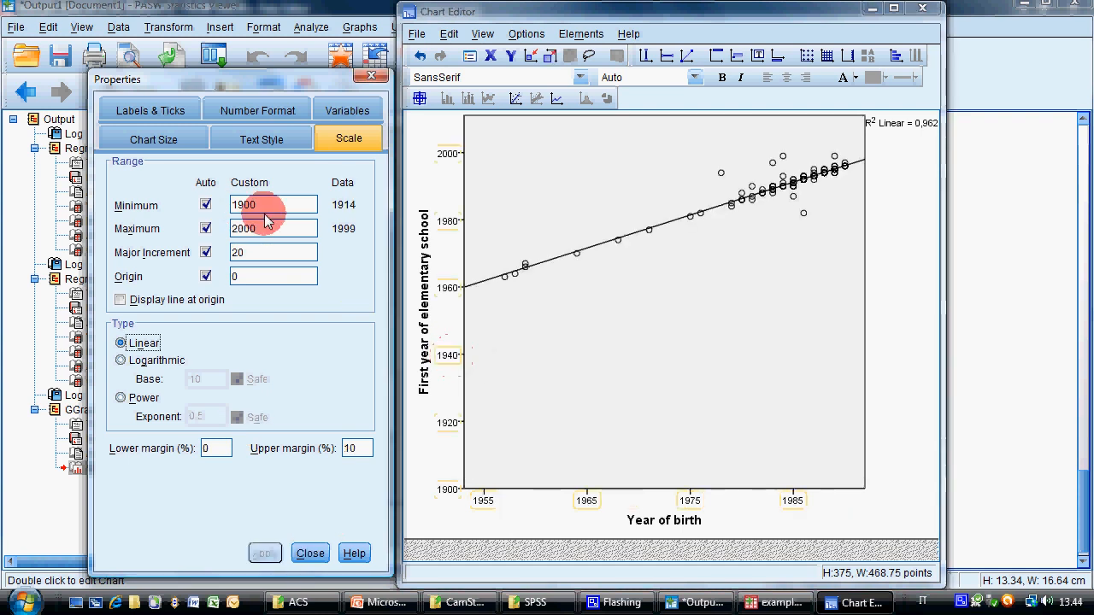
pyautogui.moveTo(276, 205); pyautogui.dragTo(246, 205)
pyautogui.write('60')
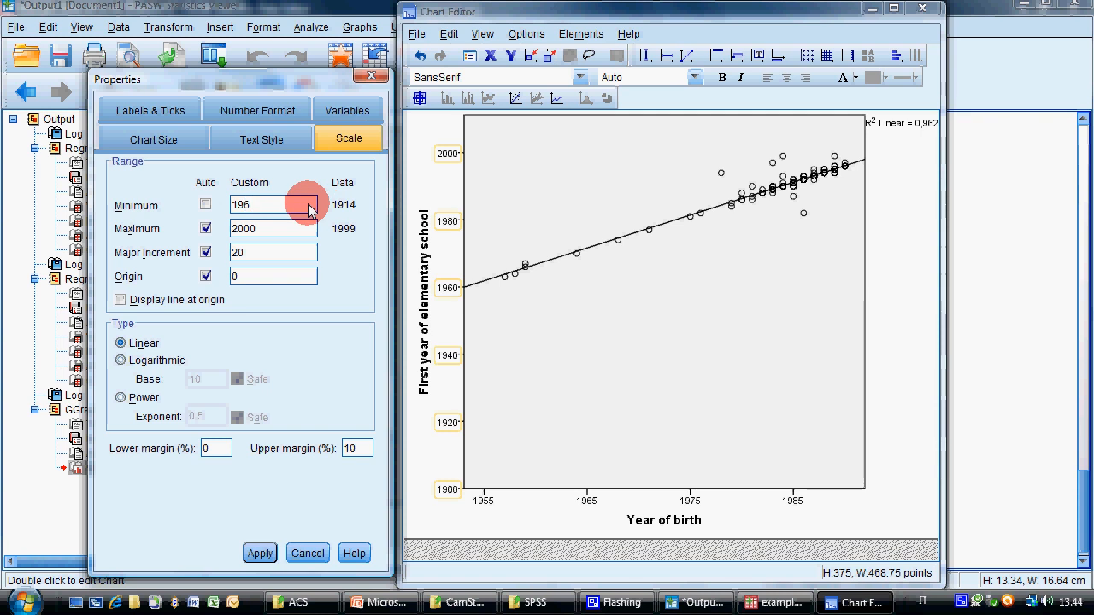
pyautogui.click(257, 555)
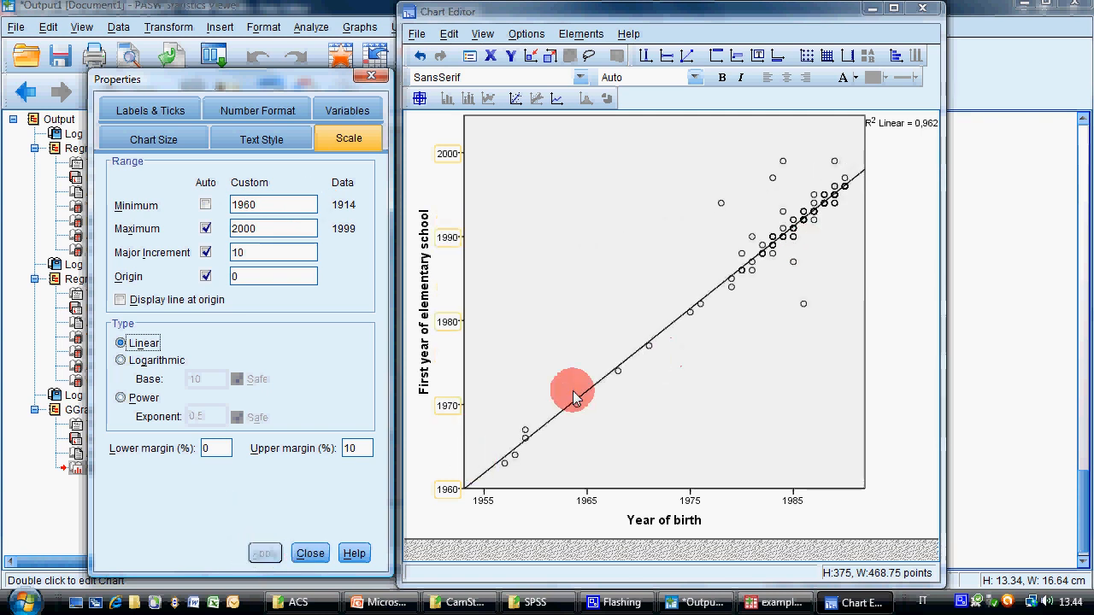
pyautogui.click(416, 35)
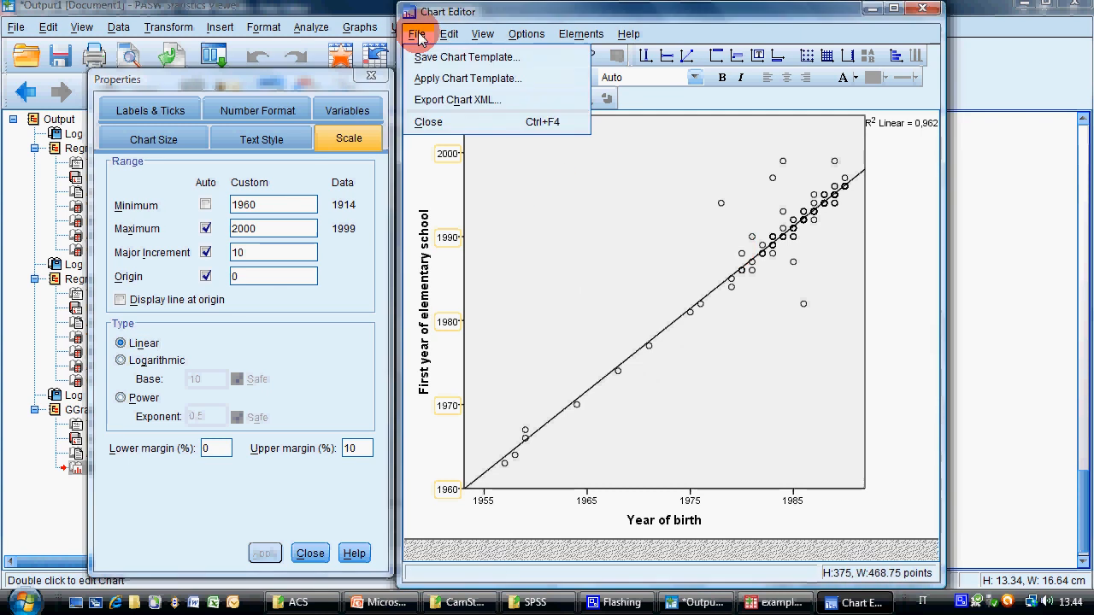
pyautogui.click(460, 135)
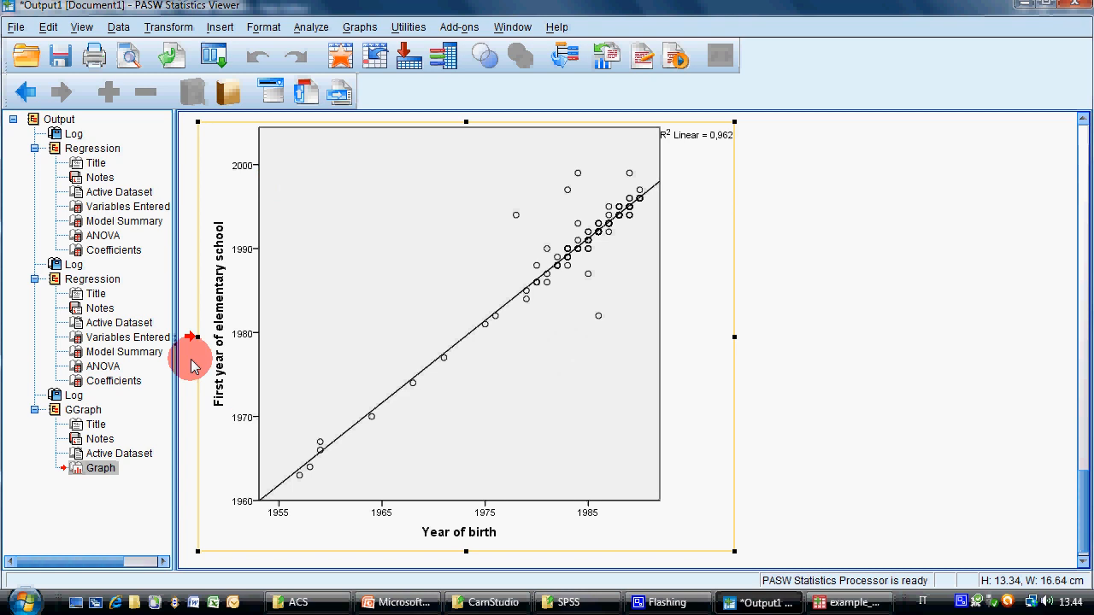
# Create a second scatterplot with Passed exams on the y-axis, keeping Year of birth on the x-axis.
pyautogui.click(311, 26)
pyautogui.click(360, 27)
pyautogui.click(373, 49)
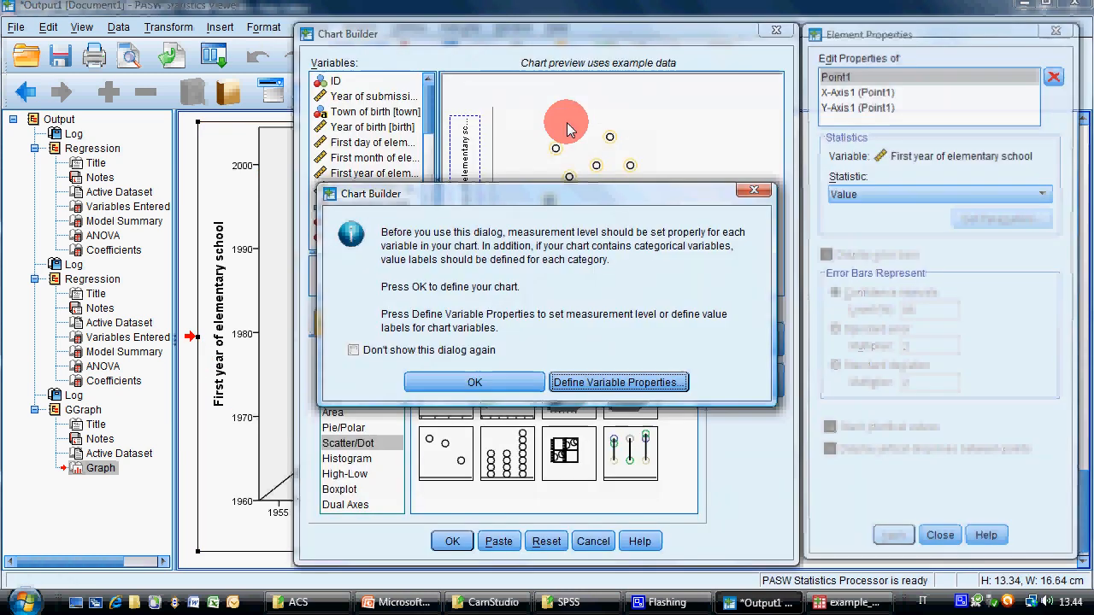
pyautogui.click(475, 382)
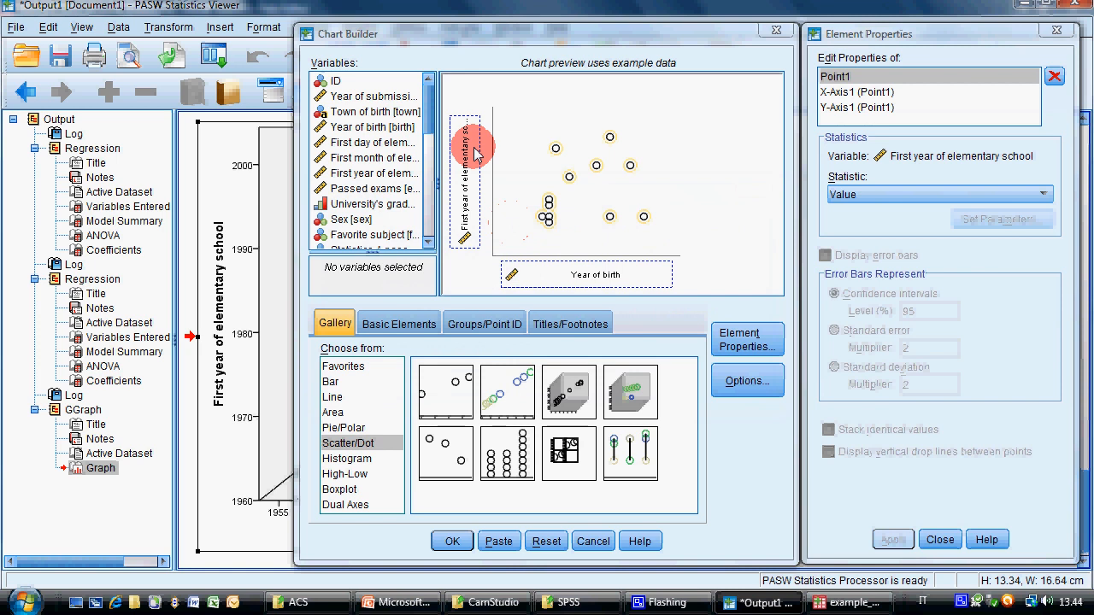
pyautogui.moveTo(371, 188); pyautogui.dragTo(463, 188)
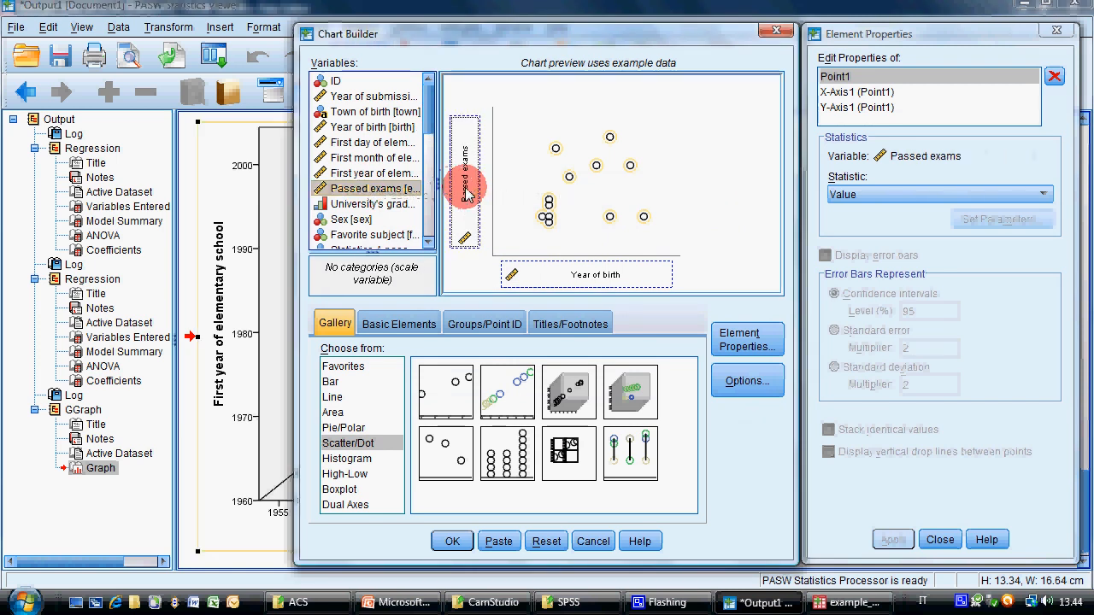
pyautogui.click(453, 543)
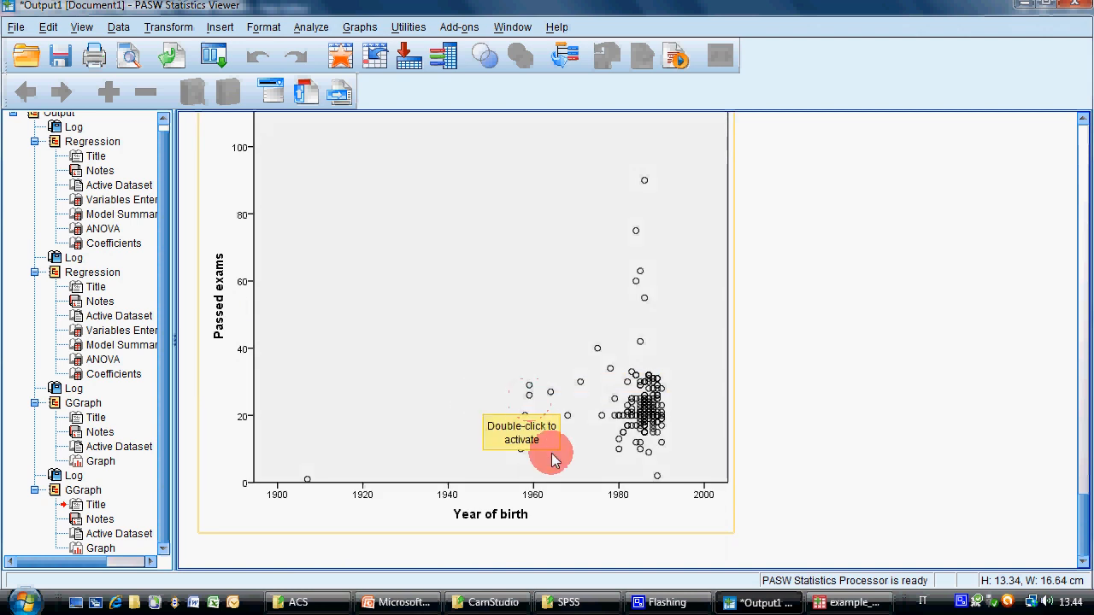
pyautogui.click(801, 381)
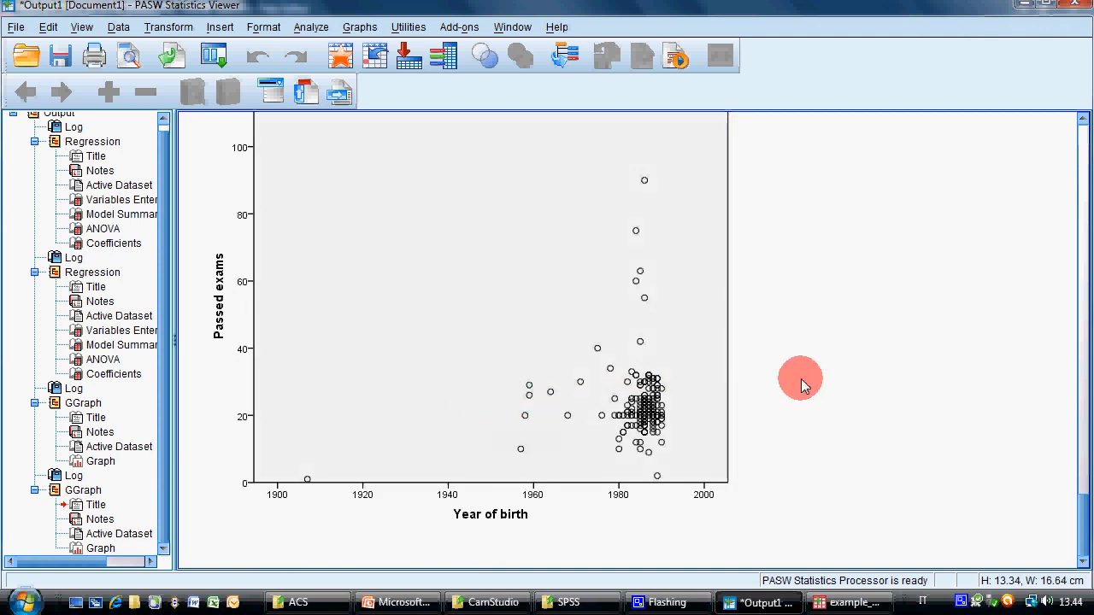
pyautogui.click(643, 387)
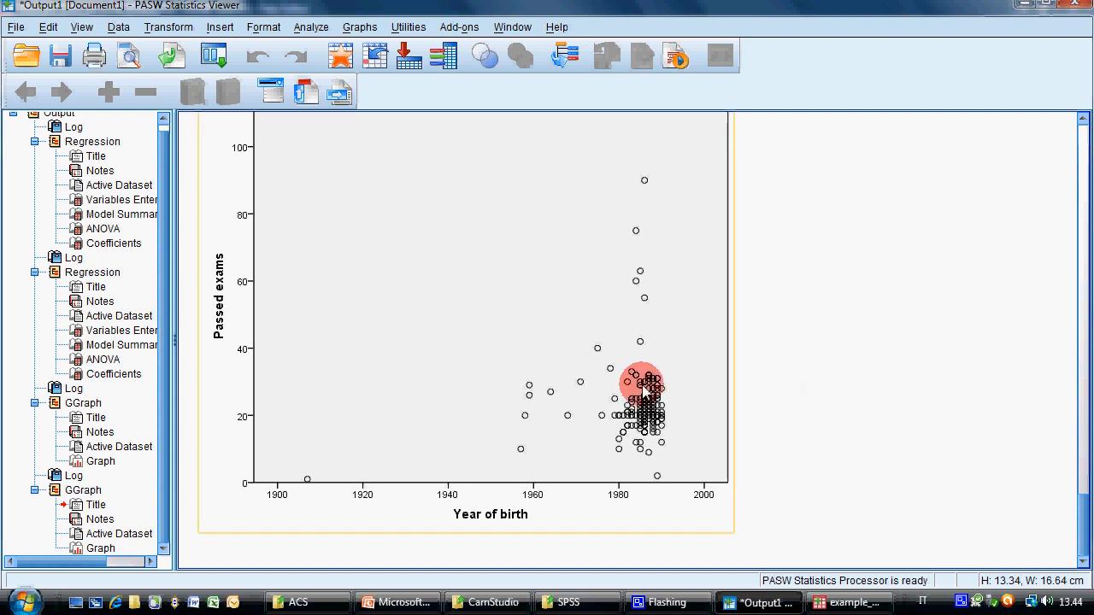
# Open the Passed exams scatterplot for editing and set the minimum of its Year of birth axis to 1955.
pyautogui.click(363, 505)
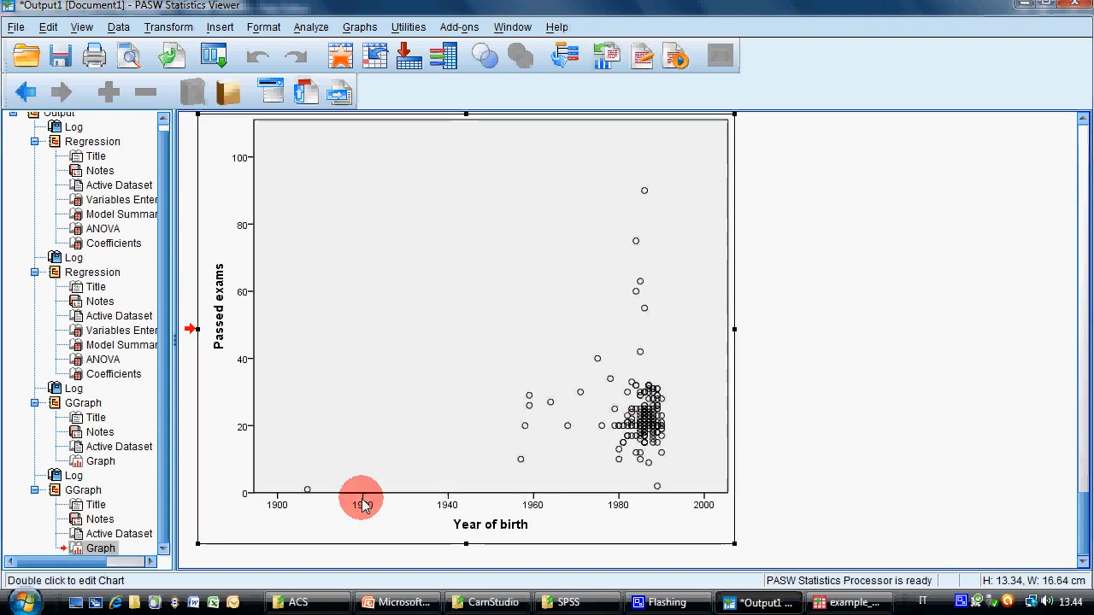
pyautogui.doubleClick(363, 505)
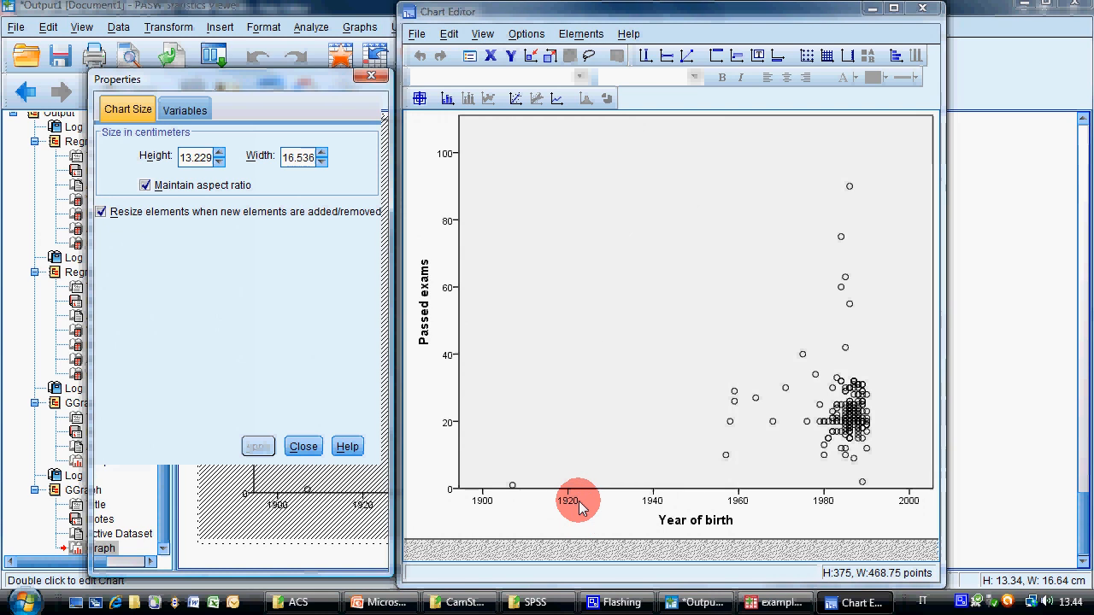
pyautogui.click(580, 508)
pyautogui.click(348, 138)
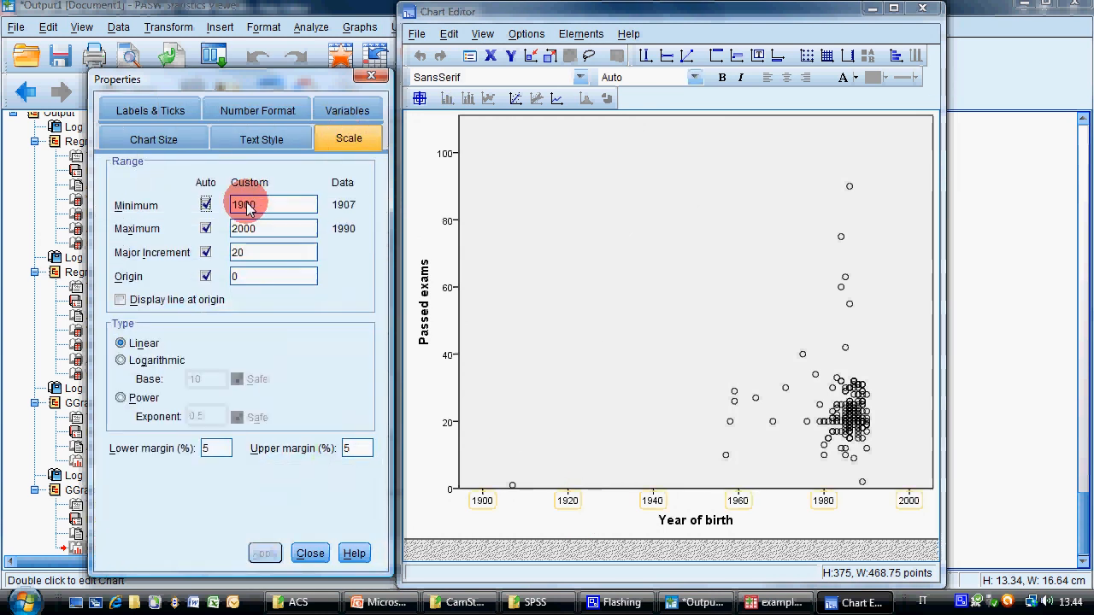
pyautogui.doubleClick(313, 207)
pyautogui.write('195')
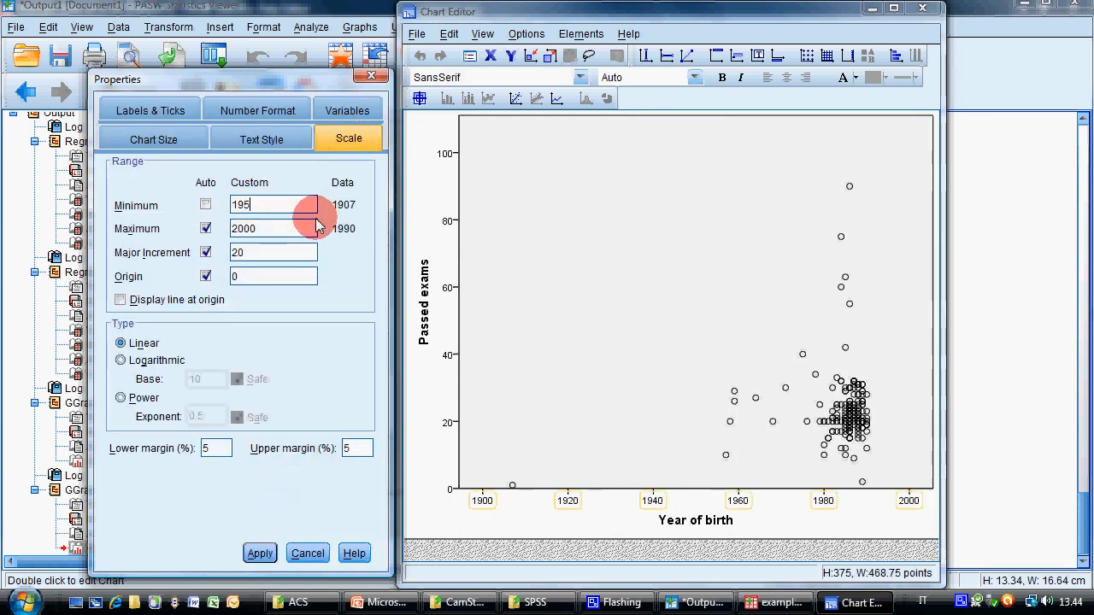
pyautogui.write('5')
pyautogui.click(260, 553)
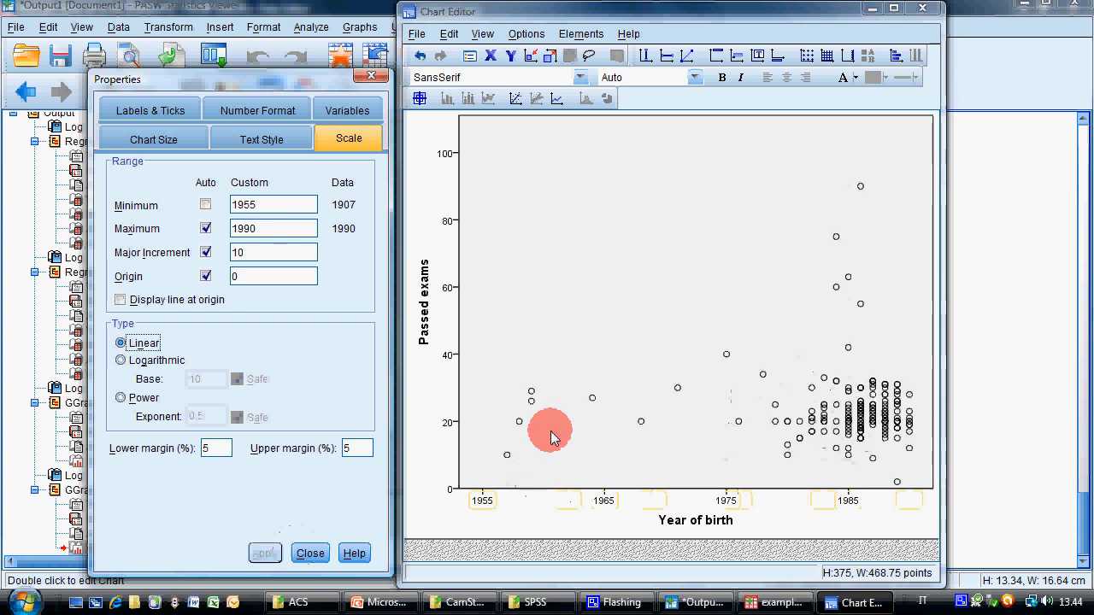
pyautogui.click(310, 553)
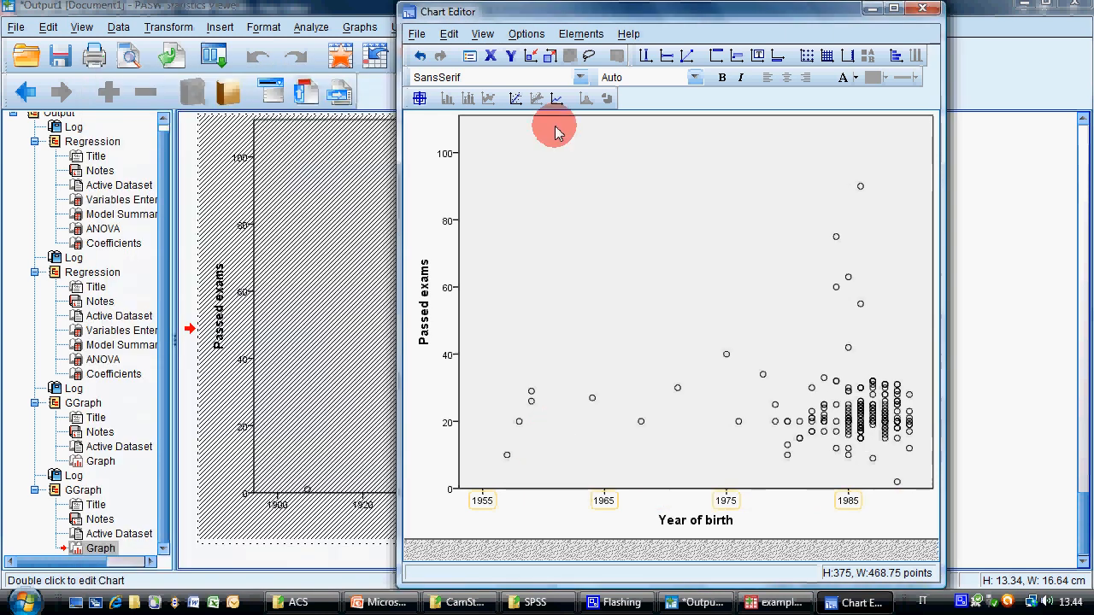
# Add a linear fit line at total to the Passed exams scatterplot and close the chart editor.
pyautogui.click(516, 101)
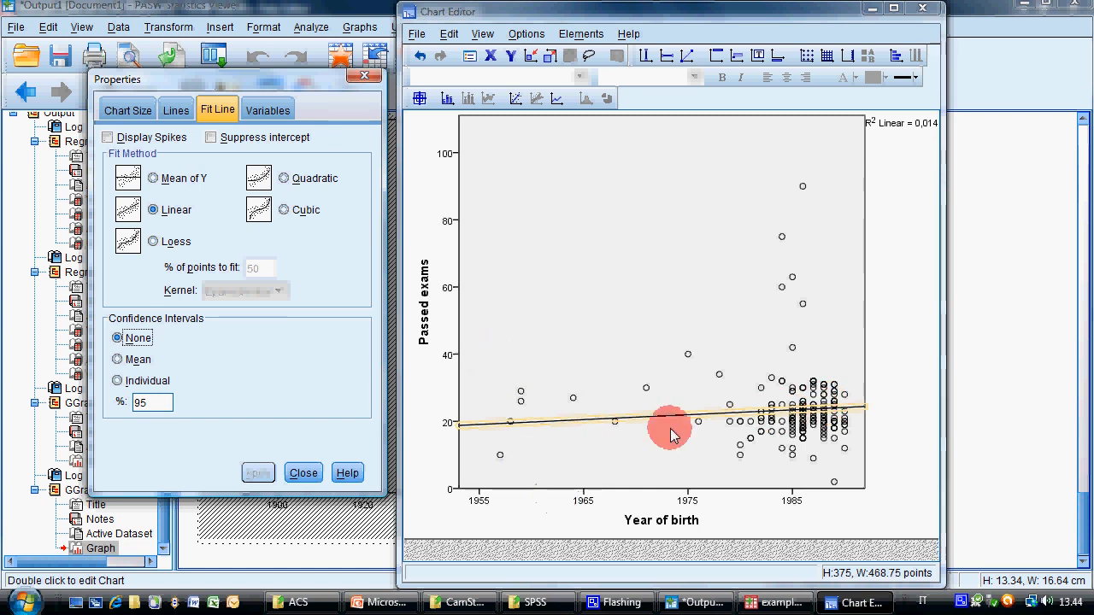
pyautogui.click(416, 34)
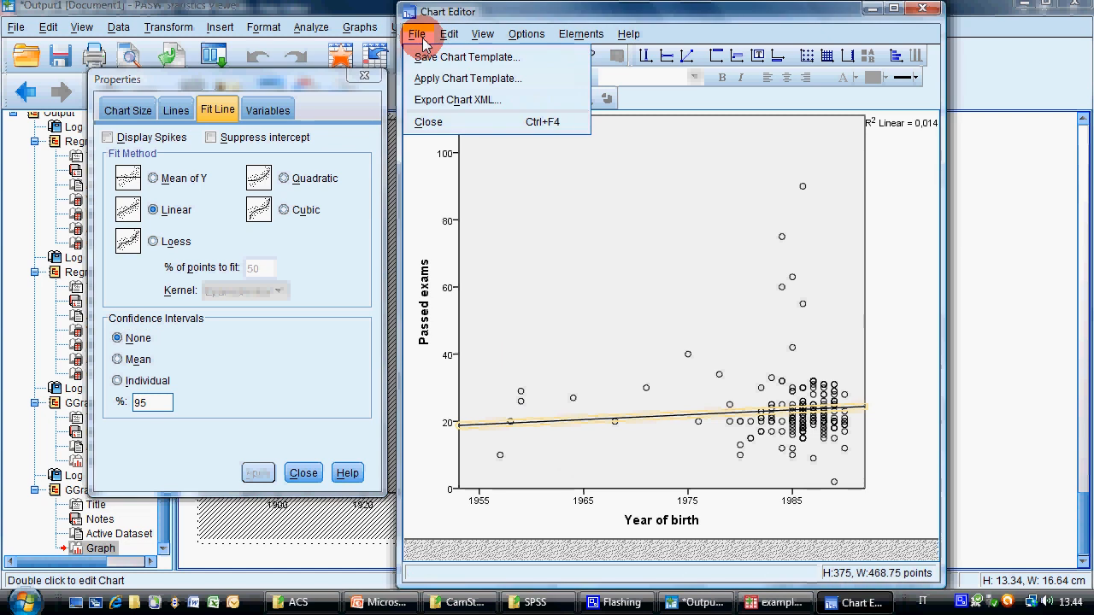
pyautogui.click(428, 119)
pyautogui.scroll(-5, 886, 464)
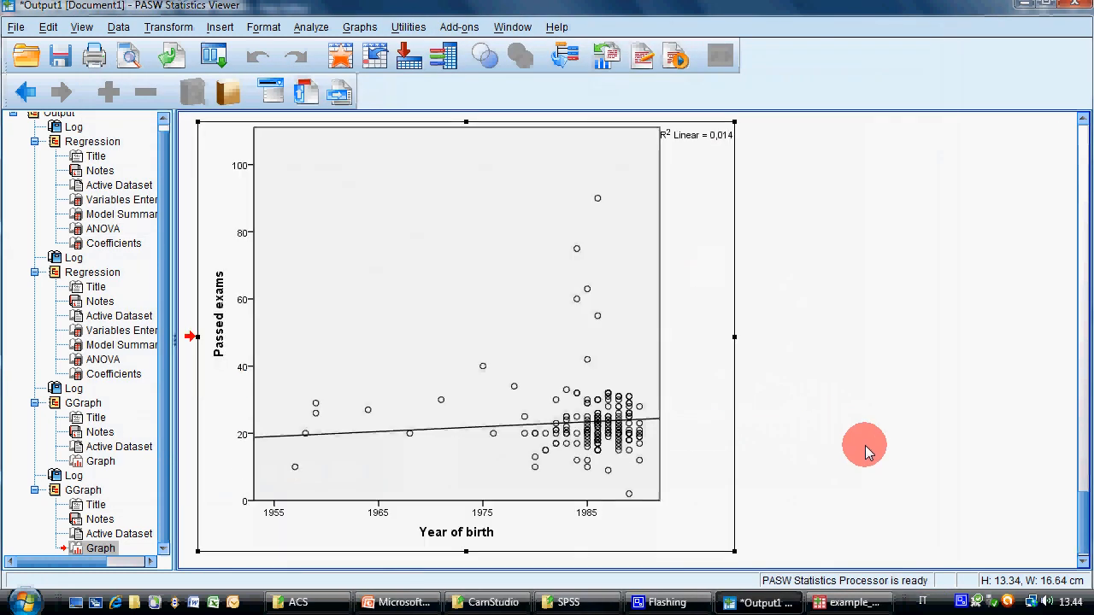
pyautogui.moveTo(849, 603)
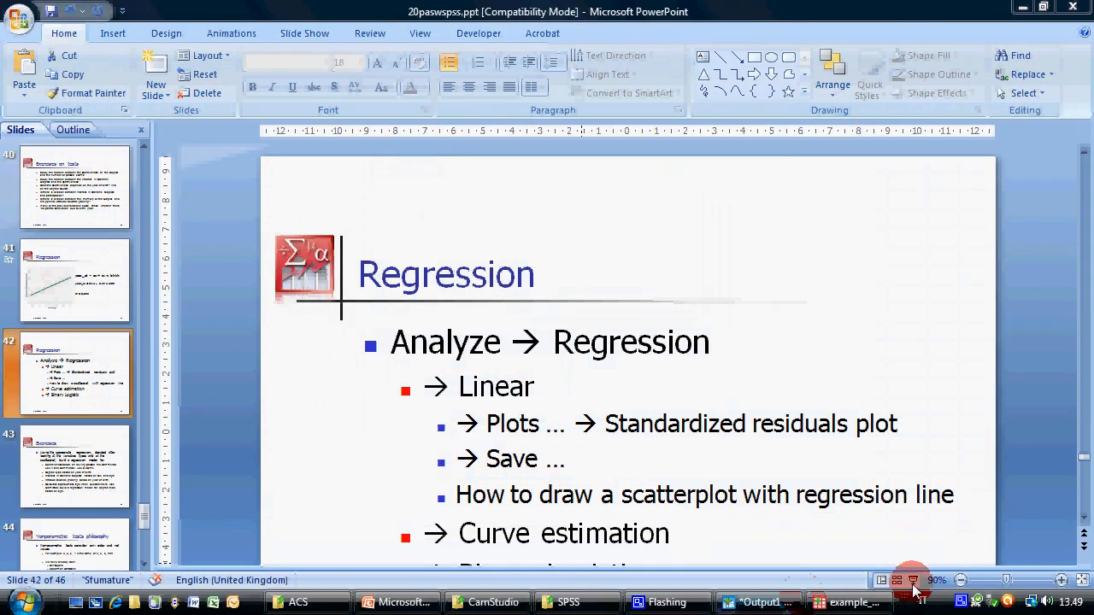
# View the Regression slide full screen, and compare the fit lines of the Passed exams and First year of elementary school scatterplots in PASW Statistics.
pyautogui.click(911, 579)
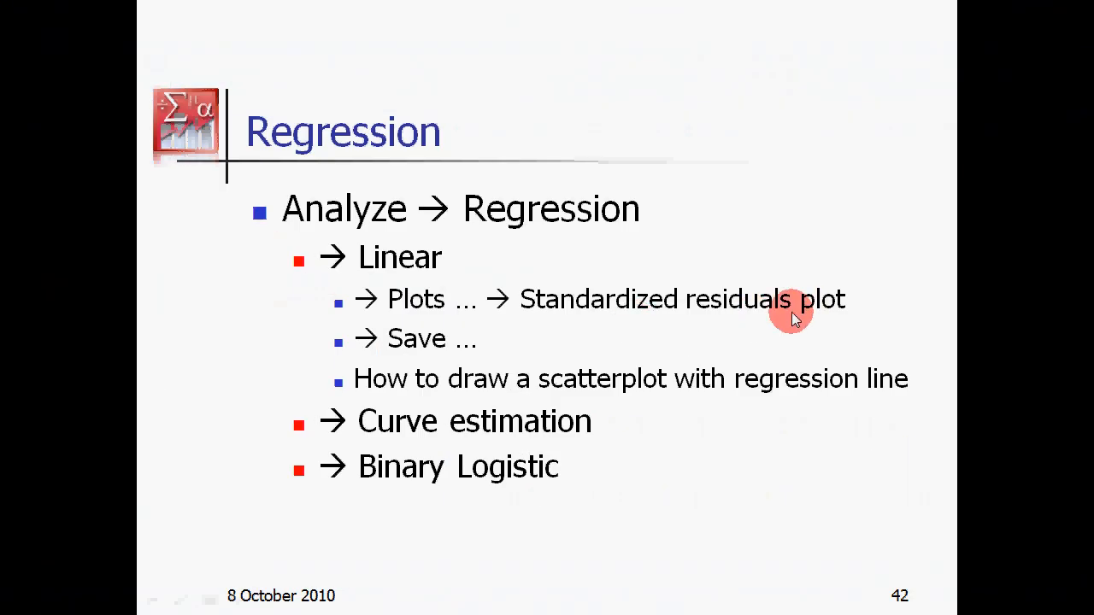
pyautogui.press('Escape')
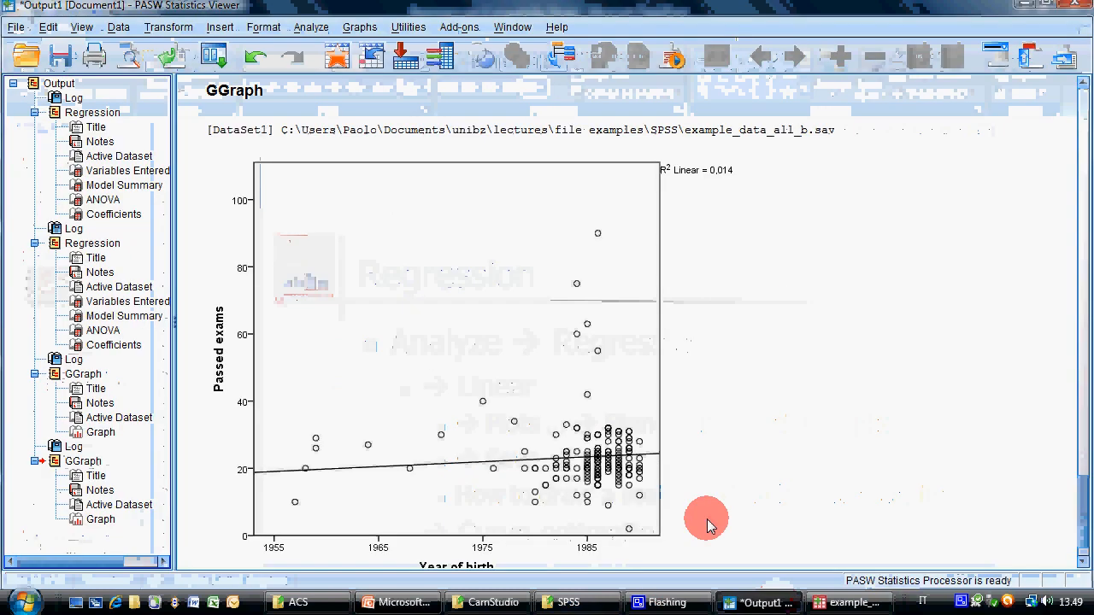
pyautogui.scroll(8, 610, 447)
pyautogui.scroll(-9, 559, 430)
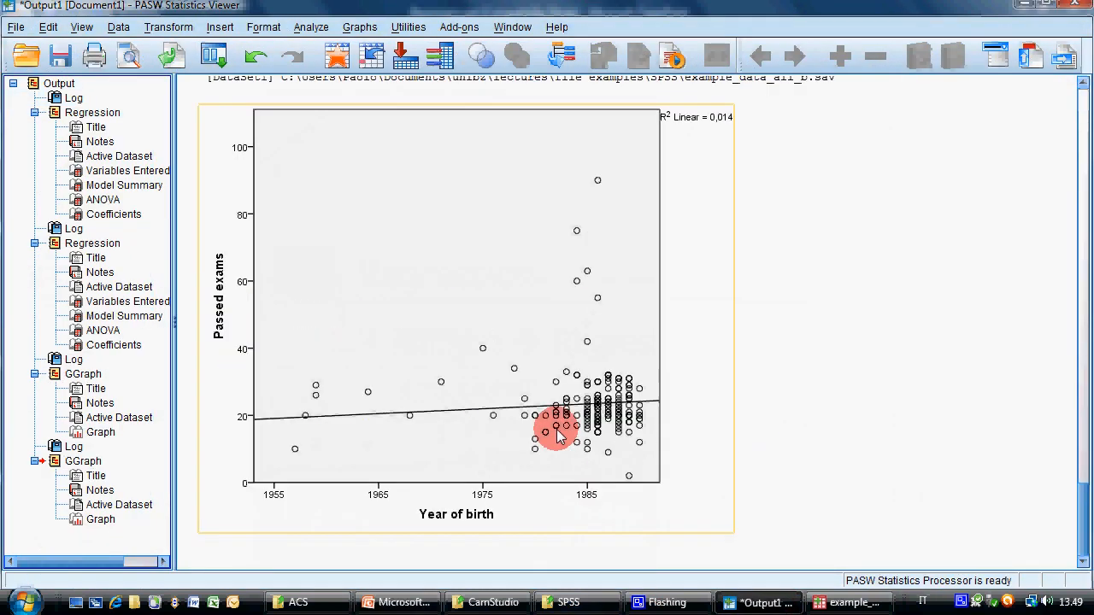
pyautogui.click(371, 397)
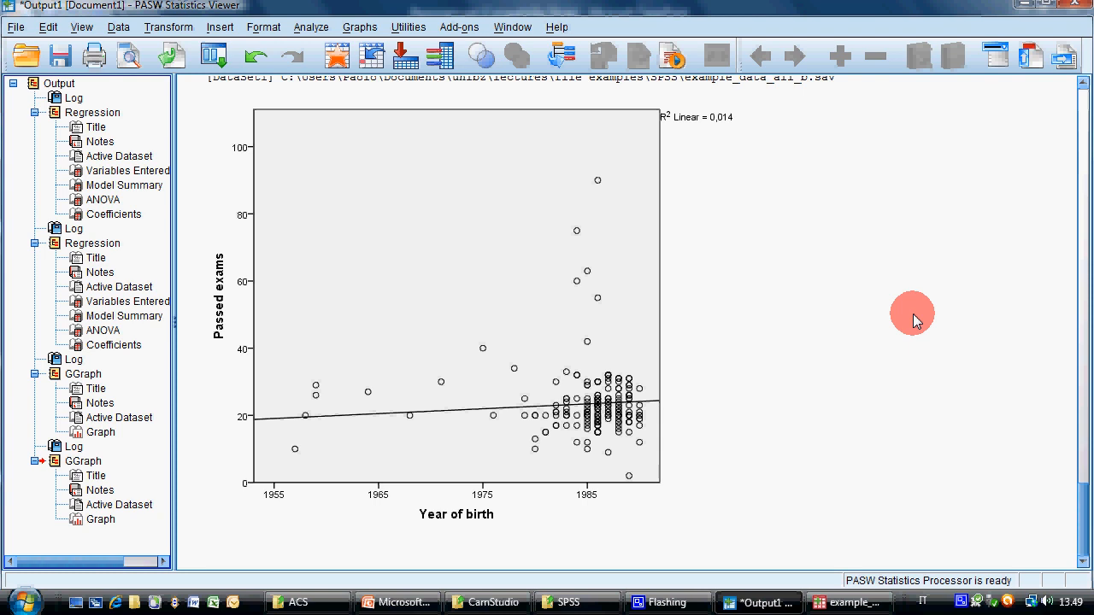
pyautogui.scroll(-10, 913, 319)
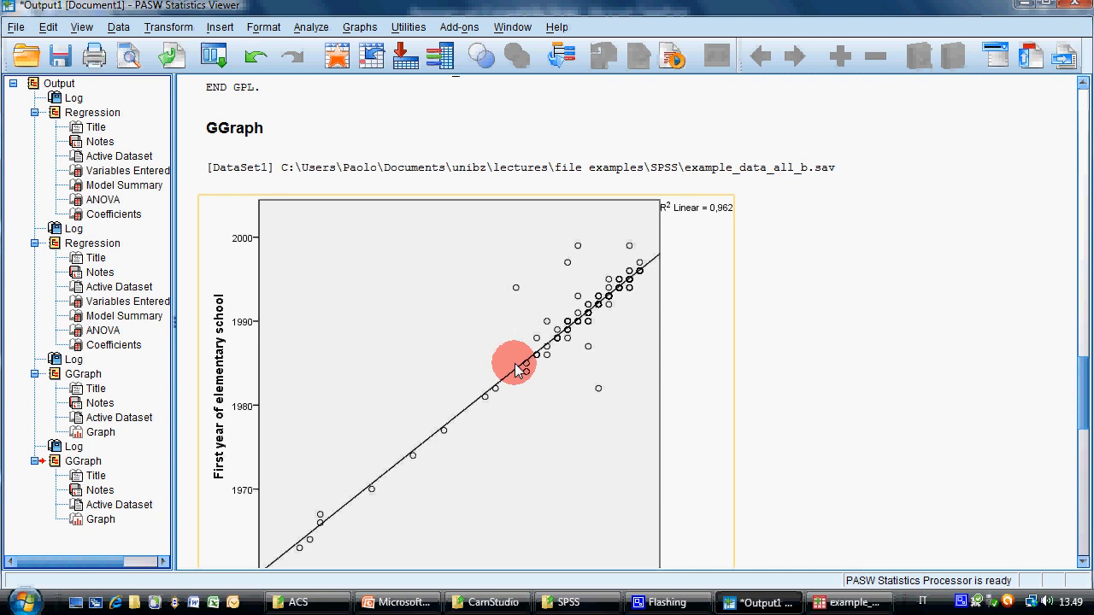
pyautogui.click(898, 214)
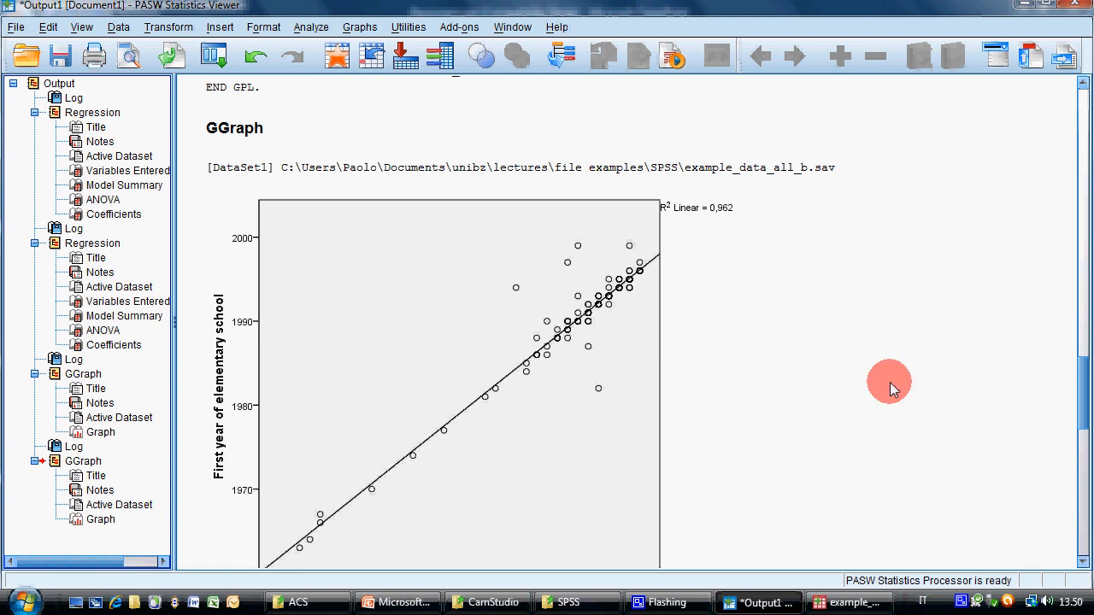
# Set up a linear regression on the survey data with Passed exams as the dependent and Year of birth as the independent variable.
pyautogui.click(846, 602)
pyautogui.click(224, 28)
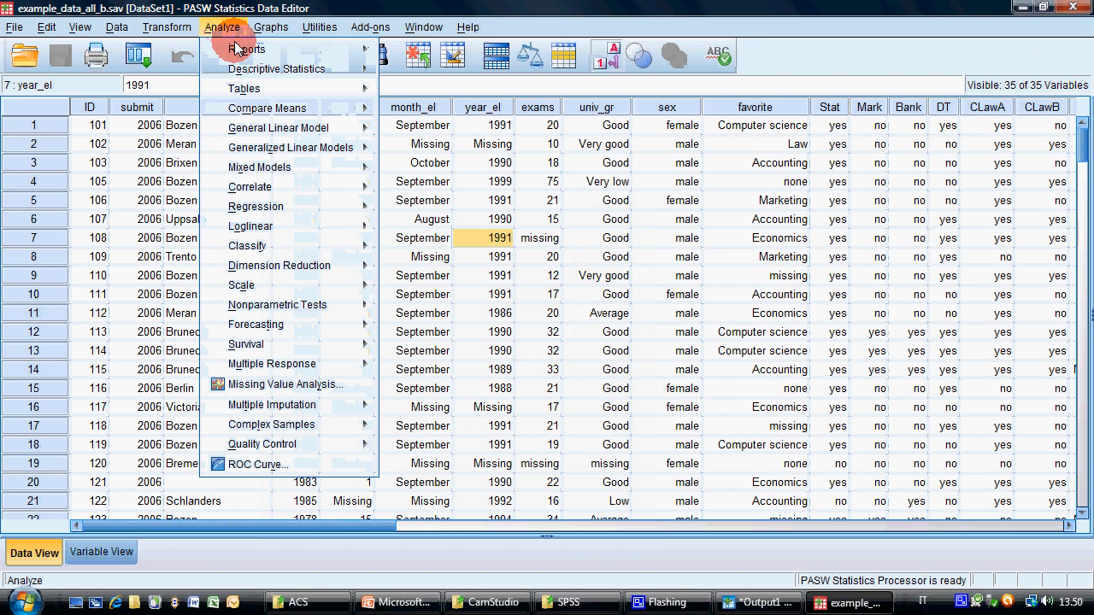
pyautogui.moveTo(281, 212)
pyautogui.click(412, 210)
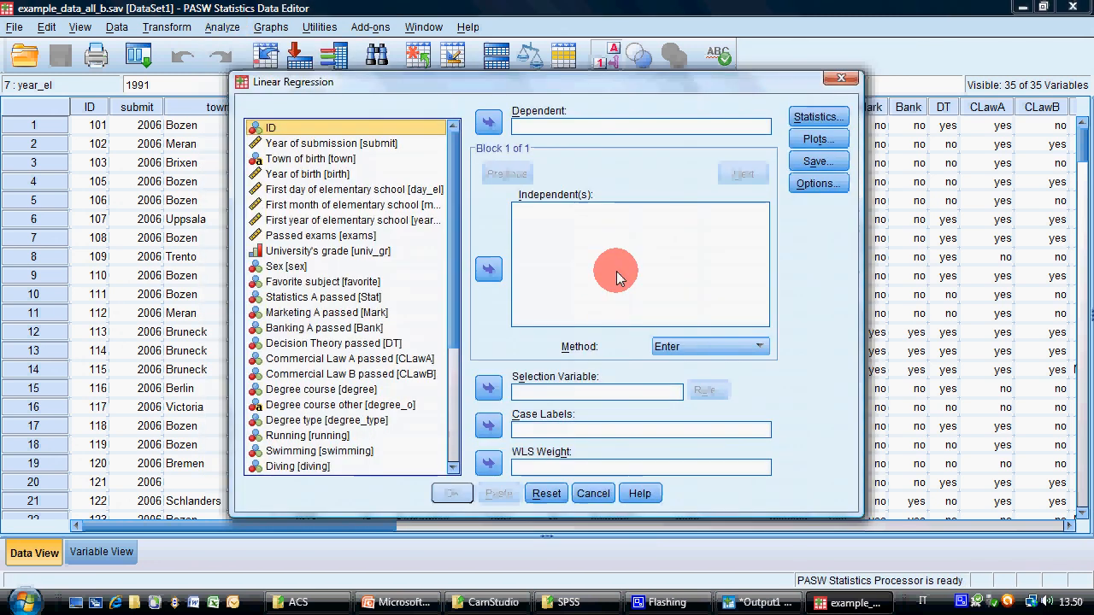
pyautogui.click(323, 234)
pyautogui.click(488, 122)
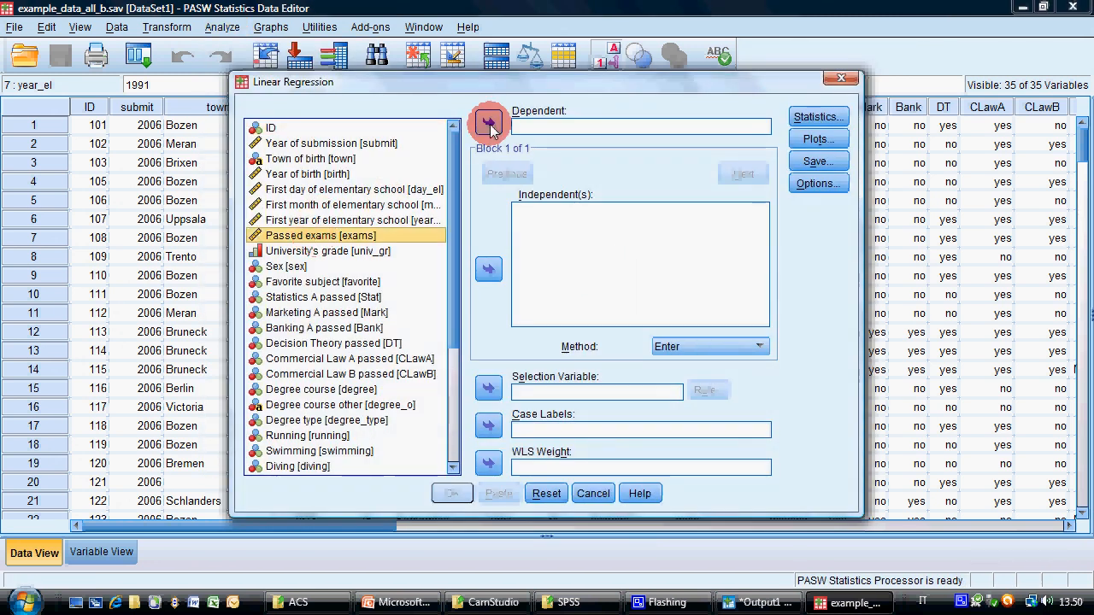
pyautogui.click(308, 174)
pyautogui.click(489, 270)
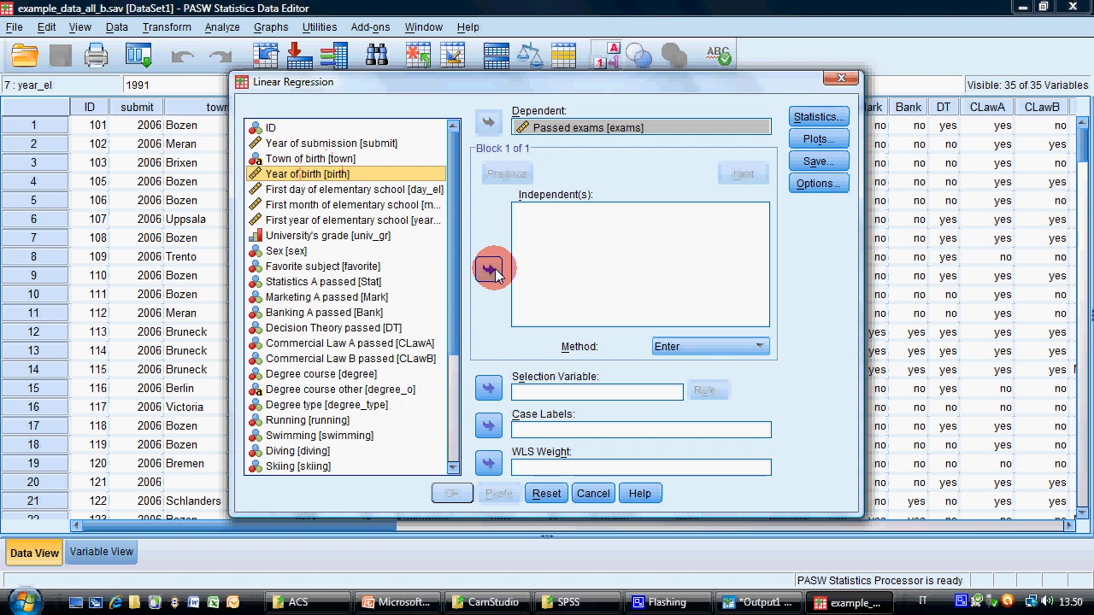
# Request a histogram of the standardized residuals and run the Passed exams regression.
pyautogui.click(836, 144)
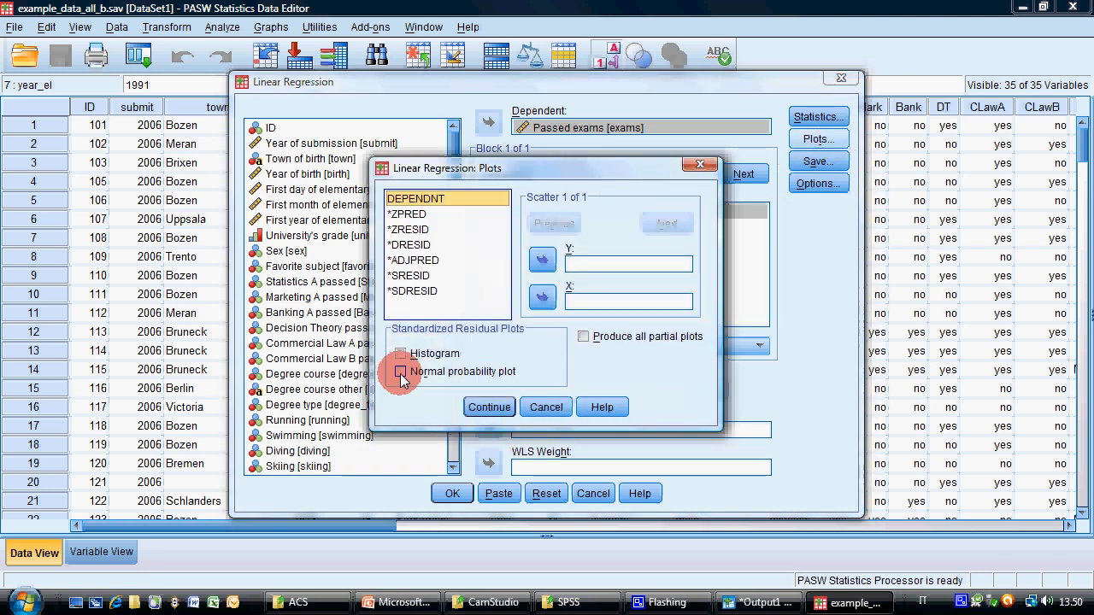
pyautogui.click(402, 353)
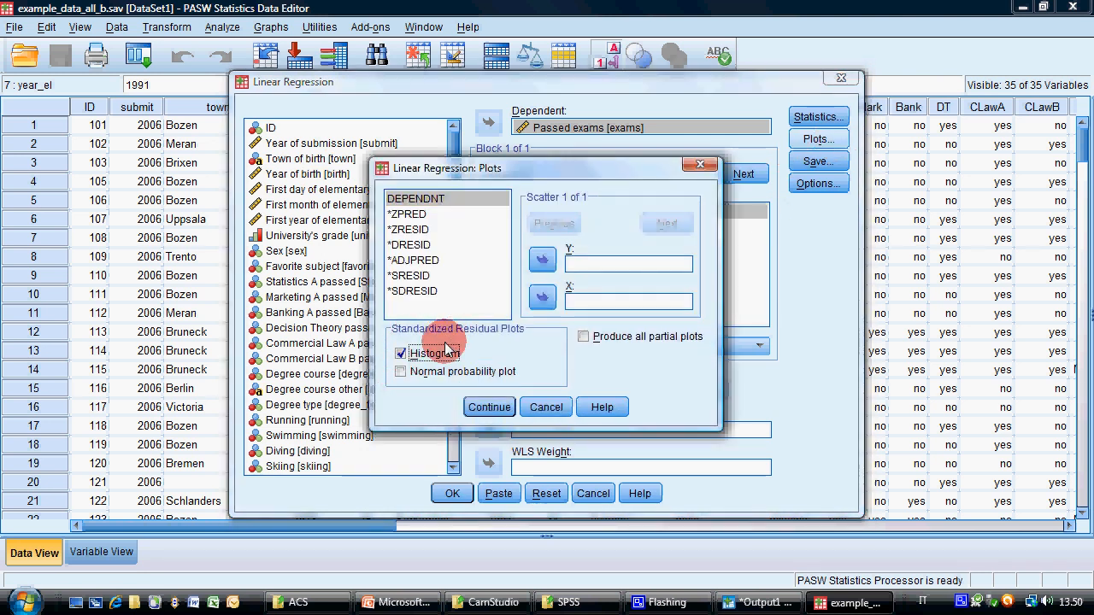
pyautogui.click(490, 407)
pyautogui.click(452, 494)
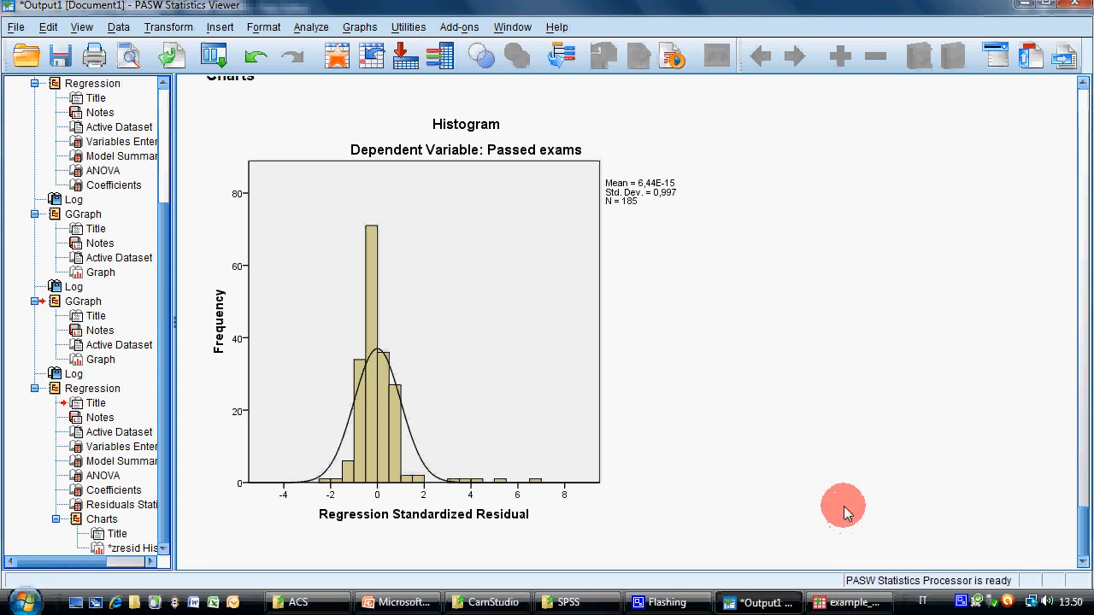
# Switch to the PowerPoint presentation and highlight the Save line on the Regression slide.
pyautogui.click(428, 604)
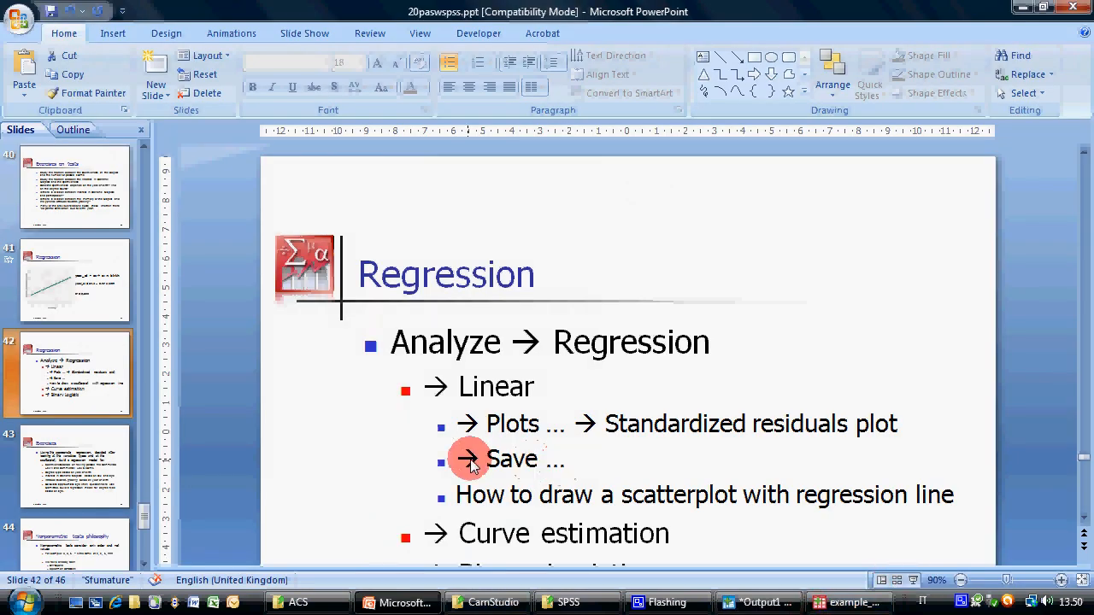
pyautogui.moveTo(470, 466); pyautogui.dragTo(573, 472)
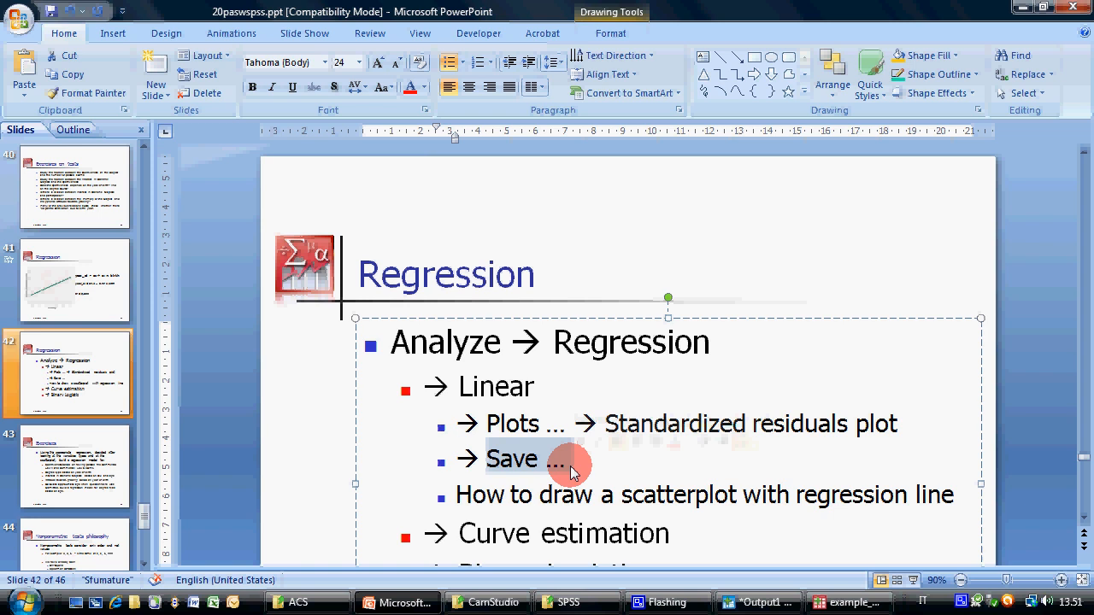
# Return to the PASW data and reopen the linear regression of Passed exams on Year of birth, turning off the standardized residual histogram.
pyautogui.click(846, 603)
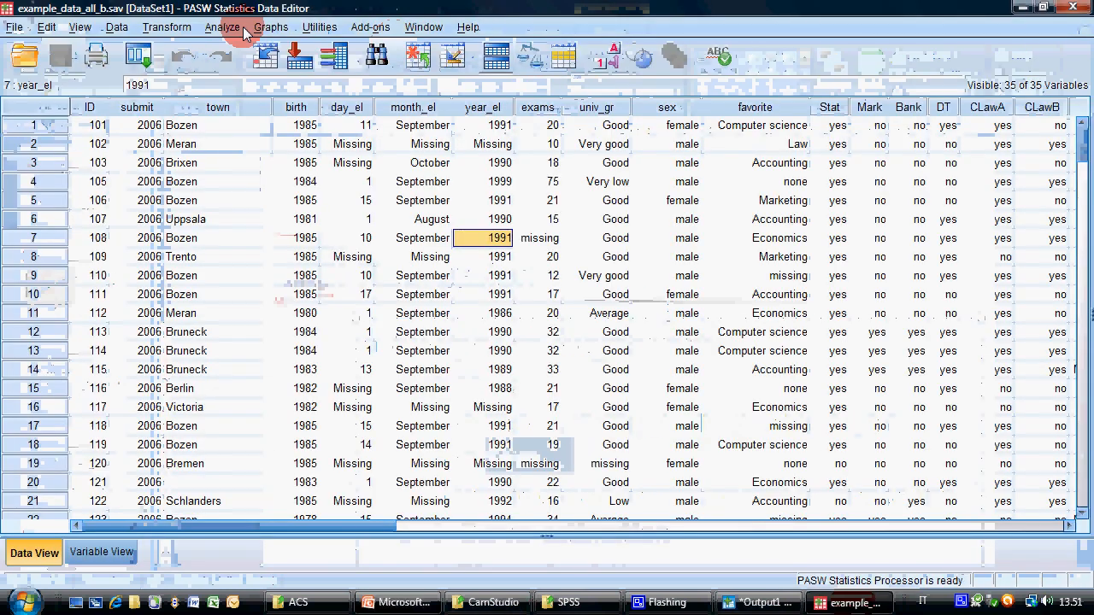
pyautogui.click(239, 28)
pyautogui.moveTo(300, 207)
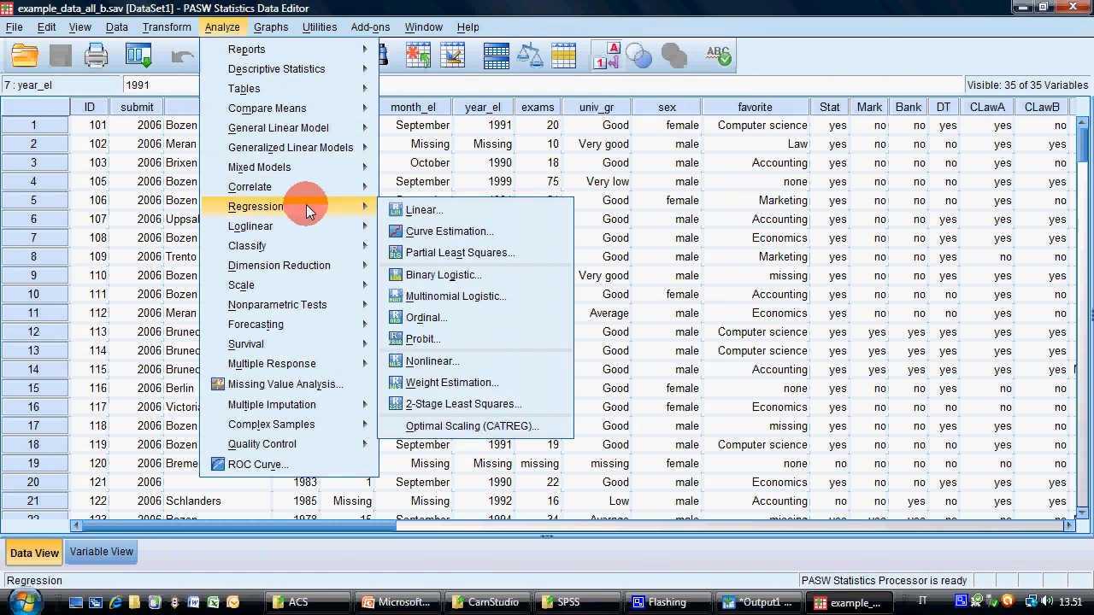
pyautogui.click(419, 210)
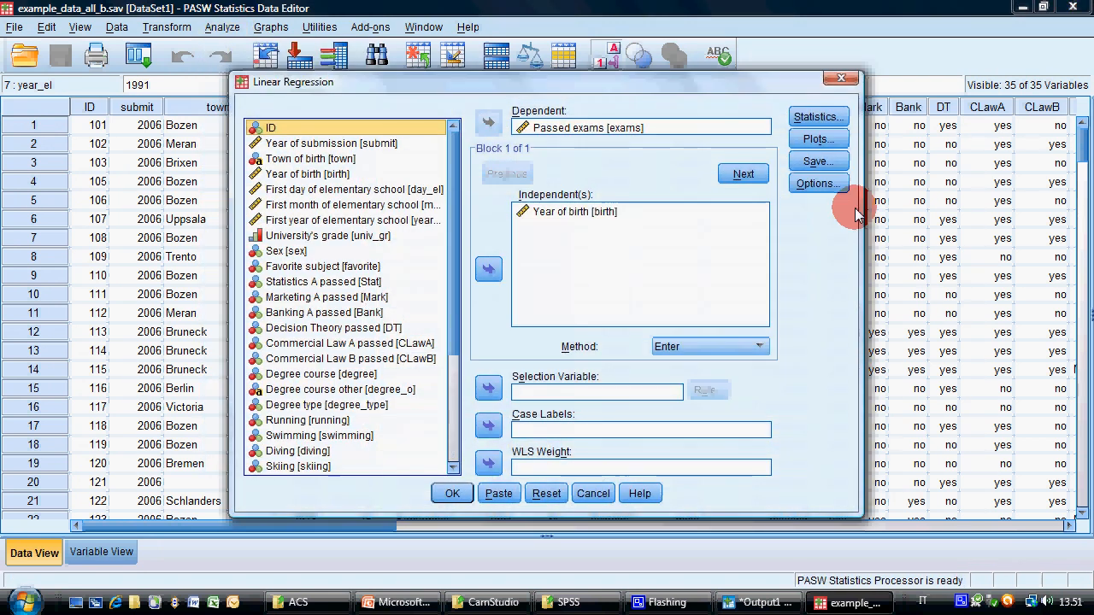
pyautogui.click(818, 138)
pyautogui.click(401, 353)
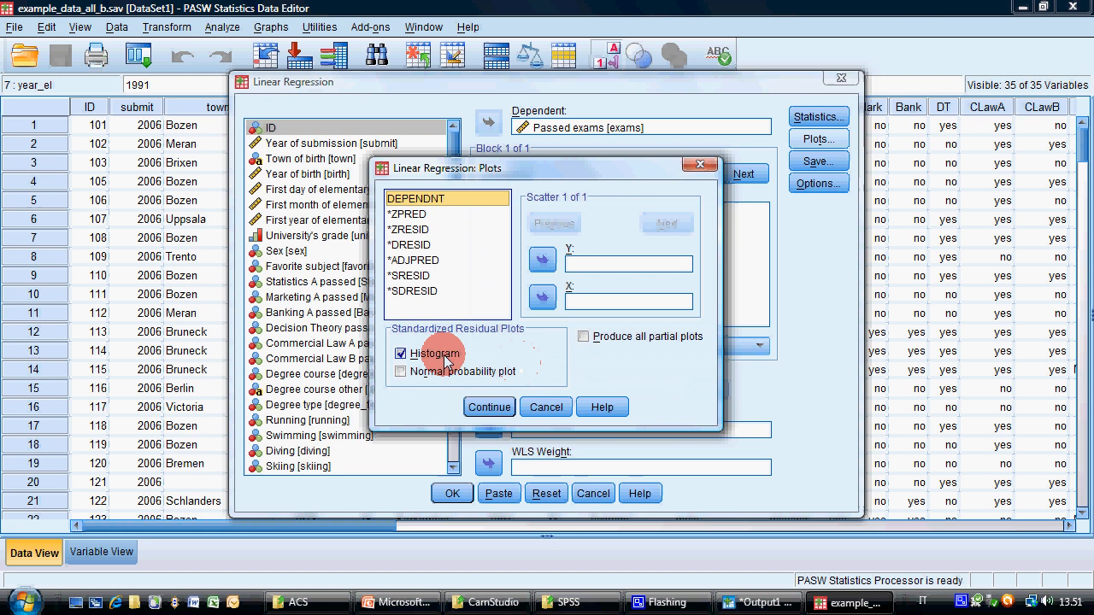
pyautogui.click(489, 410)
# Choose to save the unstandardized residuals and run the Passed exams regression again.
pyautogui.click(818, 160)
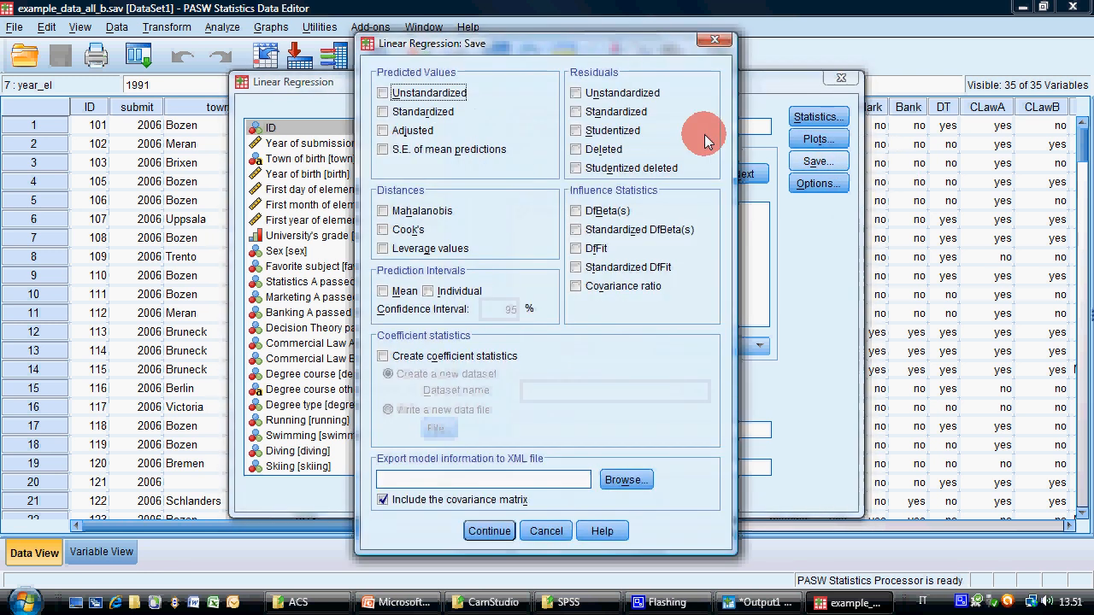
pyautogui.click(622, 94)
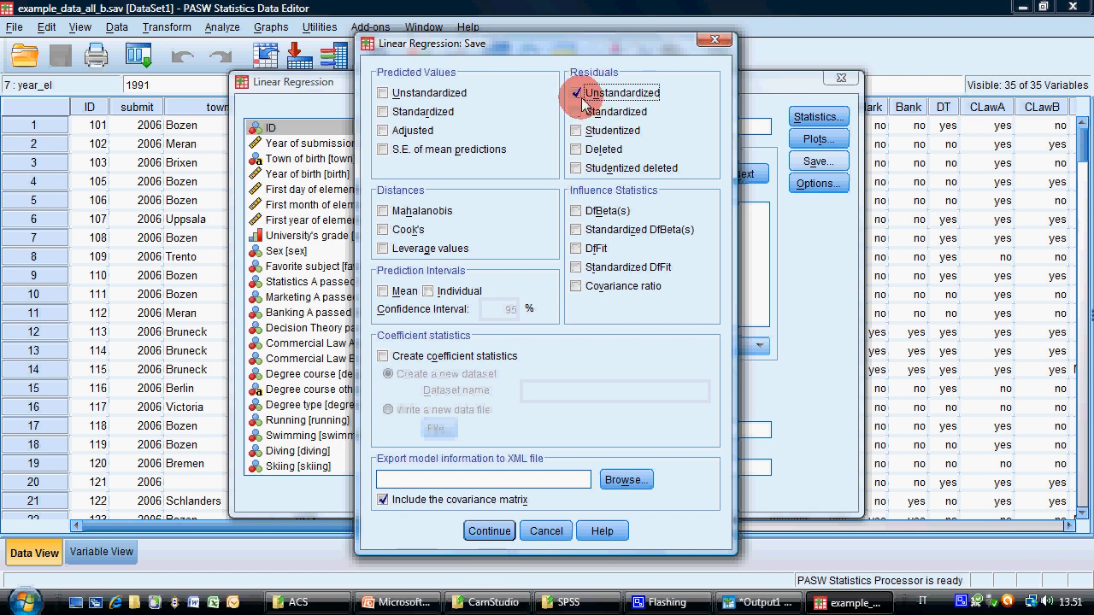
pyautogui.click(491, 530)
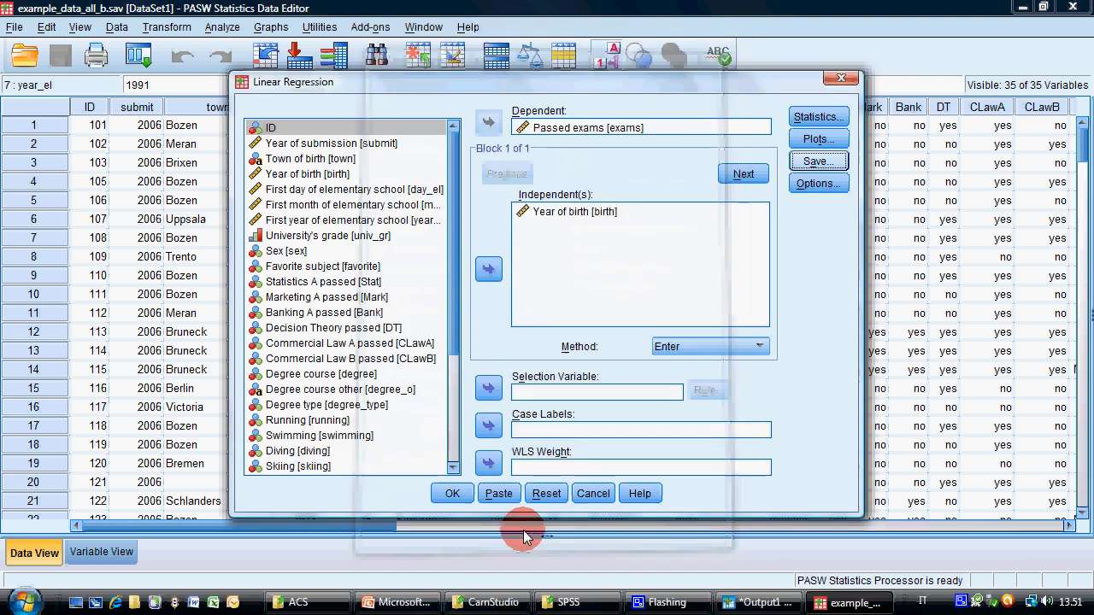
pyautogui.click(452, 493)
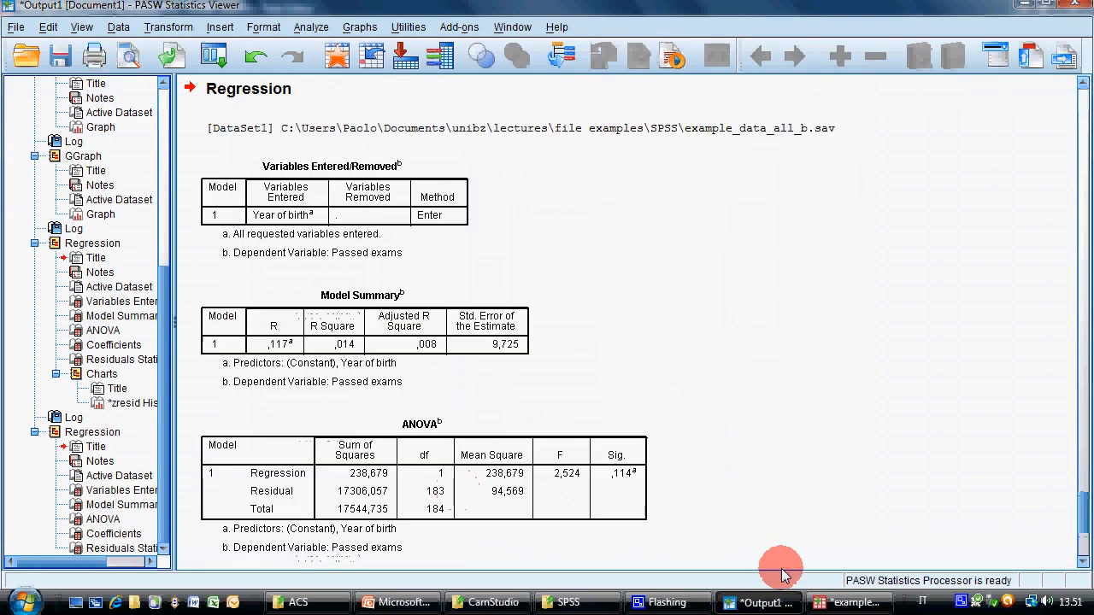
# Examine the saved residuals in the RES_1 column of the data, checking individual cases for large and small deviations.
pyautogui.click(846, 603)
pyautogui.moveTo(345, 527); pyautogui.dragTo(1082, 516)
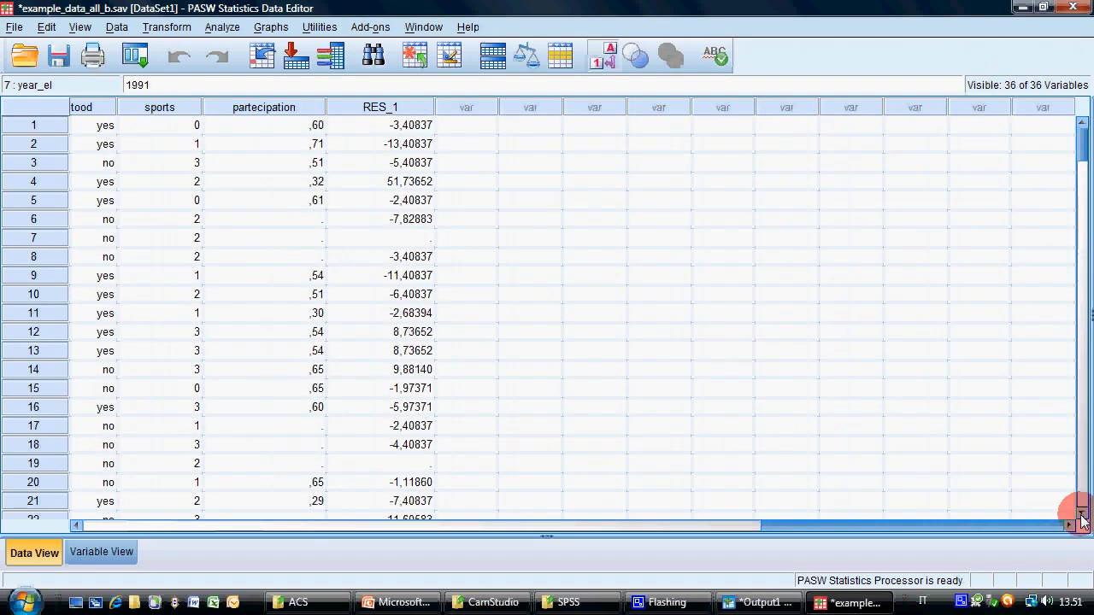
pyautogui.click(405, 140)
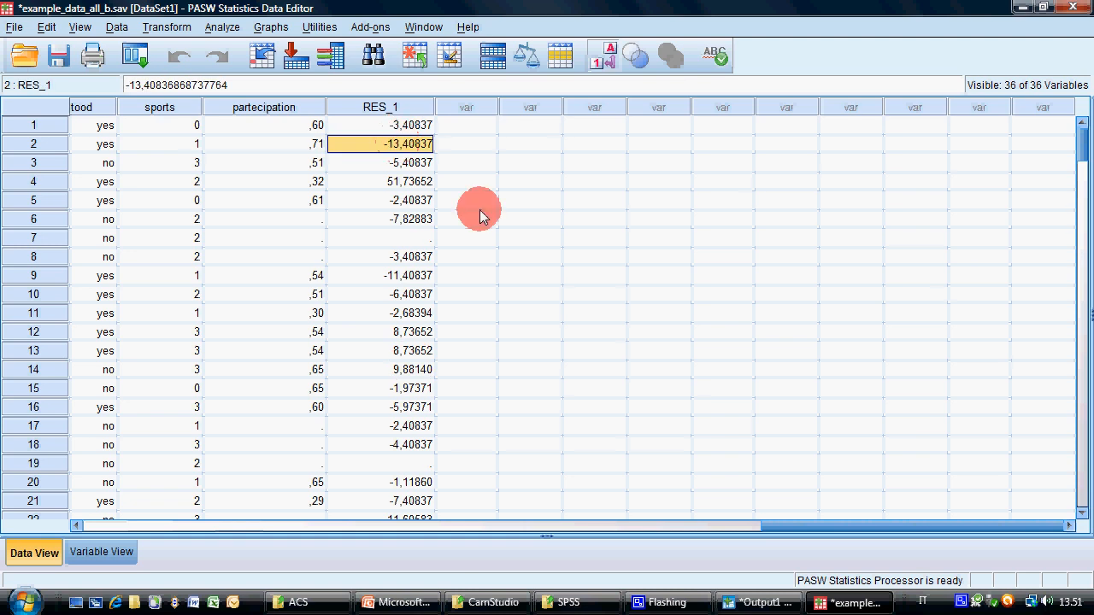
pyautogui.click(412, 184)
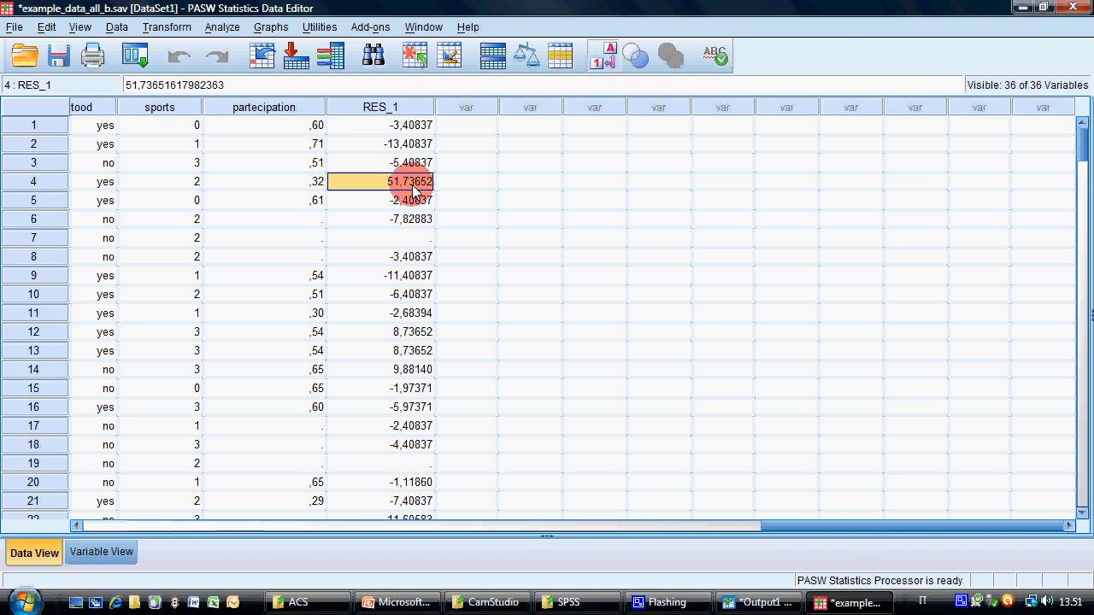
pyautogui.scroll(-3, 406, 201)
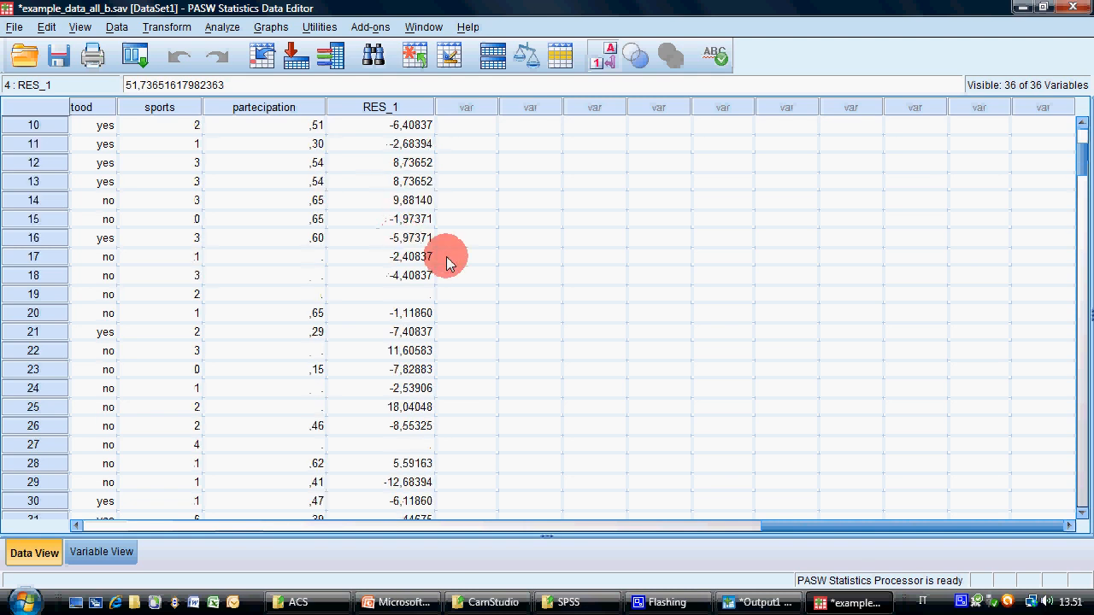
pyautogui.click(392, 218)
pyautogui.scroll(-10, 452, 271)
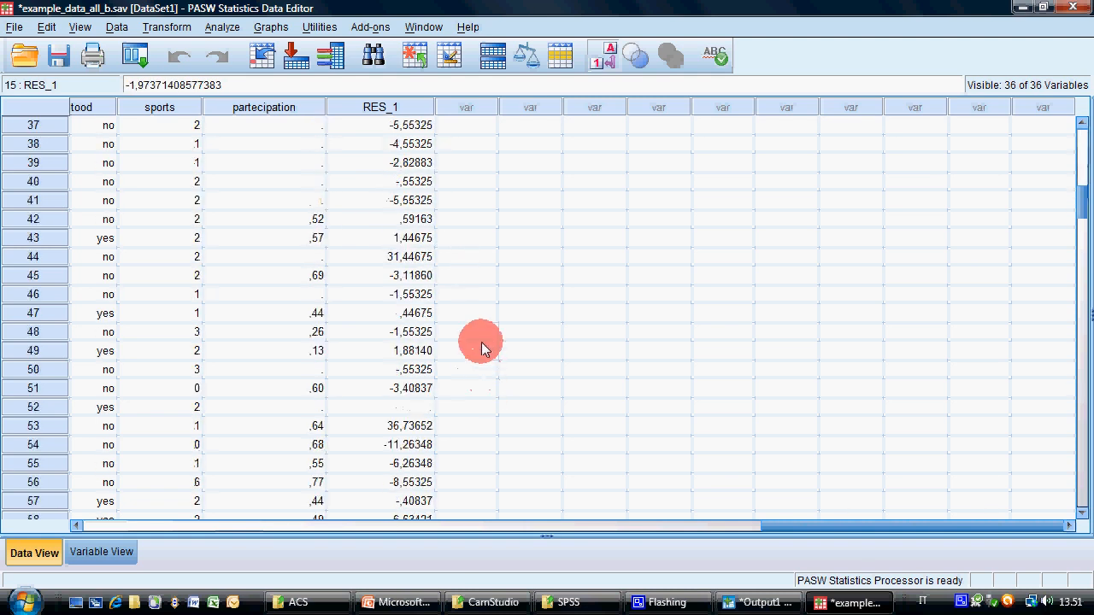
pyautogui.click(415, 315)
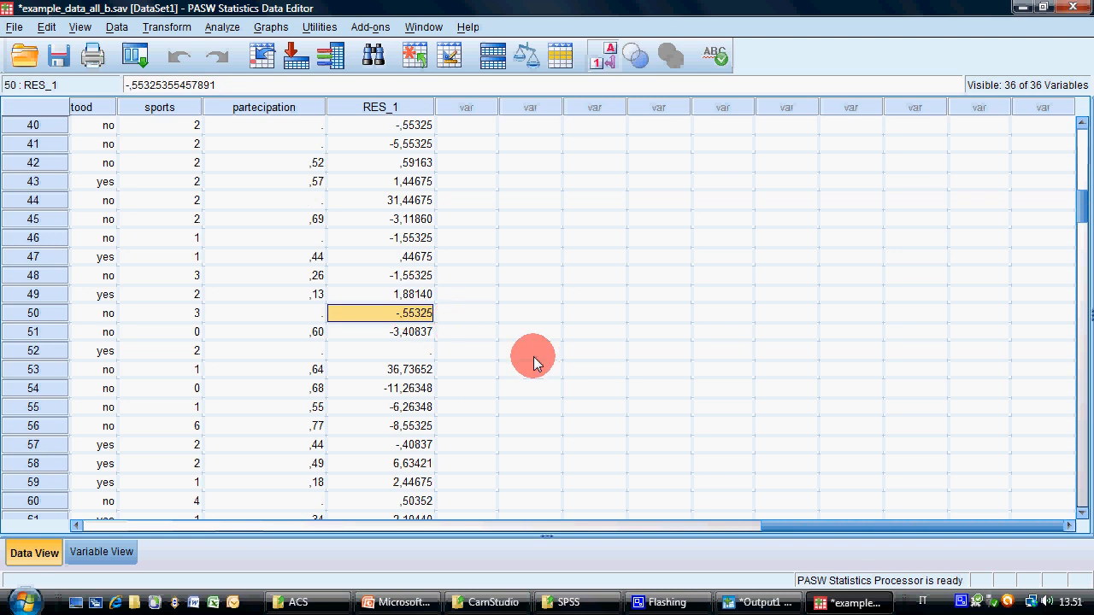
pyautogui.scroll(-10, 533, 356)
pyautogui.scroll(6, 531, 342)
pyautogui.scroll(17, 504, 311)
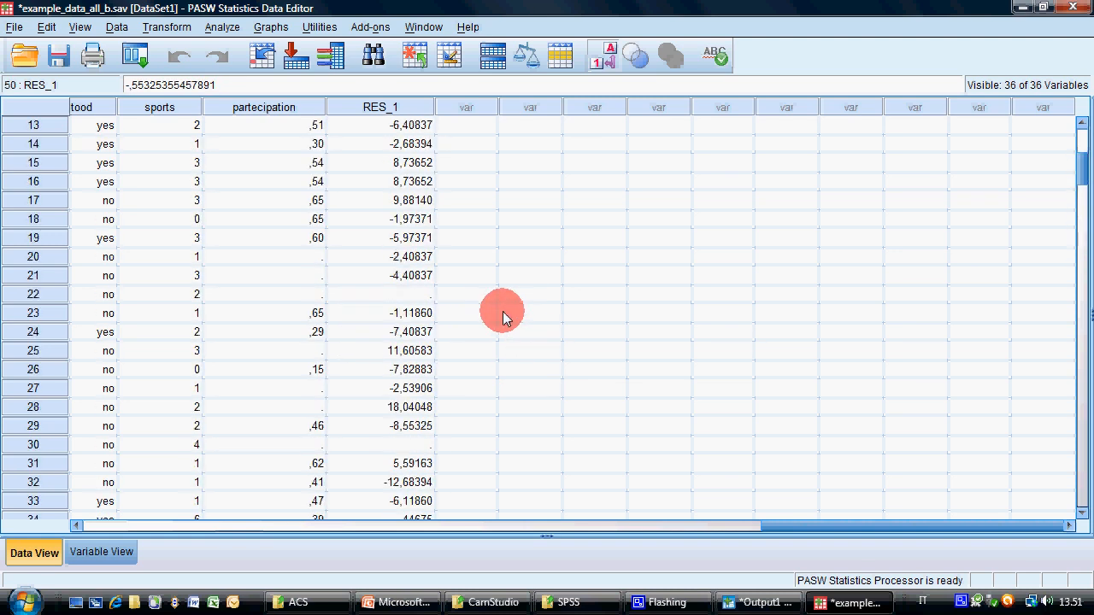
pyautogui.moveTo(737, 609)
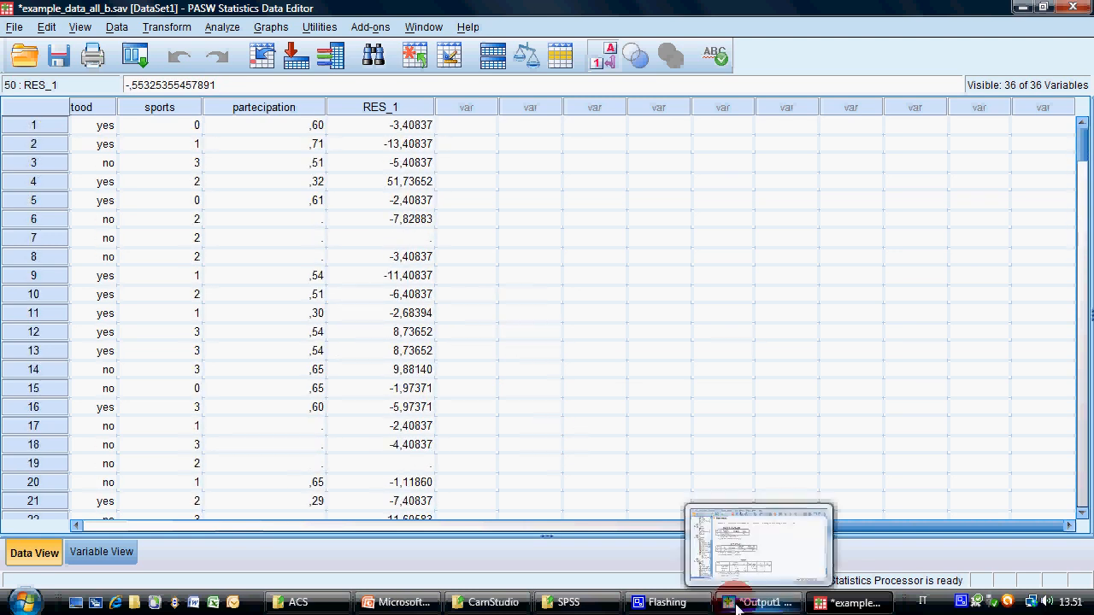
# Run a linear regression with First year of elementary school replacing Passed exams as dependent, keeping Year of birth as the independent variable.
pyautogui.click(224, 27)
pyautogui.moveTo(282, 206)
pyautogui.click(395, 213)
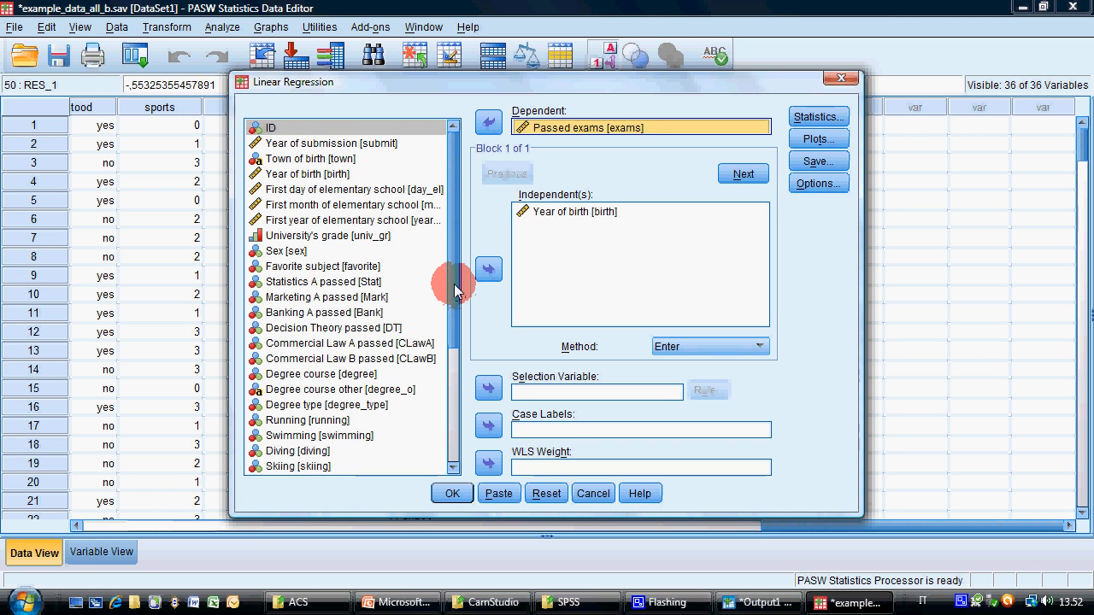
pyautogui.click(486, 126)
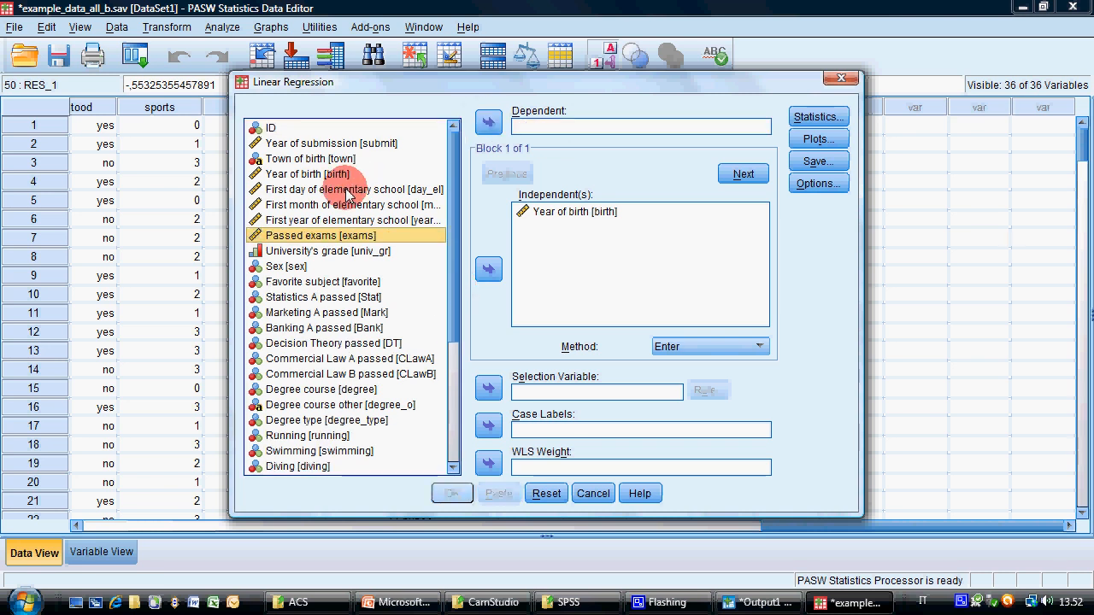
pyautogui.click(340, 222)
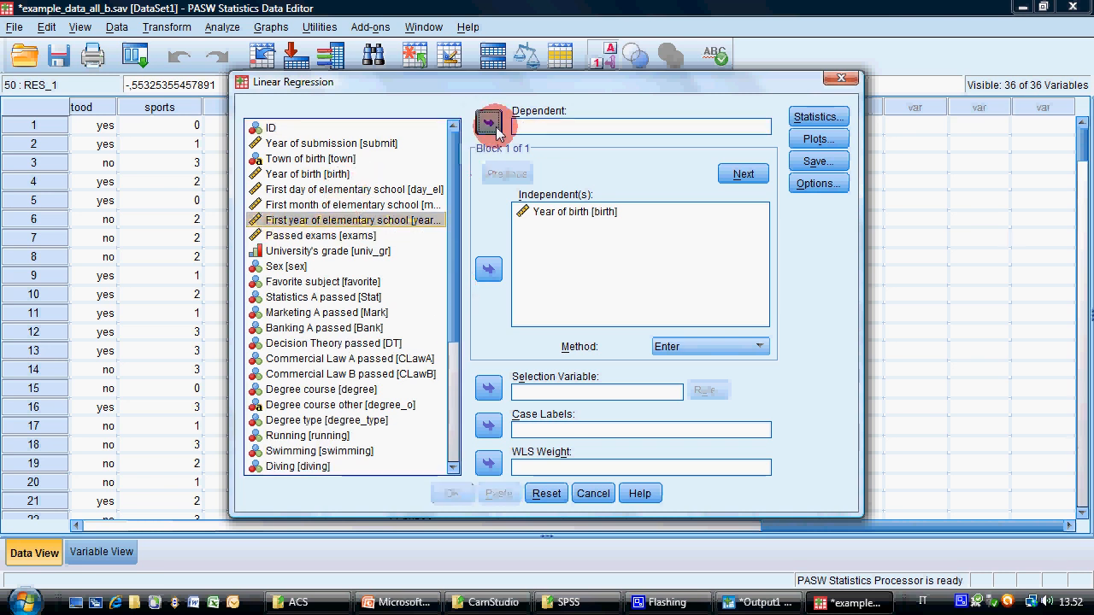
pyautogui.click(488, 122)
pyautogui.click(453, 493)
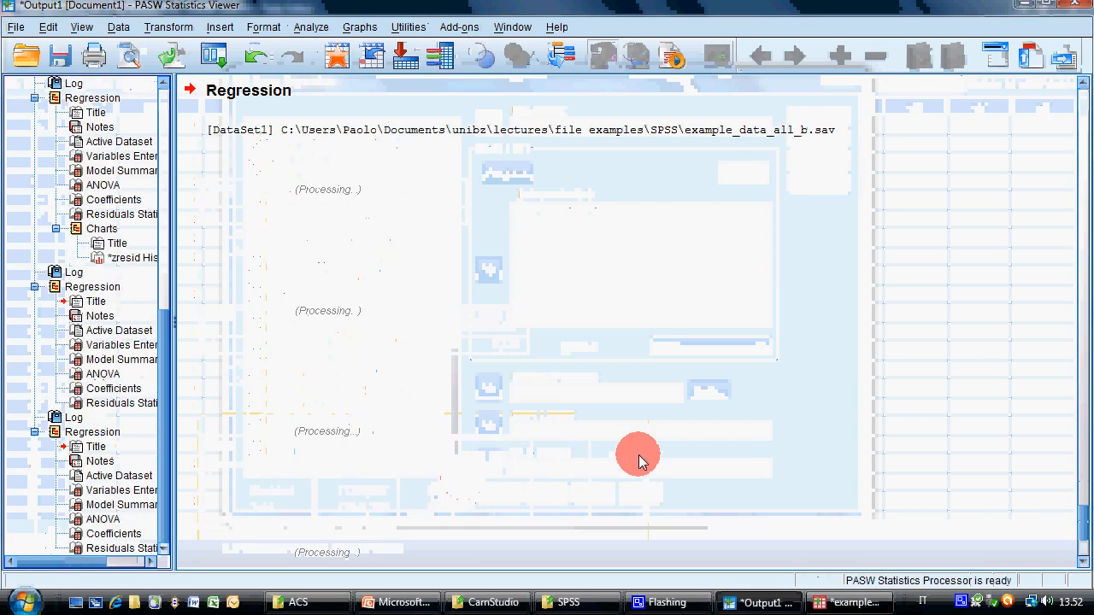
# Return to the data and compare case 4's RES_2 residual with its year of birth and first year of elementary school.
pyautogui.click(859, 605)
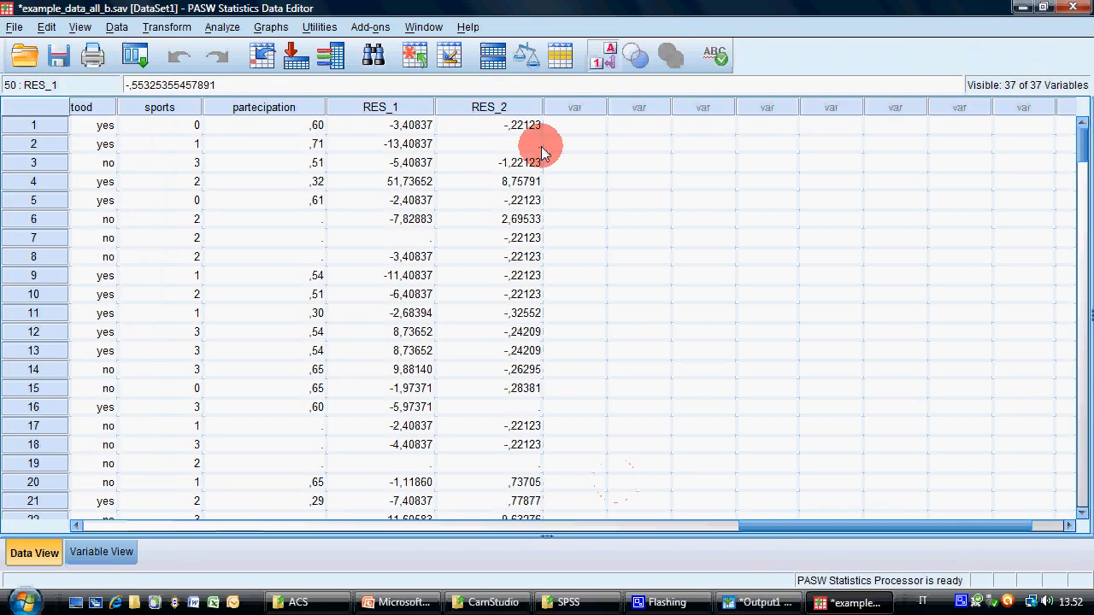
pyautogui.click(518, 181)
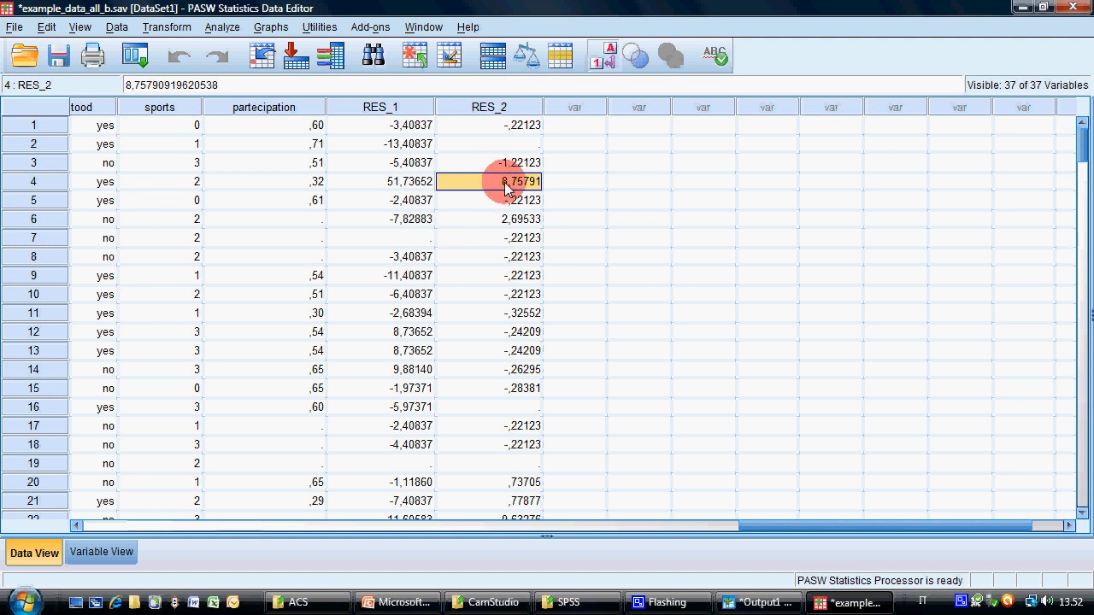
pyautogui.press('Home')
pyautogui.press('Right')
pyautogui.press('Right')
pyautogui.press('Right')
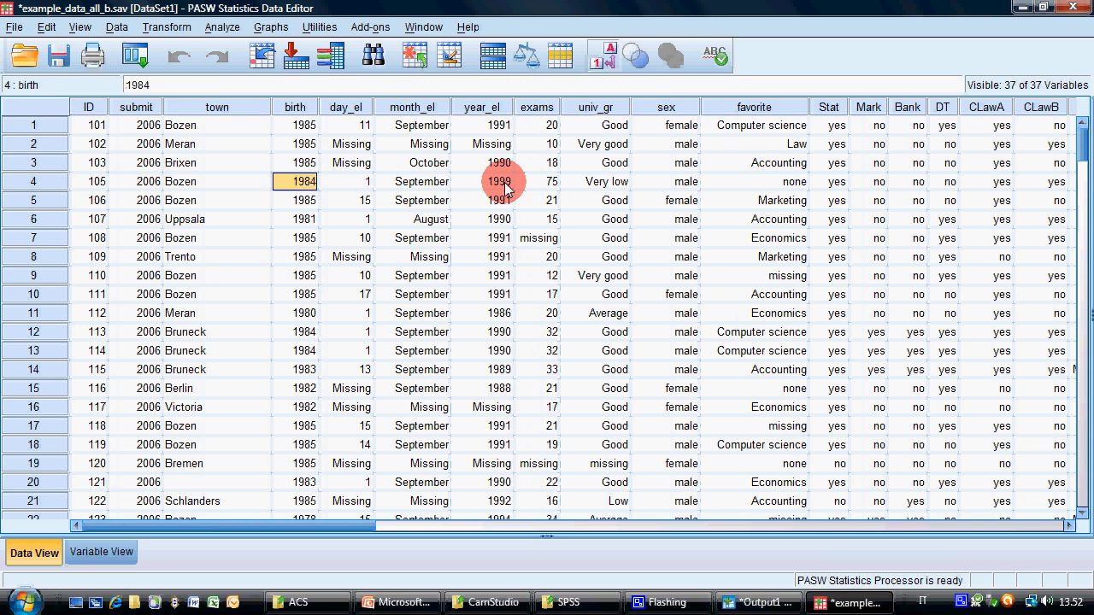
pyautogui.press('Right')
pyautogui.press('Left')
pyautogui.press('Right')
pyautogui.press('Right')
pyautogui.press('Right')
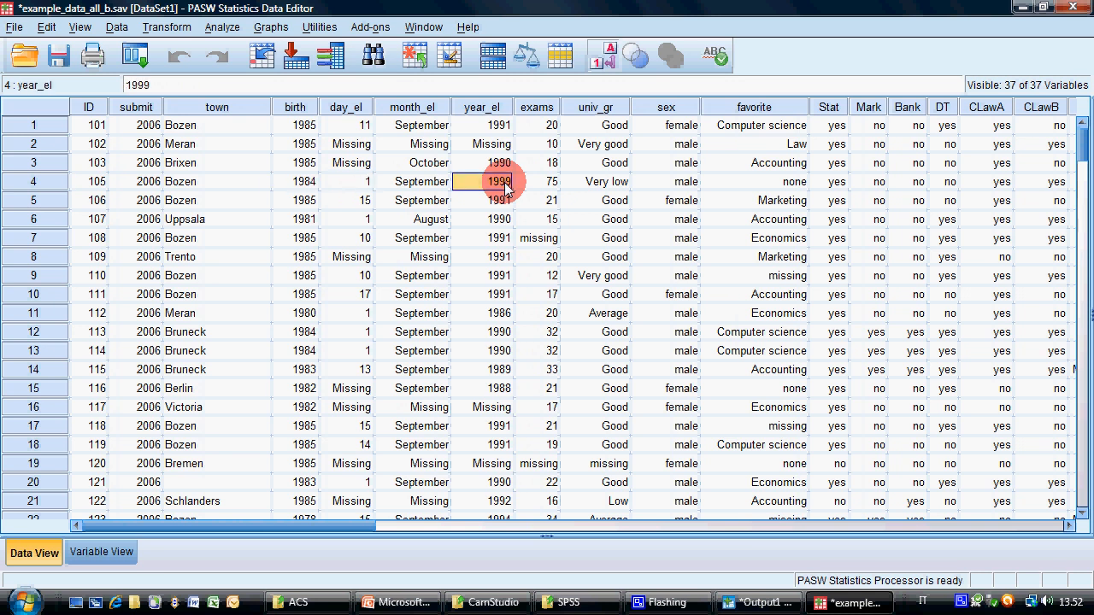
pyautogui.press('End')
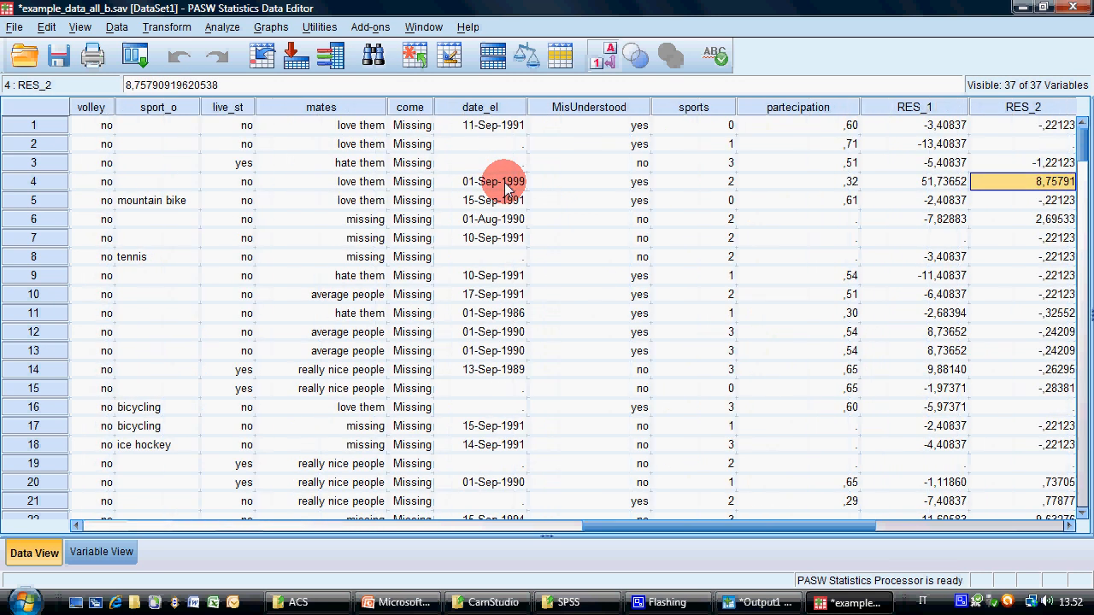
pyautogui.press('Right')
pyautogui.press('Left')
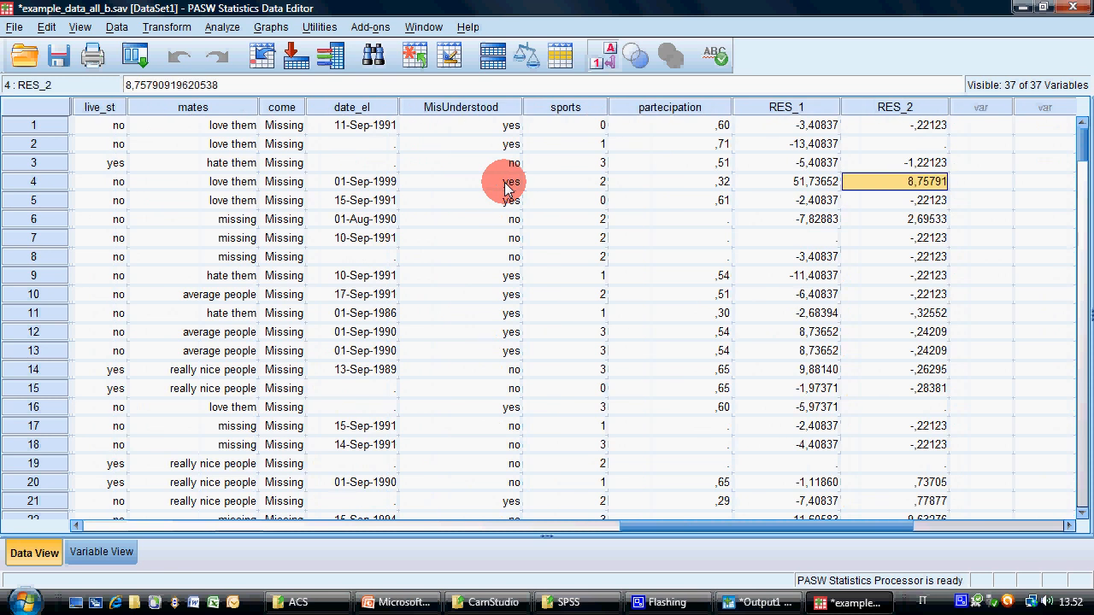
# Examine the RES_2 residuals case by case down to case 52, looking for large and small deviations.
pyautogui.press('Down')
pyautogui.press('Down')
pyautogui.press('Down')
pyautogui.press('Down')
pyautogui.press('Down')
pyautogui.press('Down')
pyautogui.press('Down')
pyautogui.press('Down')
pyautogui.press('Up')
pyautogui.press('Up')
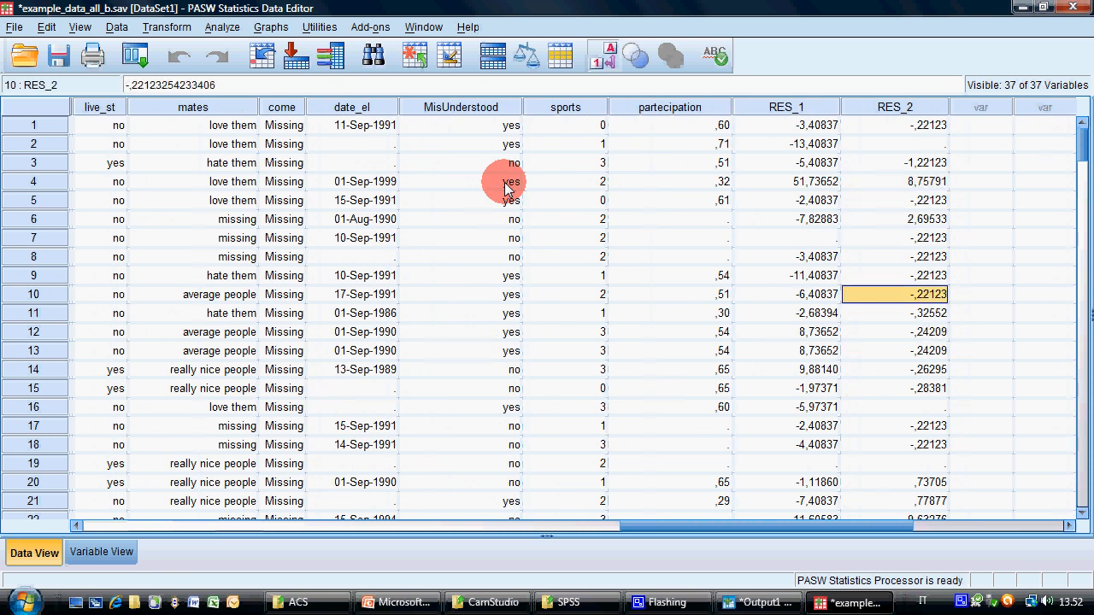
pyautogui.press('Down')
pyautogui.press('Down')
pyautogui.press('Down')
pyautogui.press('Down')
pyautogui.press('Down')
pyautogui.press('Down')
pyautogui.press('Down')
pyautogui.press('Down')
pyautogui.press('Down')
pyautogui.press('Down')
pyautogui.press('Down')
pyautogui.press('Down')
pyautogui.press('Down')
pyautogui.press('Down')
pyautogui.press('Down')
pyautogui.press('Down')
pyautogui.press('Down')
pyautogui.press('Down')
pyautogui.press('Down')
pyautogui.press('Down')
pyautogui.press('Down')
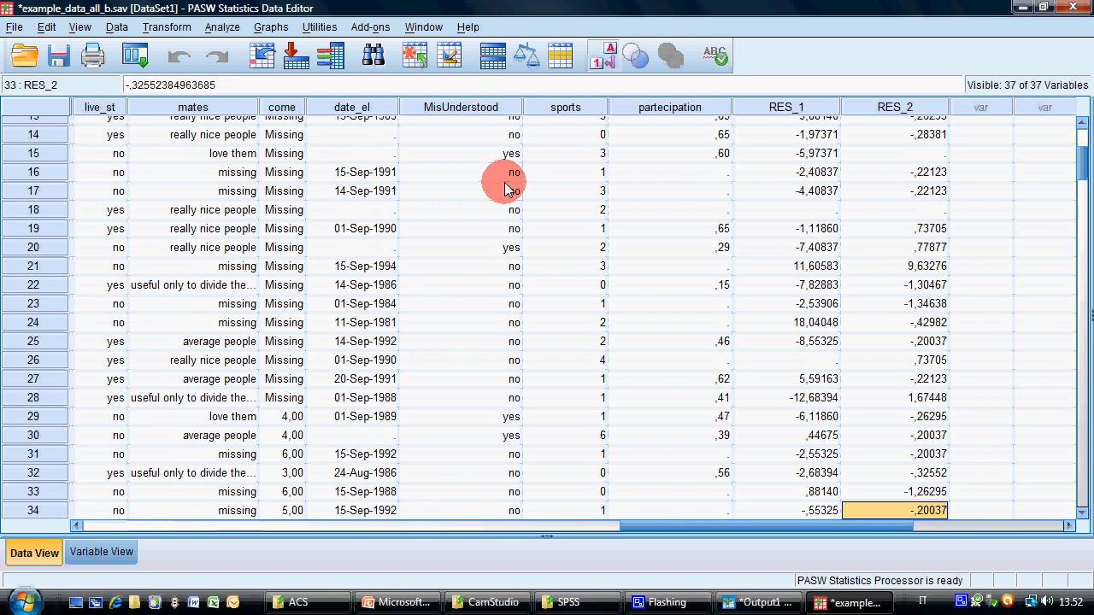
pyautogui.press('Up')
pyautogui.press('Up')
pyautogui.press('Up')
pyautogui.press('Up')
pyautogui.press('Up')
pyautogui.press('Up')
pyautogui.press('Up')
pyautogui.press('Up')
pyautogui.press('Up')
pyautogui.press('Up')
pyautogui.press('Up')
pyautogui.press('Up')
pyautogui.press('Up')
pyautogui.press('Up')
pyautogui.press('Up')
pyautogui.press('Up')
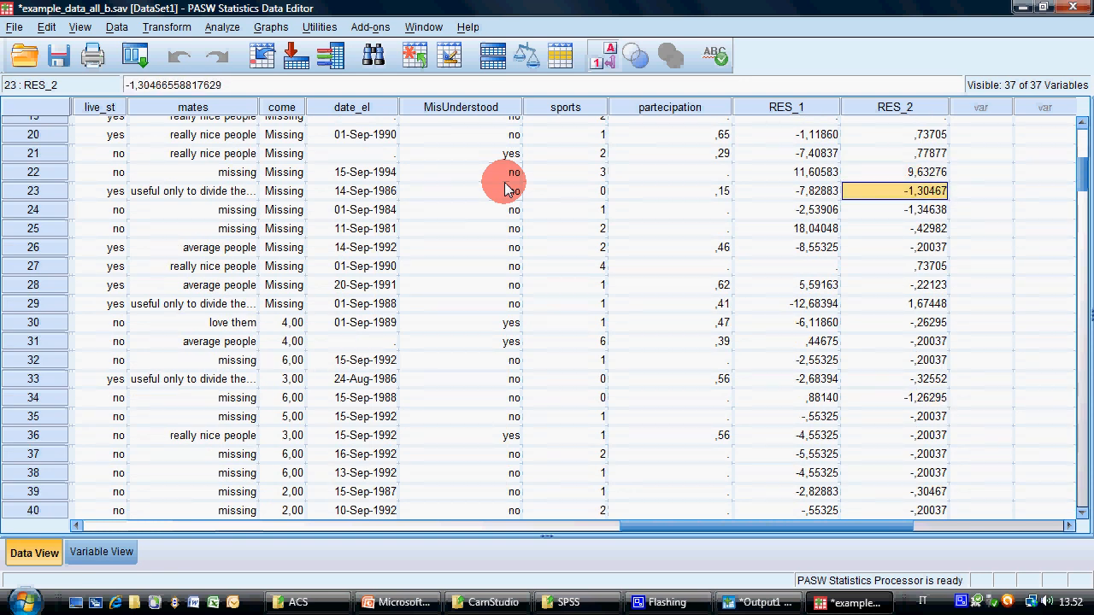
pyautogui.press('Down')
pyautogui.press('Down')
pyautogui.press('Down')
pyautogui.press('Down')
pyautogui.press('Down')
pyautogui.press('Down')
pyautogui.press('Down')
pyautogui.press('Down')
pyautogui.press('Down')
pyautogui.press('Down')
pyautogui.press('Down')
pyautogui.press('Down')
pyautogui.press('Down')
pyautogui.press('Down')
pyautogui.press('Down')
pyautogui.press('Down')
pyautogui.press('Down')
pyautogui.press('Down')
pyautogui.press('Down')
pyautogui.press('Down')
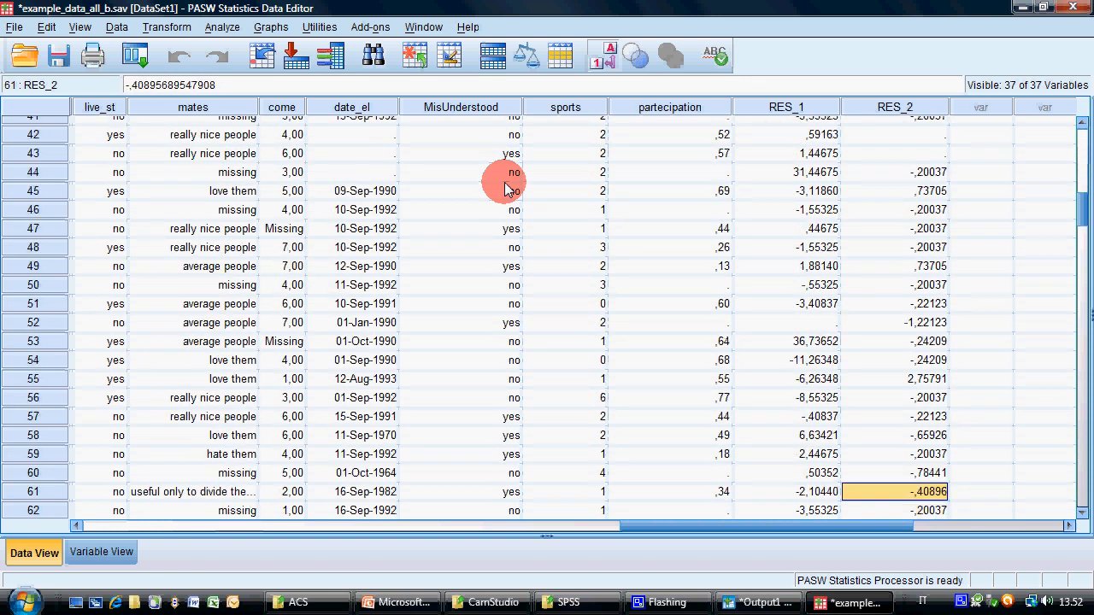
pyautogui.press('Up')
pyautogui.press('Up')
pyautogui.press('Up')
pyautogui.press('Up')
pyautogui.press('Up')
pyautogui.press('Up')
pyautogui.press('Up')
pyautogui.press('Up')
pyautogui.press('Up')
pyautogui.press('Up')
pyautogui.press('Up')
pyautogui.press('Up')
pyautogui.press('Up')
pyautogui.press('Up')
pyautogui.press('Up')
pyautogui.press('Up')
pyautogui.press('Up')
pyautogui.press('Up')
pyautogui.press('Up')
pyautogui.press('Down')
pyautogui.press('Down')
pyautogui.press('Down')
pyautogui.press('Down')
pyautogui.press('Down')
pyautogui.press('Down')
pyautogui.press('Down')
pyautogui.press('Down')
pyautogui.press('Down')
pyautogui.press('Down')
pyautogui.press('Down')
pyautogui.press('Down')
pyautogui.press('Down')
pyautogui.press('Down')
pyautogui.press('Down')
pyautogui.press('Down')
pyautogui.press('Down')
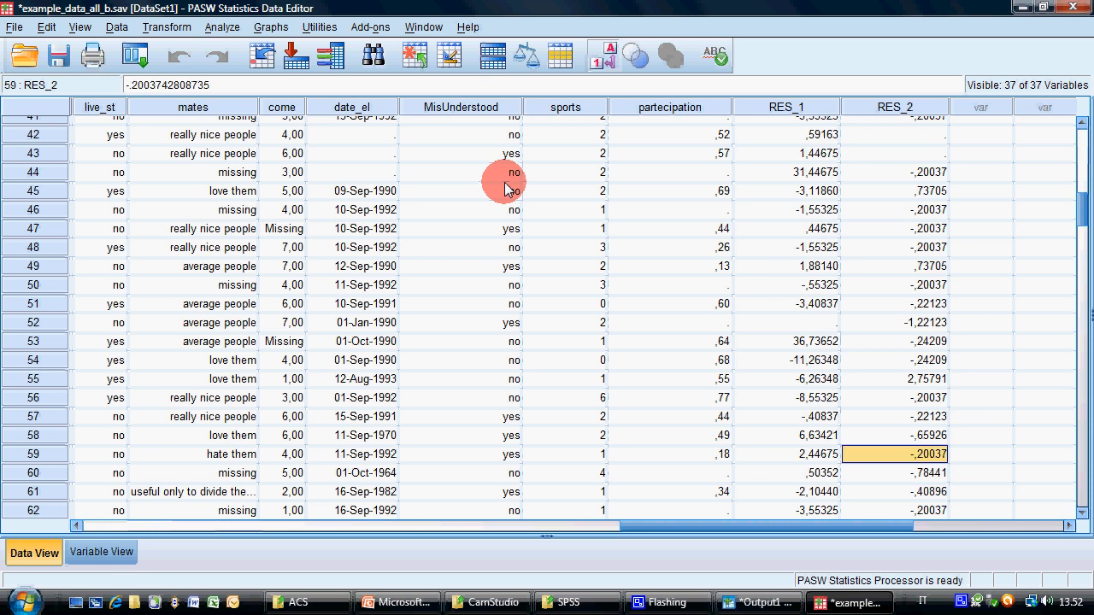
pyautogui.press('Up')
pyautogui.press('Up')
pyautogui.press('Up')
pyautogui.press('Up')
pyautogui.press('Up')
pyautogui.press('Up')
pyautogui.press('Up')
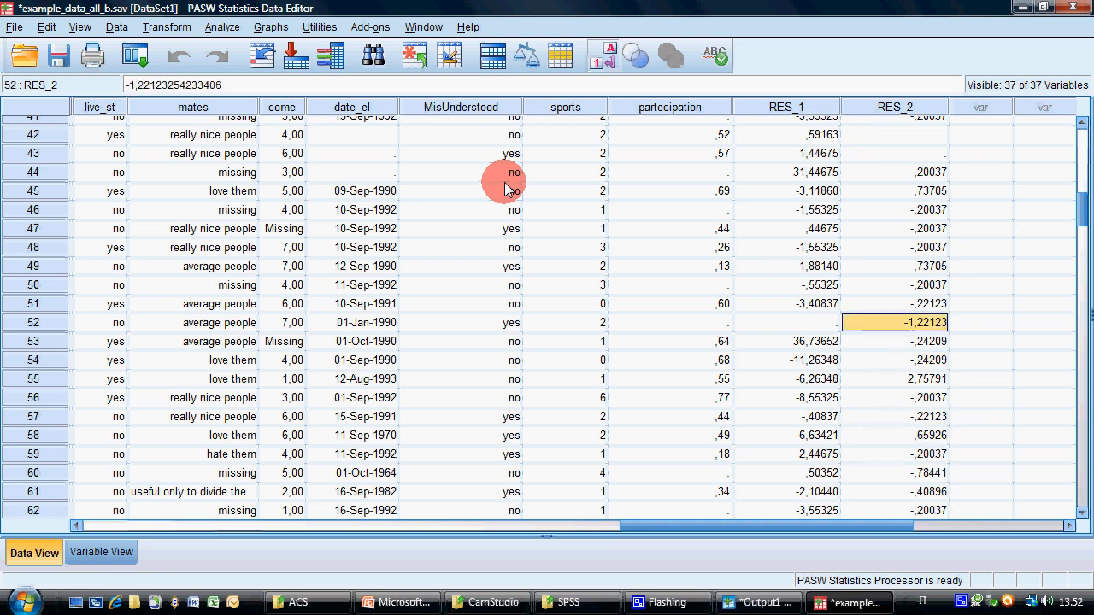
# Check the year of birth and first year of elementary school recorded for case 52.
pyautogui.press('Home')
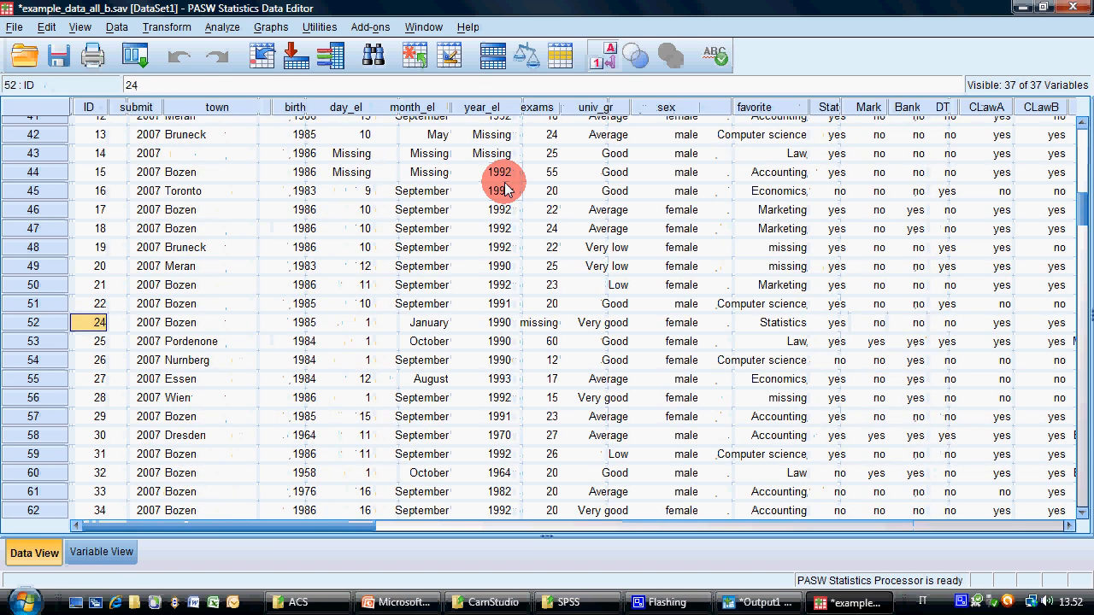
pyautogui.press('Right')
pyautogui.press('Right')
pyautogui.press('Right')
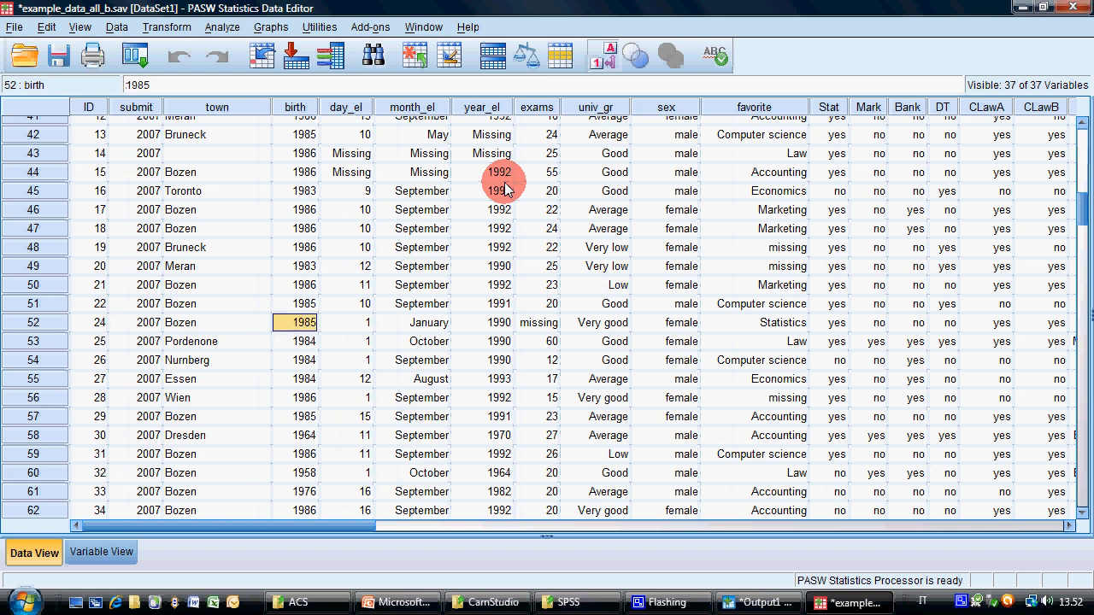
pyautogui.press('Right')
pyautogui.press('Right')
pyautogui.press('Right')
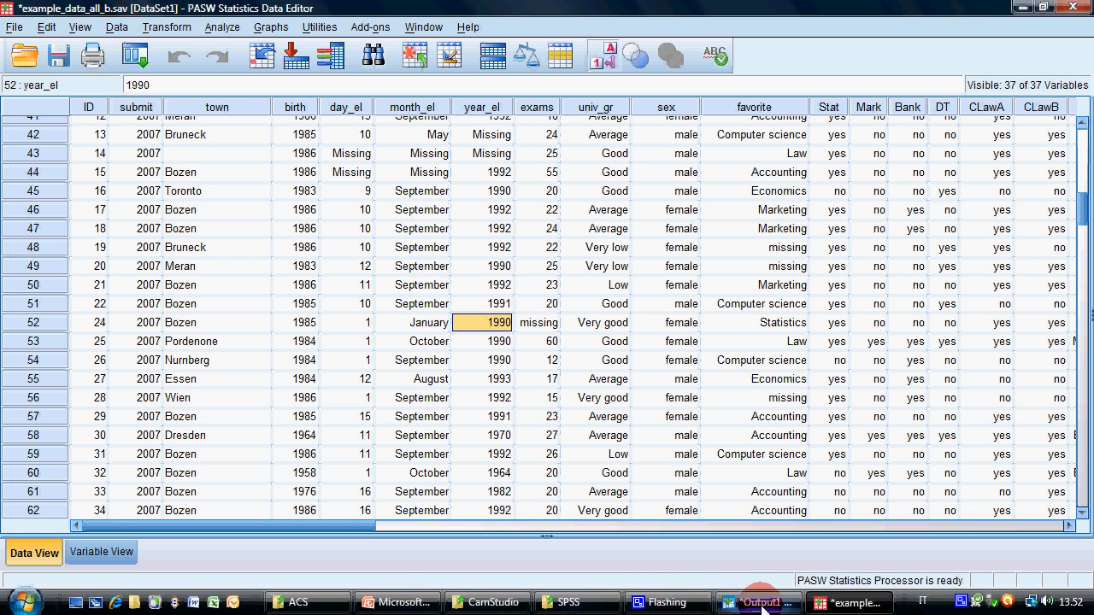
# Switch to PowerPoint, show the Regression slide 42 full screen, and return to the PASW data.
pyautogui.click(430, 605)
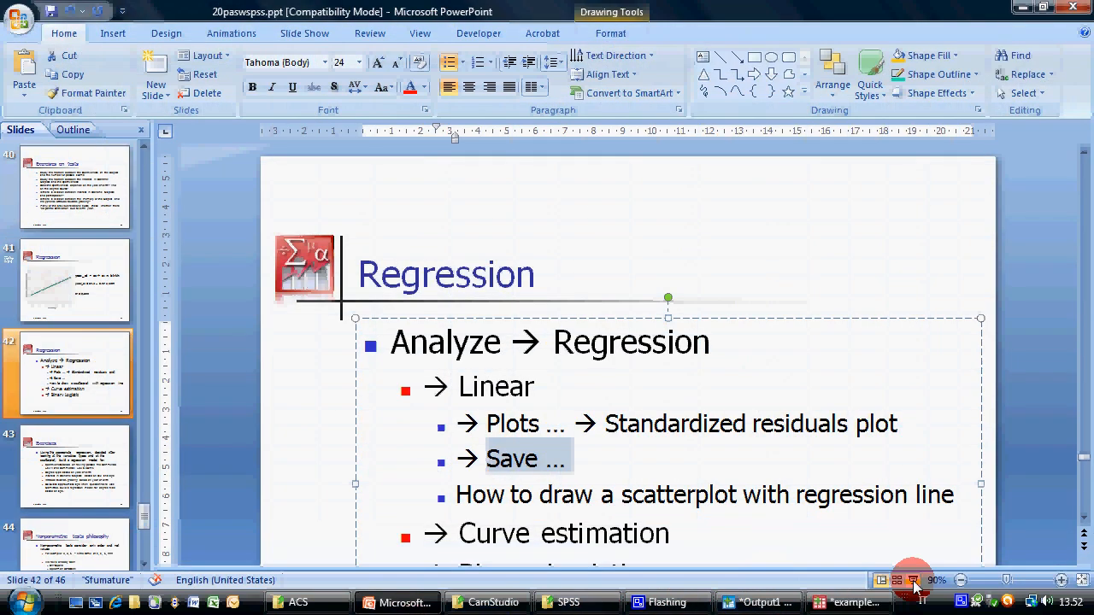
pyautogui.click(914, 581)
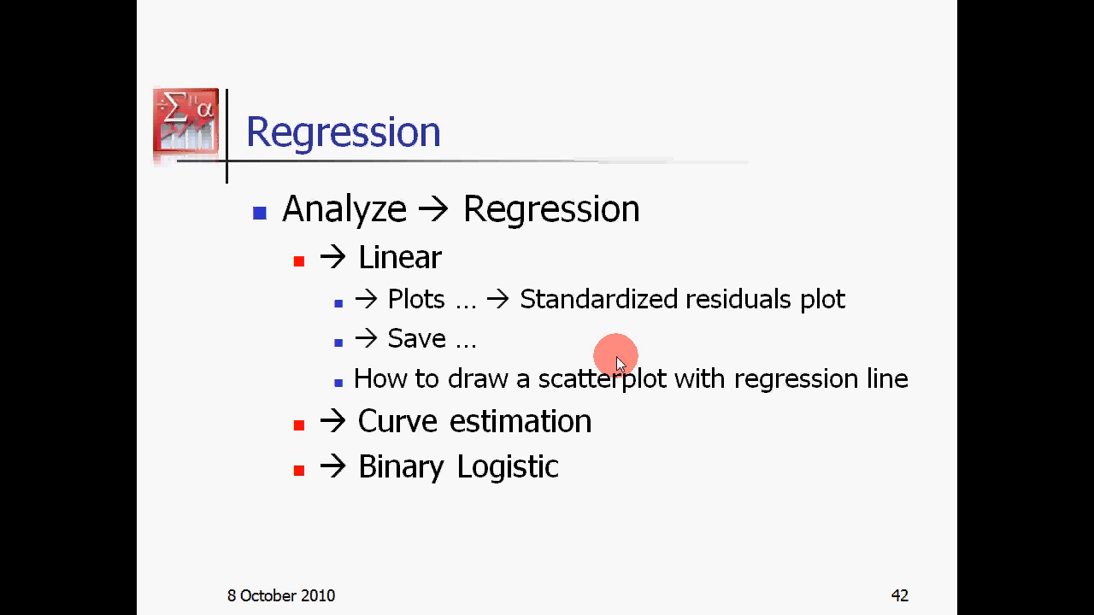
pyautogui.press('Escape')
pyautogui.hotkey('alt', 'Tab')
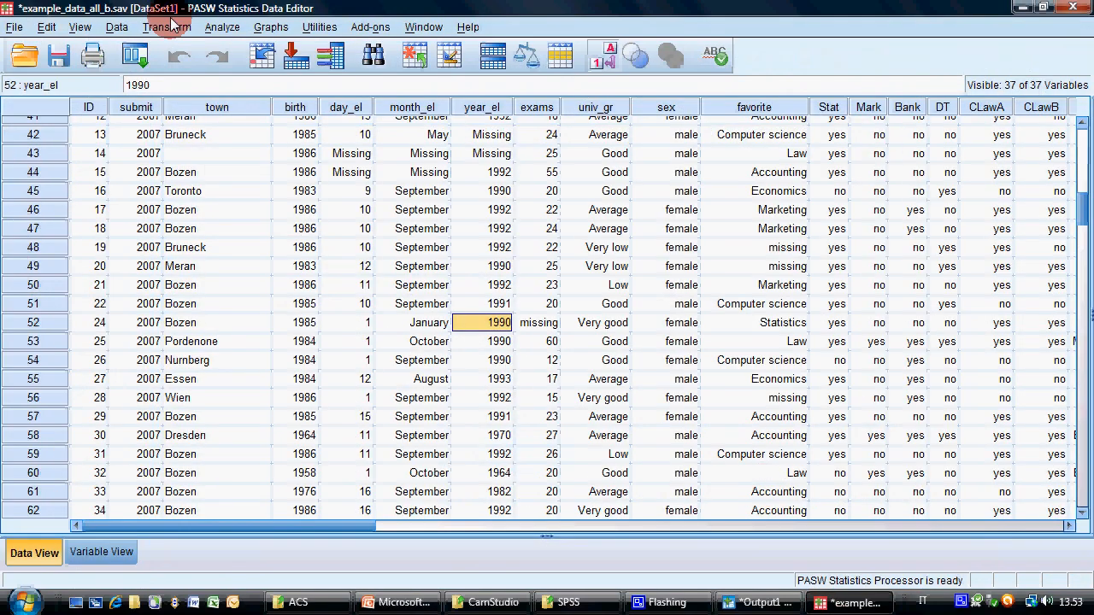
# Reopen the linear regression setup and replace First year of elementary school with Passed exams as the dependent variable.
pyautogui.click(221, 27)
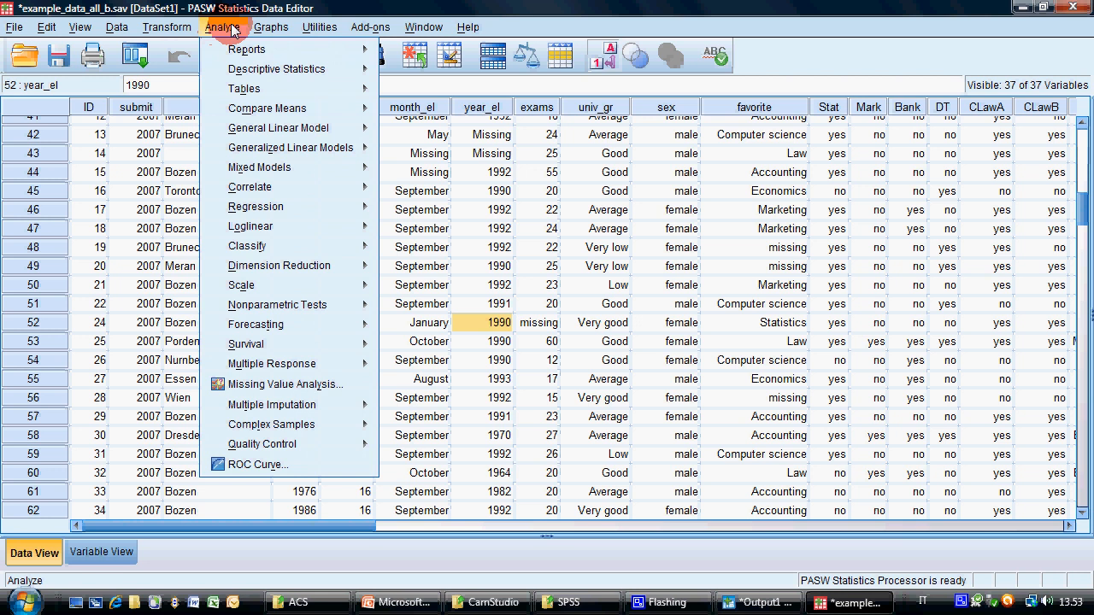
pyautogui.moveTo(195, 32)
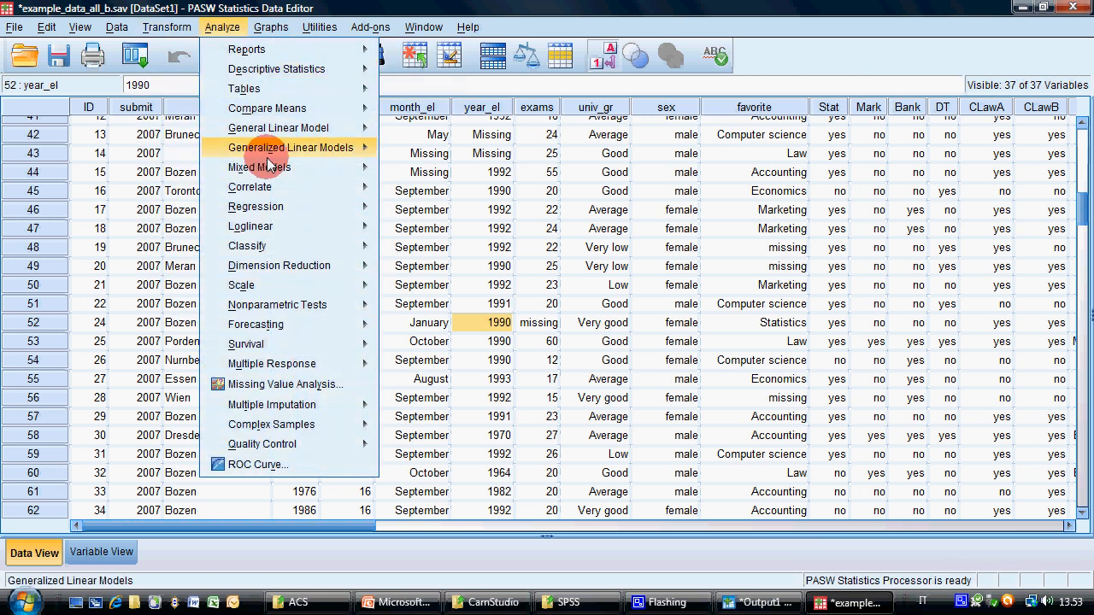
pyautogui.moveTo(286, 212)
pyautogui.click(423, 210)
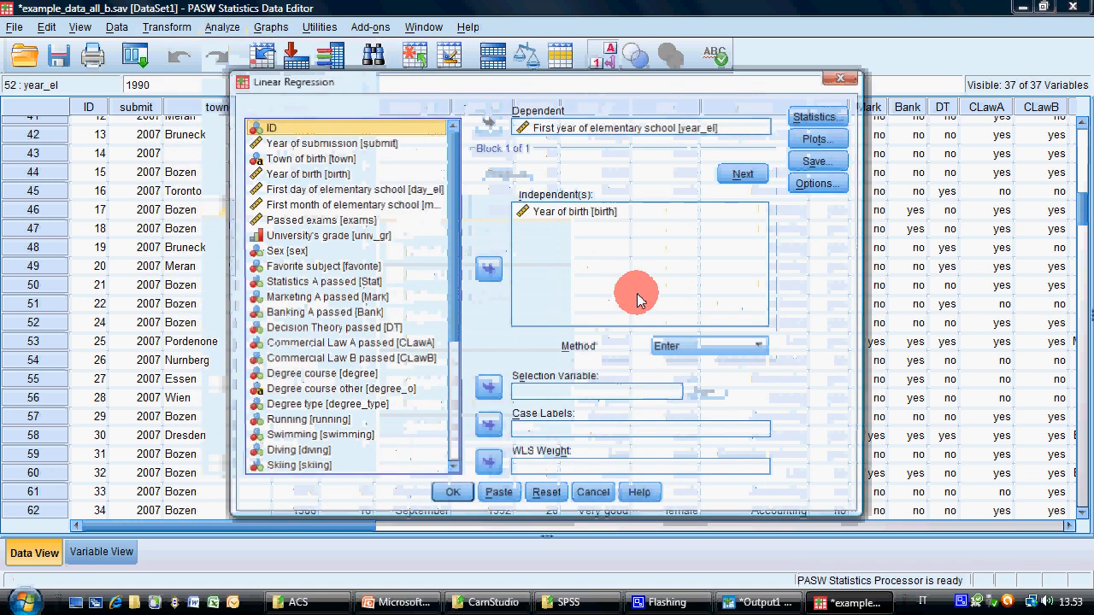
pyautogui.click(611, 128)
pyautogui.click(488, 124)
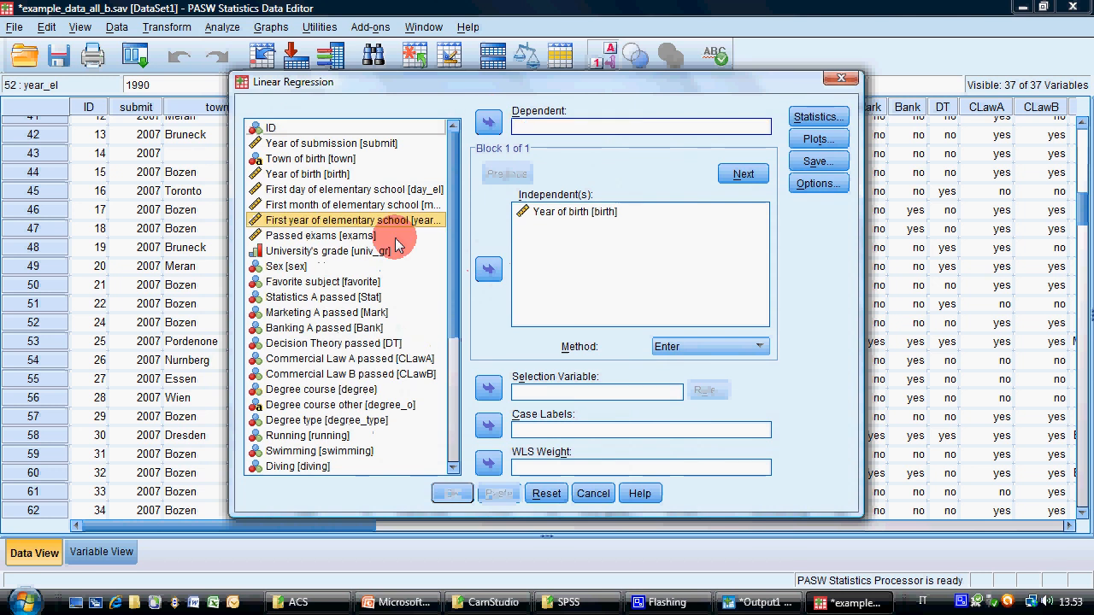
pyautogui.click(380, 236)
pyautogui.click(488, 125)
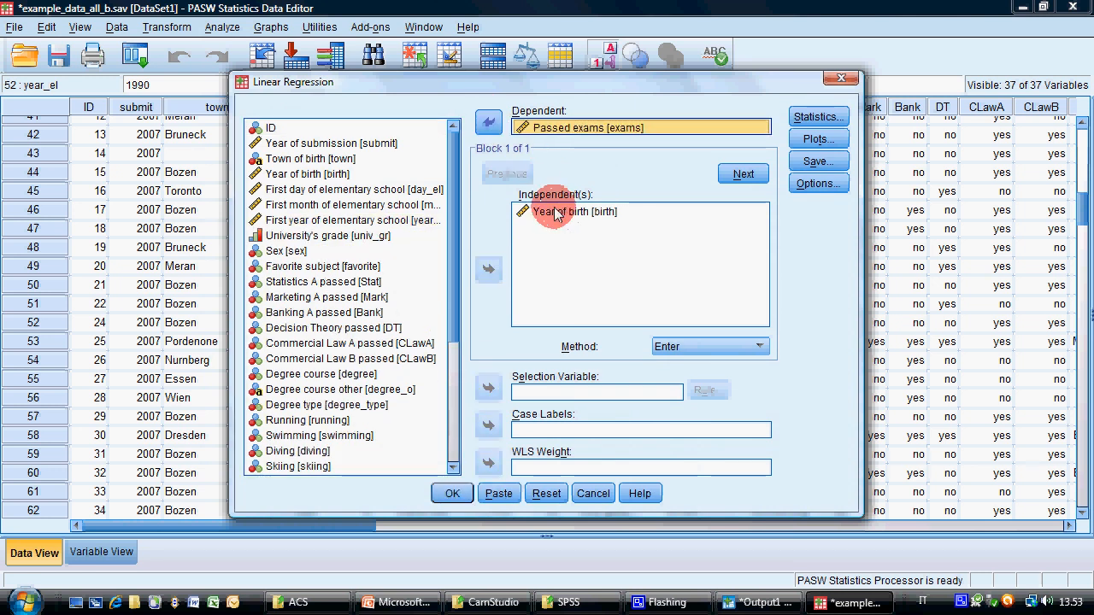
# Add How many practiced sports and How many days a week during exams as independent variables alongside Year of birth.
pyautogui.moveTo(454, 240); pyautogui.dragTo(467, 387)
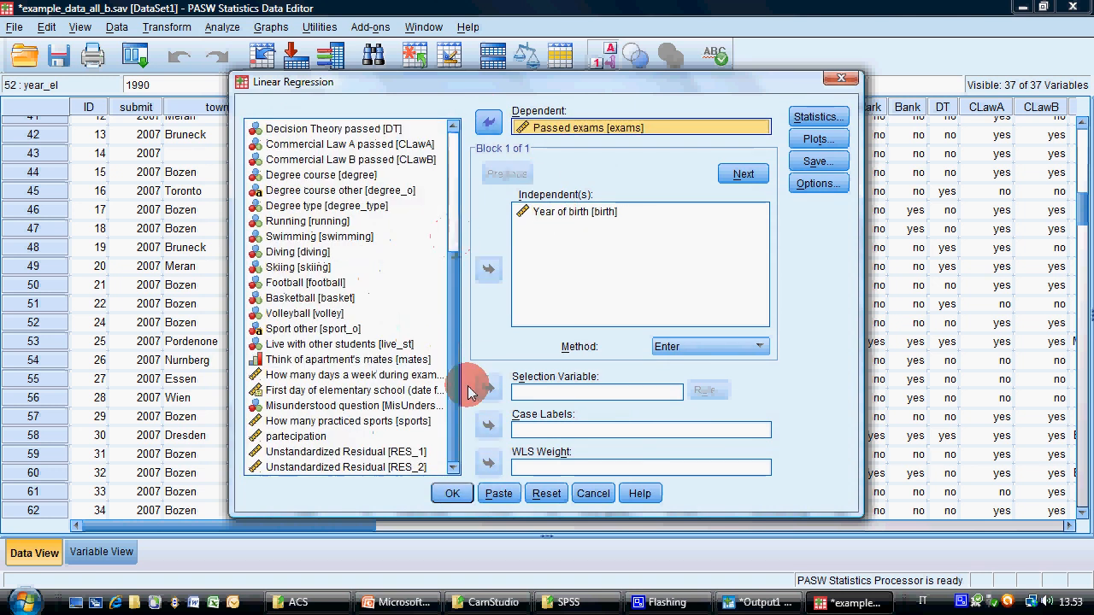
pyautogui.click(300, 420)
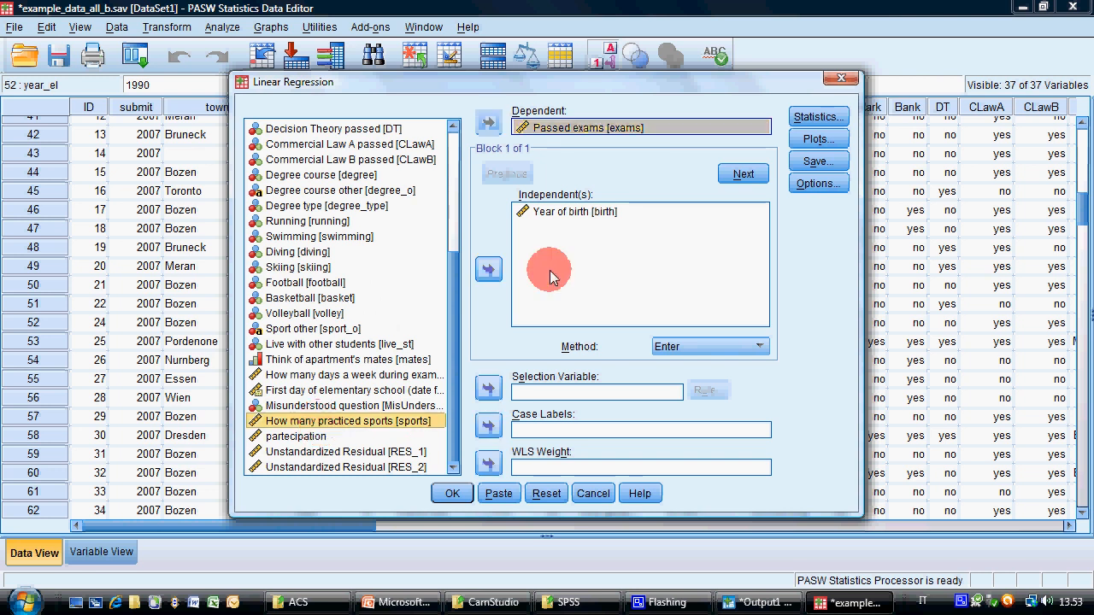
pyautogui.click(488, 268)
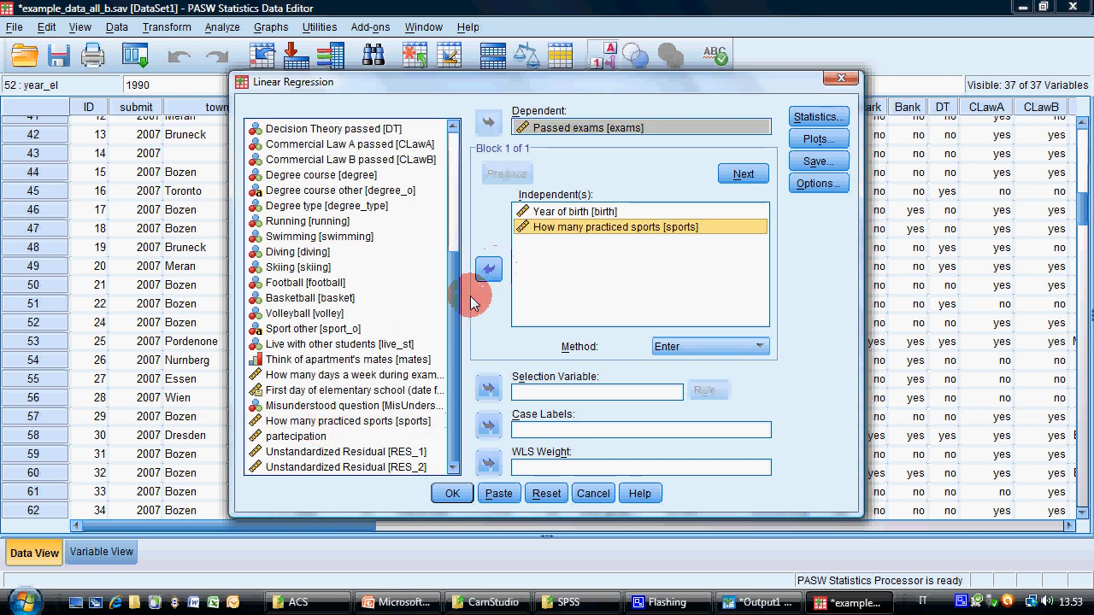
pyautogui.click(367, 375)
pyautogui.click(489, 270)
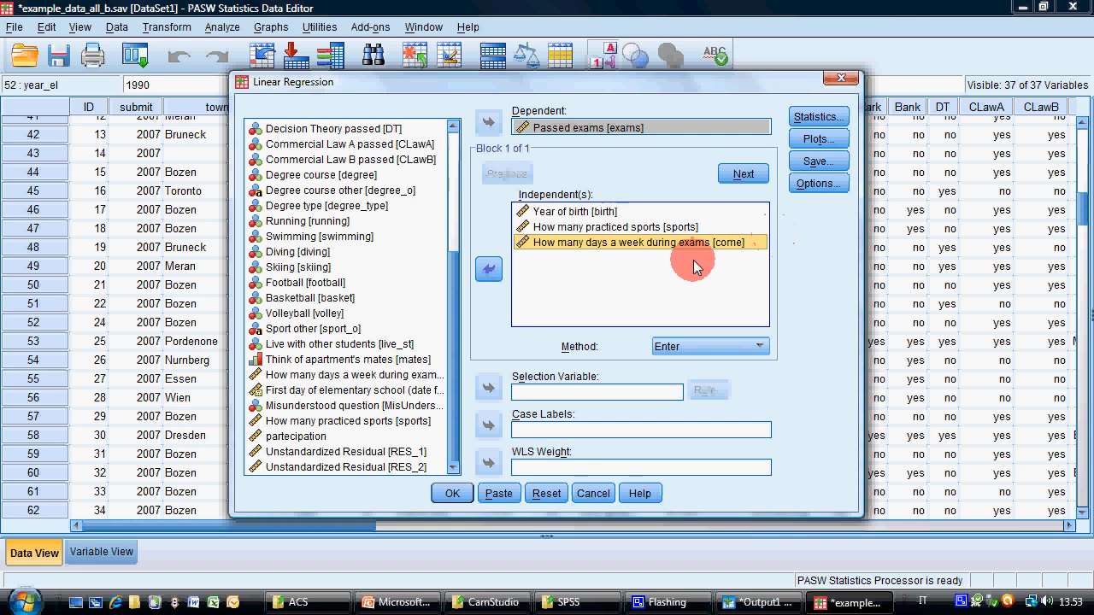
pyautogui.click(583, 246)
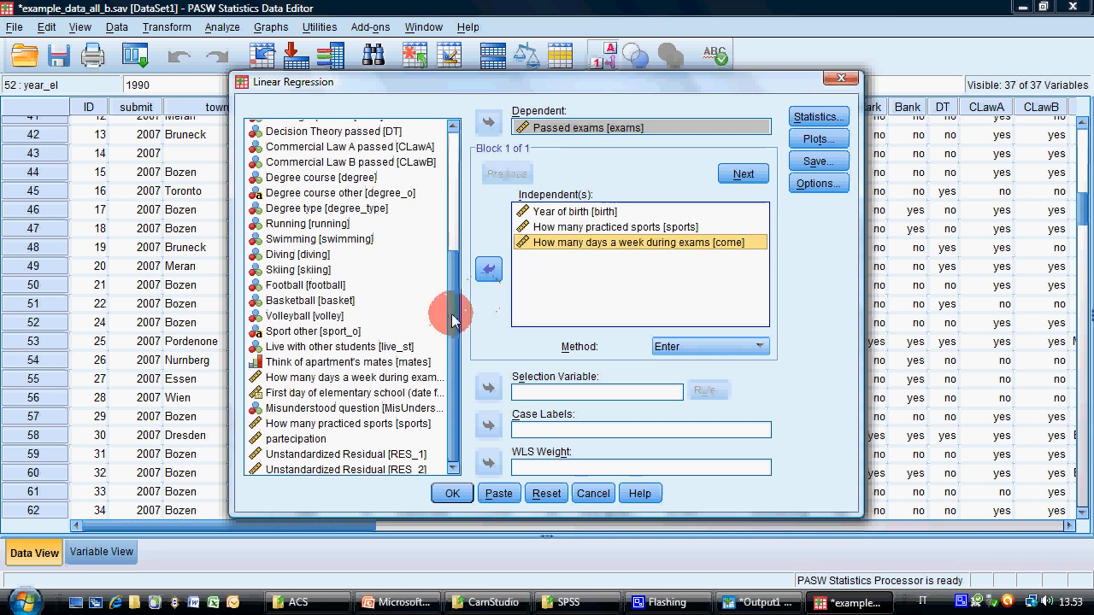
# Examine the nominal and ordinal variables as candidate predictors, including Think of apartment's mates, Volleyball, Sex and Degree course.
pyautogui.scroll(1, 452, 309)
pyautogui.scroll(-1, 450, 325)
pyautogui.click(379, 359)
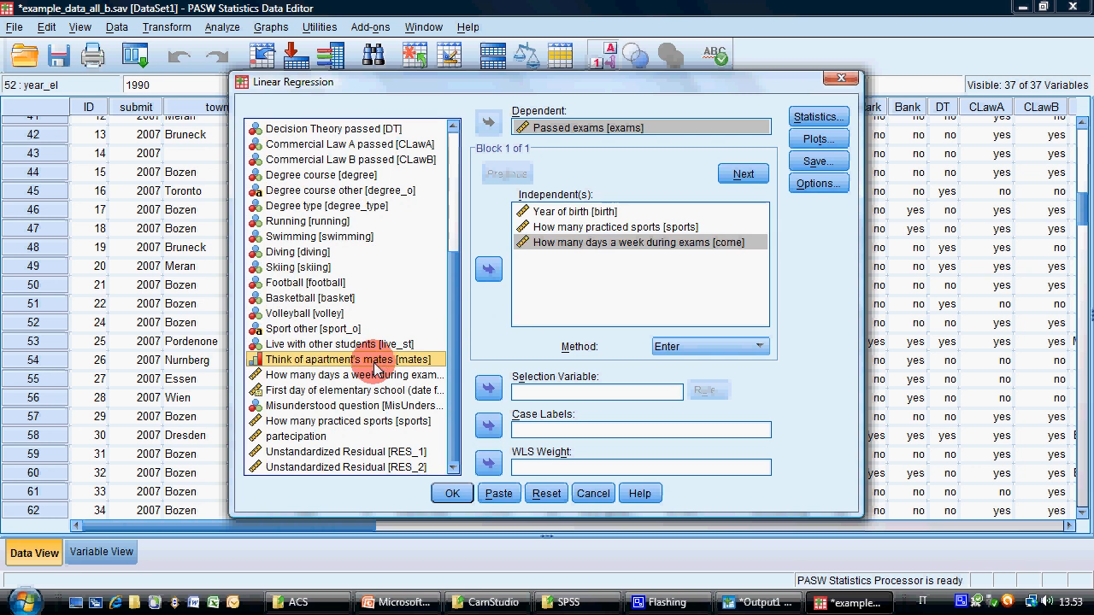
pyautogui.click(306, 313)
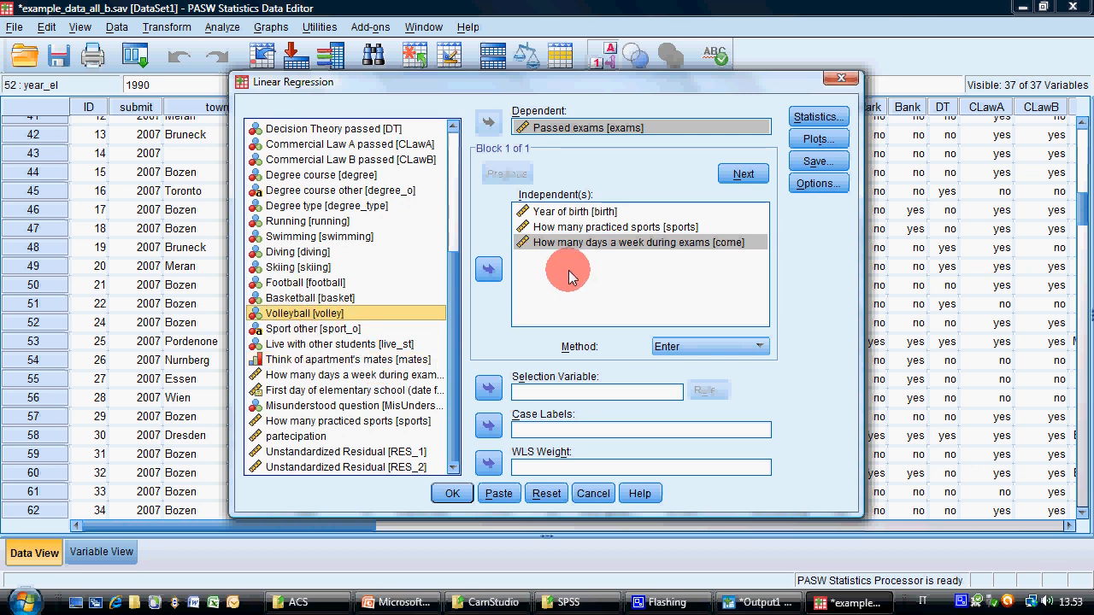
pyautogui.click(354, 365)
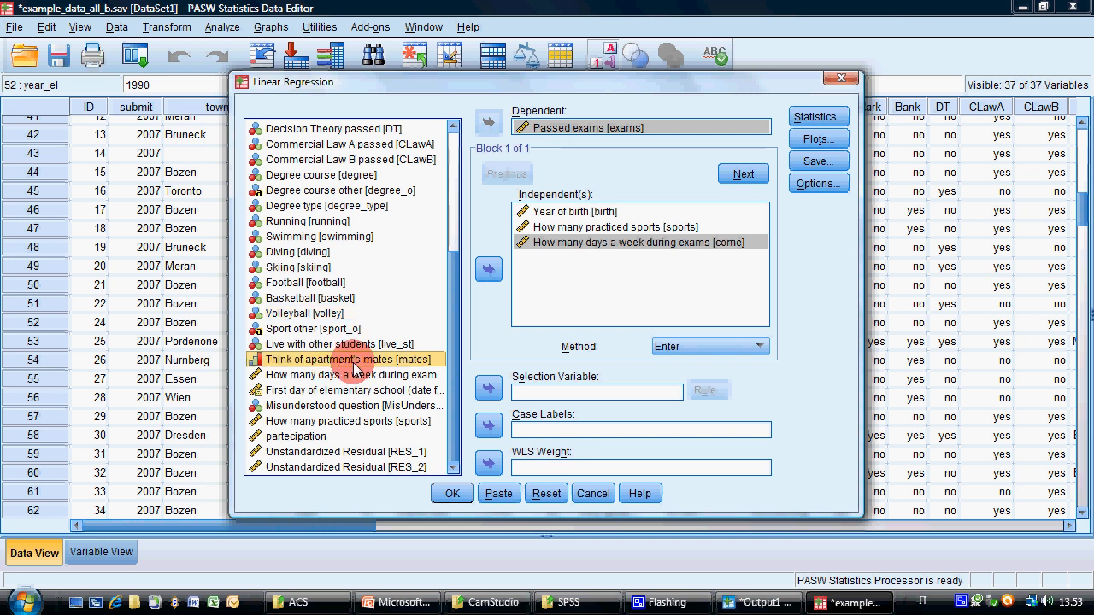
pyautogui.click(333, 315)
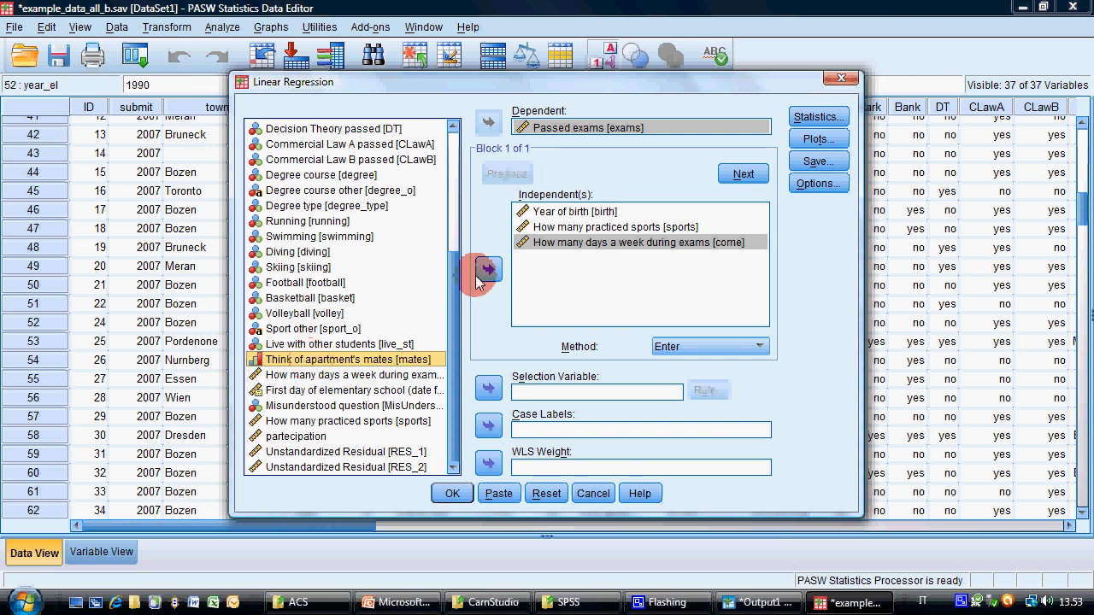
pyautogui.scroll(4, 462, 179)
pyautogui.scroll(1, 462, 179)
pyautogui.click(279, 252)
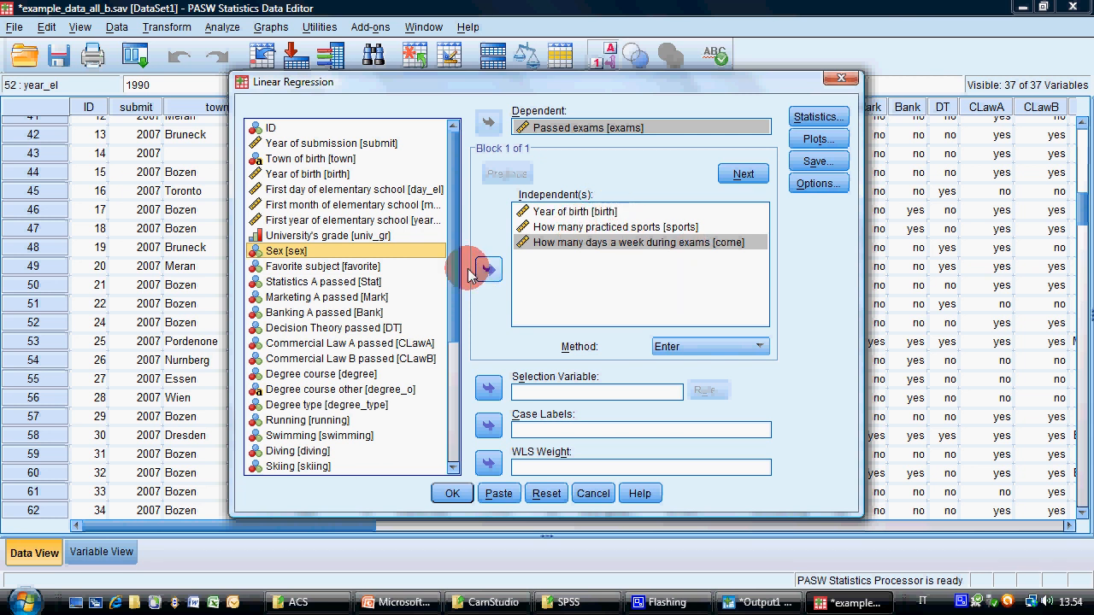
pyautogui.moveTo(452, 276); pyautogui.dragTo(458, 318)
pyautogui.click(316, 335)
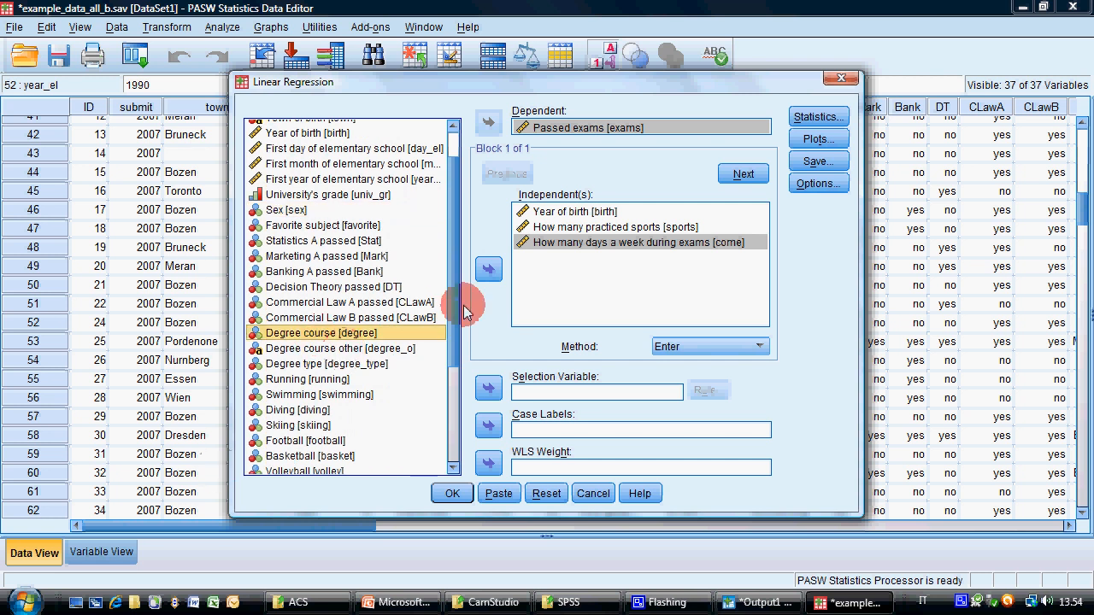
# Try Degree course as an additional independent variable and take it out of the model again.
pyautogui.click(488, 269)
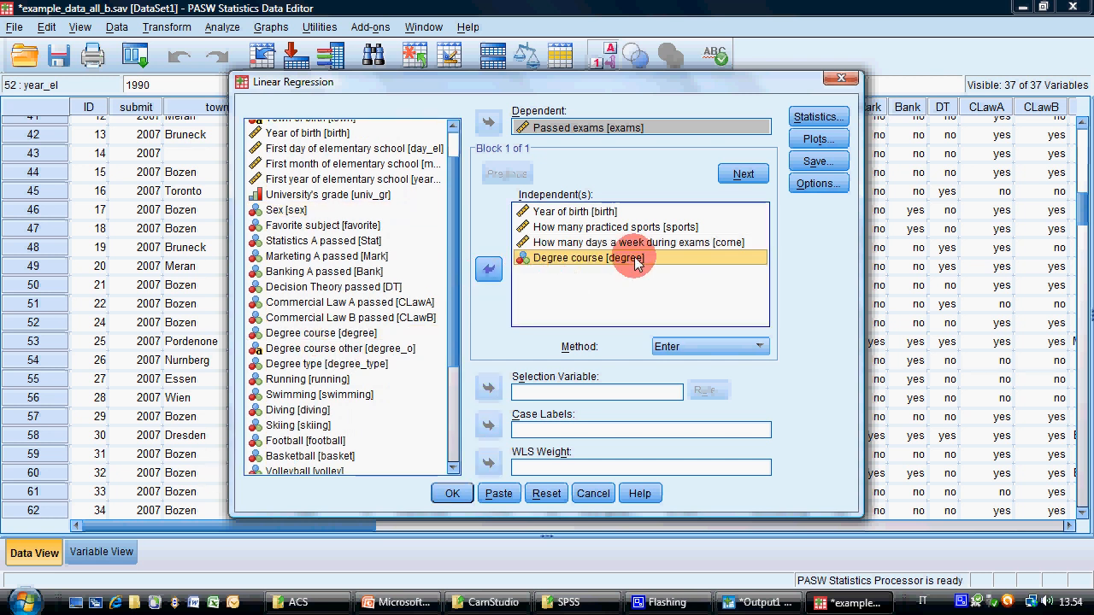
pyautogui.click(571, 262)
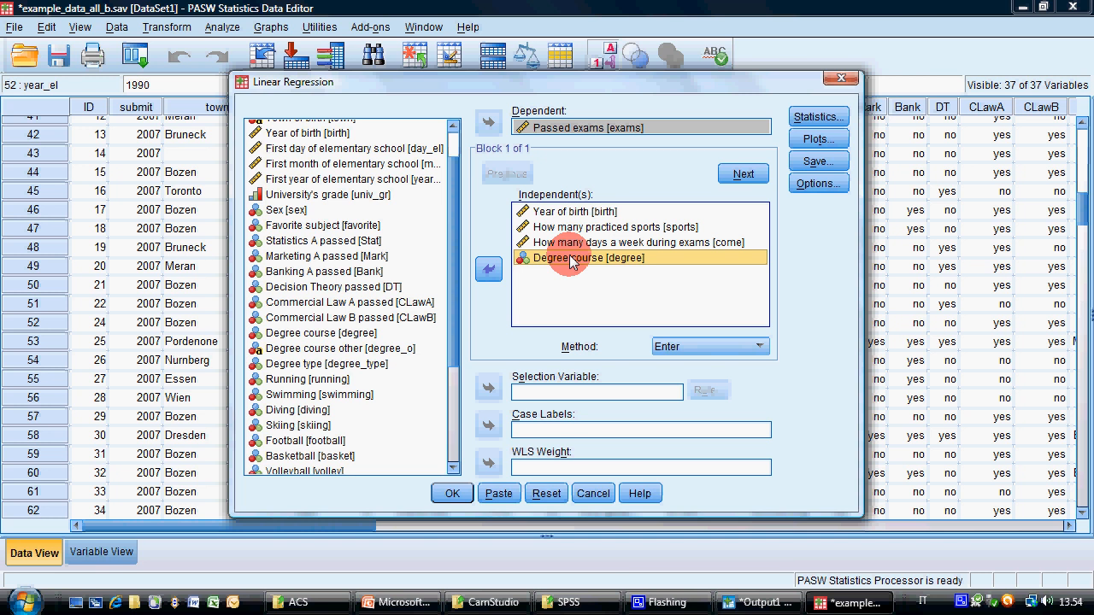
pyautogui.click(488, 269)
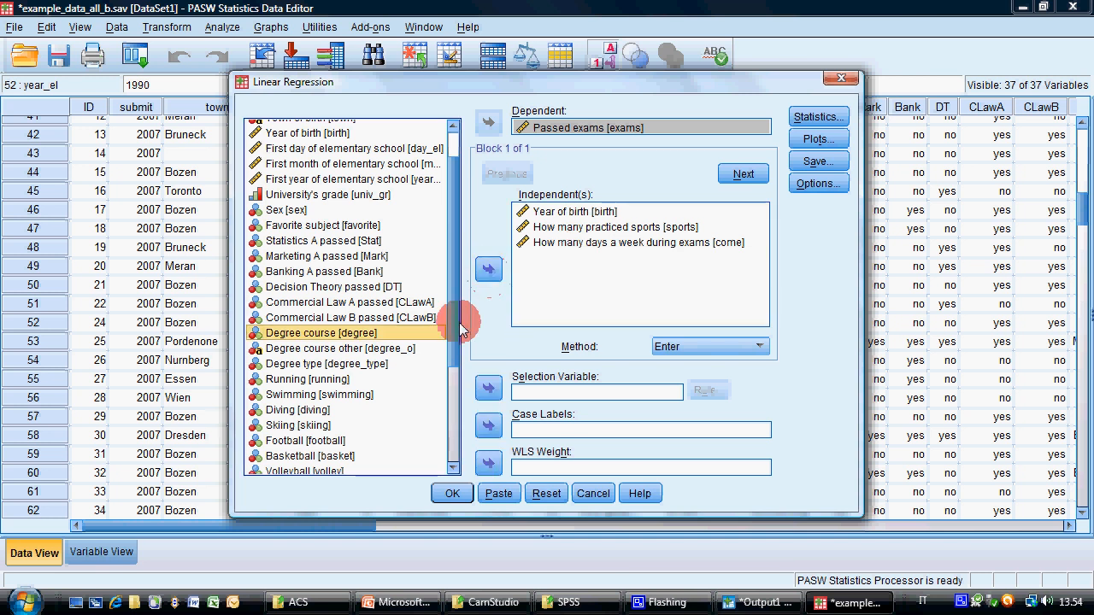
# Run the Passed exams regression with three predictors and examine its Coefficients, Model Summary and ANOVA tables.
pyautogui.click(453, 493)
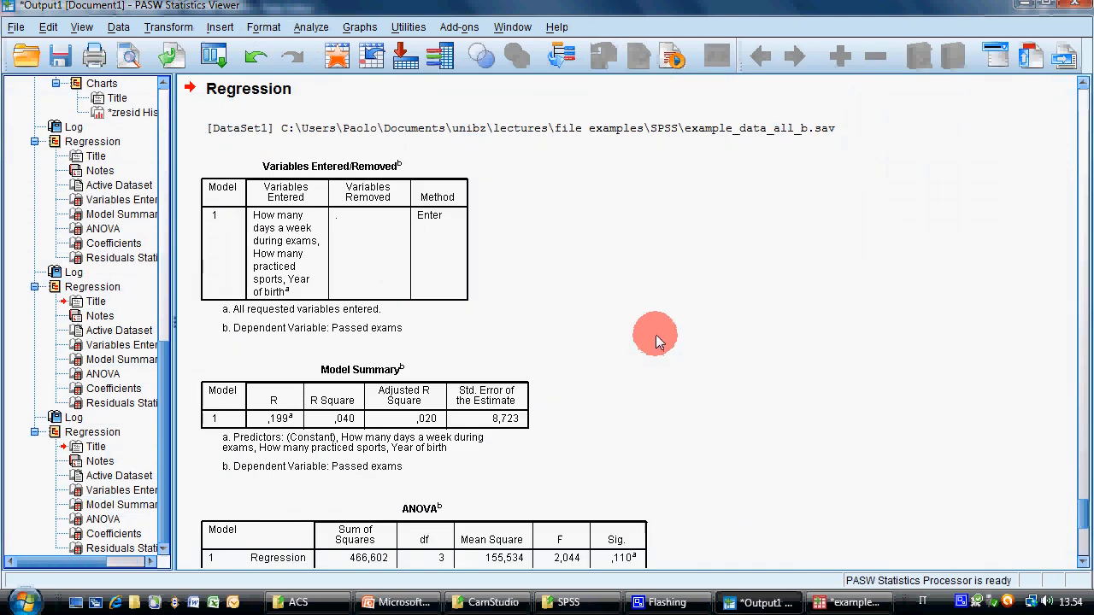
pyautogui.scroll(-5, 655, 334)
pyautogui.scroll(-2, 659, 326)
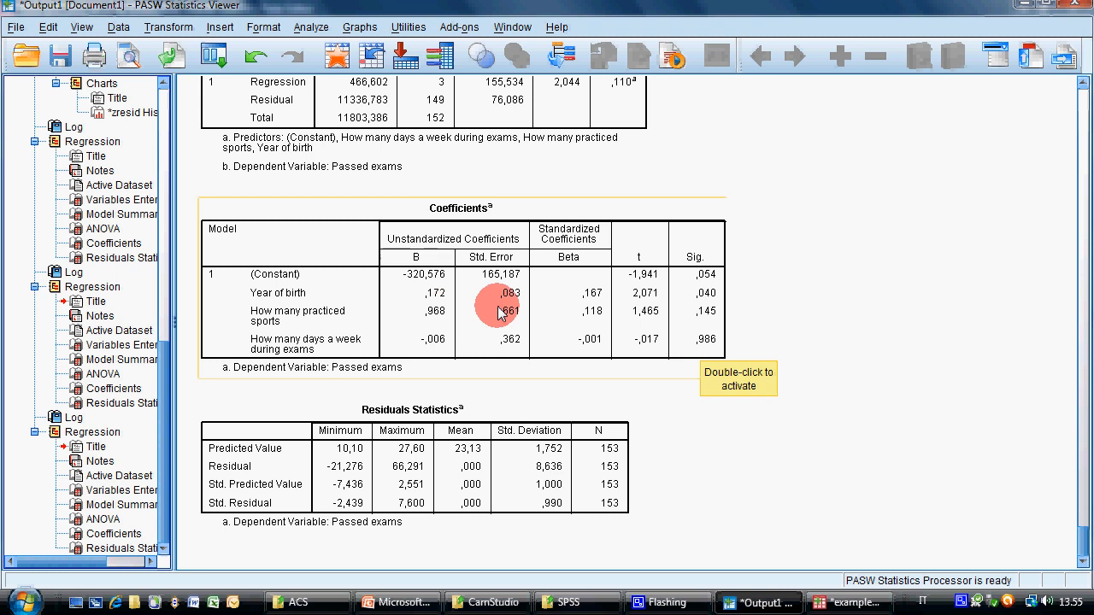
pyautogui.scroll(6, 788, 271)
pyautogui.click(354, 147)
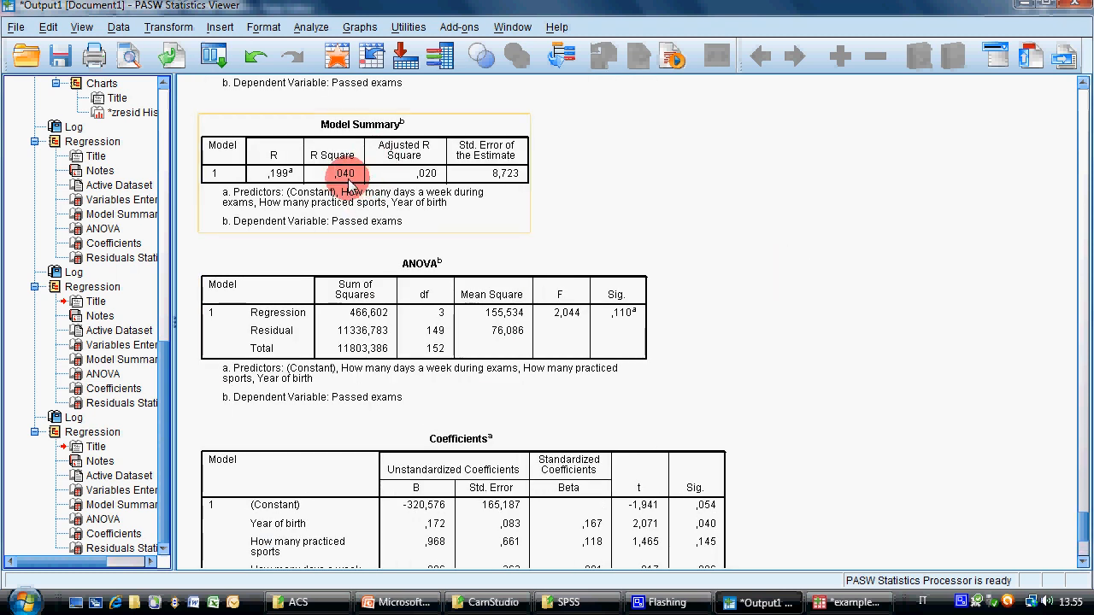
pyautogui.click(503, 248)
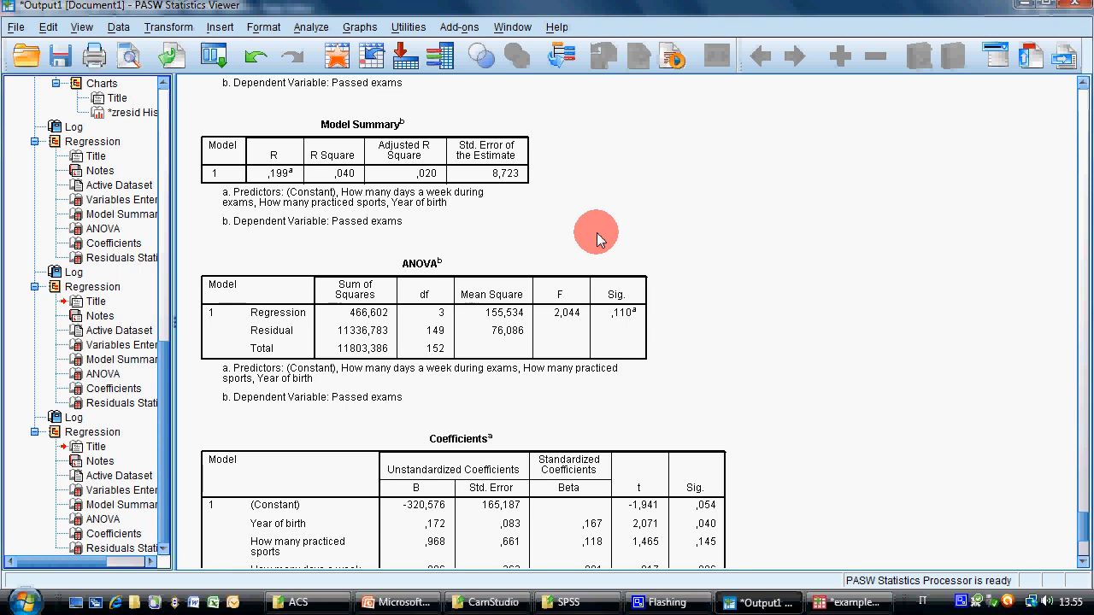
# Switch to PowerPoint to show the Regression outline slide full screen, end the show, and go back to the PASW Data Editor.
pyautogui.click(398, 603)
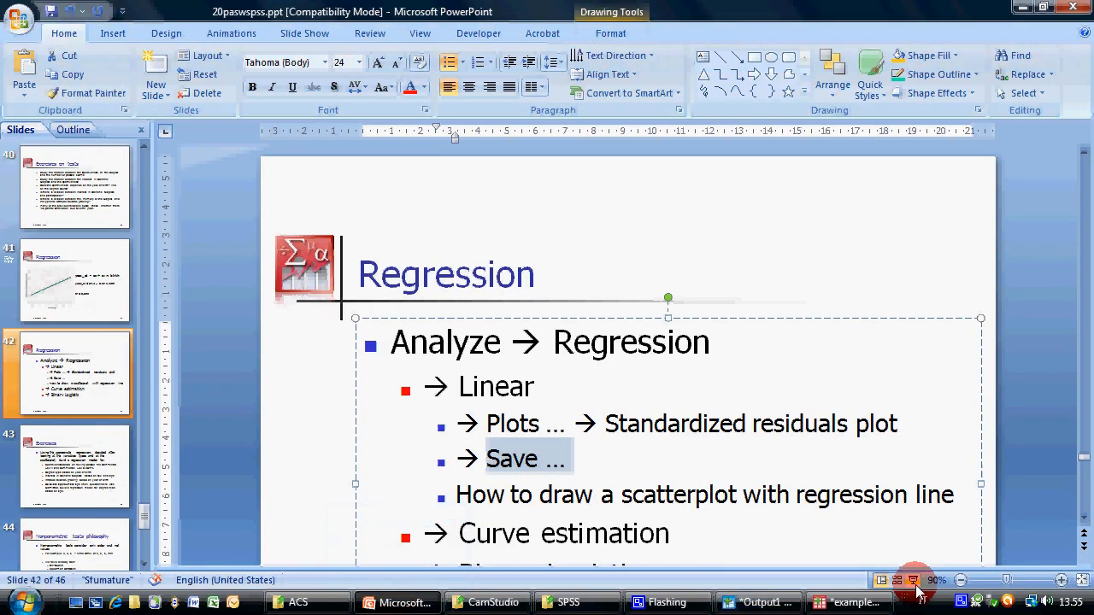
pyautogui.click(914, 581)
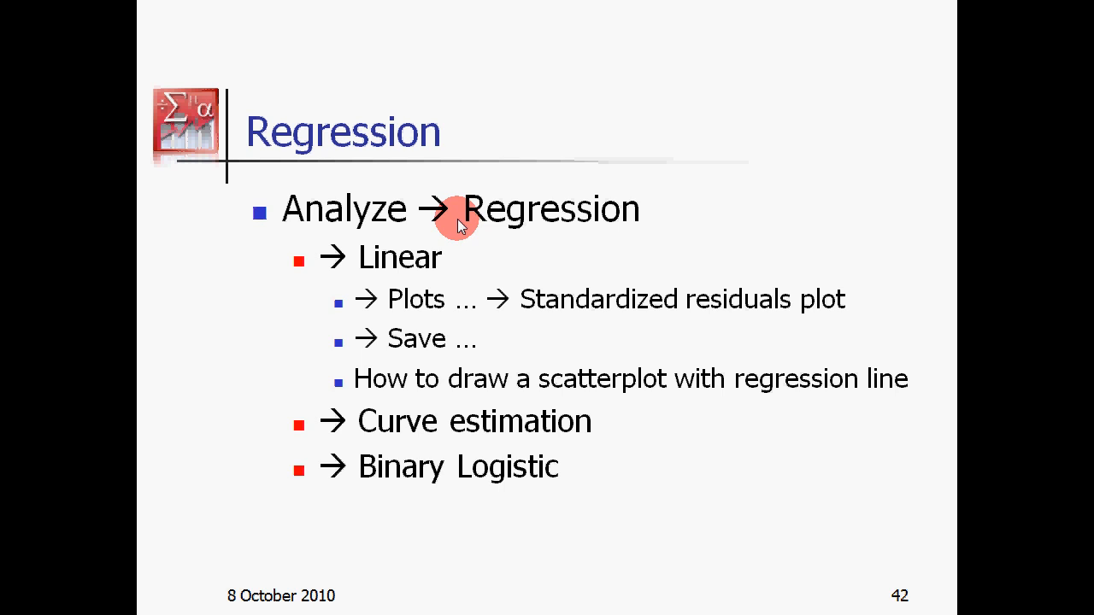
pyautogui.press('Escape')
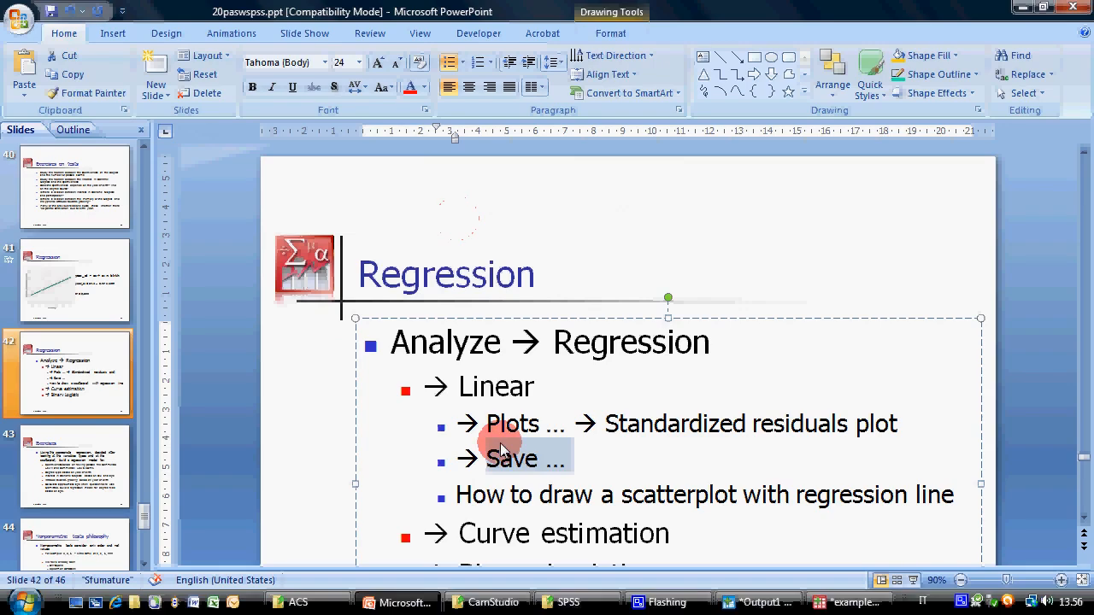
pyautogui.click(855, 603)
# Start a Curve Estimation regression, enlarge its dialog, and set Passed exams as the dependent variable.
pyautogui.click(222, 27)
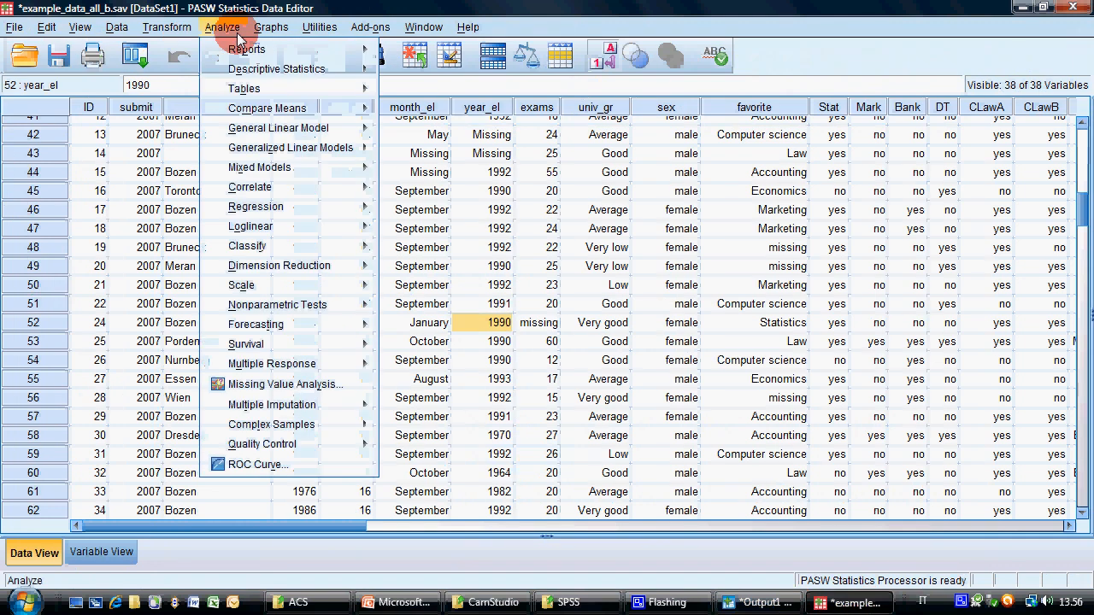
pyautogui.moveTo(295, 214)
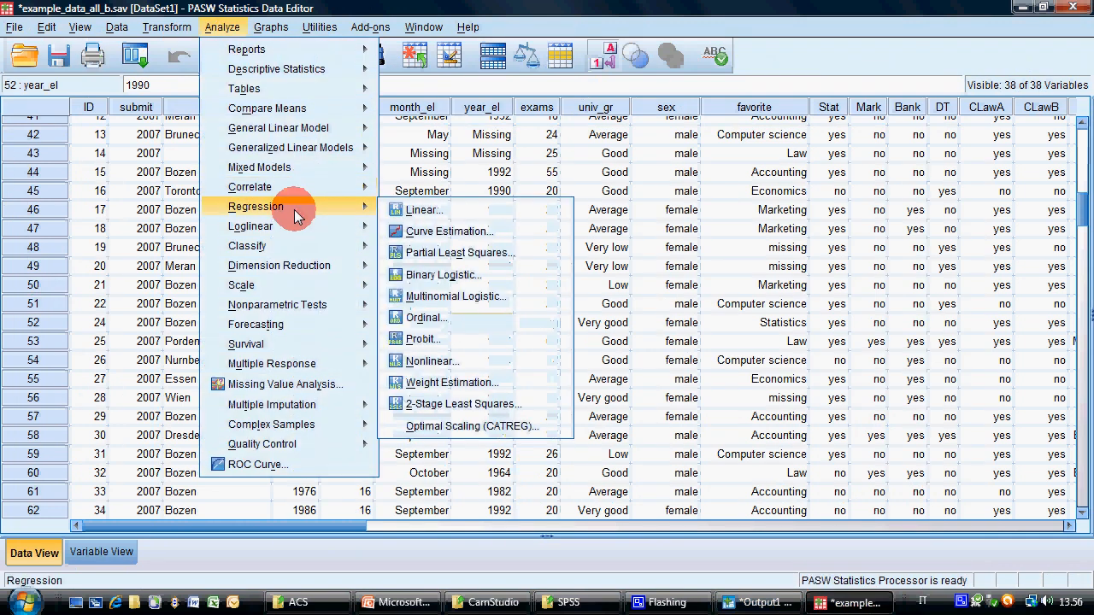
pyautogui.click(448, 232)
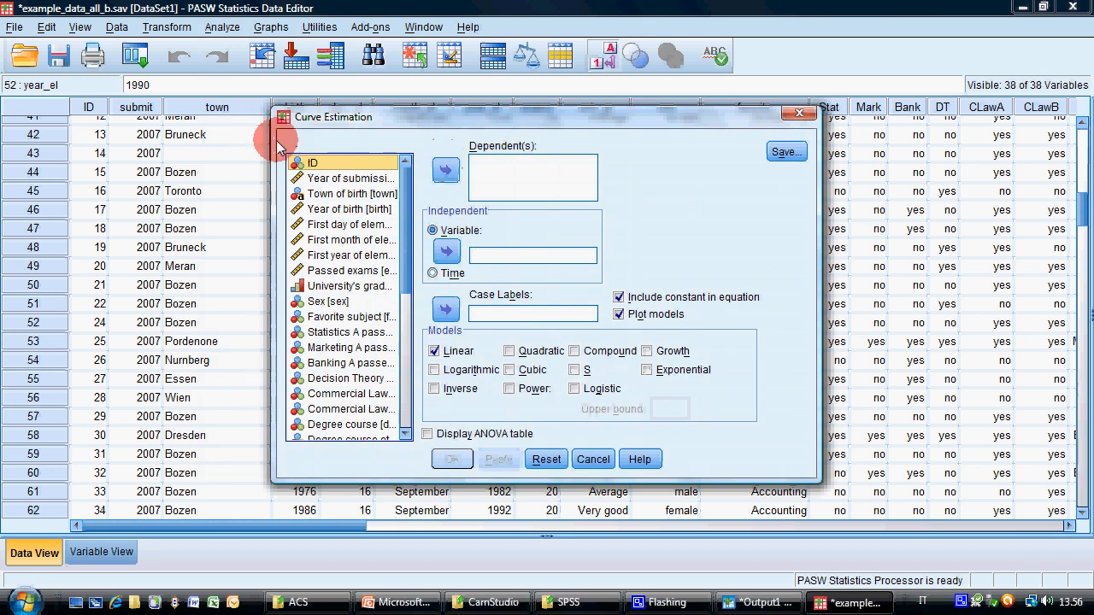
pyautogui.moveTo(275, 146); pyautogui.dragTo(169, 147)
pyautogui.moveTo(497, 110); pyautogui.dragTo(492, 69)
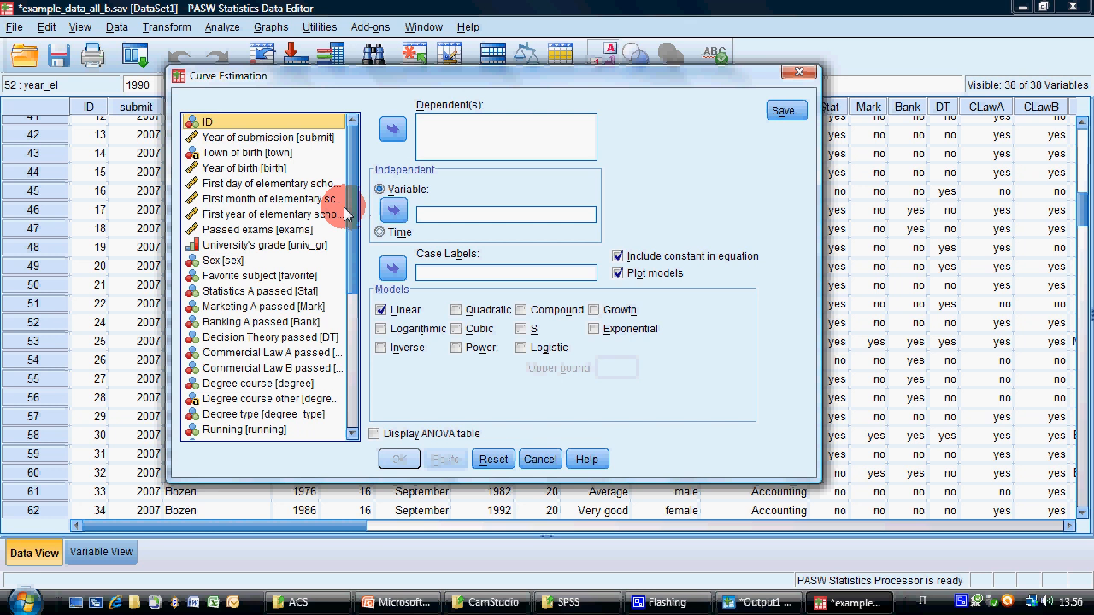
pyautogui.click(304, 229)
pyautogui.click(392, 128)
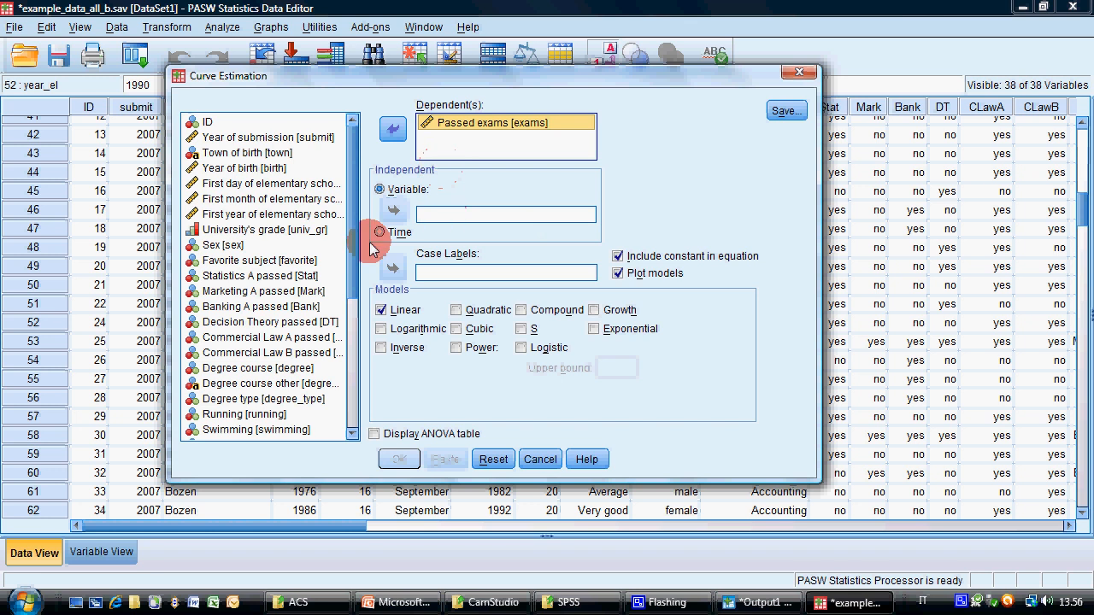
# Try How many practiced sports as the independent variable, and replace it with partecipation.
pyautogui.moveTo(354, 246); pyautogui.dragTo(359, 418)
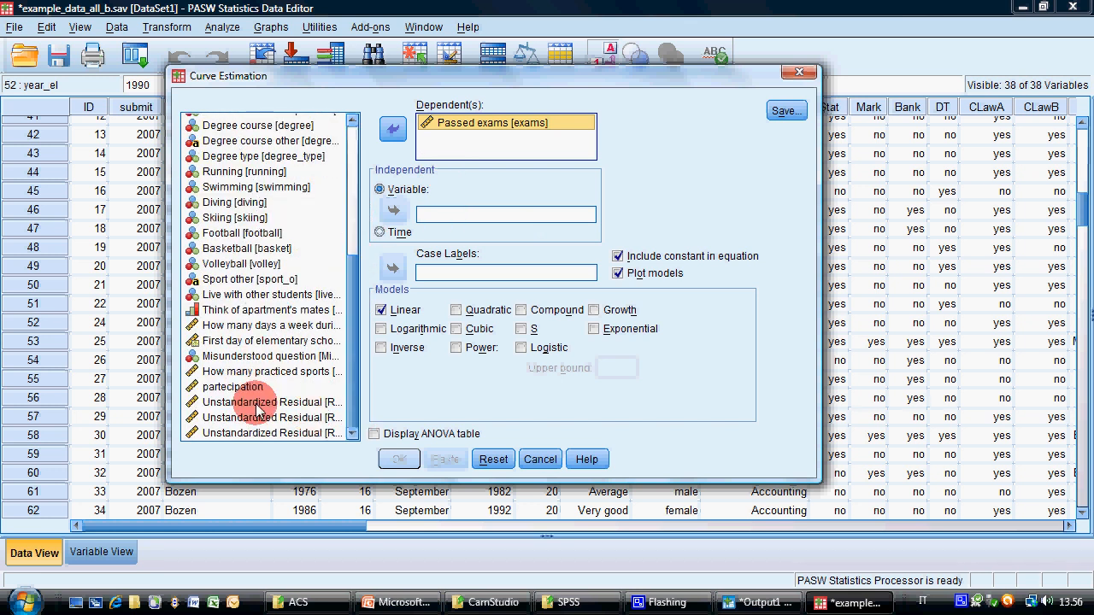
pyautogui.click(256, 371)
pyautogui.click(393, 211)
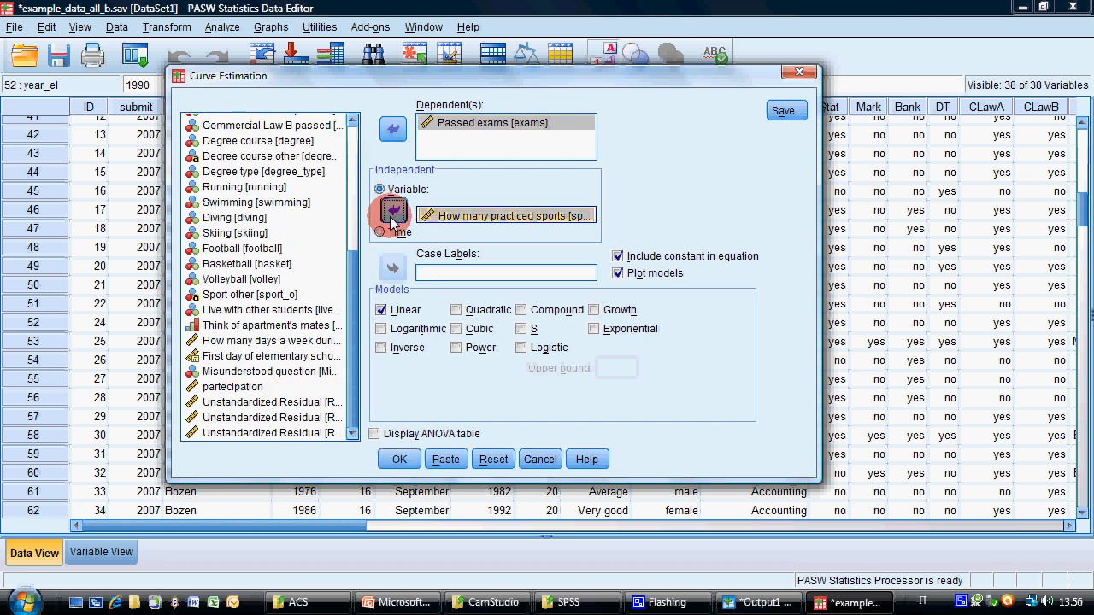
pyautogui.click(393, 211)
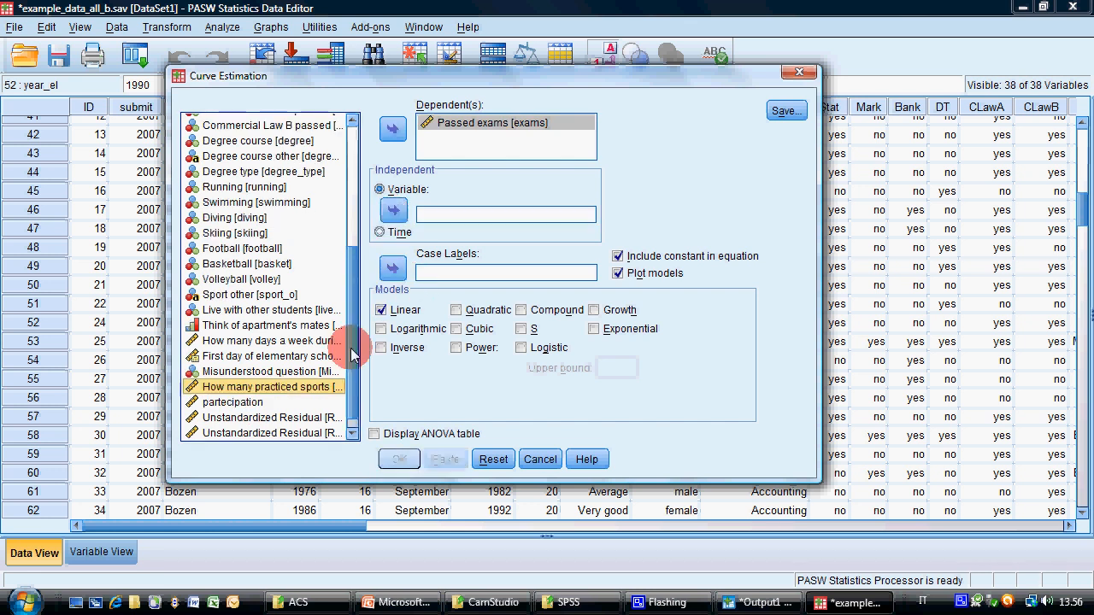
pyautogui.click(257, 403)
pyautogui.click(393, 212)
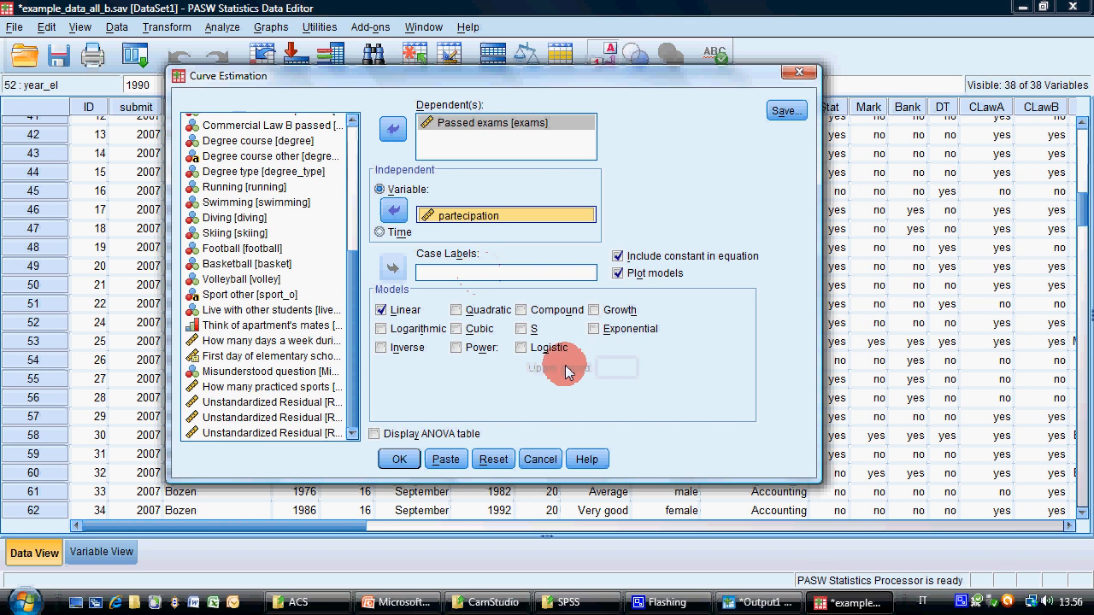
# Include the Linear, Logarithmic, Quadratic and Exponential models and run the curve estimation.
pyautogui.click(381, 310)
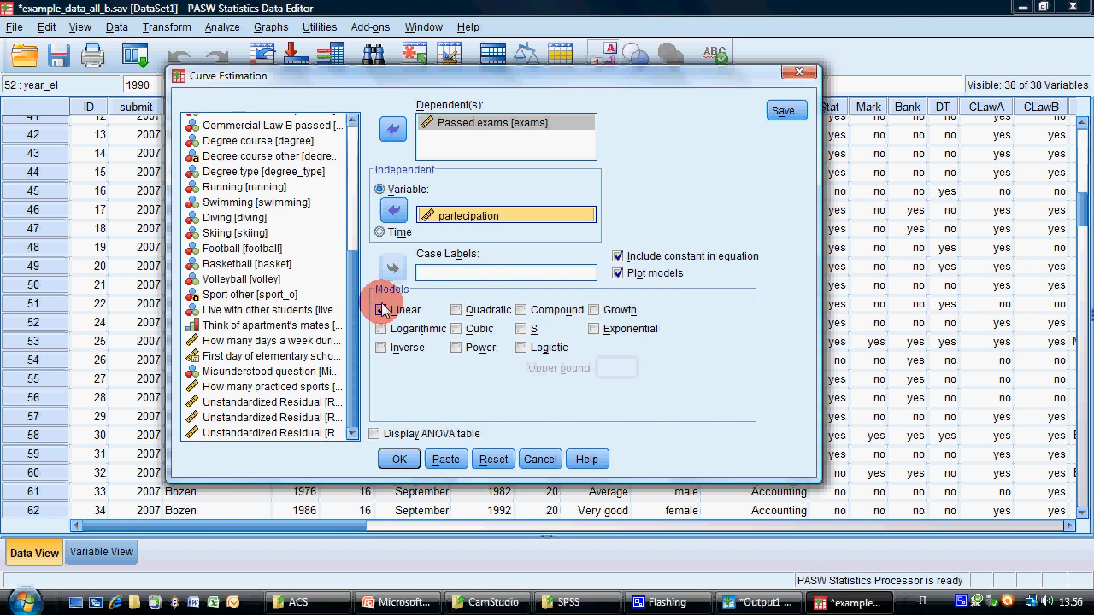
pyautogui.click(381, 310)
pyautogui.click(382, 329)
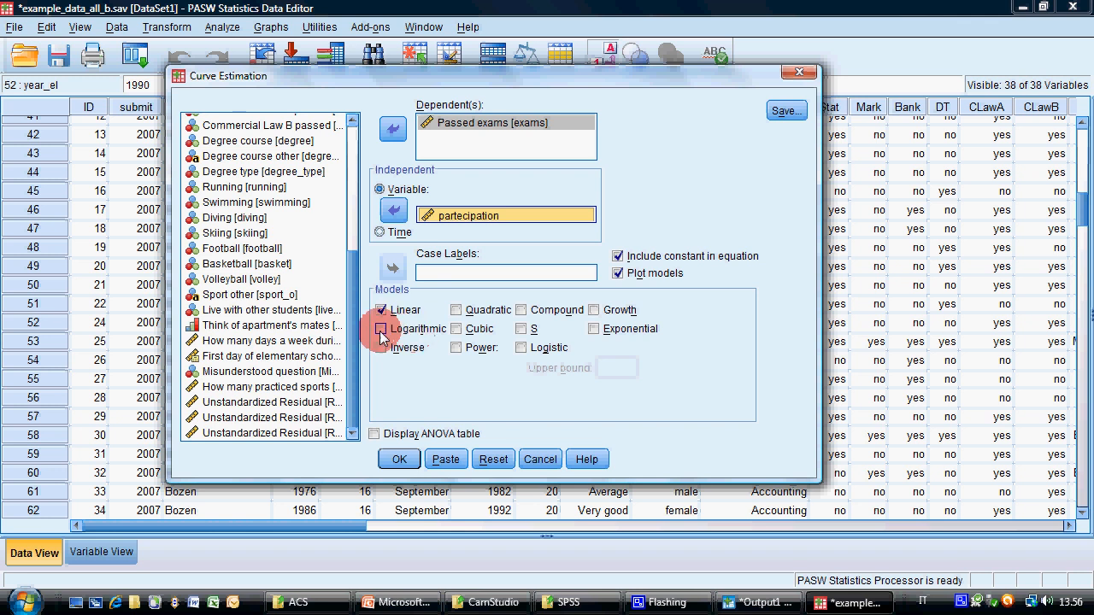
pyautogui.click(456, 310)
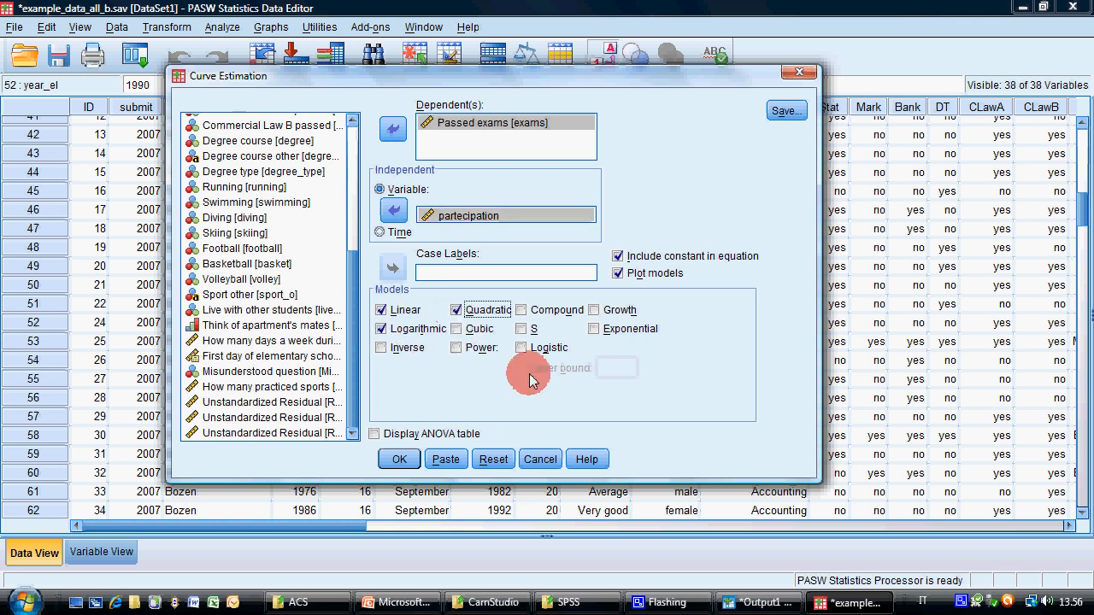
pyautogui.click(598, 330)
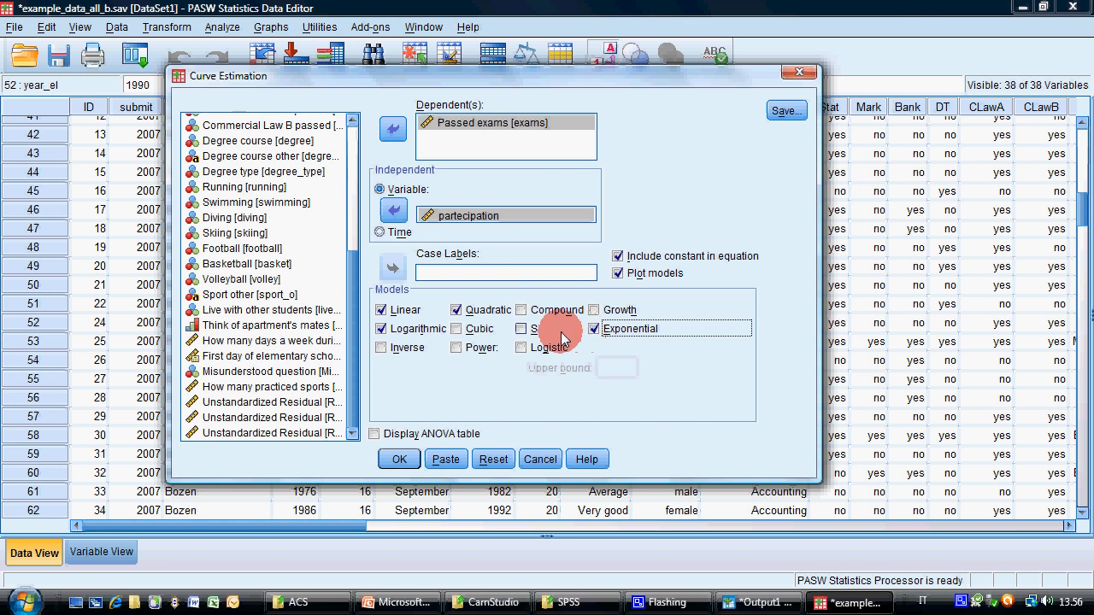
pyautogui.click(408, 461)
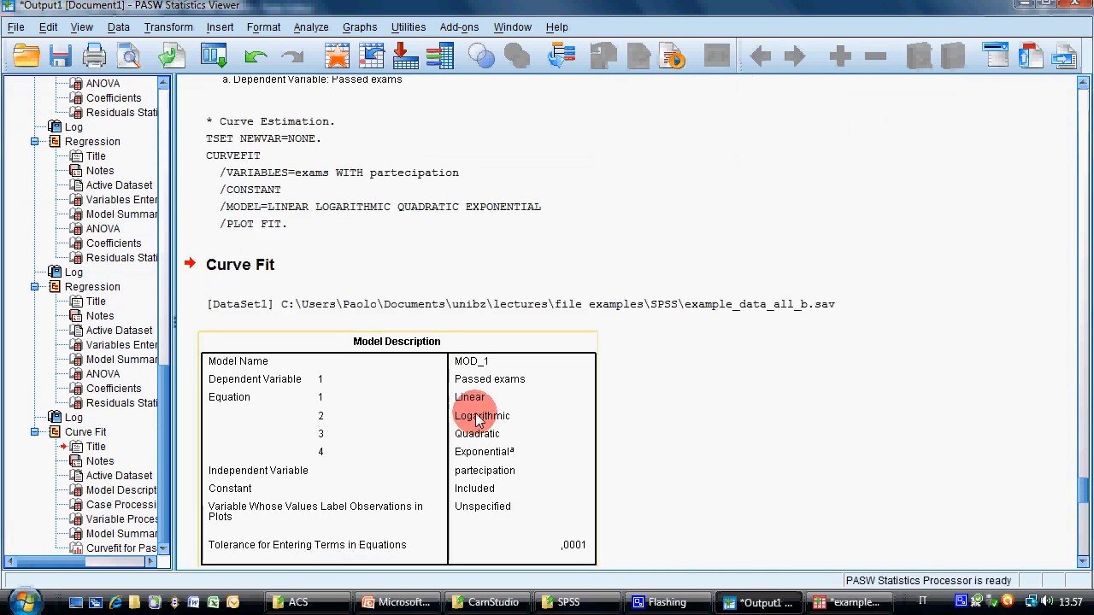
# Go through the Curve Fit output to the Passed exams chart and open that chart for editing.
pyautogui.scroll(-10, 476, 414)
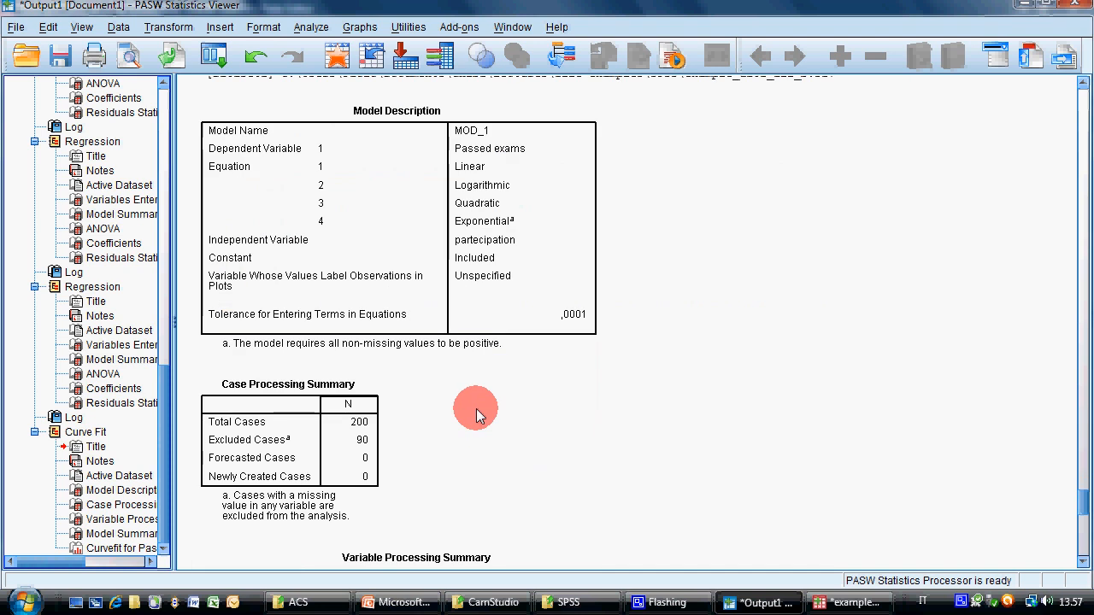
pyautogui.scroll(-5, 476, 409)
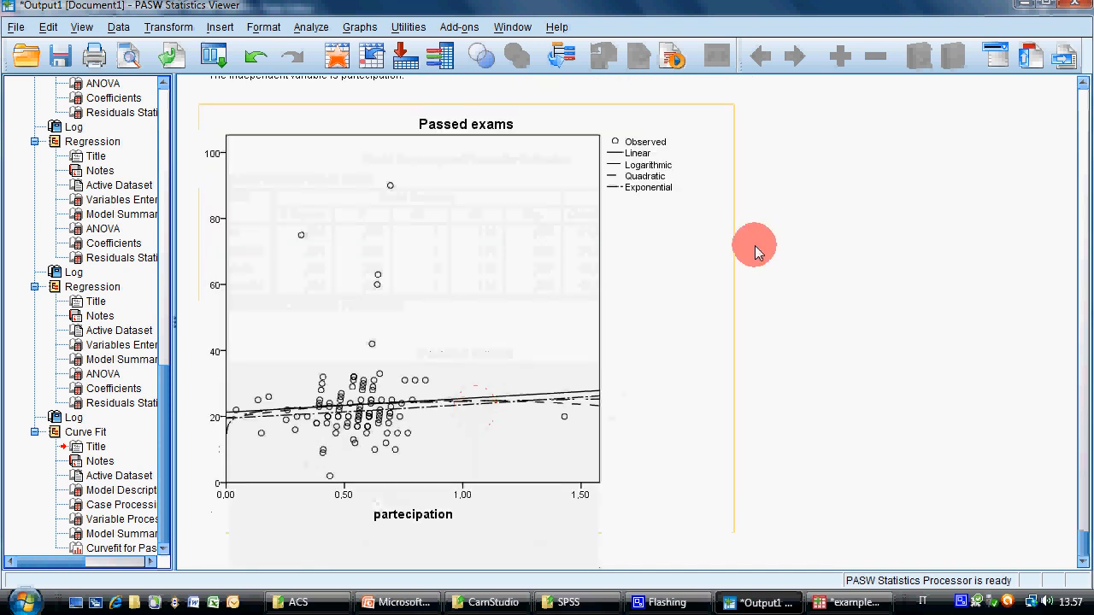
pyautogui.click(434, 401)
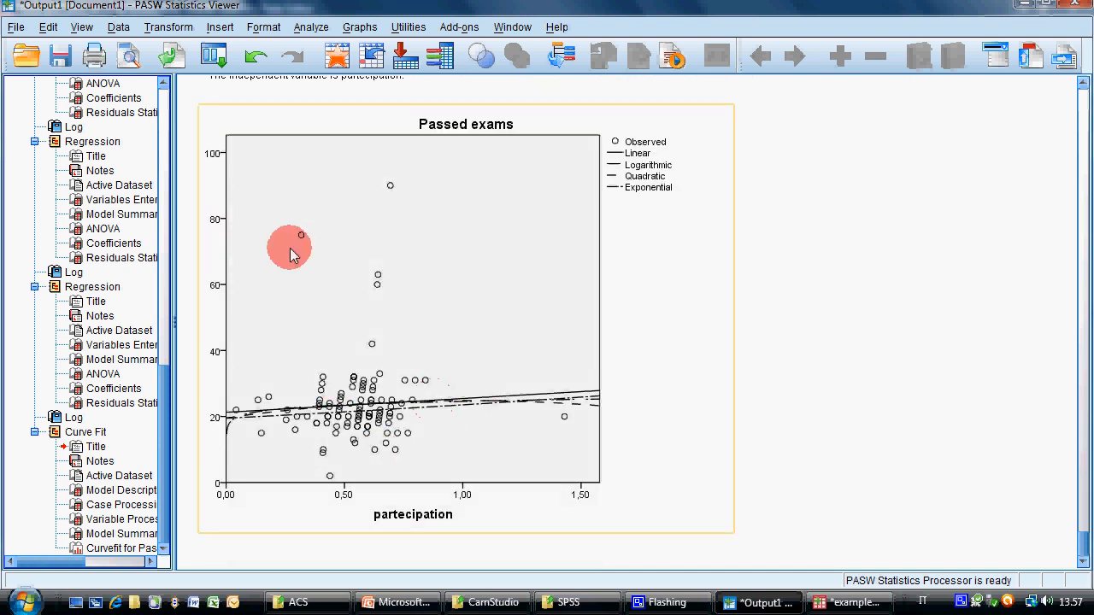
pyautogui.click(214, 358)
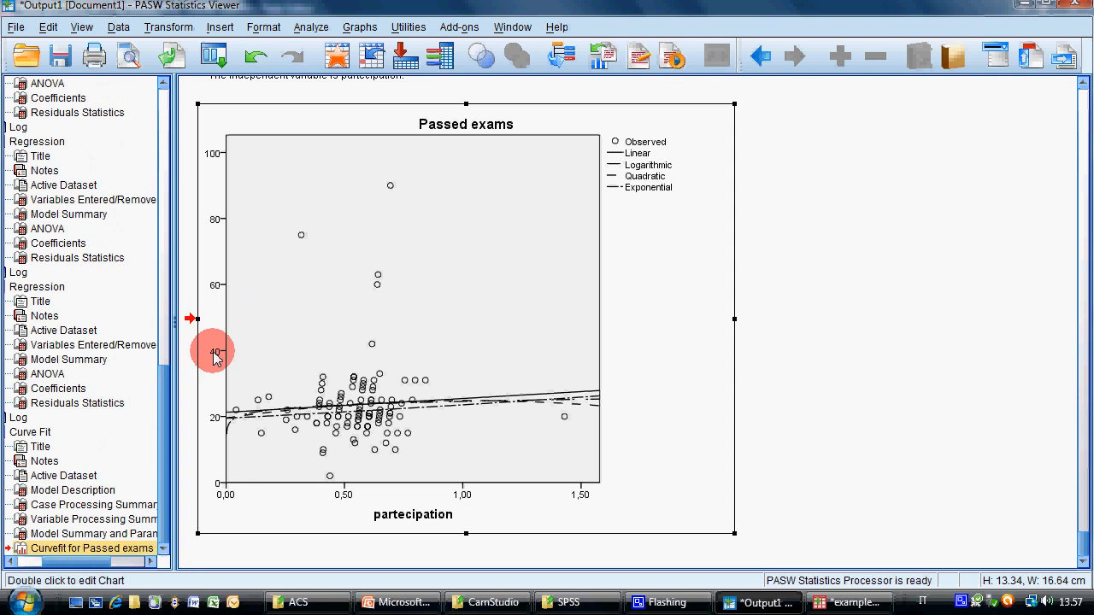
pyautogui.doubleClick(214, 358)
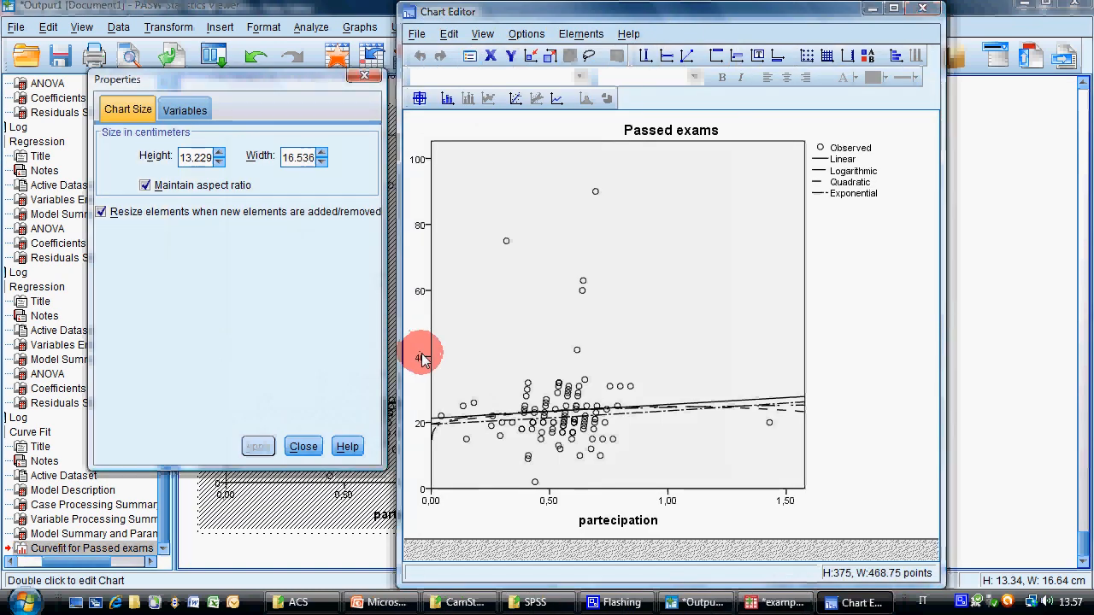
# Set the vertical Passed exams axis maximum to 40, apply it, and close the chart editor.
pyautogui.click(423, 357)
pyautogui.click(348, 142)
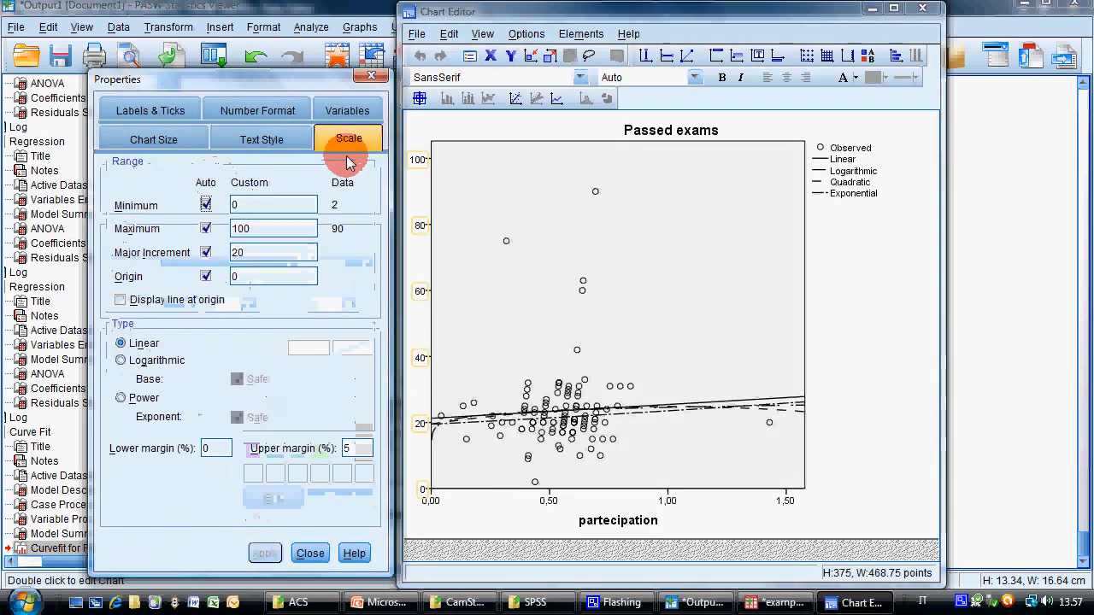
pyautogui.doubleClick(256, 226)
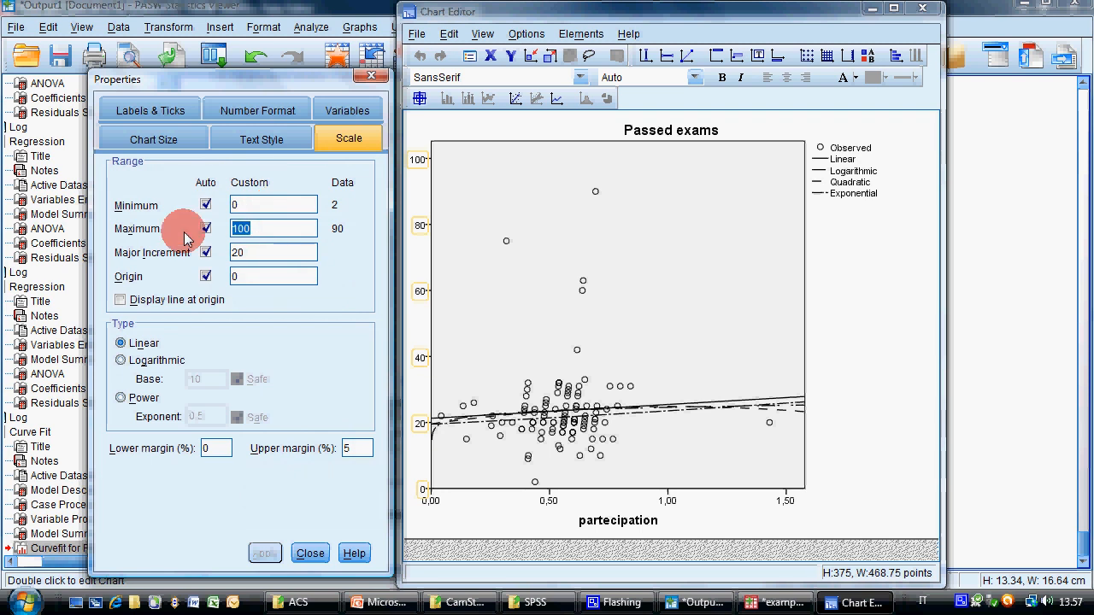
pyautogui.write('40')
pyautogui.click(264, 553)
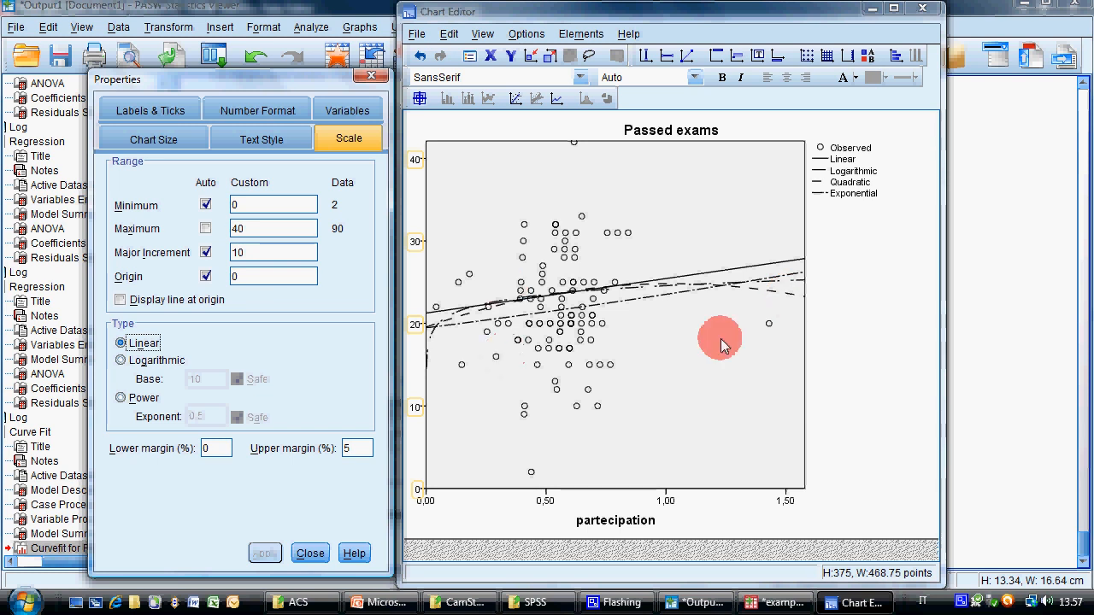
pyautogui.click(416, 33)
pyautogui.click(430, 115)
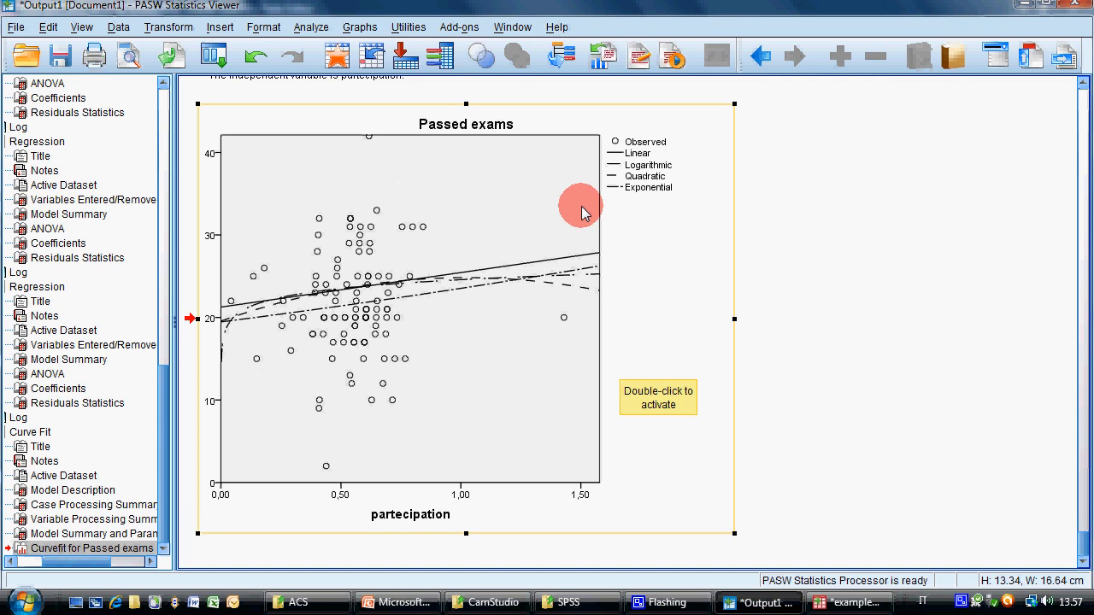
# Examine the R Square, significance and parameter estimates of the four fitted curve models.
pyautogui.scroll(8, 578, 214)
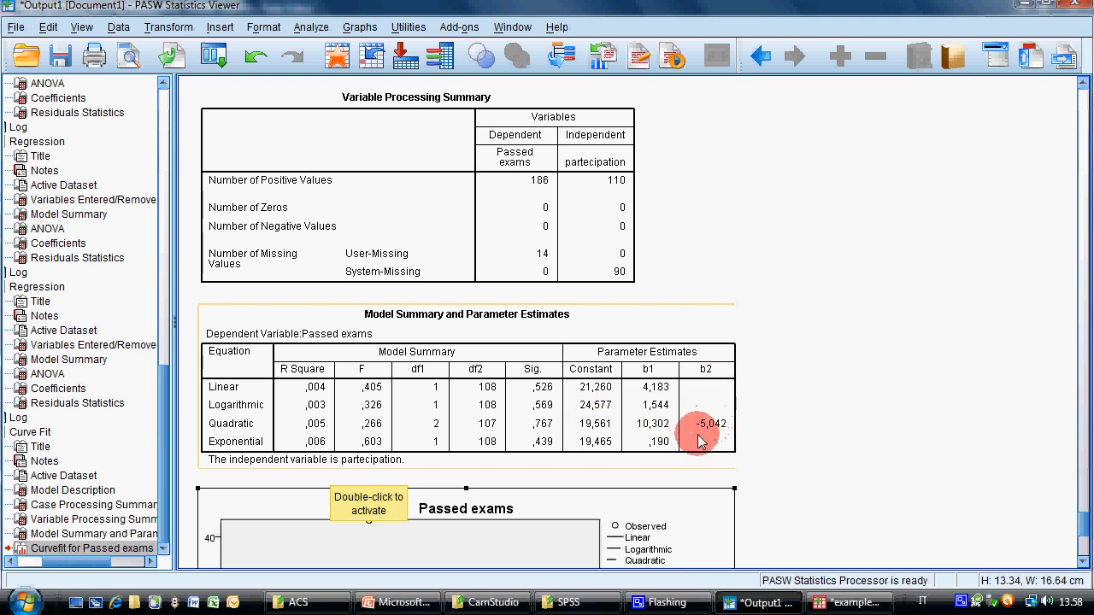
pyautogui.scroll(-2, 714, 438)
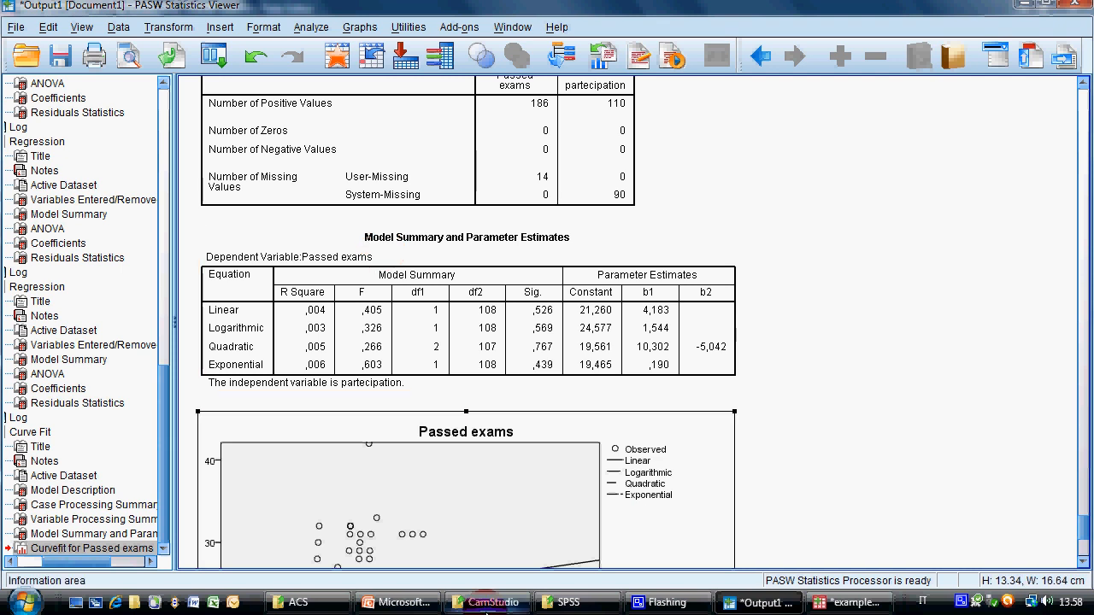
# Switch to PowerPoint, show the Regression outline slide full screen, and go back to slide 41 with the year_el scatterplot and regression equation.
pyautogui.click(398, 603)
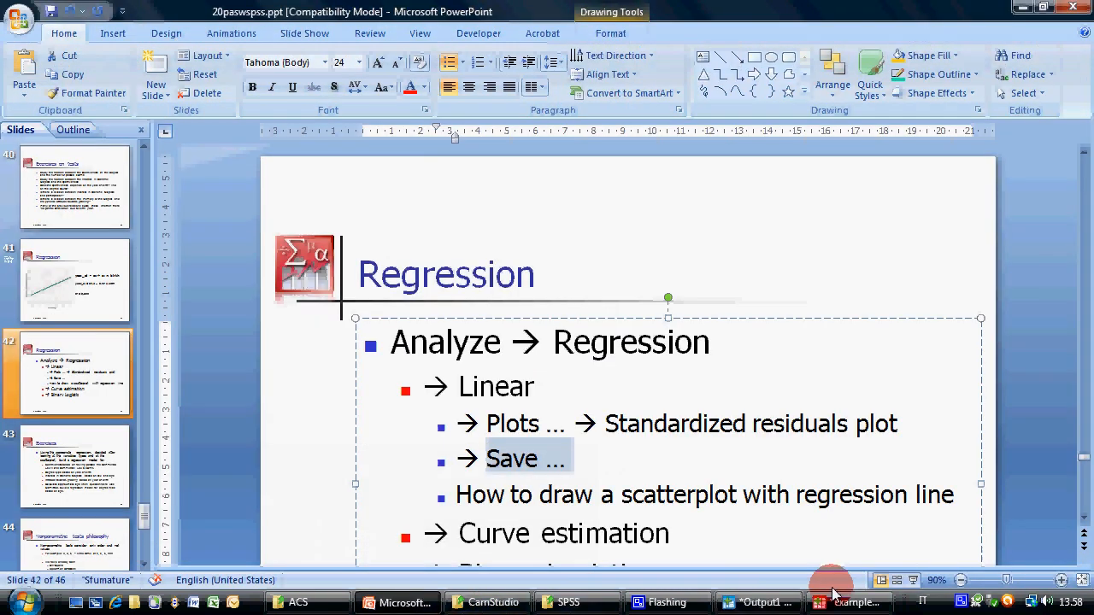
pyautogui.click(913, 580)
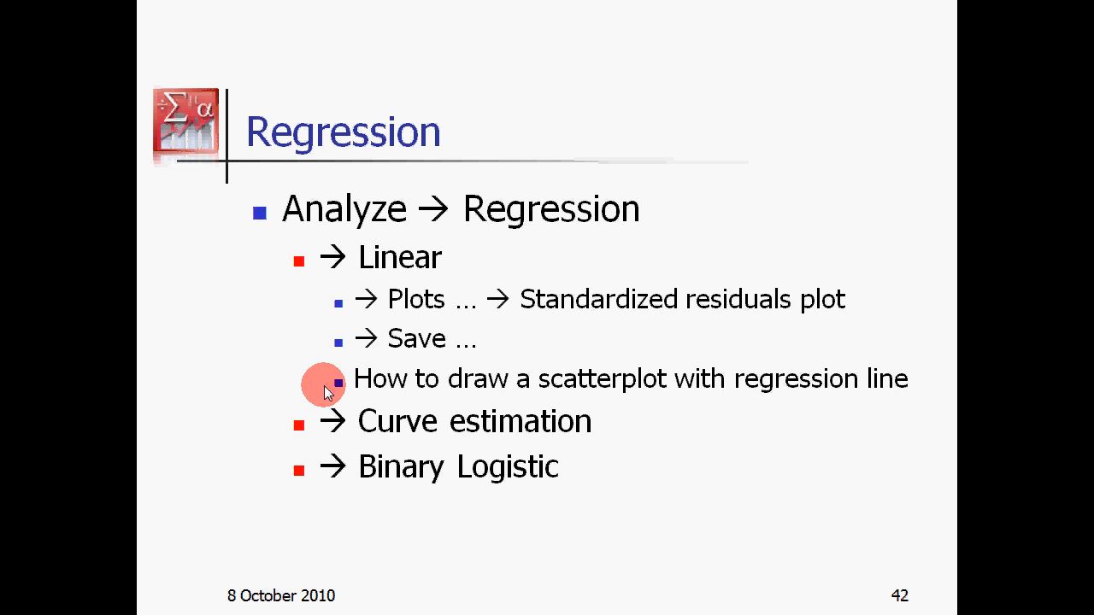
pyautogui.press('Escape')
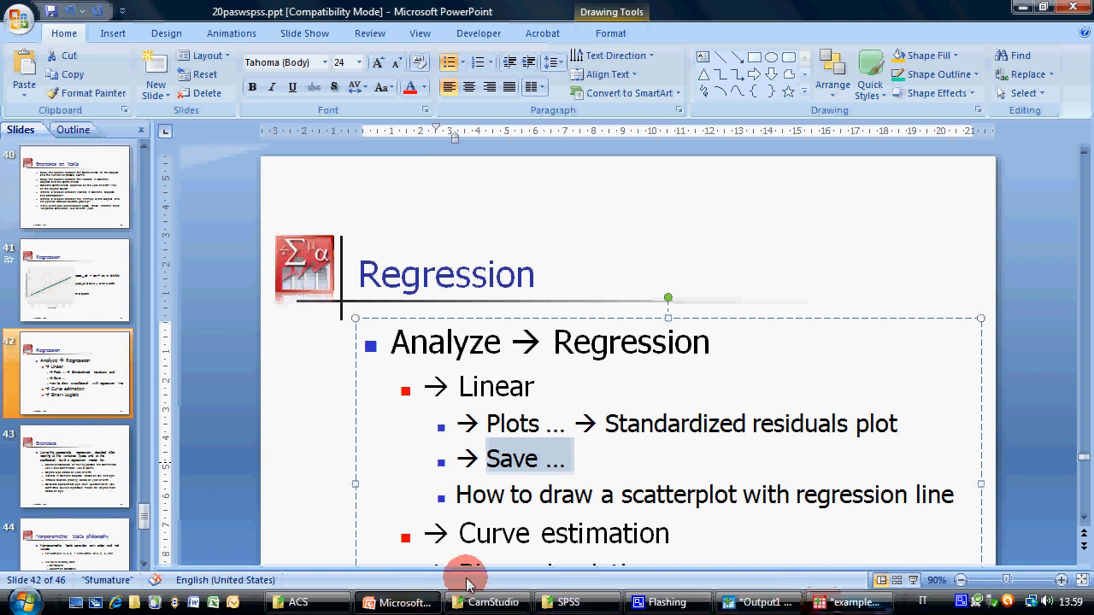
pyautogui.click(56, 295)
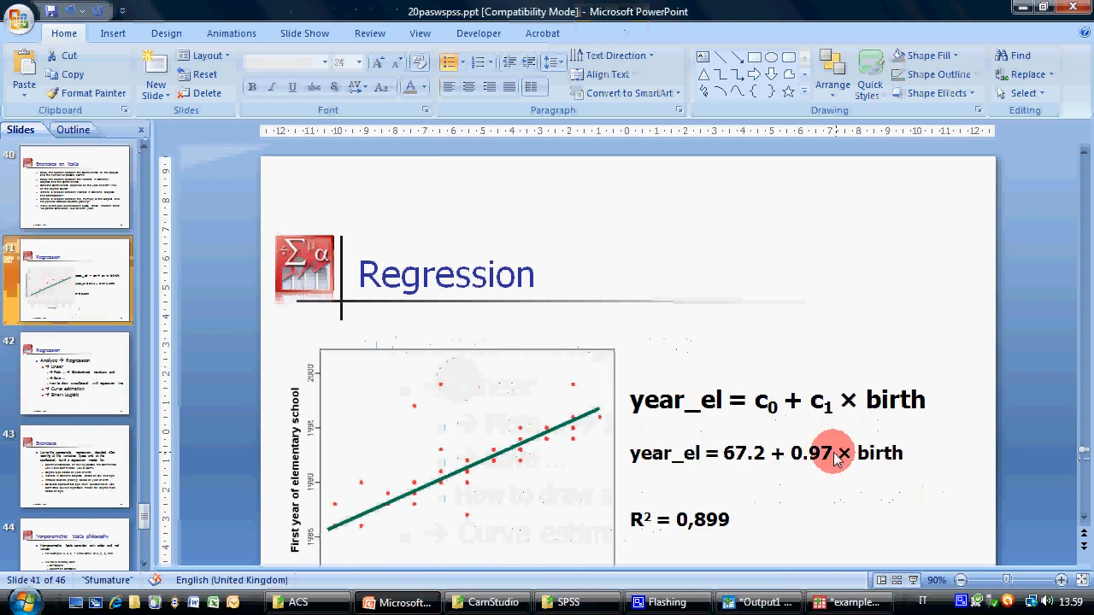
pyautogui.click(1083, 517)
pyautogui.click(1085, 518)
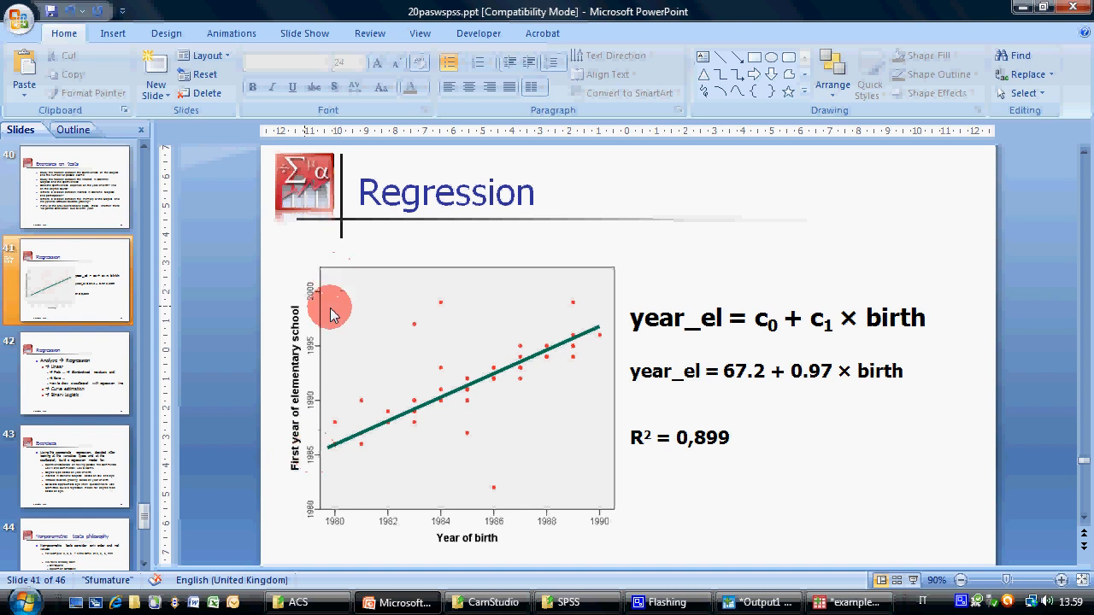
# Open Paint.NET and draw black vertical and horizontal axes with arrowheads on the blank canvas using the Pencil tool.
pyautogui.click(26, 603)
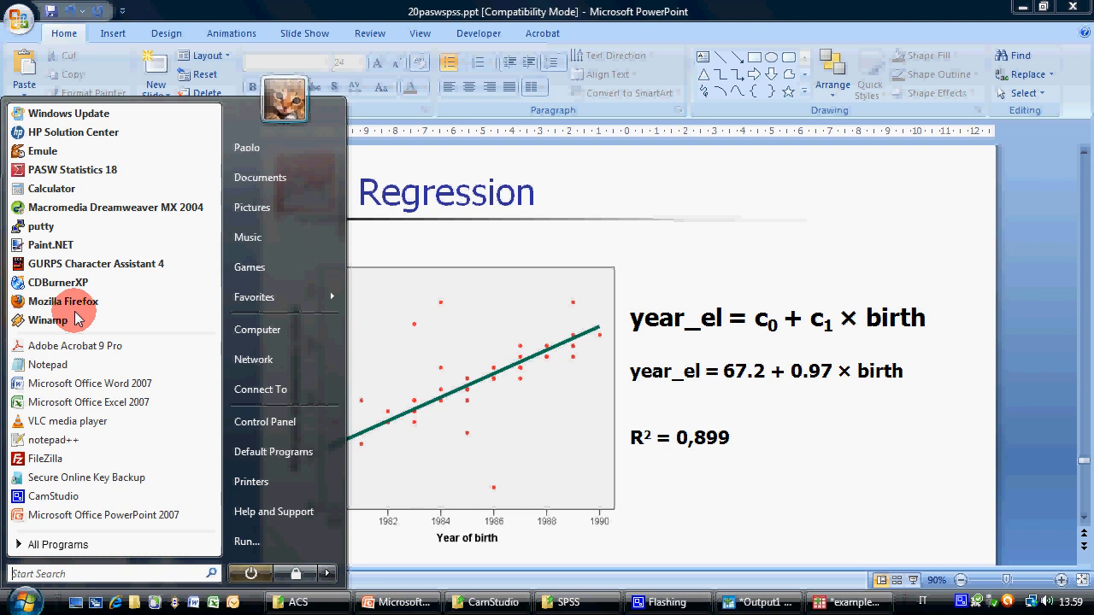
pyautogui.click(67, 242)
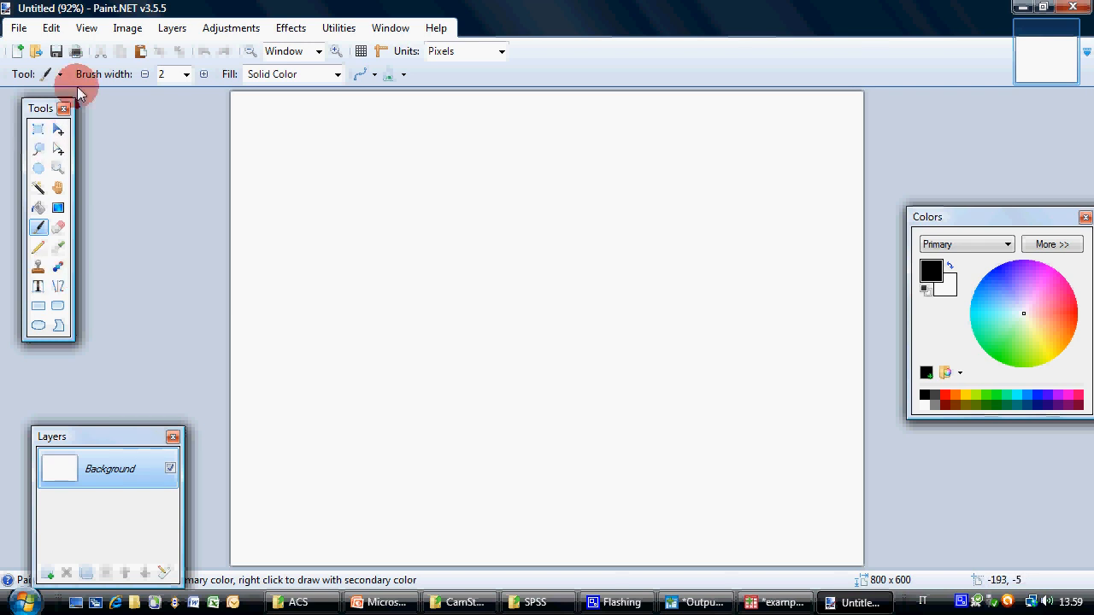
pyautogui.click(38, 246)
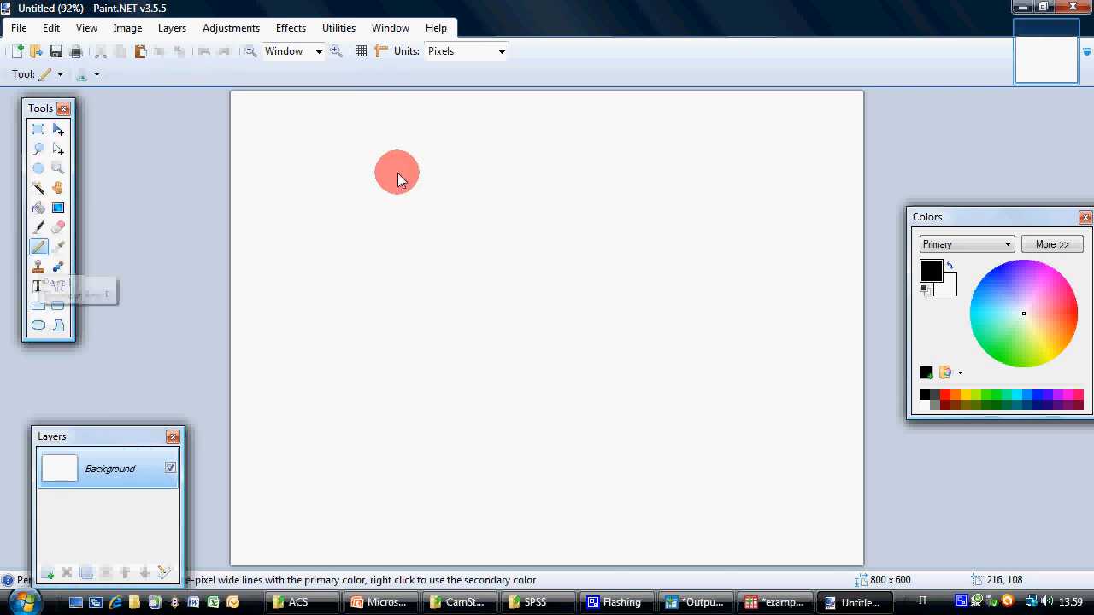
pyautogui.moveTo(381, 165); pyautogui.dragTo(389, 519)
pyautogui.moveTo(337, 471); pyautogui.dragTo(786, 460)
pyautogui.moveTo(383, 163)
pyautogui.mouseDown()
pyautogui.moveTo(372, 175)
pyautogui.moveTo(393, 177)
pyautogui.mouseUp()
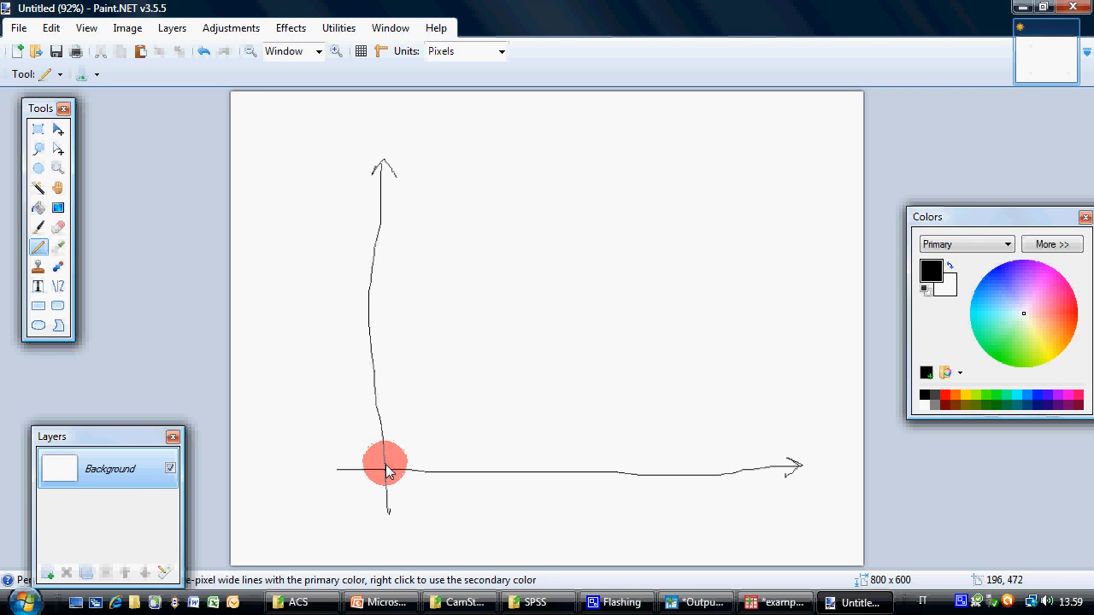
# Mark 0 at the origin and 1 on the vertical axis, and draw a rising red regression line across the graph.
pyautogui.moveTo(356, 462)
pyautogui.mouseDown()
pyautogui.moveTo(357, 475)
pyautogui.moveTo(354, 464)
pyautogui.mouseUp()
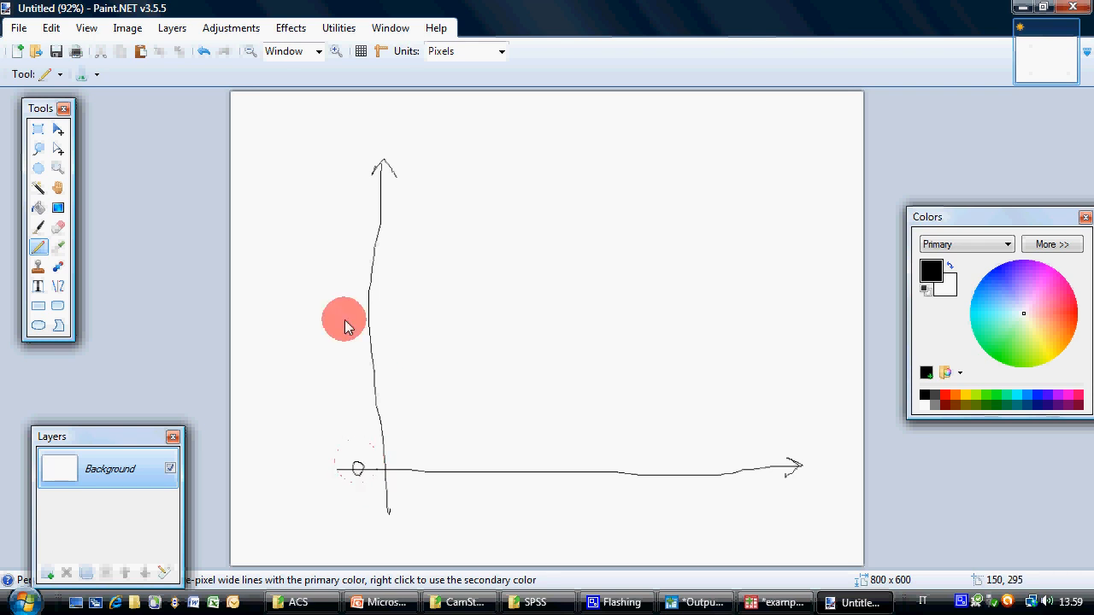
pyautogui.moveTo(333, 259)
pyautogui.mouseDown()
pyautogui.moveTo(337, 286)
pyautogui.moveTo(378, 270)
pyautogui.mouseUp()
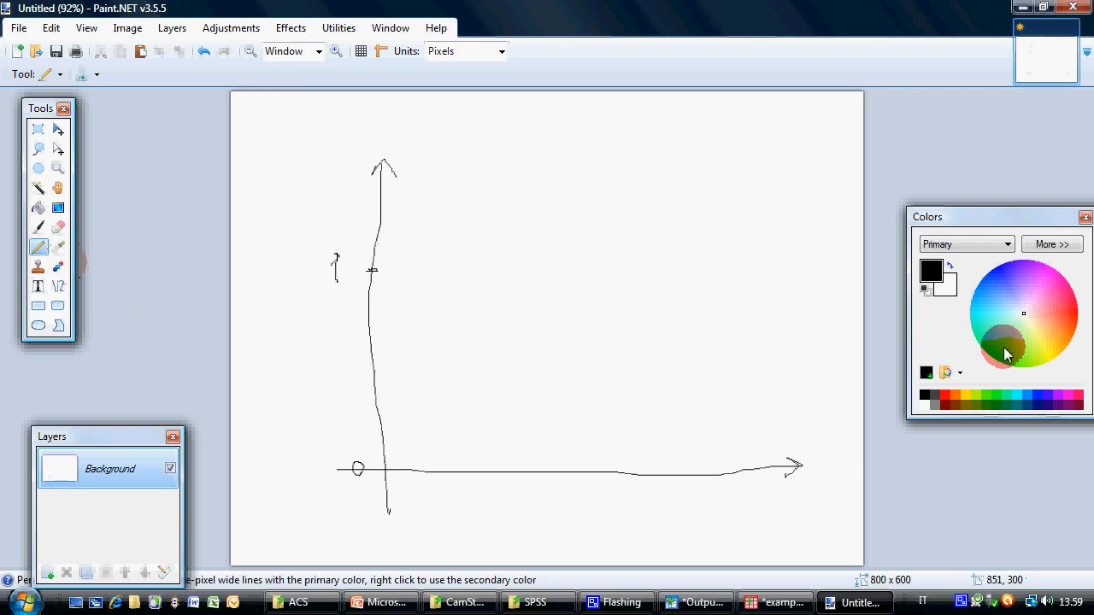
pyautogui.click(943, 397)
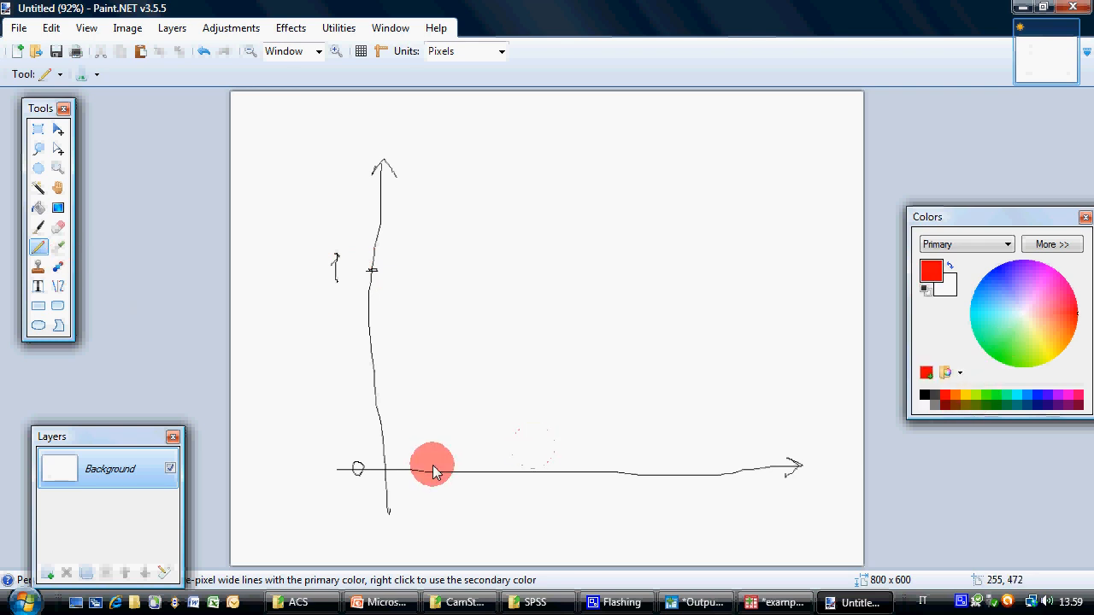
pyautogui.moveTo(377, 503)
pyautogui.mouseDown()
pyautogui.moveTo(482, 454)
pyautogui.moveTo(759, 272)
pyautogui.moveTo(829, 213)
pyautogui.moveTo(397, 506)
pyautogui.moveTo(427, 465)
pyautogui.moveTo(683, 325)
pyautogui.mouseUp()
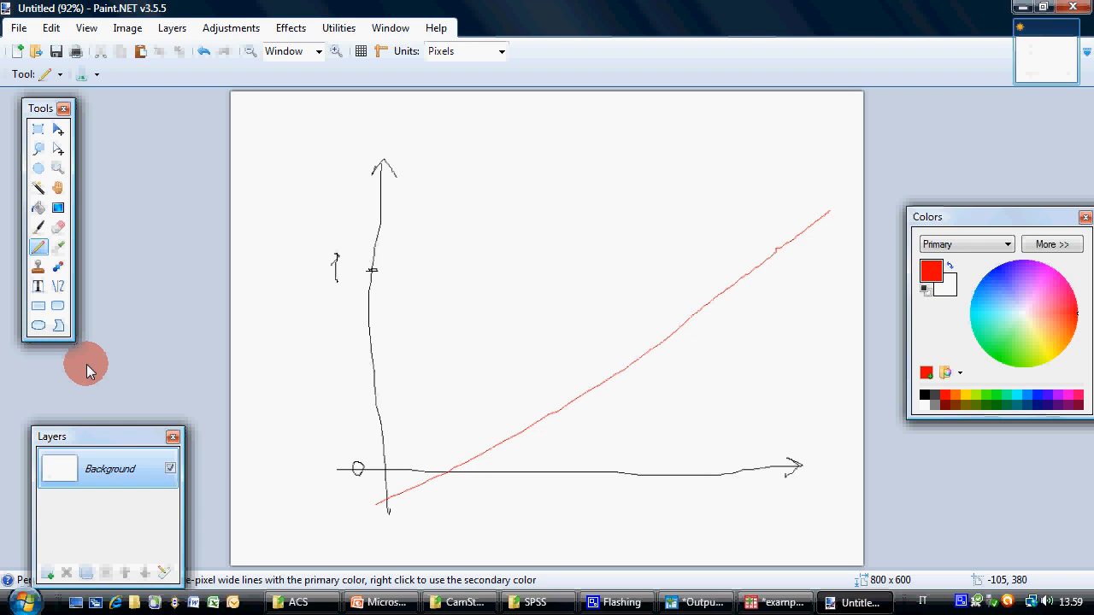
# Draw yellow data points at the level of 1 and along the horizontal axis, in groups at low and high horizontal values.
pyautogui.click(971, 393)
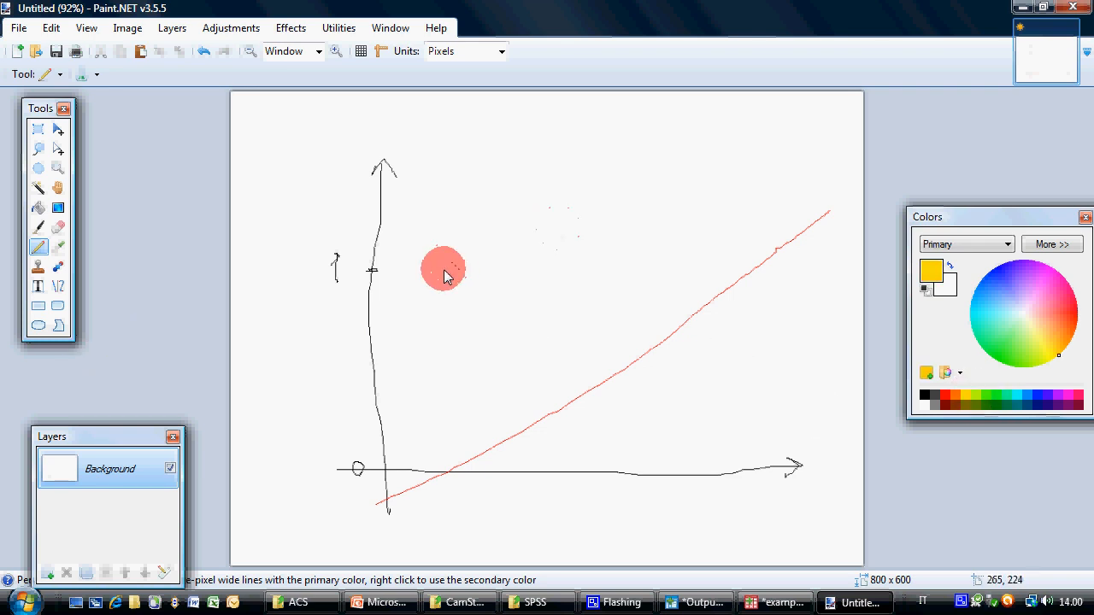
pyautogui.click(471, 266)
pyautogui.click(492, 267)
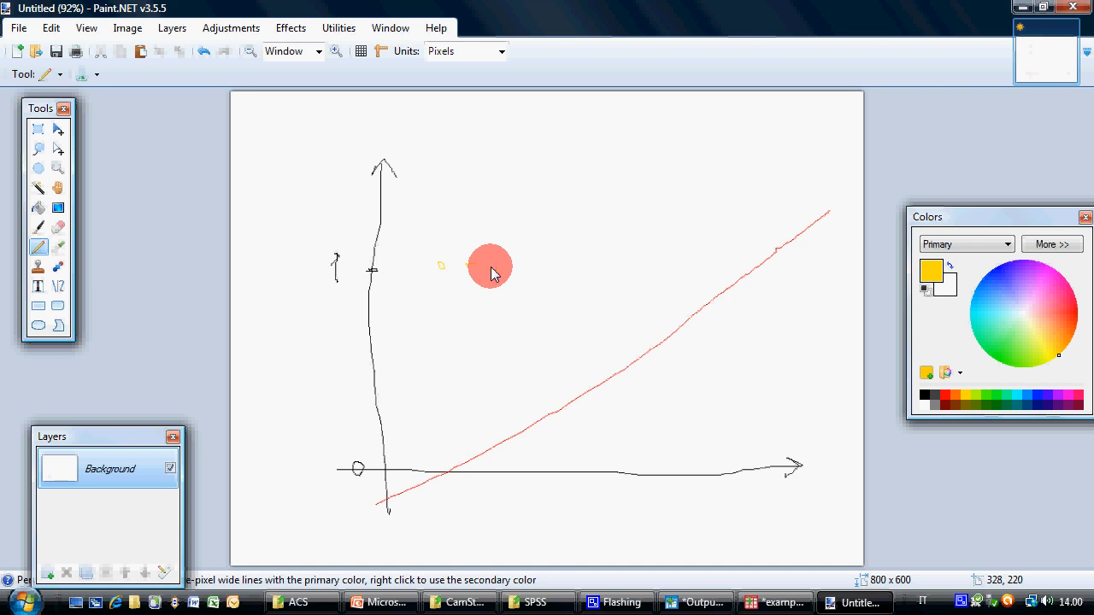
pyautogui.click(626, 264)
pyautogui.click(645, 264)
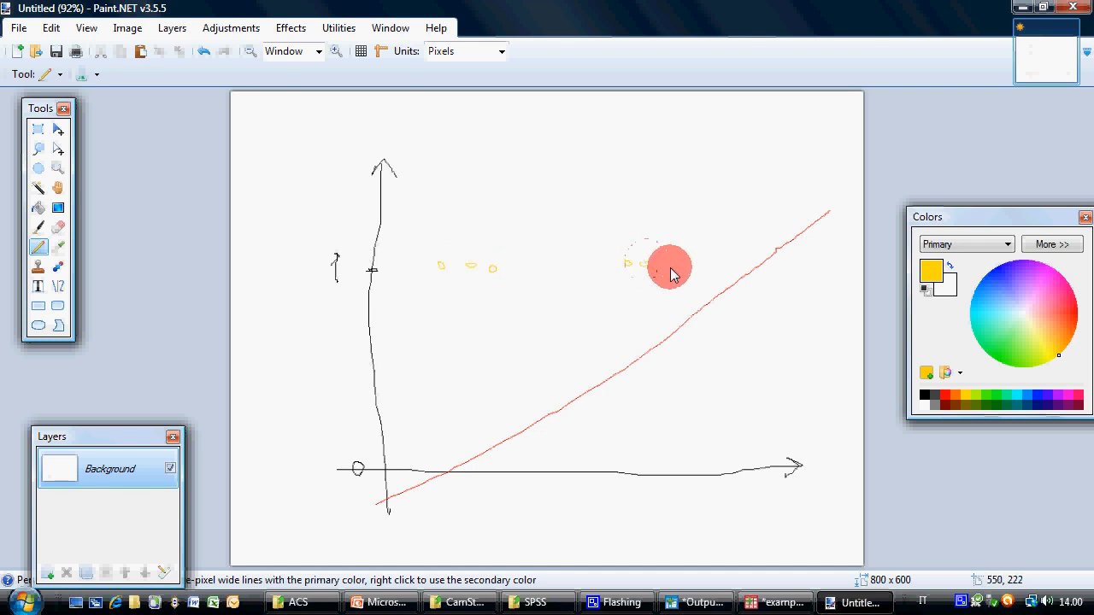
pyautogui.click(669, 264)
pyautogui.click(693, 264)
pyautogui.moveTo(733, 266); pyautogui.dragTo(756, 267)
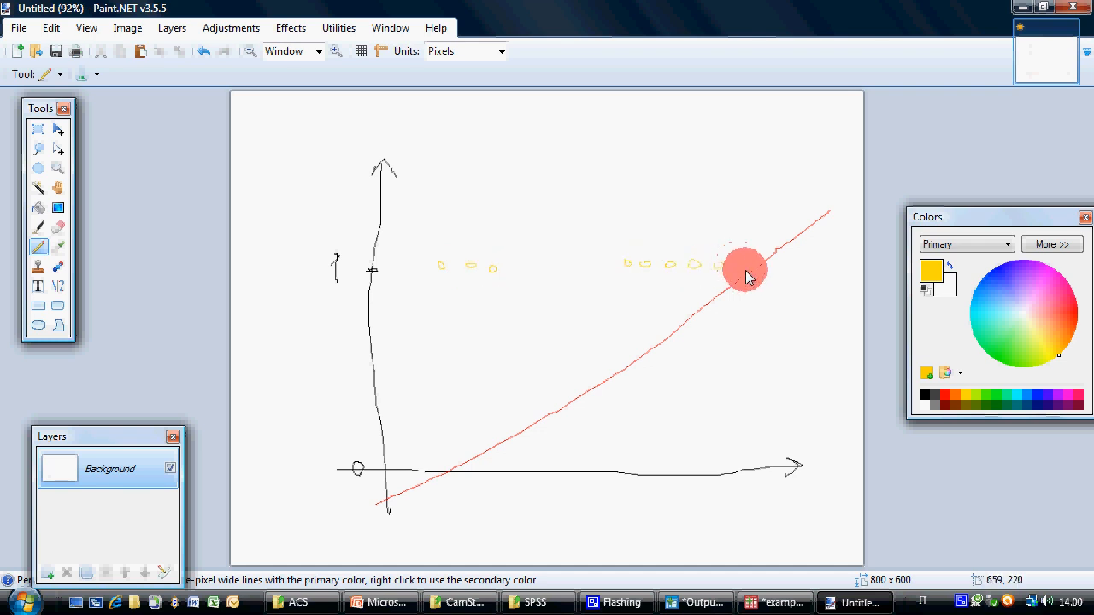
pyautogui.moveTo(418, 471); pyautogui.dragTo(433, 470)
pyautogui.moveTo(439, 470); pyautogui.dragTo(475, 469)
pyautogui.moveTo(584, 466); pyautogui.dragTo(674, 475)
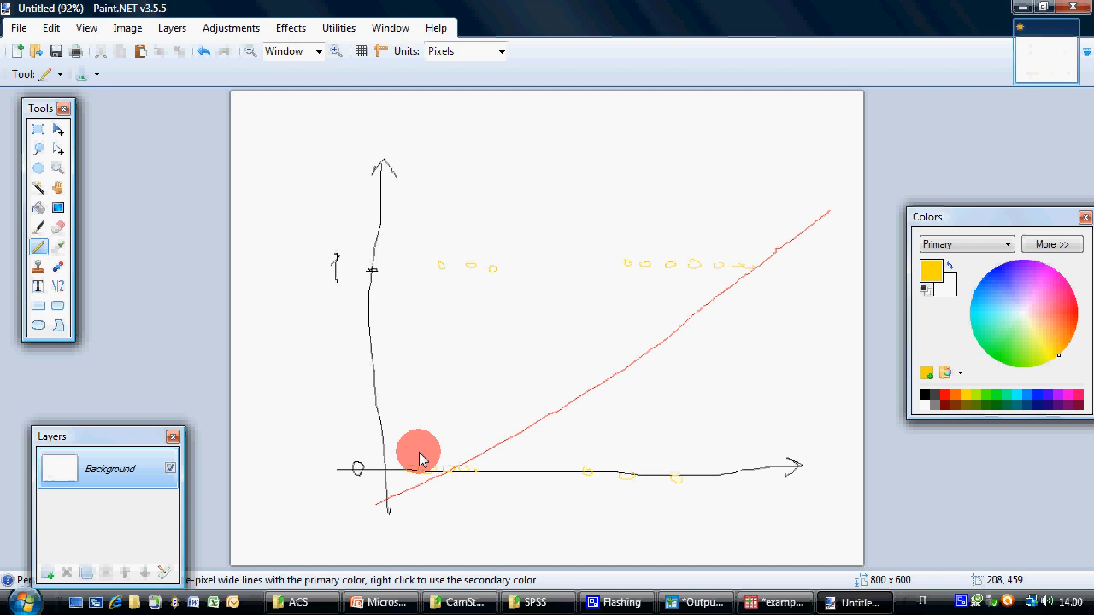
# Draw a blue S-shaped logistic curve from level 0 to level 1 and circle the low points near 0 and high points near 1 in pink.
pyautogui.click(1037, 397)
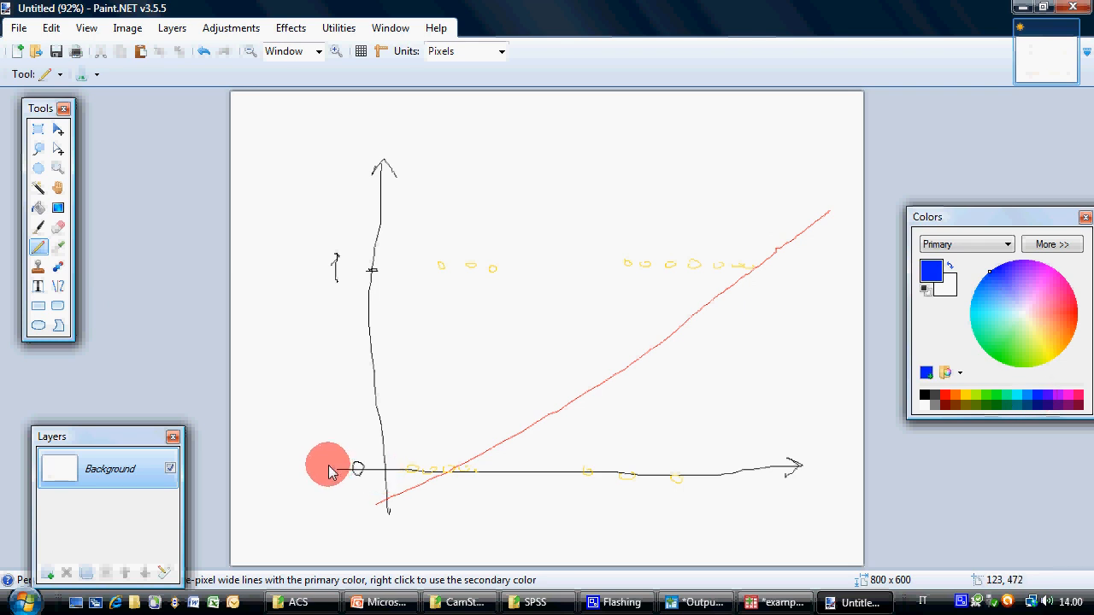
pyautogui.moveTo(329, 466)
pyautogui.mouseDown()
pyautogui.moveTo(542, 454)
pyautogui.moveTo(623, 309)
pyautogui.moveTo(696, 280)
pyautogui.moveTo(791, 274)
pyautogui.mouseUp()
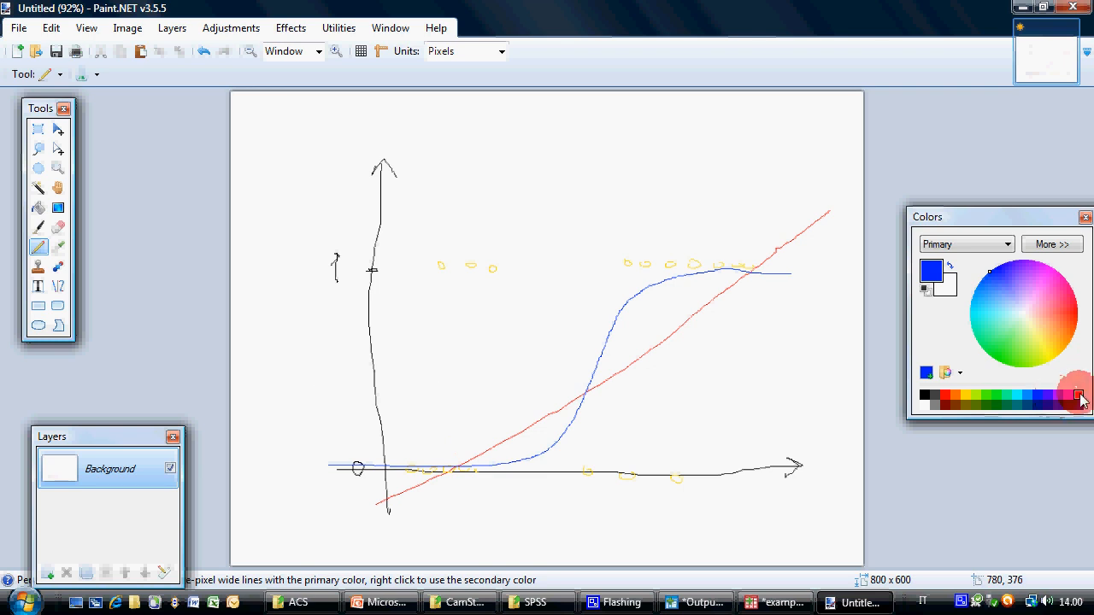
pyautogui.click(1080, 398)
pyautogui.moveTo(508, 418)
pyautogui.mouseDown()
pyautogui.moveTo(371, 474)
pyautogui.moveTo(493, 435)
pyautogui.moveTo(418, 419)
pyautogui.mouseUp()
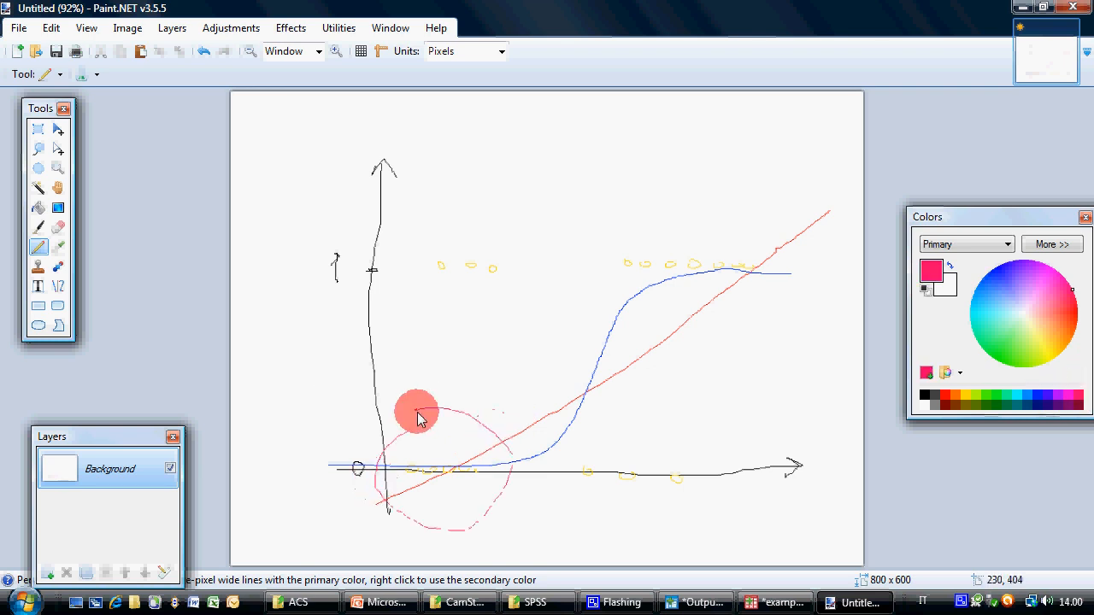
pyautogui.moveTo(637, 208)
pyautogui.mouseDown()
pyautogui.moveTo(667, 313)
pyautogui.moveTo(639, 226)
pyautogui.mouseUp()
pyautogui.moveTo(462, 224); pyautogui.dragTo(476, 293)
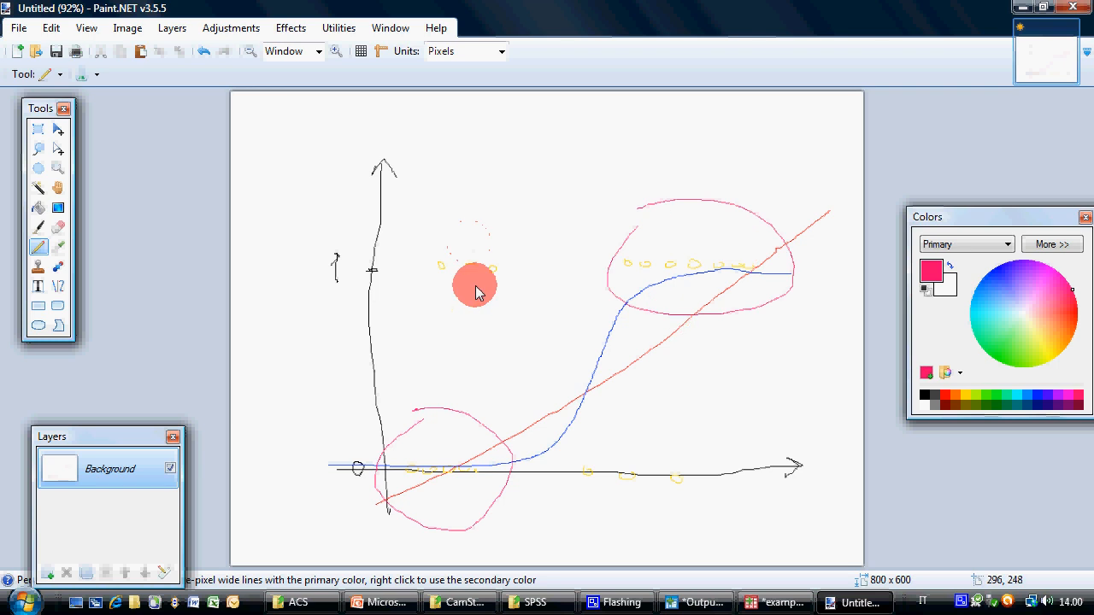
pyautogui.hotkey('ctrl', 'z')
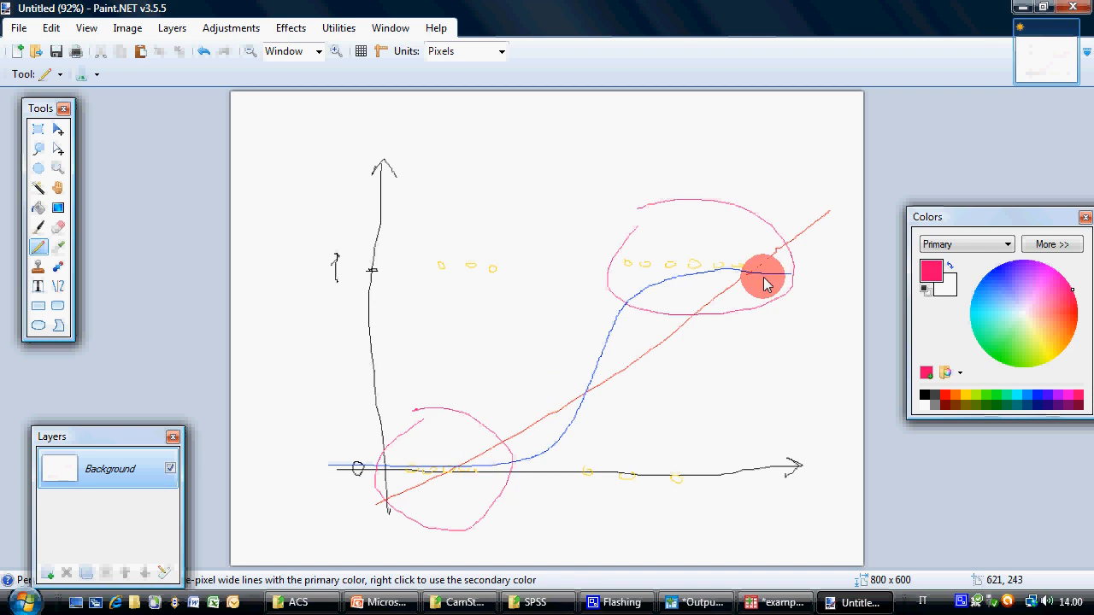
# Switch to the PASW Statistics Data Editor and start a Binary Logistic regression with Decision Theory passed [DT] as the dependent variable.
pyautogui.click(774, 603)
pyautogui.click(221, 27)
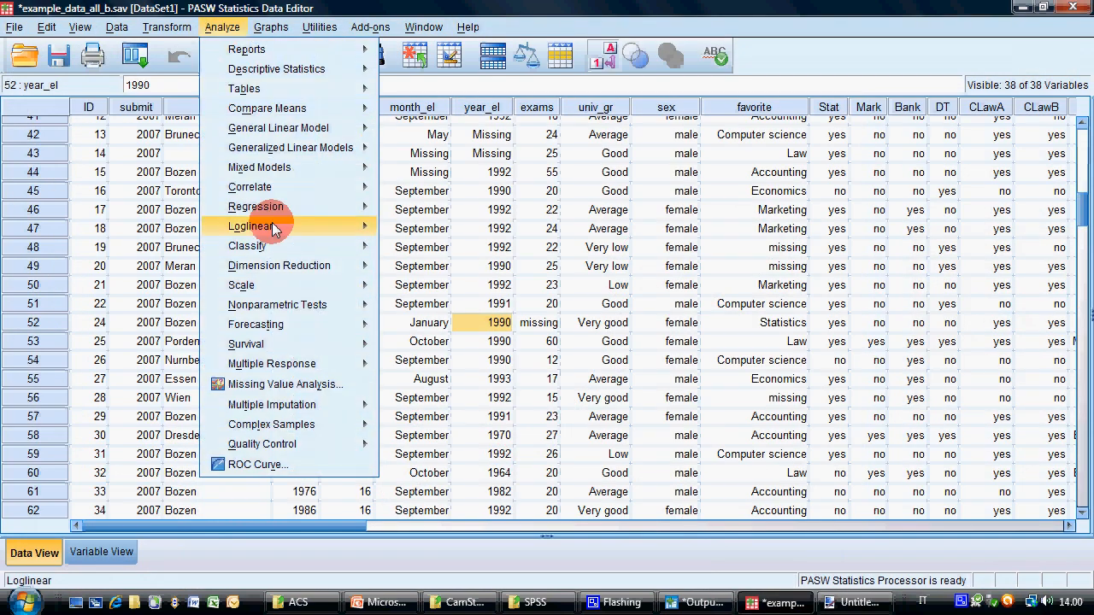
pyautogui.moveTo(329, 214)
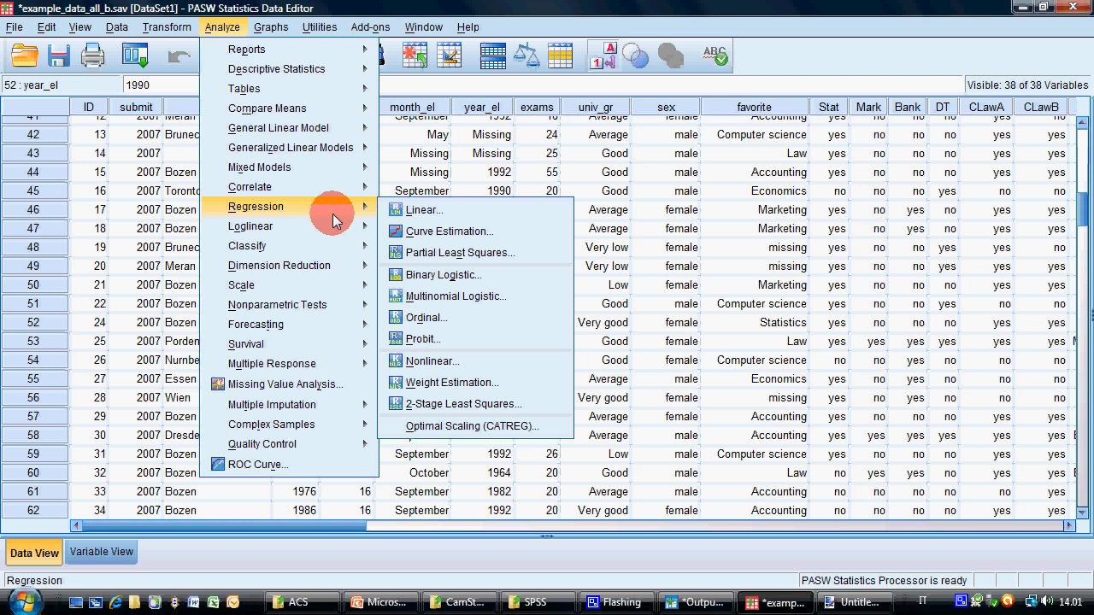
pyautogui.click(444, 276)
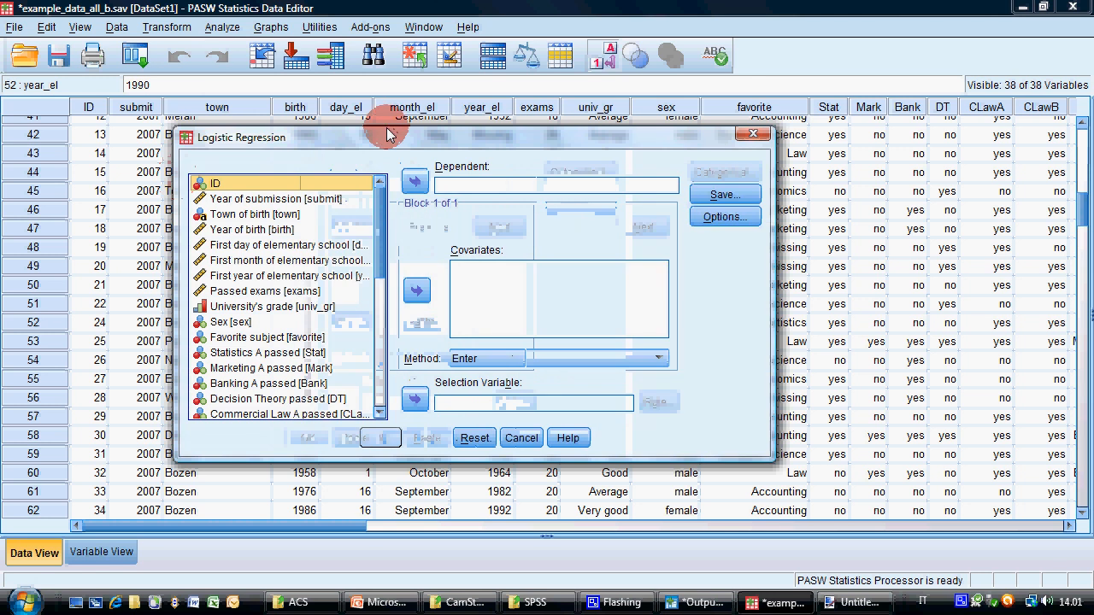
pyautogui.click(232, 245)
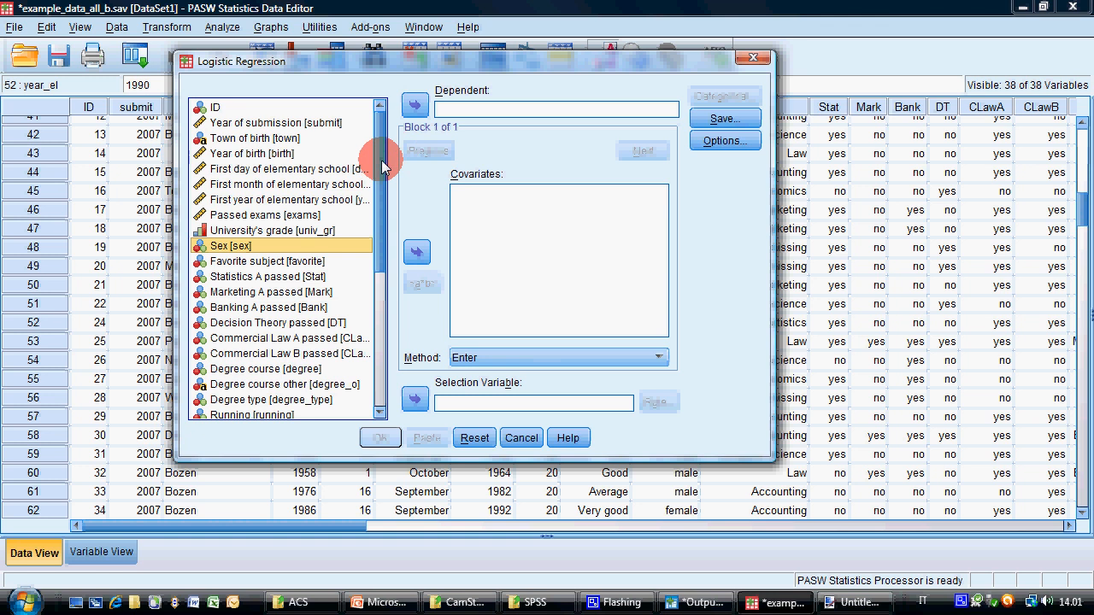
pyautogui.moveTo(382, 167); pyautogui.dragTo(379, 224)
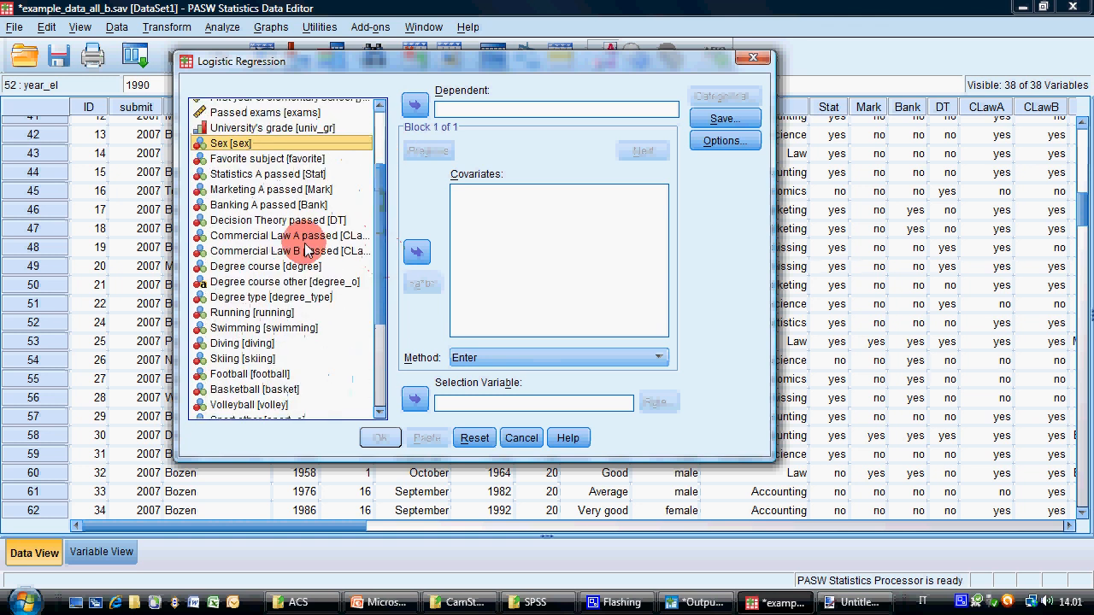
pyautogui.click(257, 220)
pyautogui.click(415, 105)
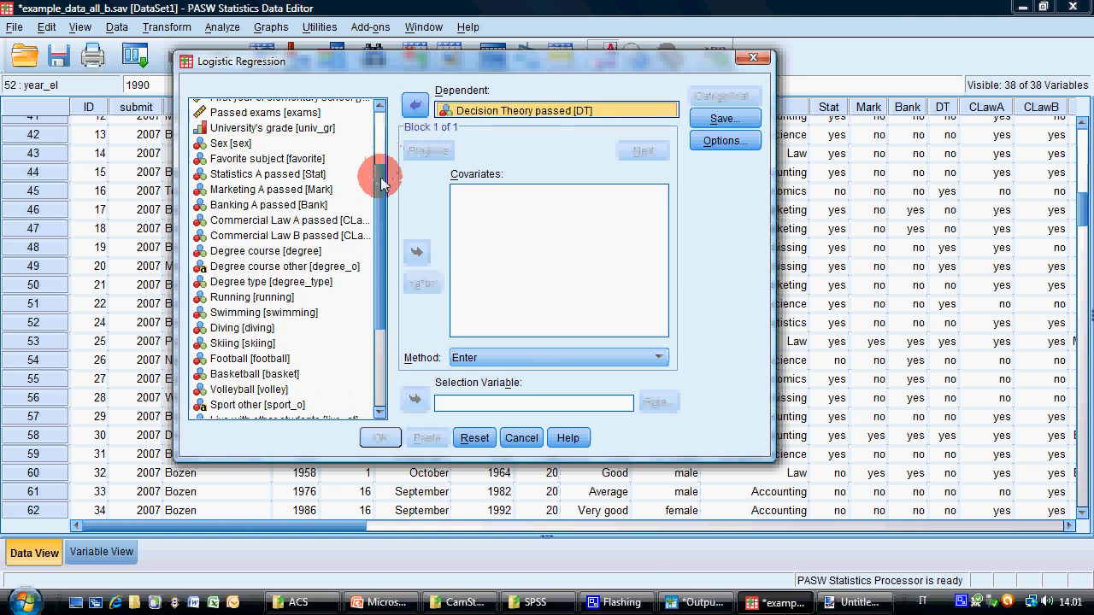
# Add Passed exams [exams] as the covariate of the logistic regression.
pyautogui.moveTo(384, 171); pyautogui.dragTo(388, 129)
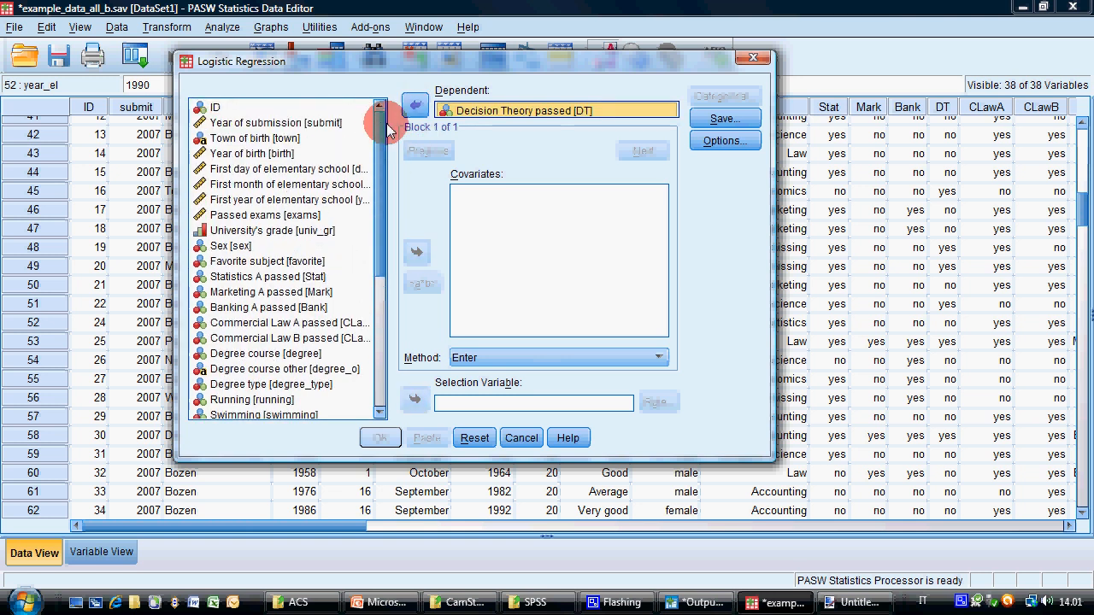
pyautogui.click(274, 215)
pyautogui.click(418, 253)
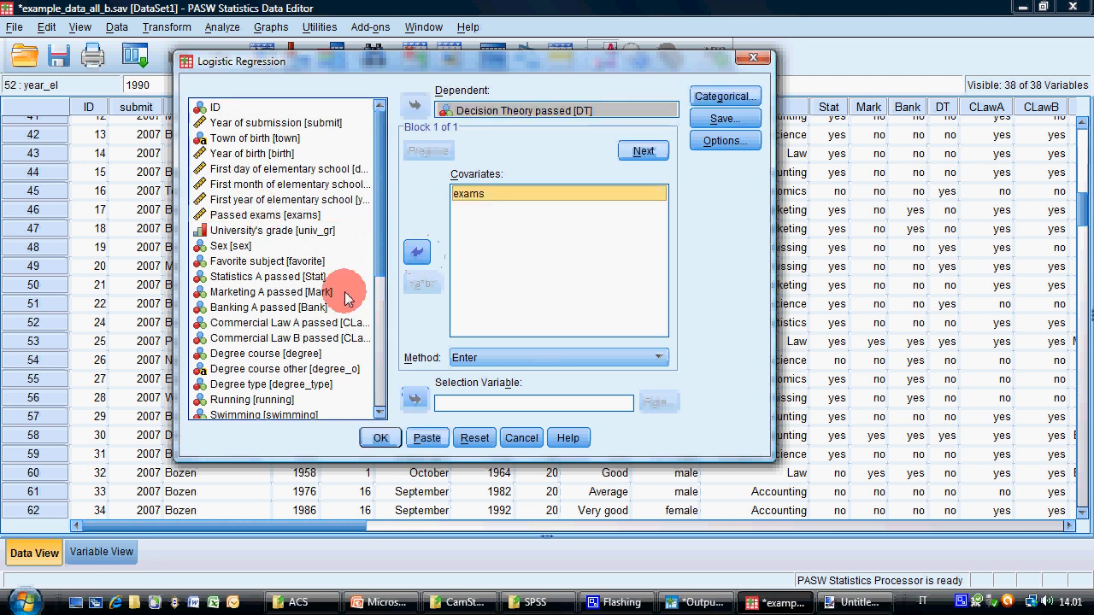
pyautogui.click(196, 294)
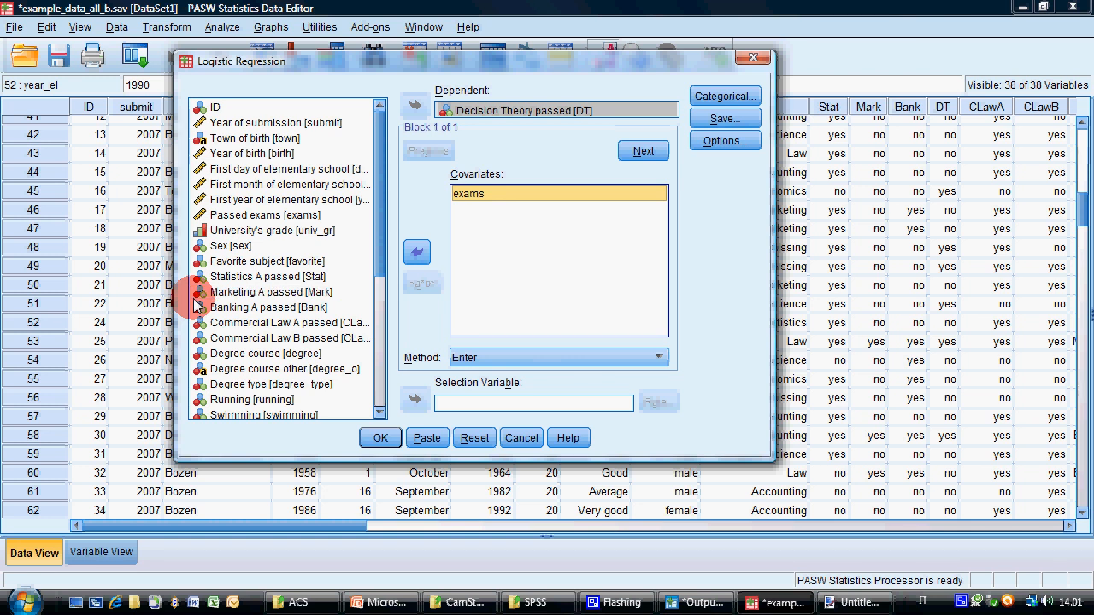
# Run the logistic regression and go to the Block 1: Method = Enter results in its output.
pyautogui.click(382, 437)
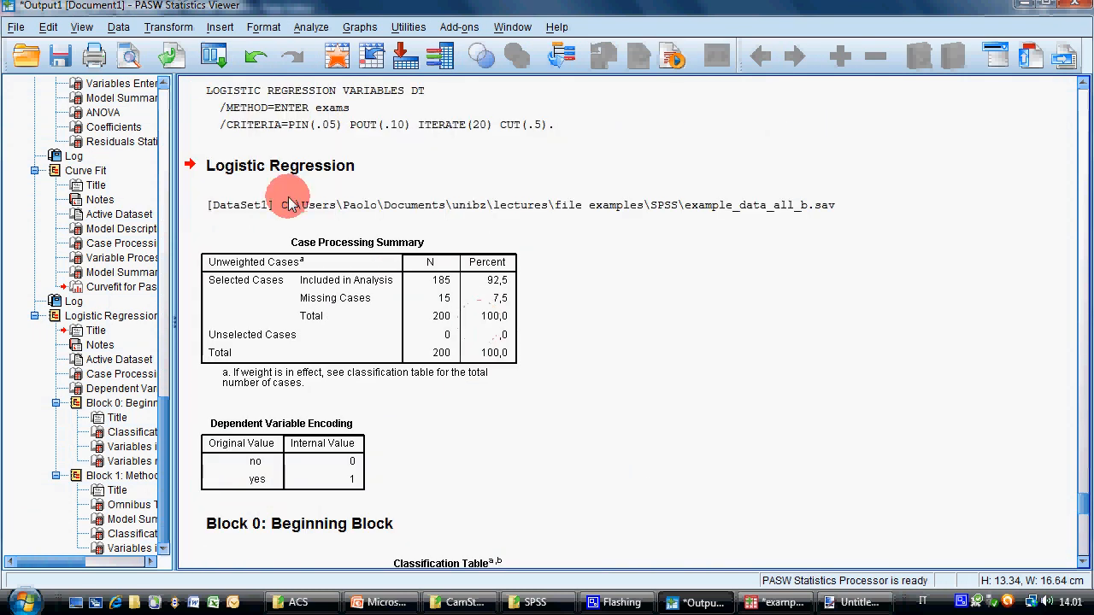
pyautogui.click(41, 316)
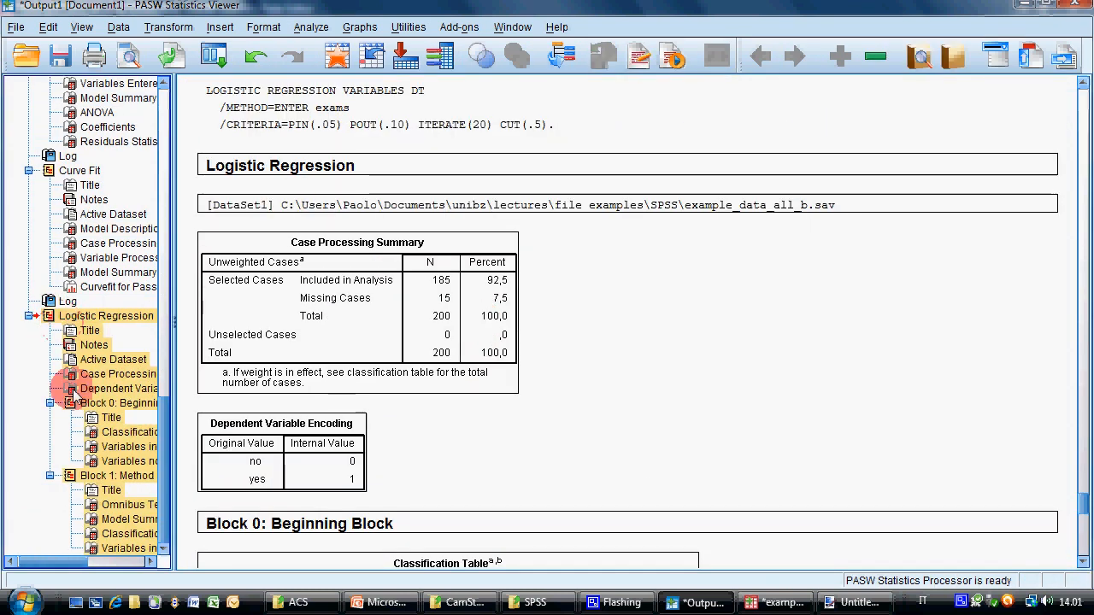
pyautogui.click(71, 477)
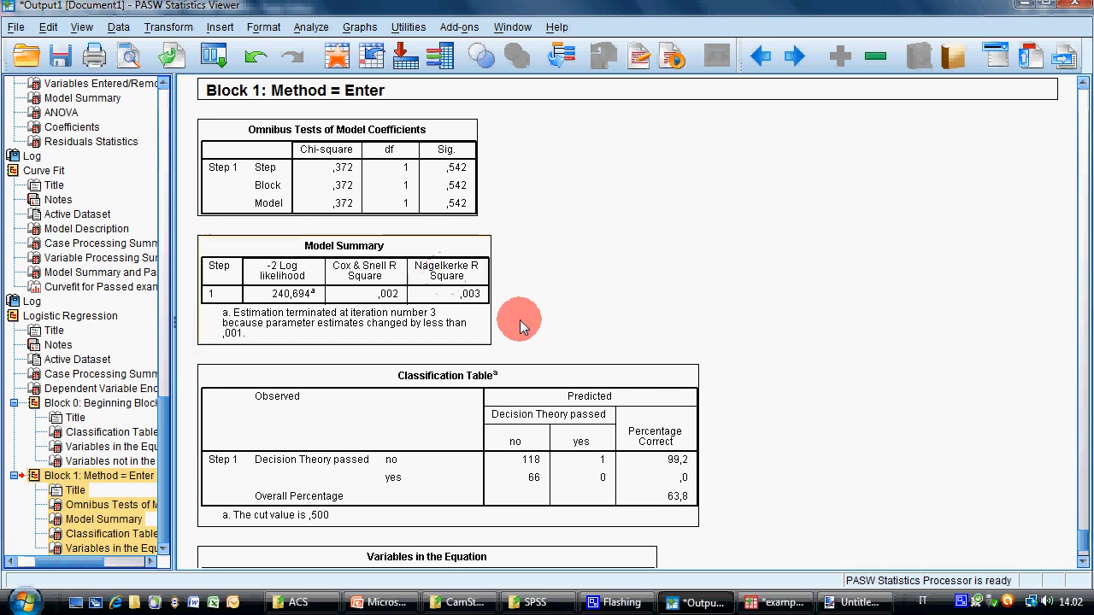
# Examine the Classification Table and the Variables in the Equation table of the exams logistic regression.
pyautogui.scroll(-3, 546, 294)
pyautogui.click(623, 368)
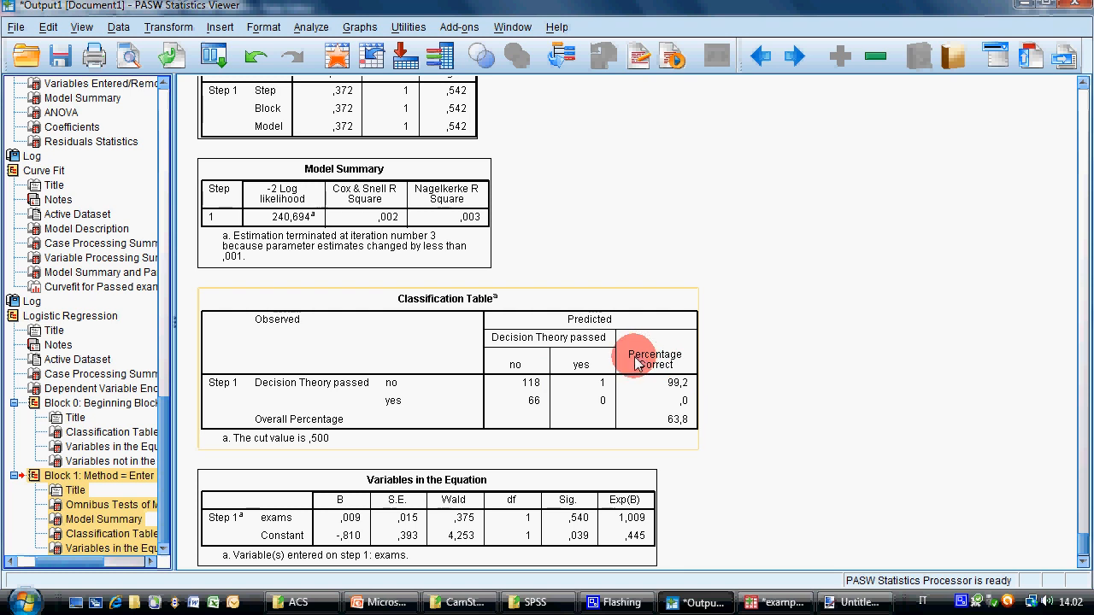
pyautogui.scroll(-1, 637, 362)
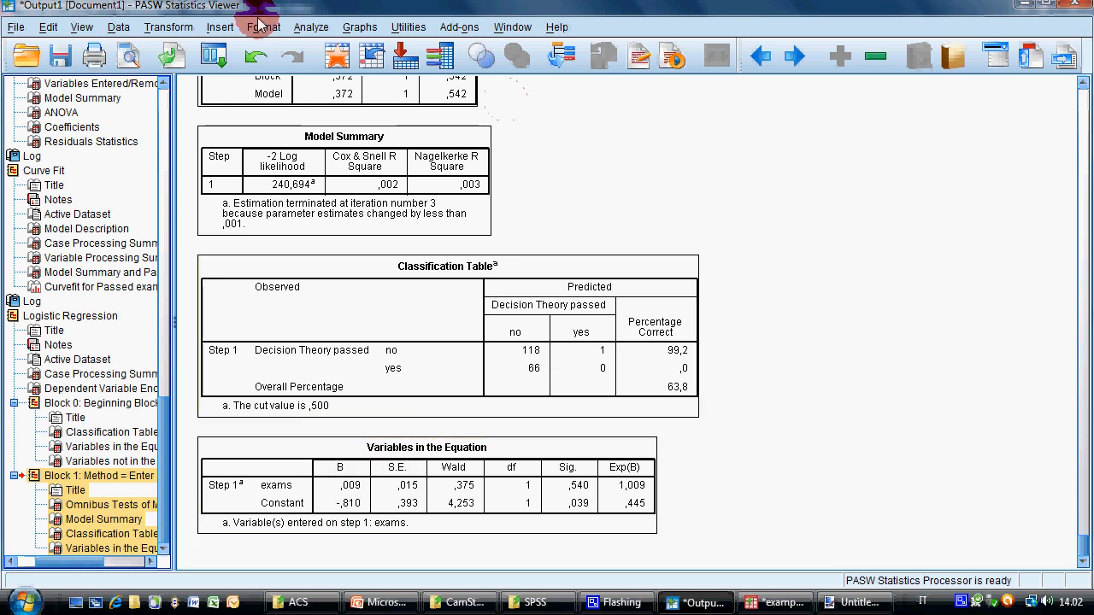
# Start another Binary Logistic regression and replace its dependent variable with Live with other students [live_st].
pyautogui.click(311, 26)
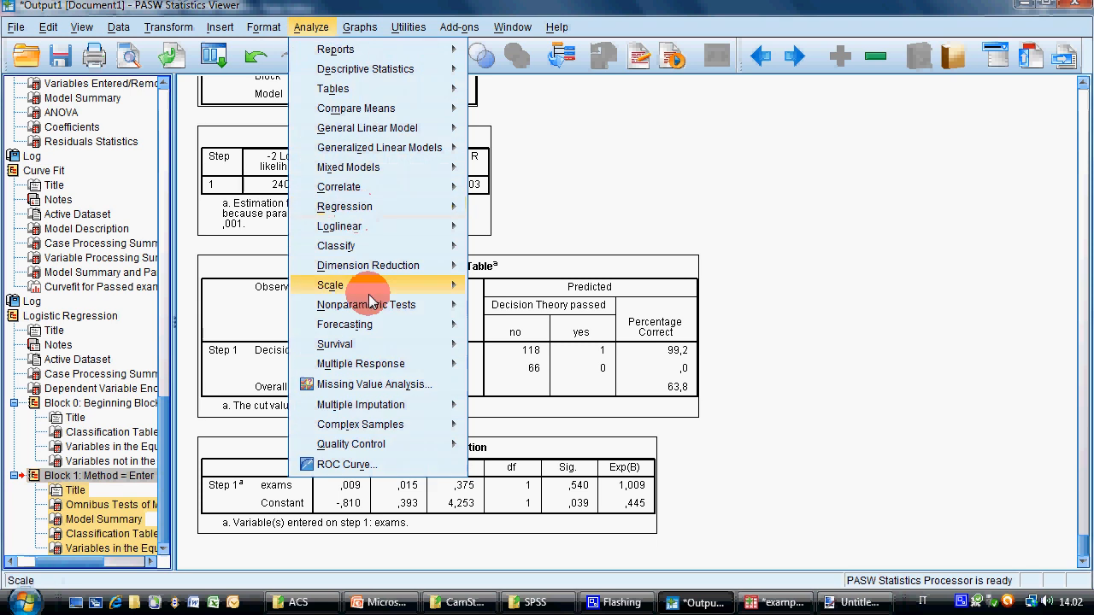
pyautogui.moveTo(381, 296)
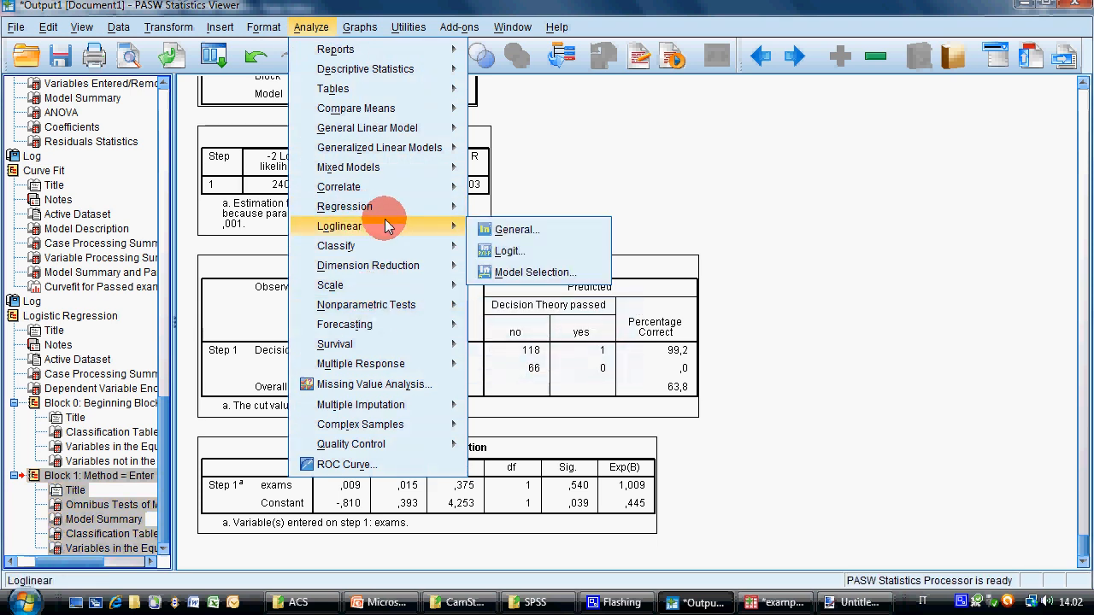
pyautogui.moveTo(459, 206)
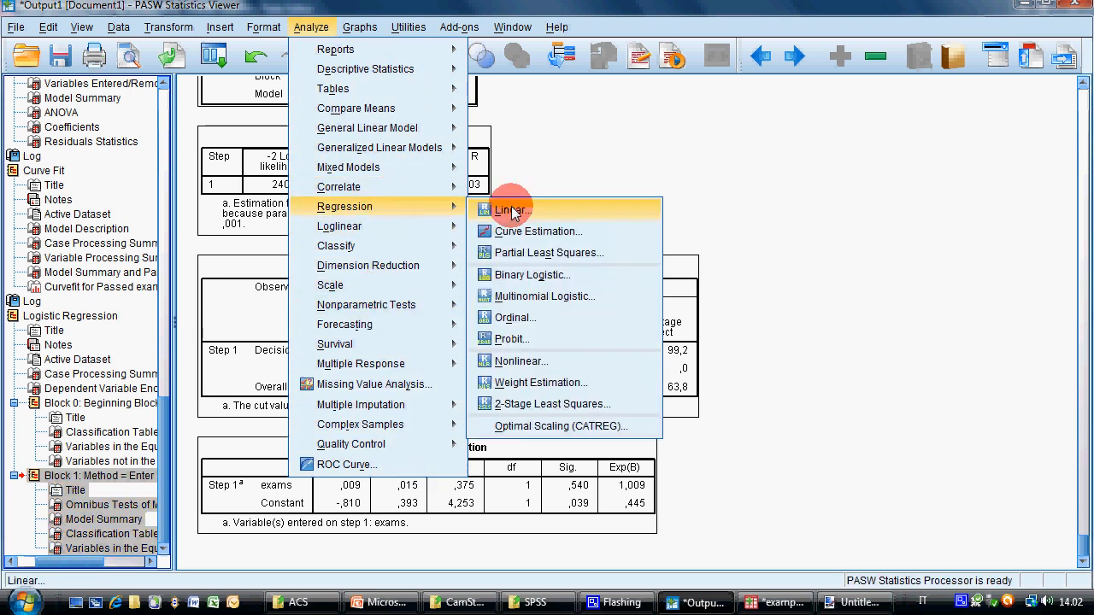
pyautogui.click(521, 276)
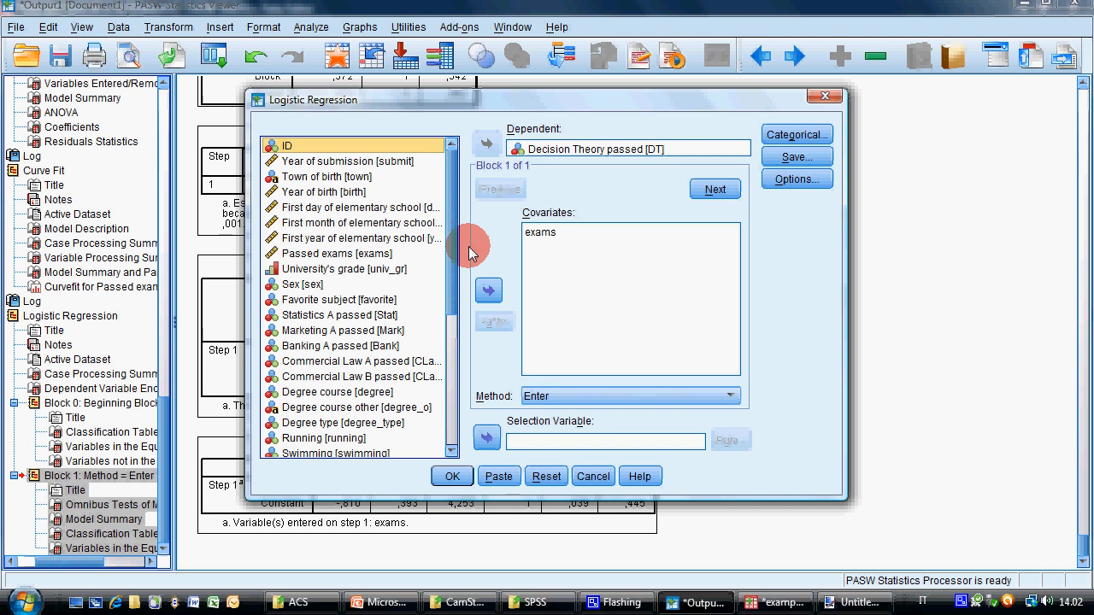
pyautogui.click(611, 147)
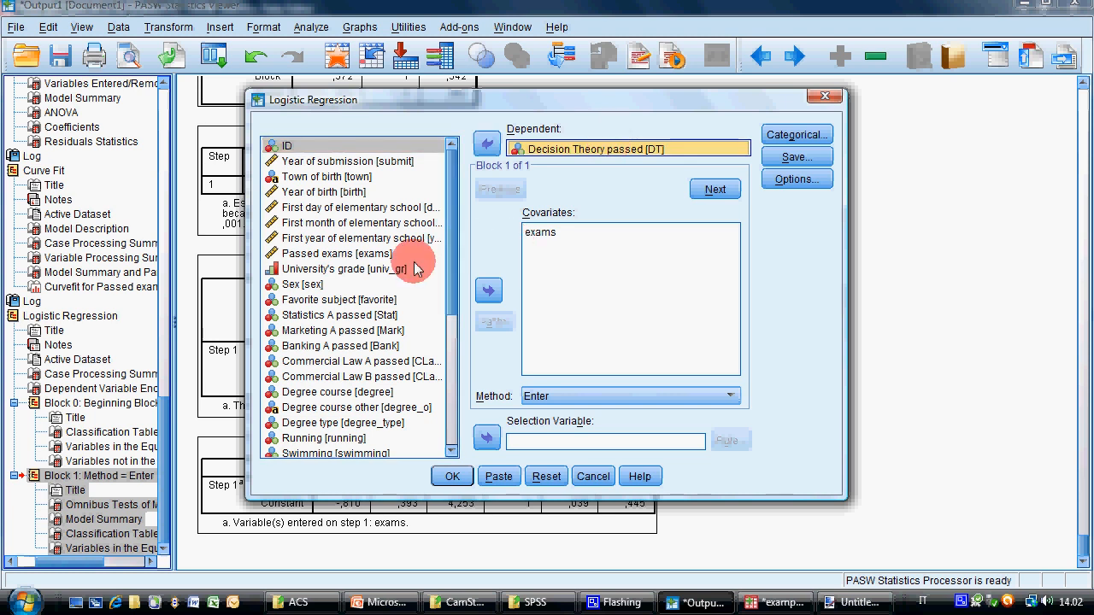
pyautogui.moveTo(246, 282); pyautogui.dragTo(160, 282)
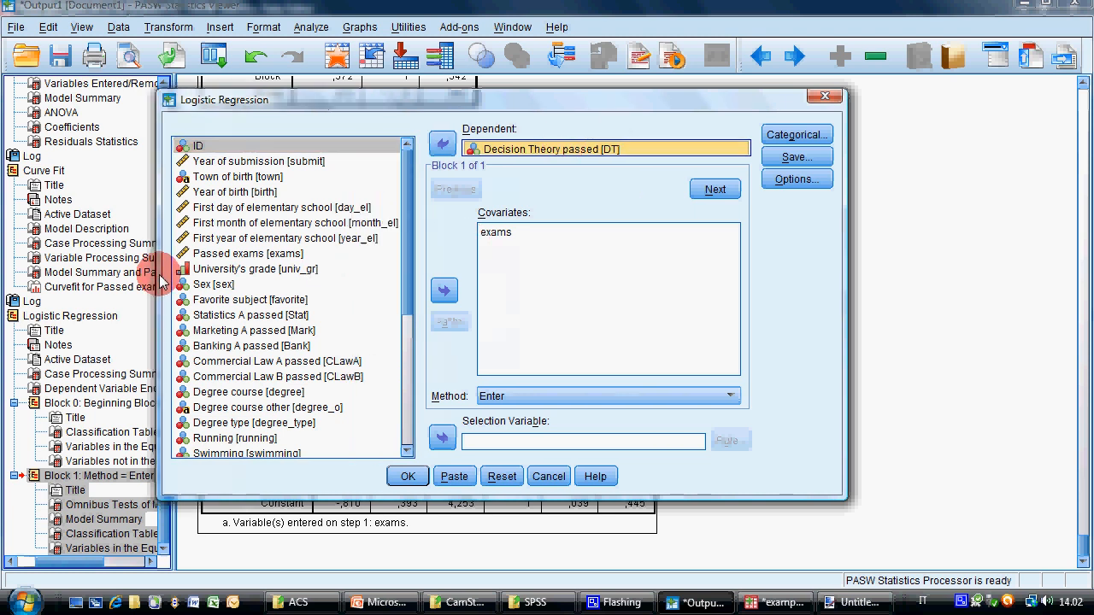
pyautogui.click(442, 143)
pyautogui.moveTo(406, 244); pyautogui.dragTo(411, 363)
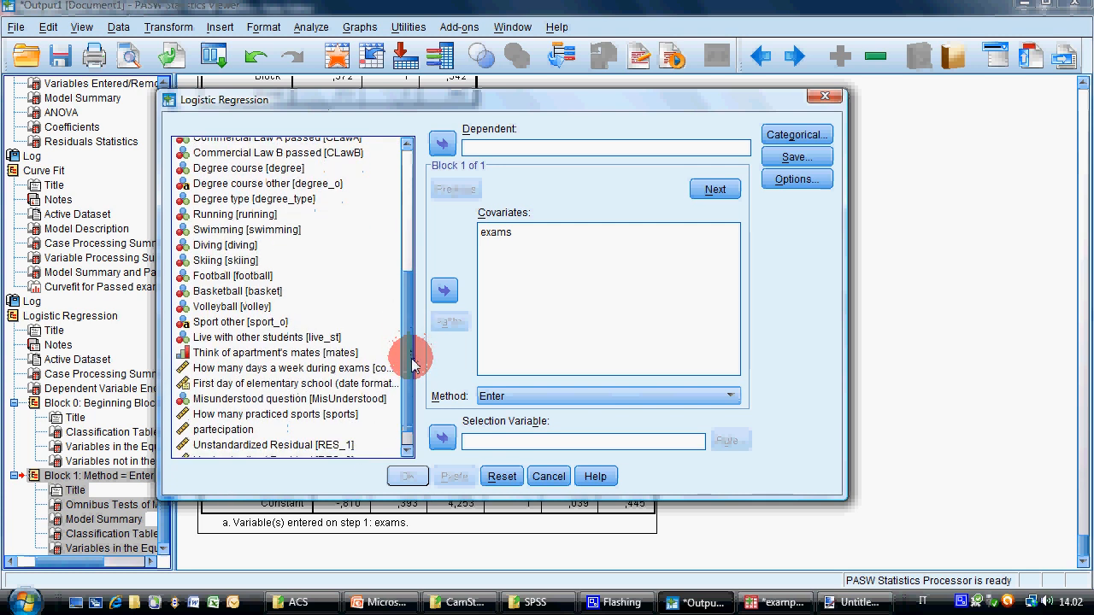
pyautogui.click(297, 337)
pyautogui.click(442, 143)
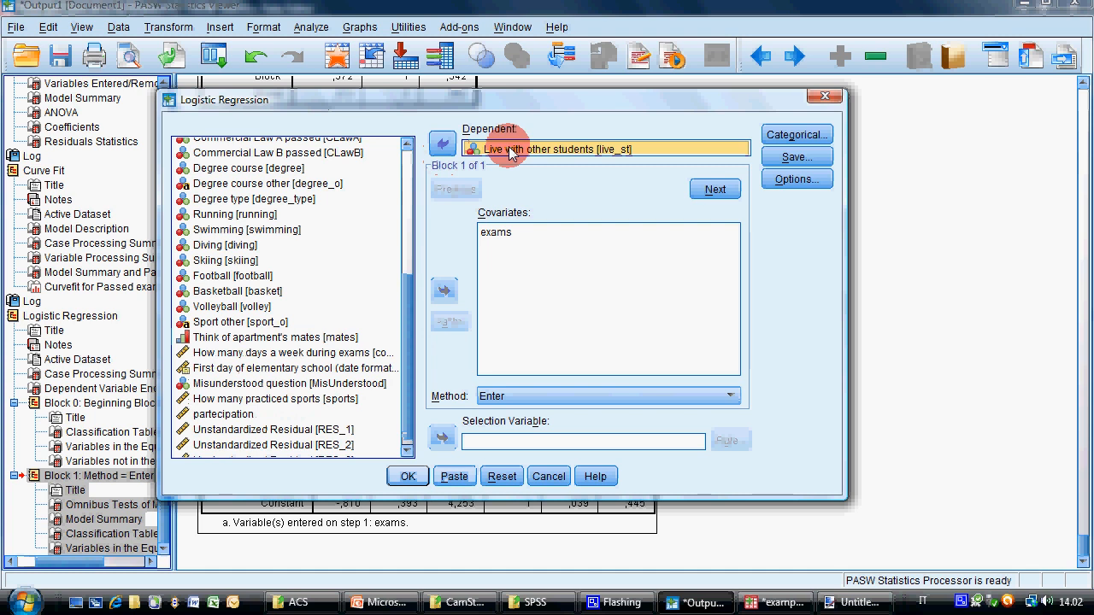
# Add partecipation and Year of birth [birth] to the covariates alongside exams.
pyautogui.click(241, 417)
pyautogui.click(443, 289)
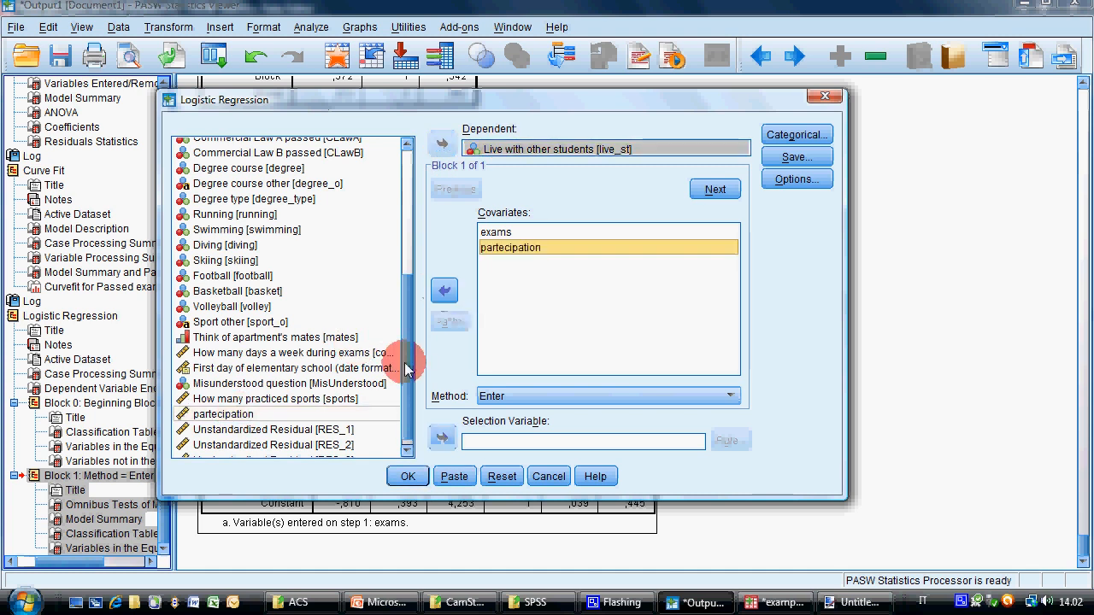
pyautogui.moveTo(407, 346); pyautogui.dragTo(407, 219)
pyautogui.click(222, 255)
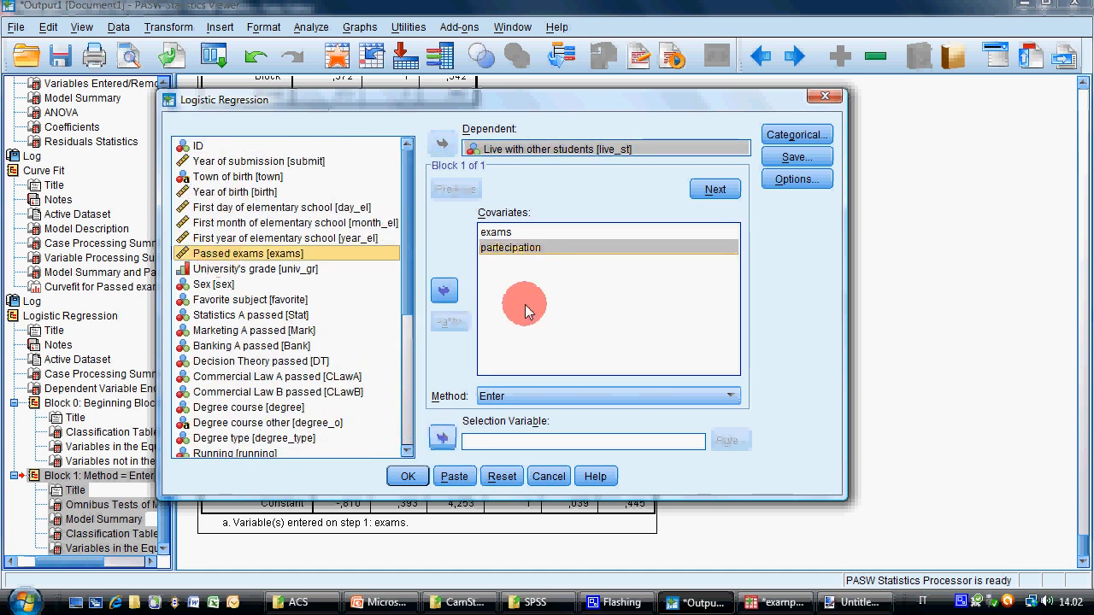
pyautogui.click(449, 291)
pyautogui.click(301, 196)
pyautogui.click(444, 290)
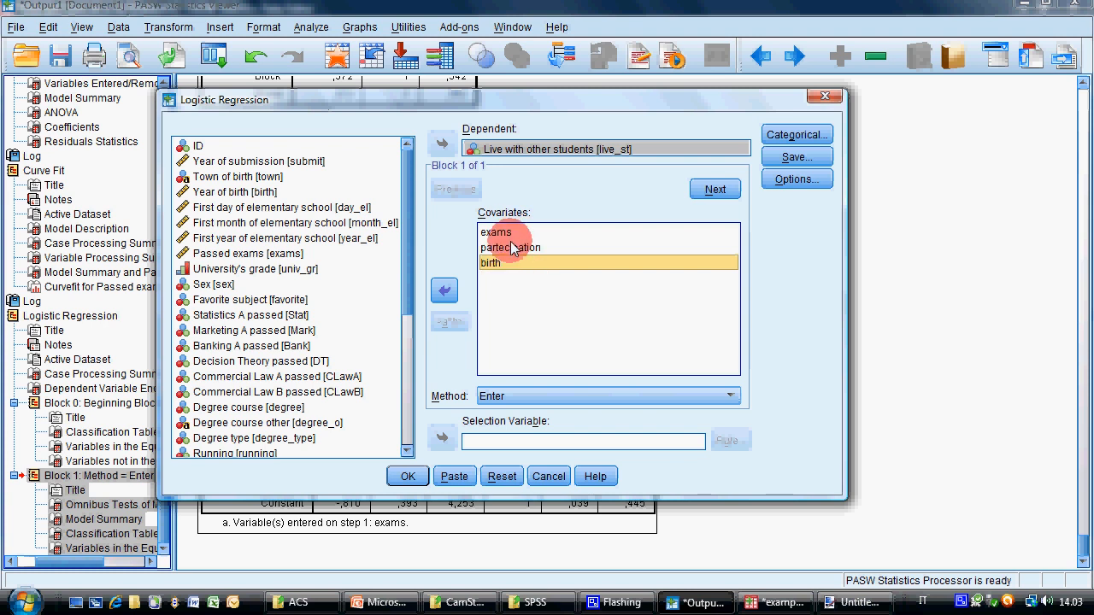
# Run the logistic regression and go to the Classification Table and Variables in the Equation in its output.
pyautogui.click(213, 299)
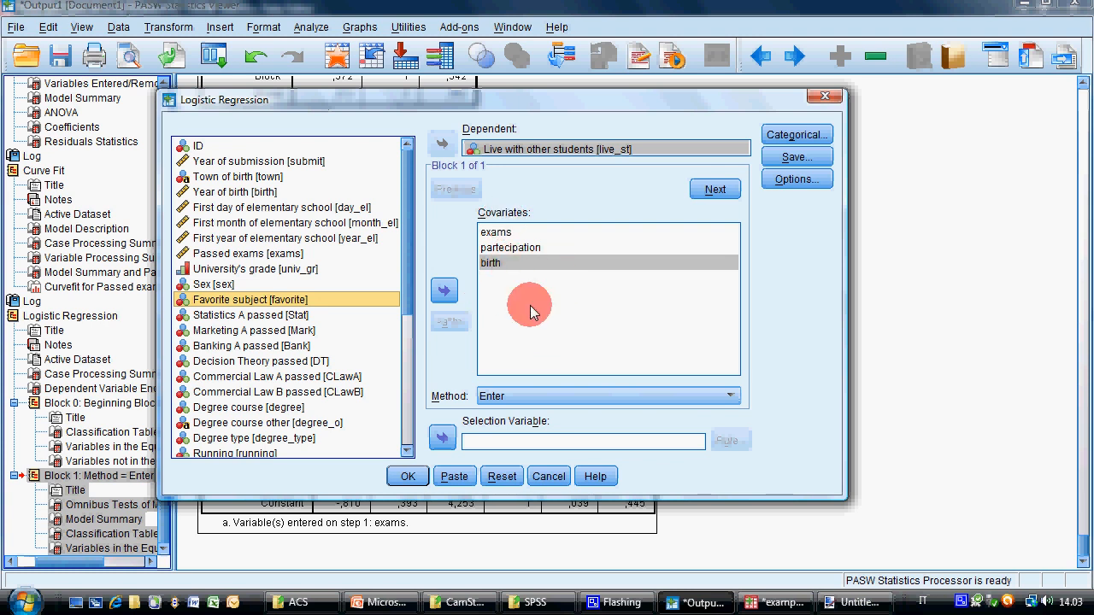
pyautogui.click(410, 477)
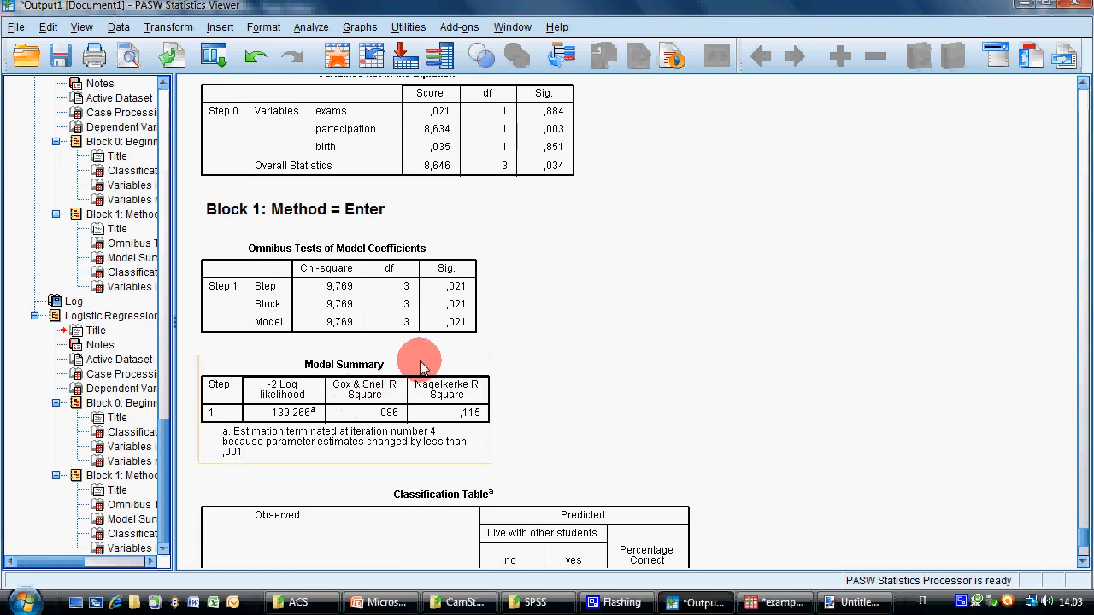
pyautogui.scroll(-2, 387, 395)
pyautogui.scroll(-5, 388, 395)
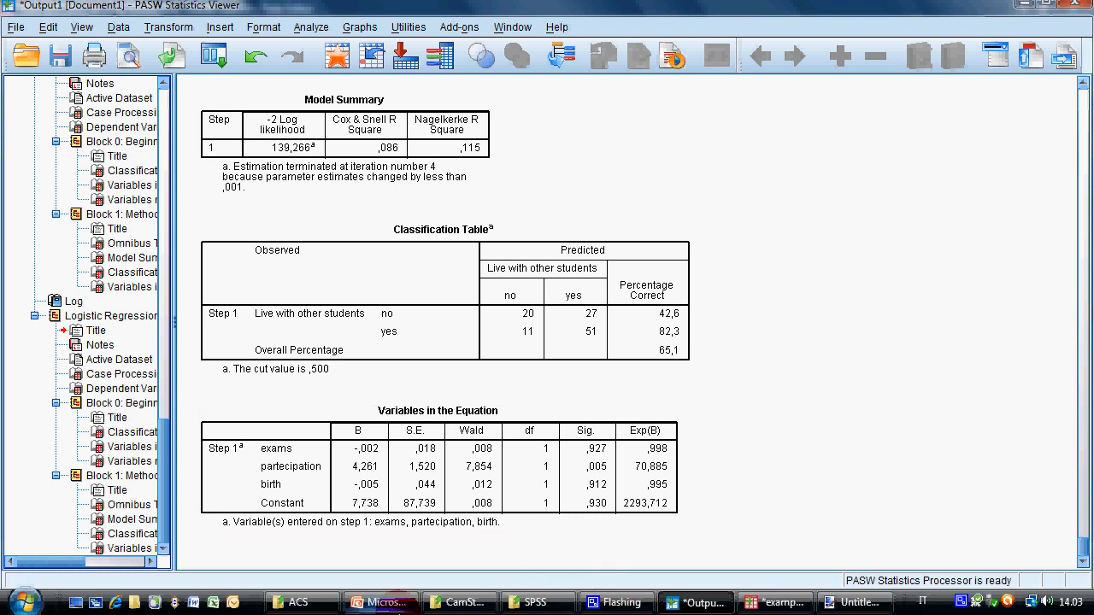
# Switch to PowerPoint, start the slide show and advance past the exercises to the Nonparametric tests philosophy slide.
pyautogui.click(395, 604)
pyautogui.click(911, 580)
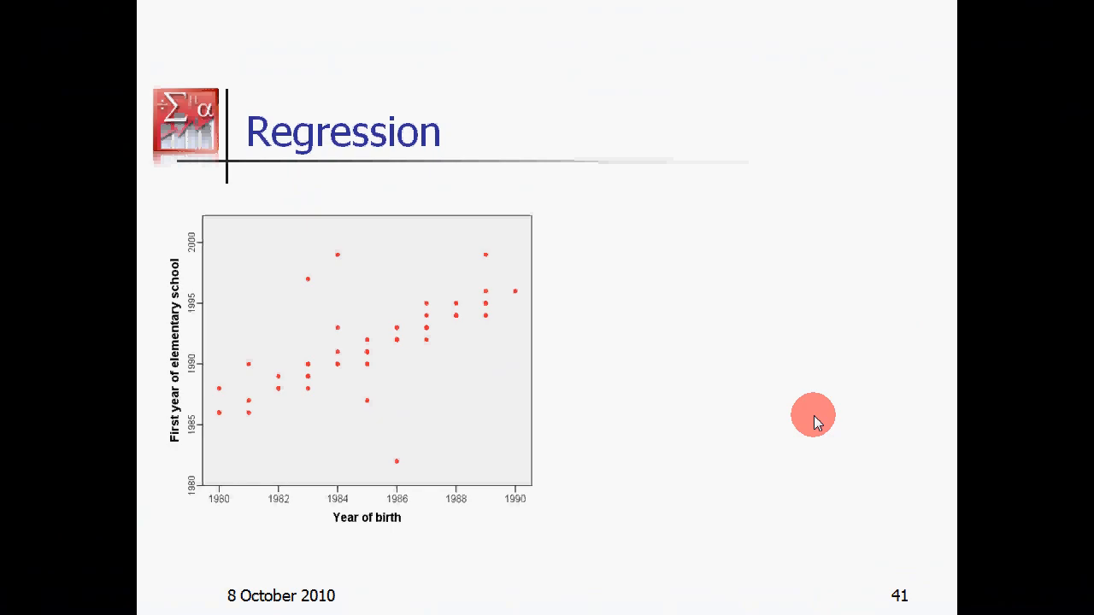
pyautogui.click(814, 415)
pyautogui.click(814, 415)
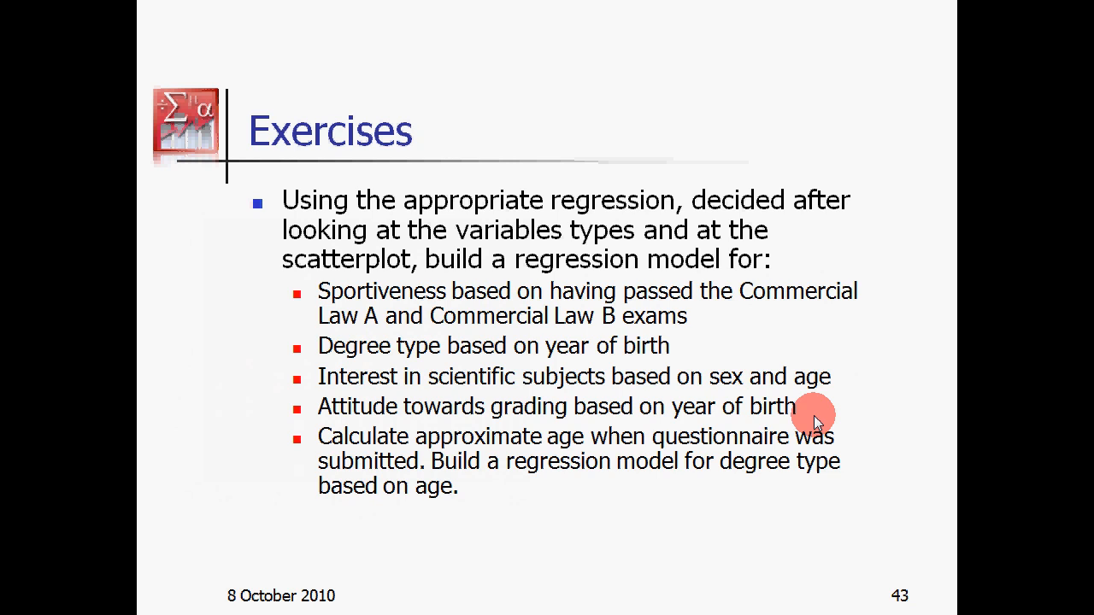
pyautogui.click(814, 415)
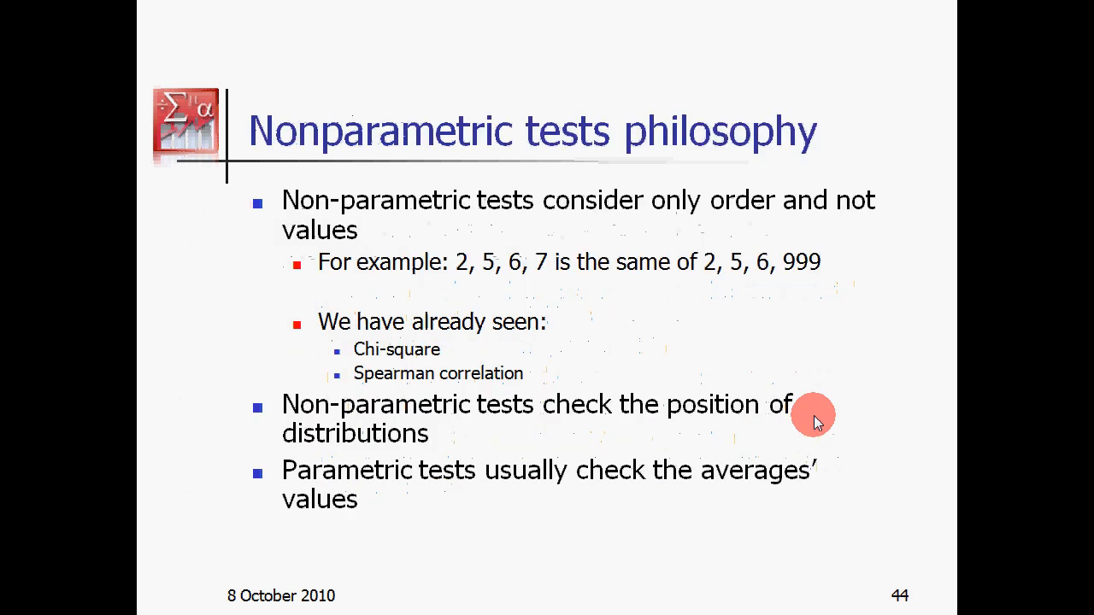
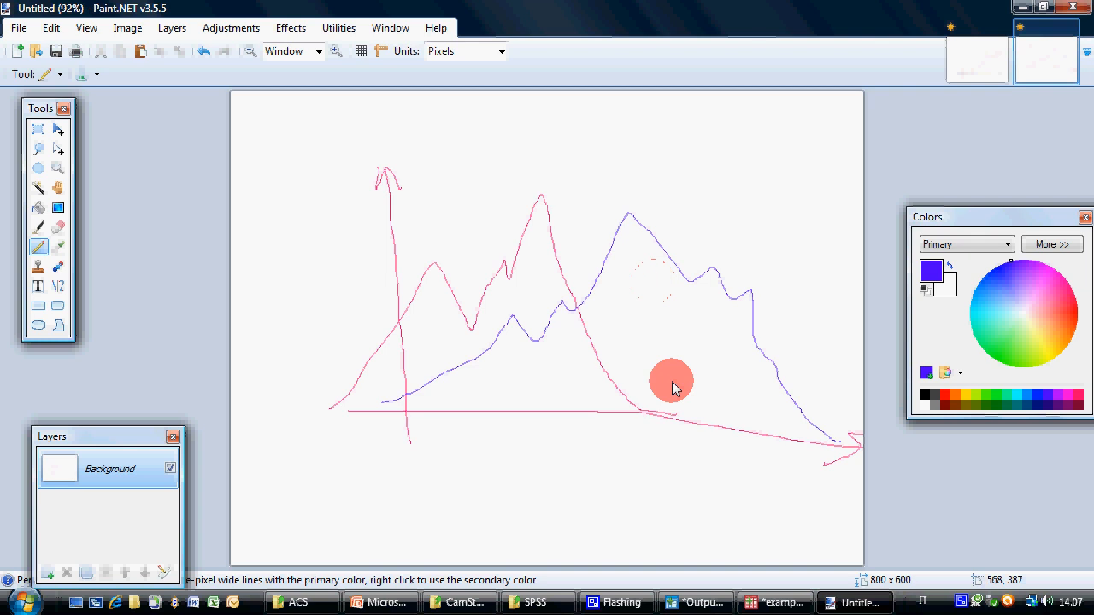
# Mark the two distributions' positions on the horizontal axis, in blue for the blue curve and in magenta for the pink curve.
pyautogui.moveTo(650, 403); pyautogui.dragTo(655, 430)
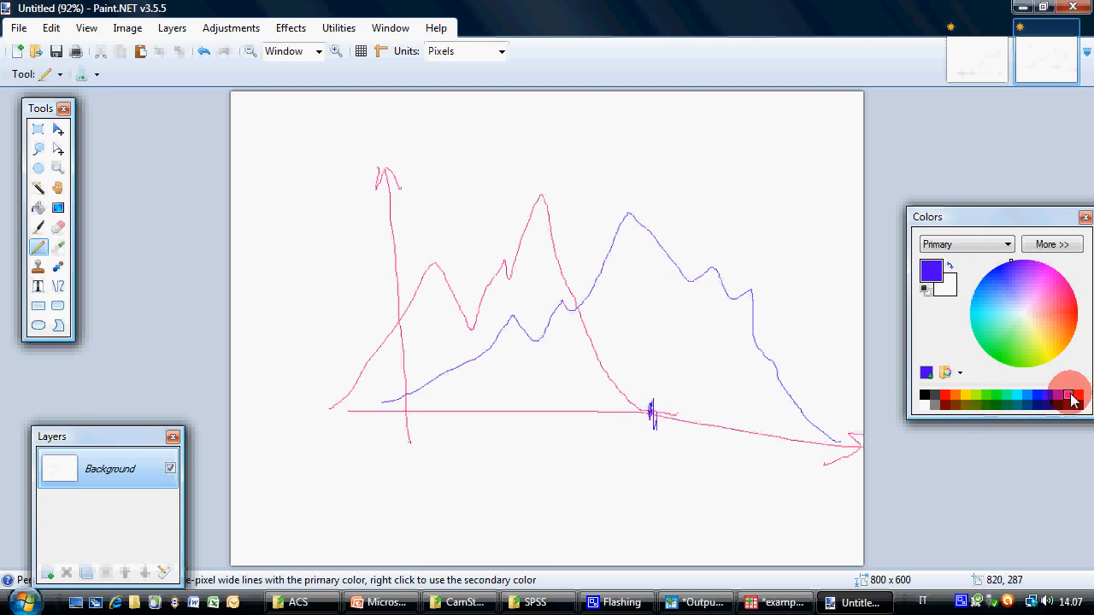
pyautogui.click(1071, 399)
pyautogui.moveTo(487, 415)
pyautogui.mouseDown()
pyautogui.moveTo(493, 428)
pyautogui.moveTo(495, 412)
pyautogui.mouseUp()
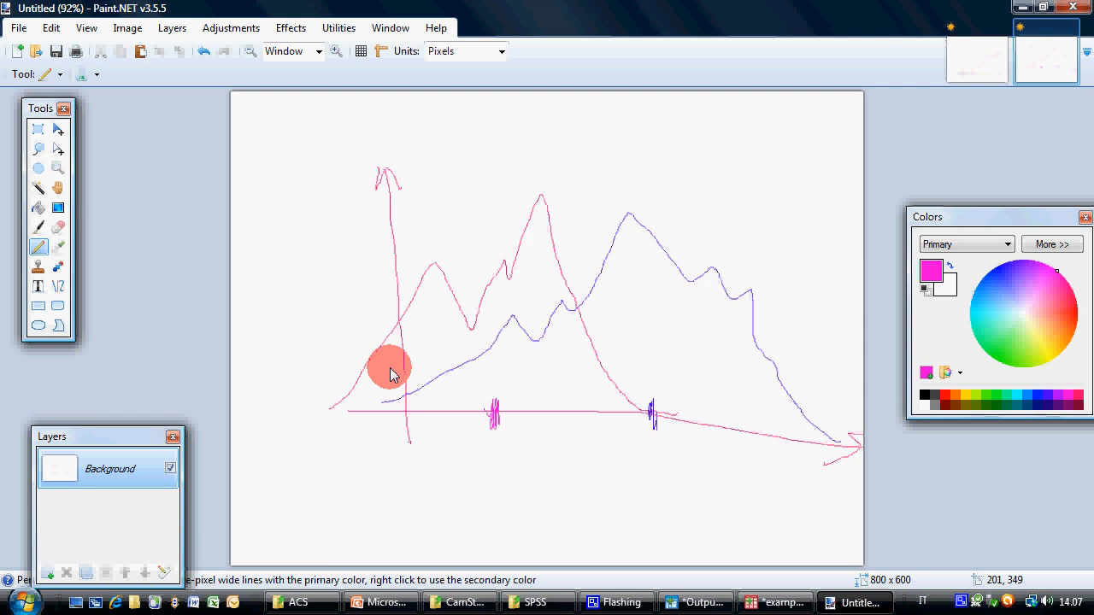
# Switch to the PASW Statistics Data Editor and start a nonparametric Independent Samples test with the Customize analysis objective.
pyautogui.click(776, 603)
pyautogui.click(382, 602)
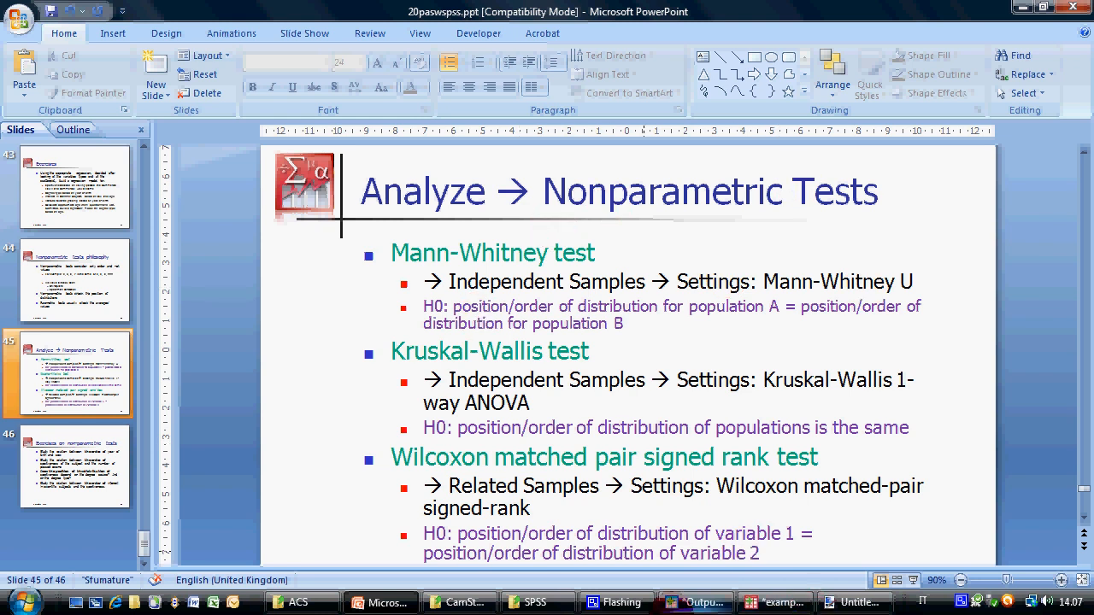
pyautogui.click(774, 603)
pyautogui.click(219, 26)
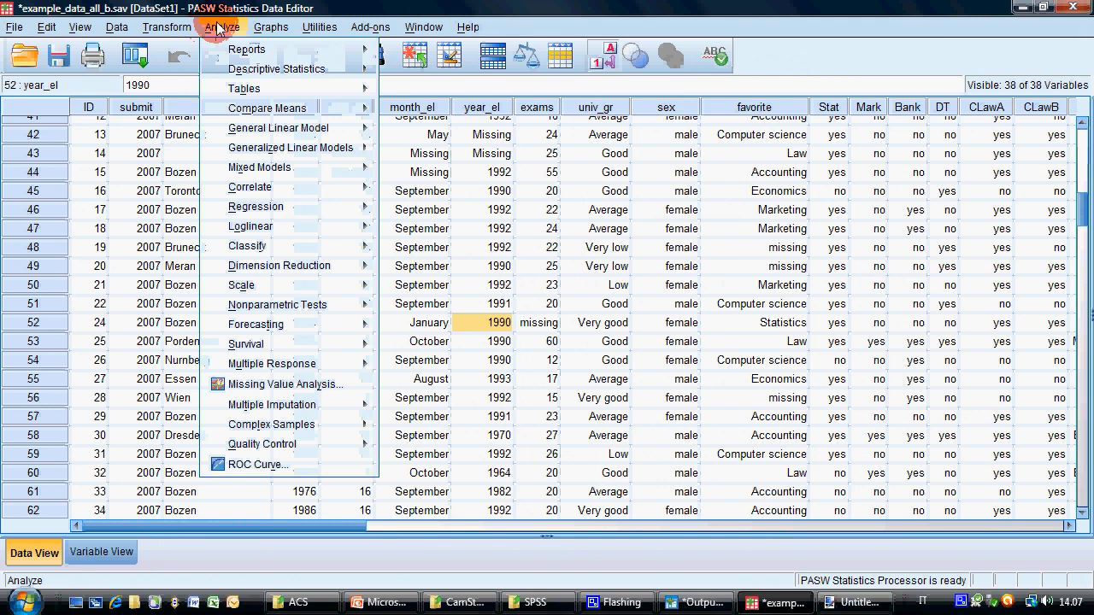
pyautogui.moveTo(335, 317)
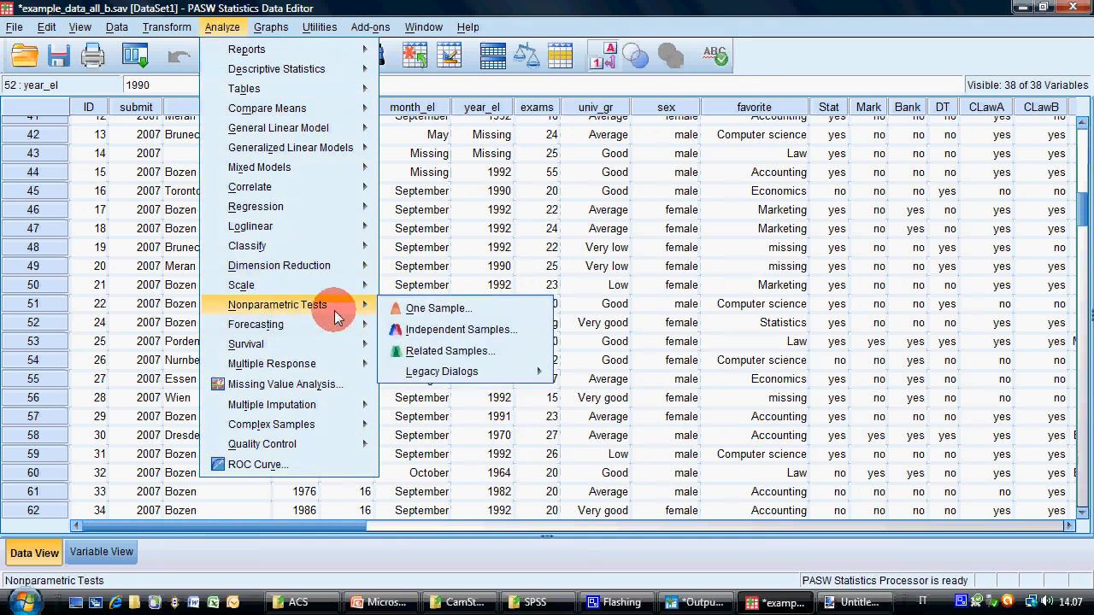
pyautogui.click(427, 333)
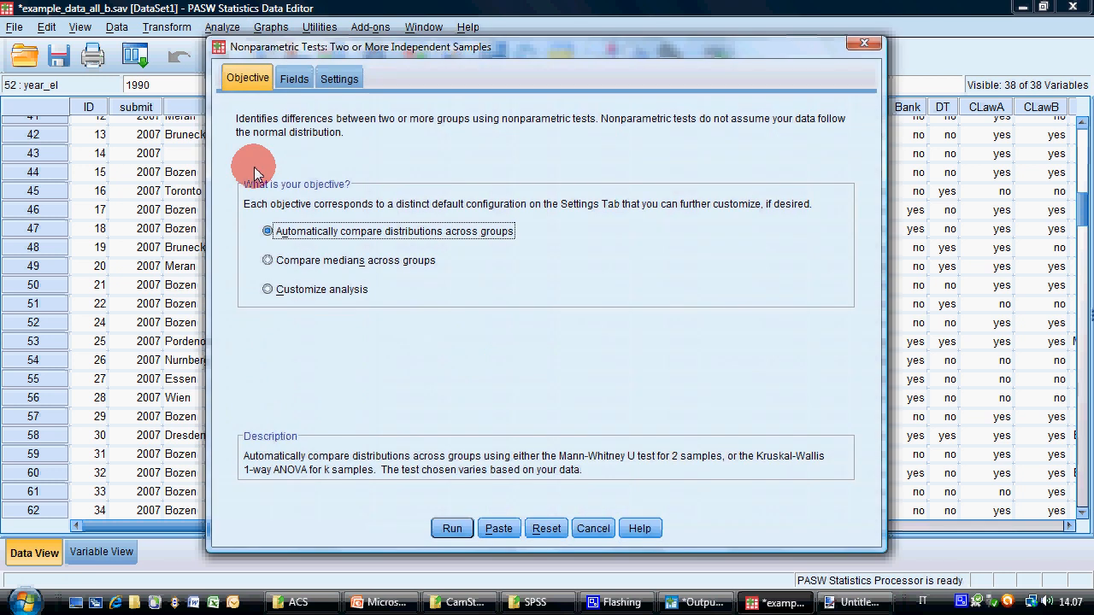
pyautogui.click(305, 289)
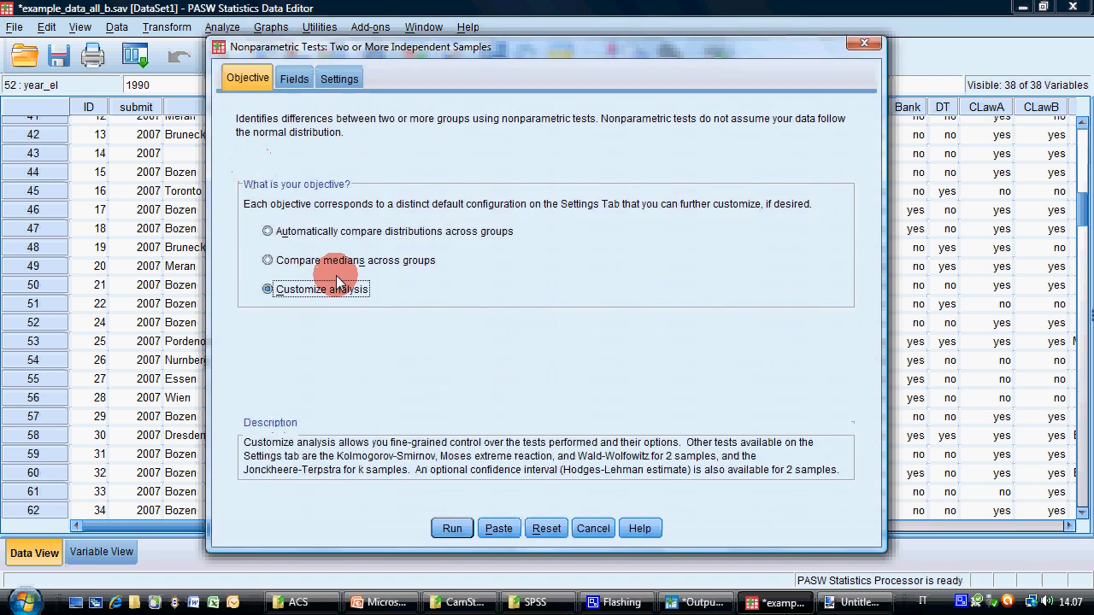
# Assign Passed exams as the test field and Sex as the grouping variable.
pyautogui.click(294, 80)
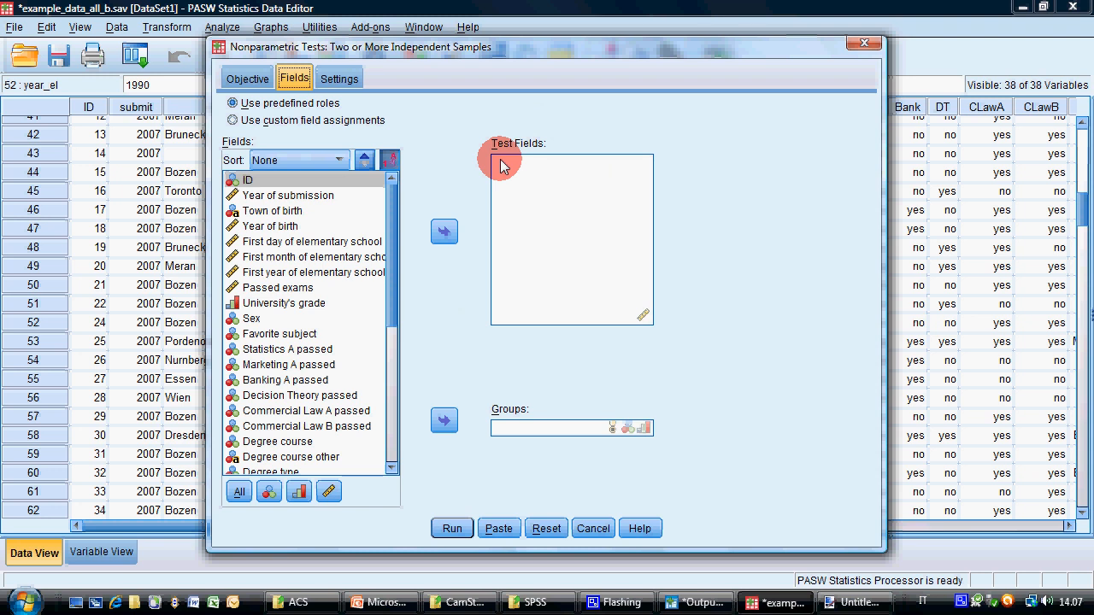
pyautogui.click(277, 287)
pyautogui.click(443, 232)
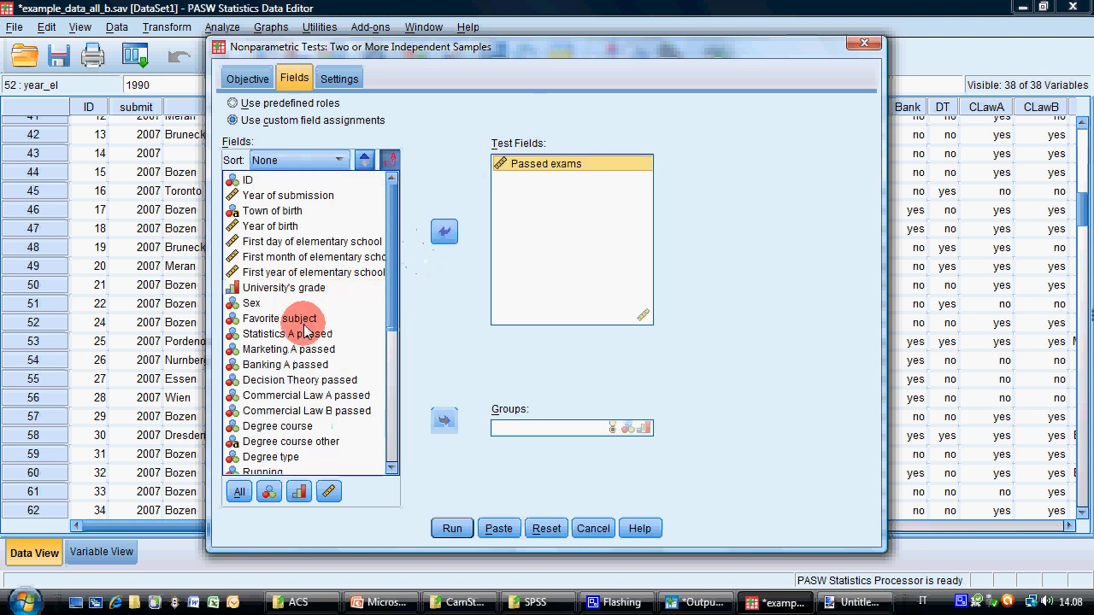
pyautogui.click(251, 303)
pyautogui.click(438, 418)
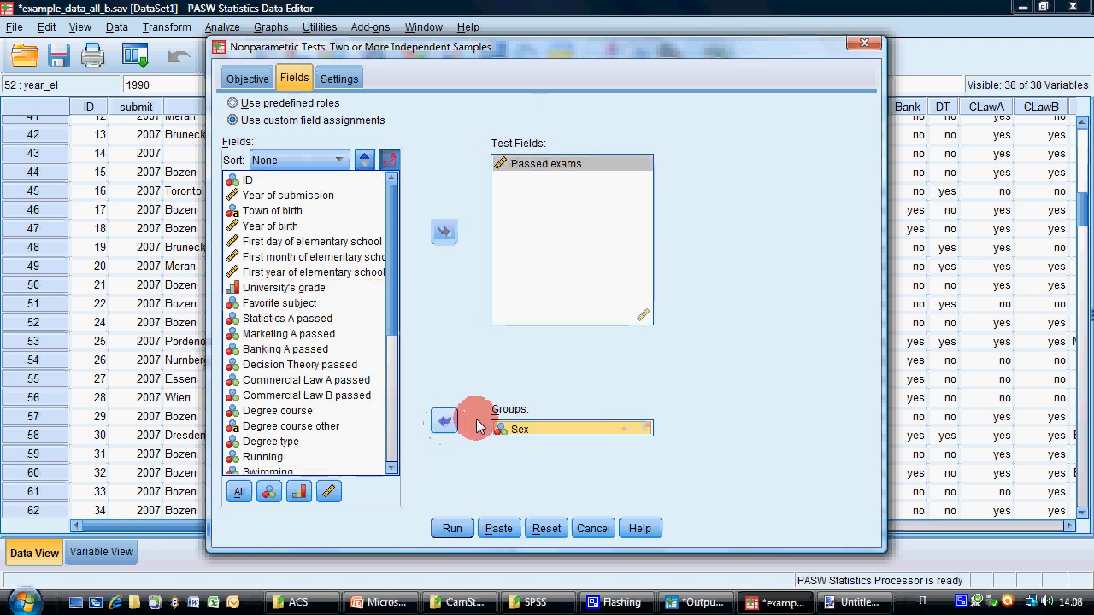
pyautogui.click(547, 448)
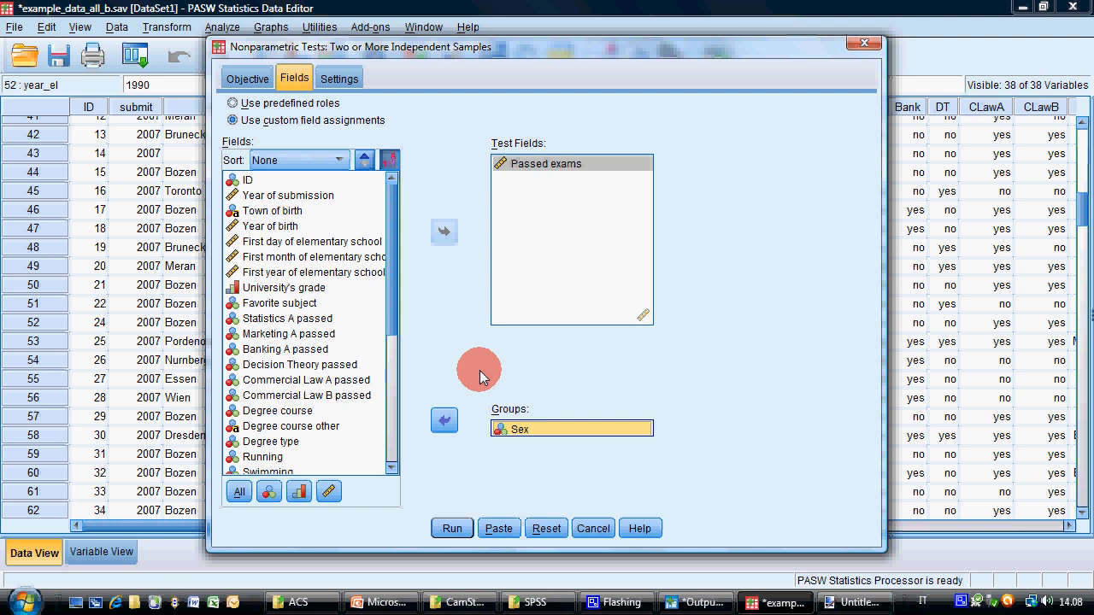
# Customize the tests to use Mann-Whitney U (2 samples), run the analysis and view its Hypothesis Test Summary.
pyautogui.click(340, 78)
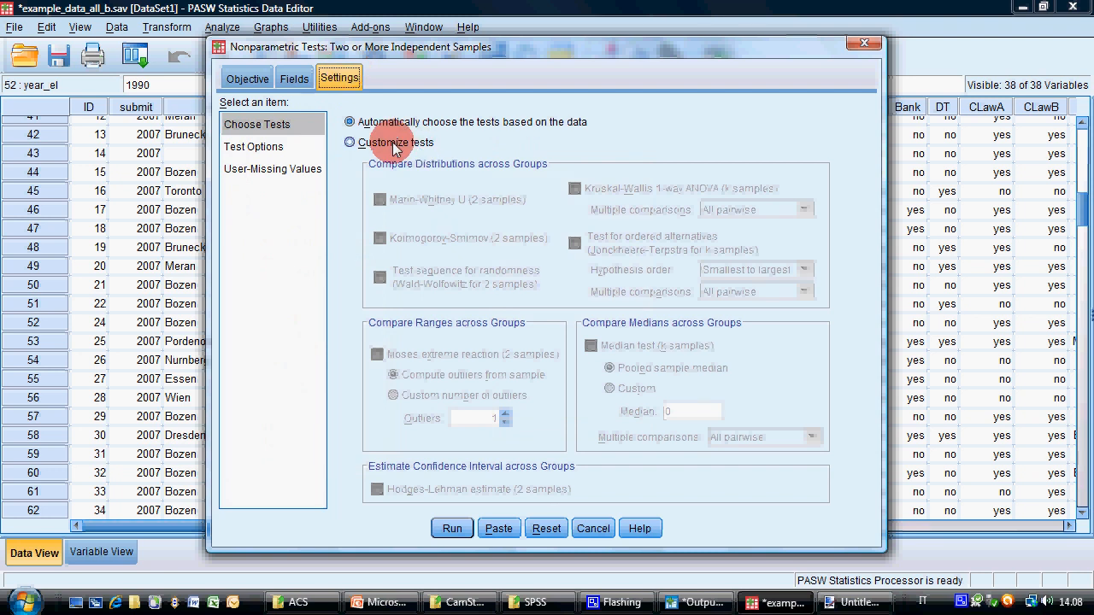
pyautogui.click(419, 150)
pyautogui.click(426, 203)
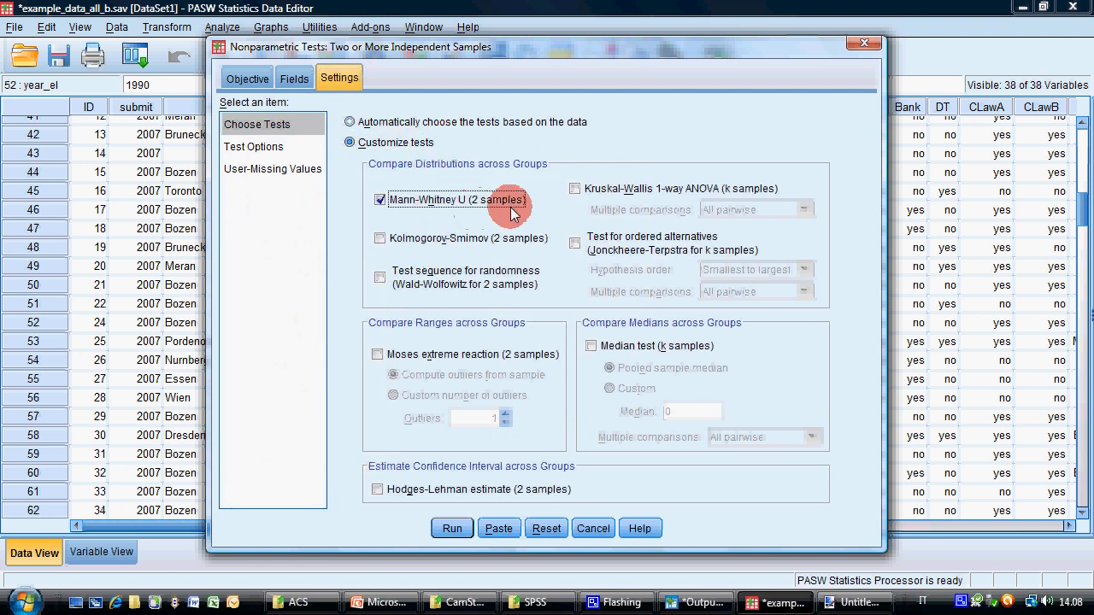
pyautogui.click(450, 527)
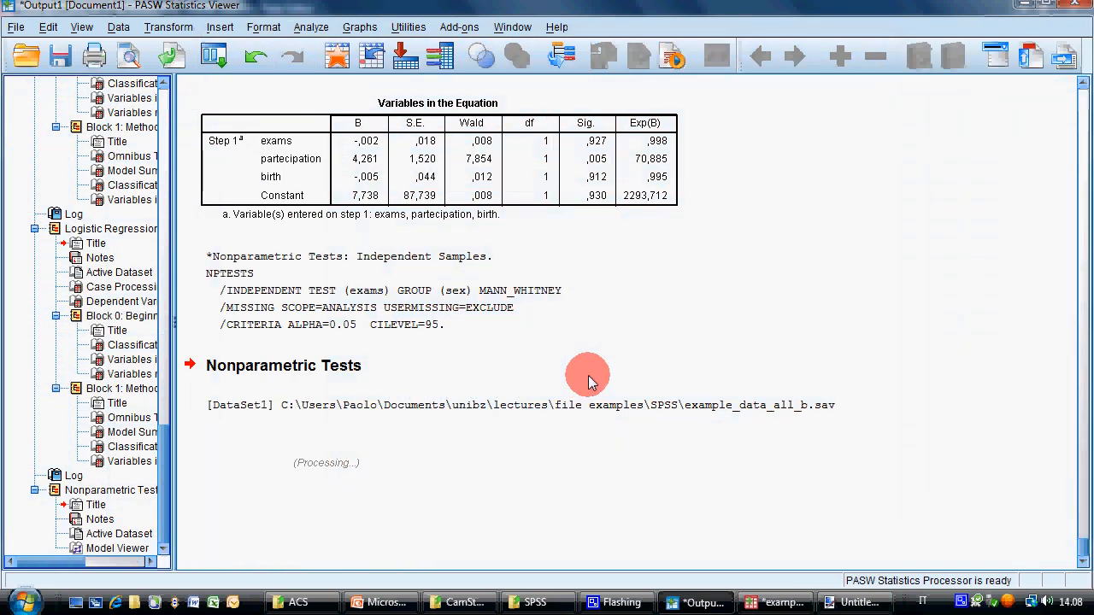
pyautogui.click(567, 360)
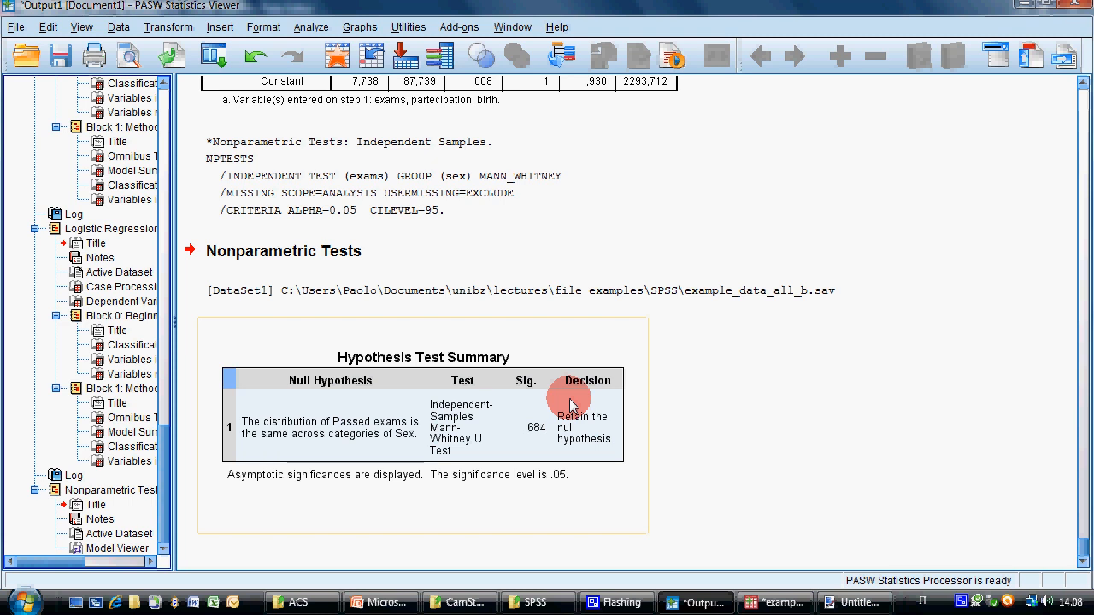
# Start another nonparametric Independent Samples test and replace Passed exams with Year of birth as the test field.
pyautogui.click(316, 27)
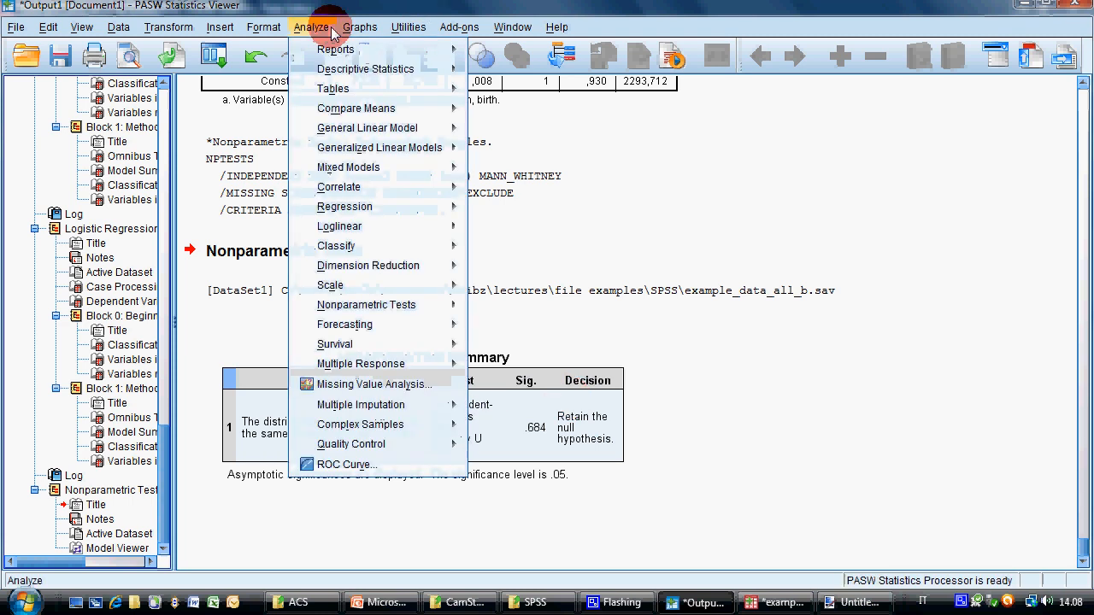
pyautogui.moveTo(376, 305)
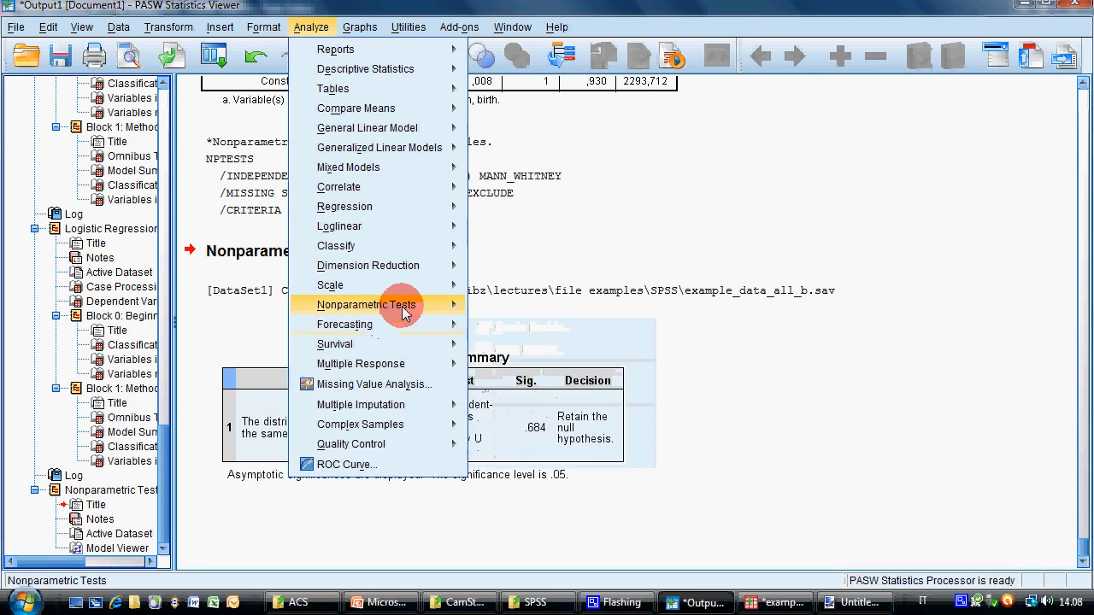
pyautogui.click(526, 326)
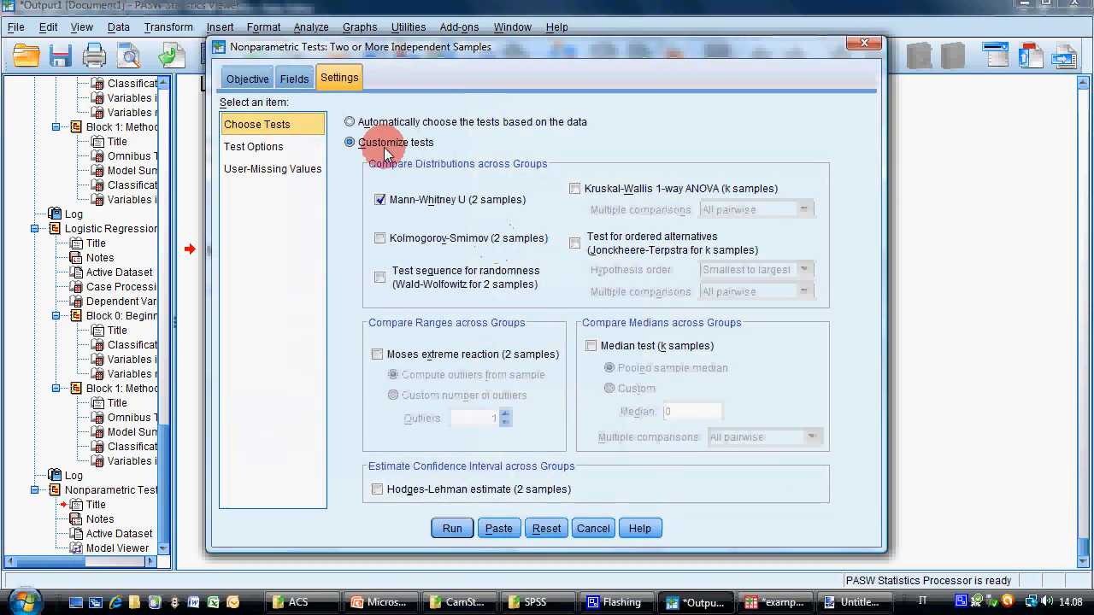
pyautogui.click(294, 78)
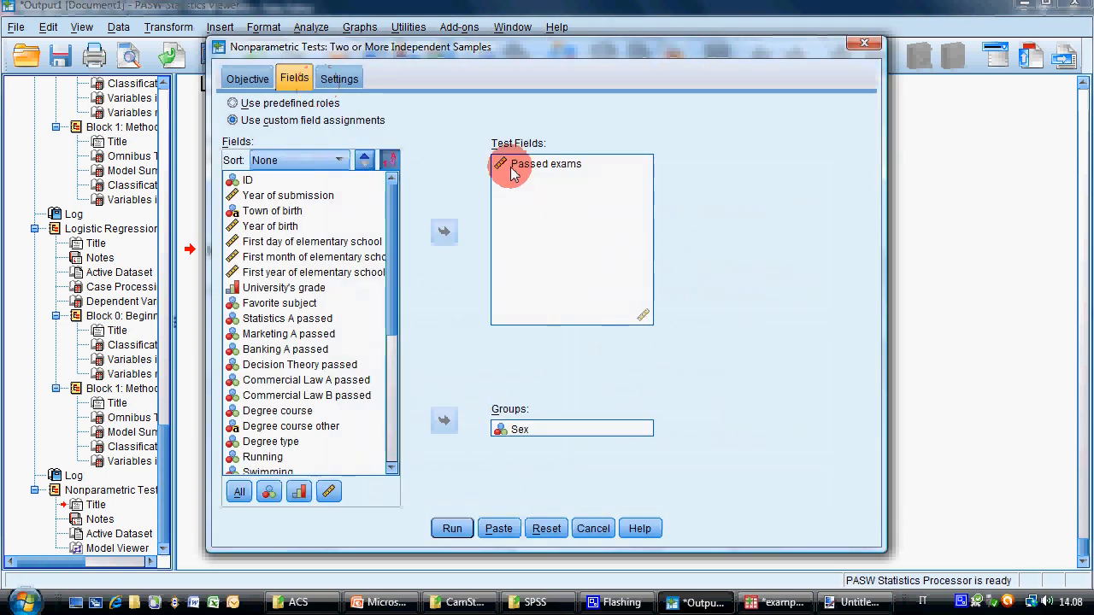
pyautogui.click(513, 163)
pyautogui.click(443, 231)
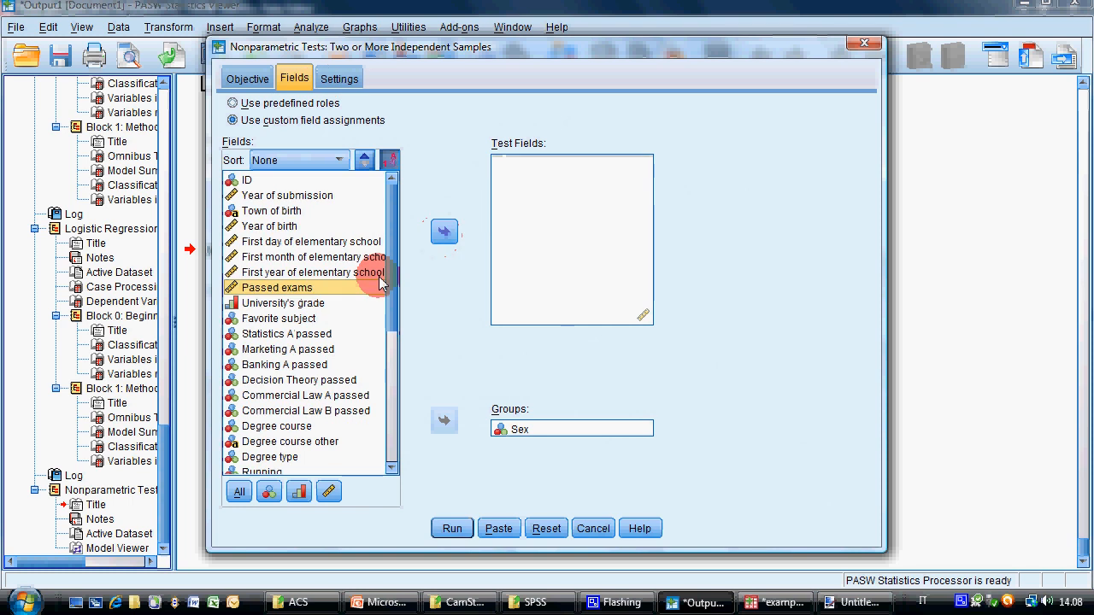
pyautogui.moveTo(392, 284); pyautogui.dragTo(307, 318)
pyautogui.click(273, 226)
pyautogui.click(443, 231)
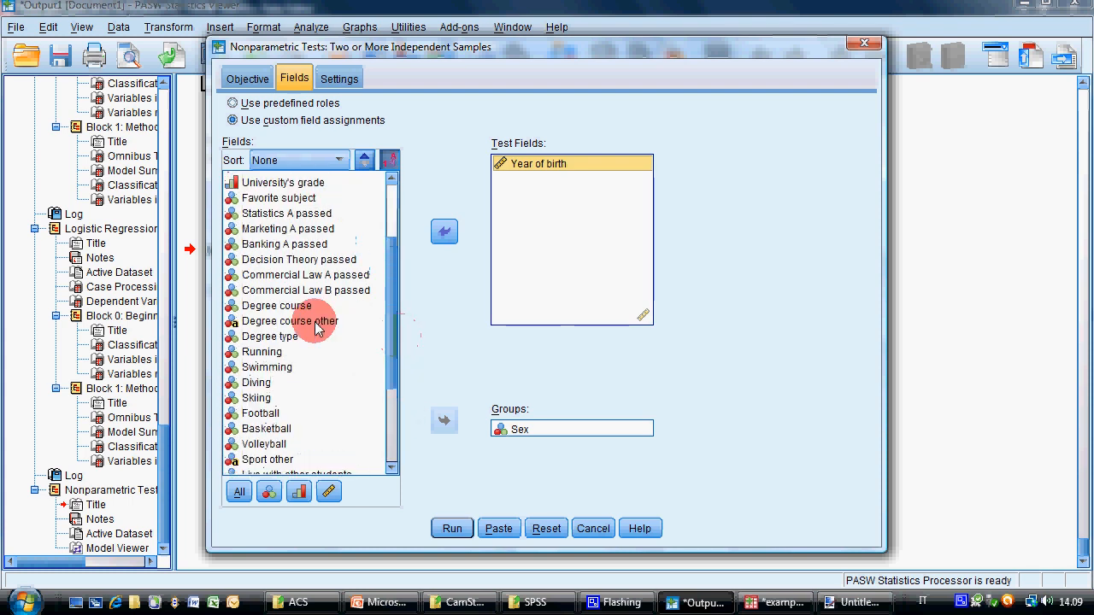
# Set Degree type as the grouping variable instead of Sex and run the Mann-Whitney test.
pyautogui.click(265, 335)
pyautogui.click(443, 419)
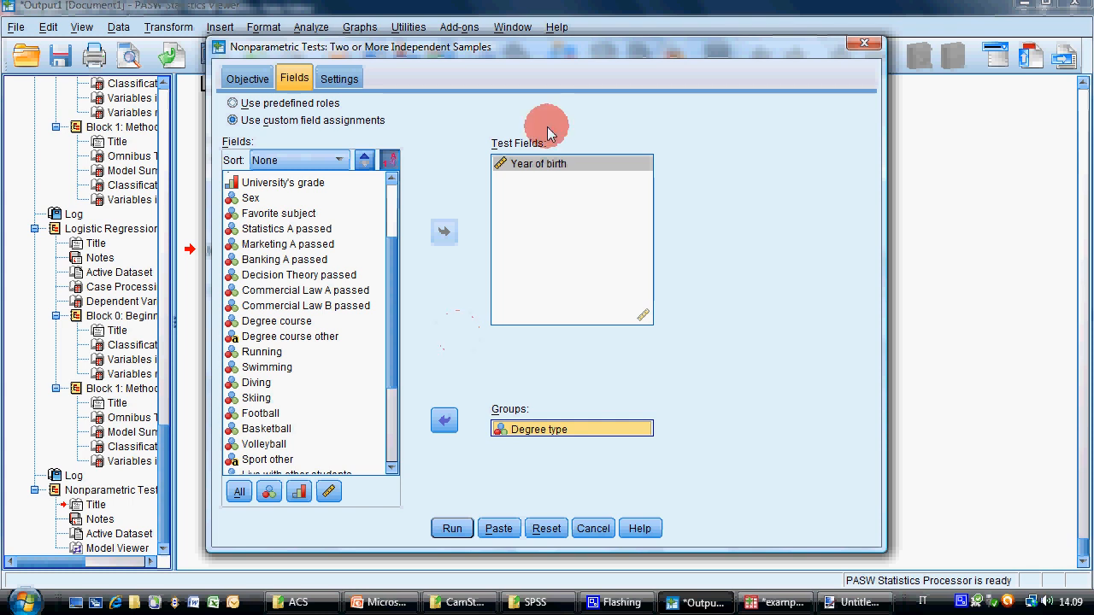
pyautogui.click(453, 528)
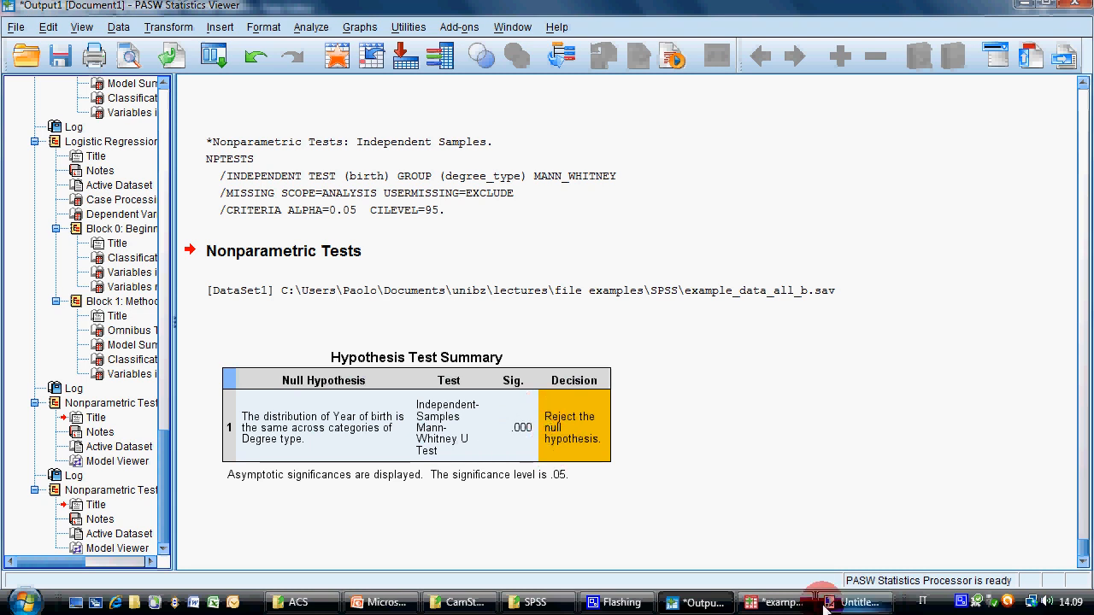
# Switch to PowerPoint to review the Mann-Whitney null hypothesis, then return to the Statistics Viewer and examine the Hypothesis Test Summary.
pyautogui.click(405, 603)
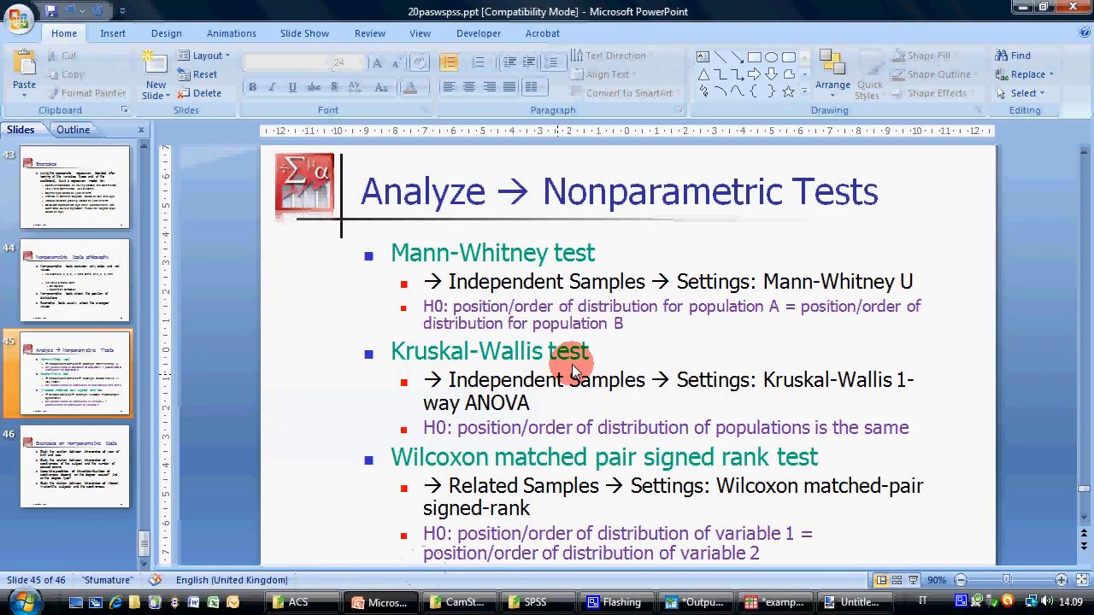
pyautogui.moveTo(486, 309); pyautogui.dragTo(836, 322)
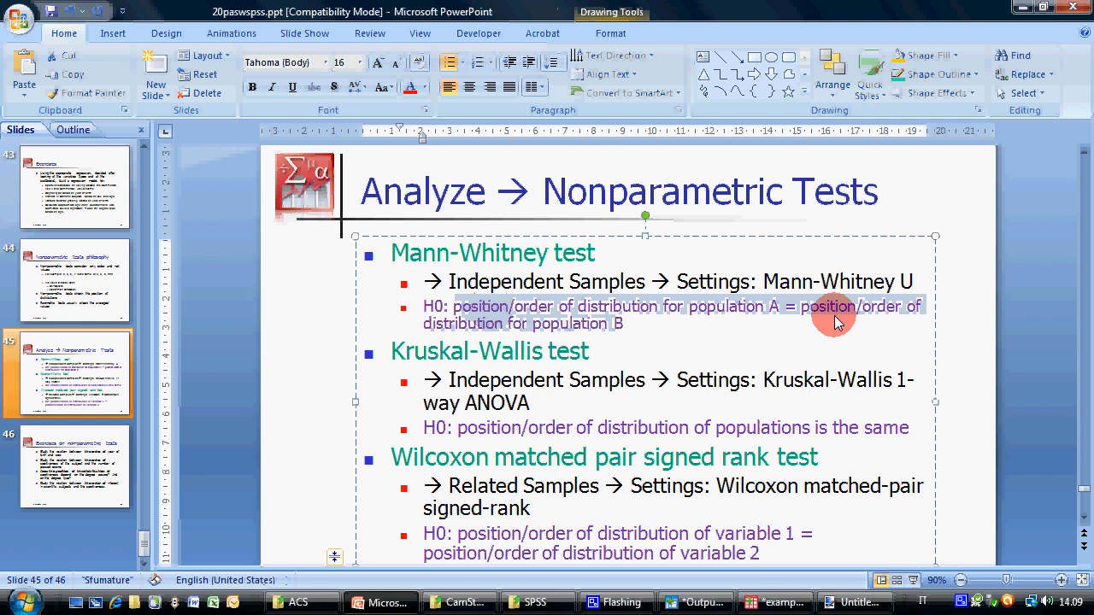
pyautogui.click(726, 354)
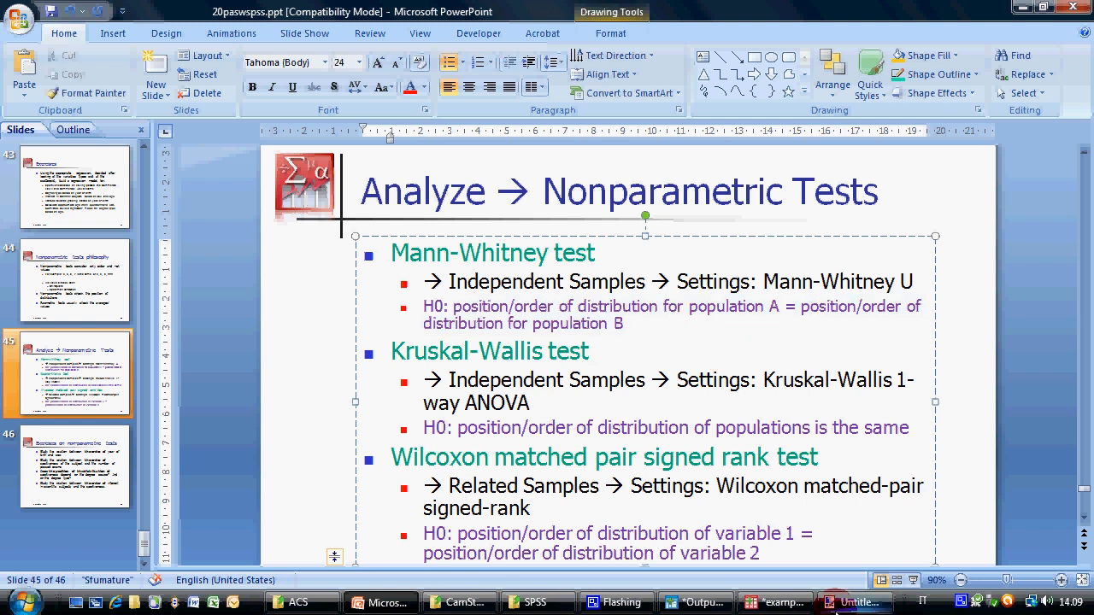
pyautogui.click(705, 603)
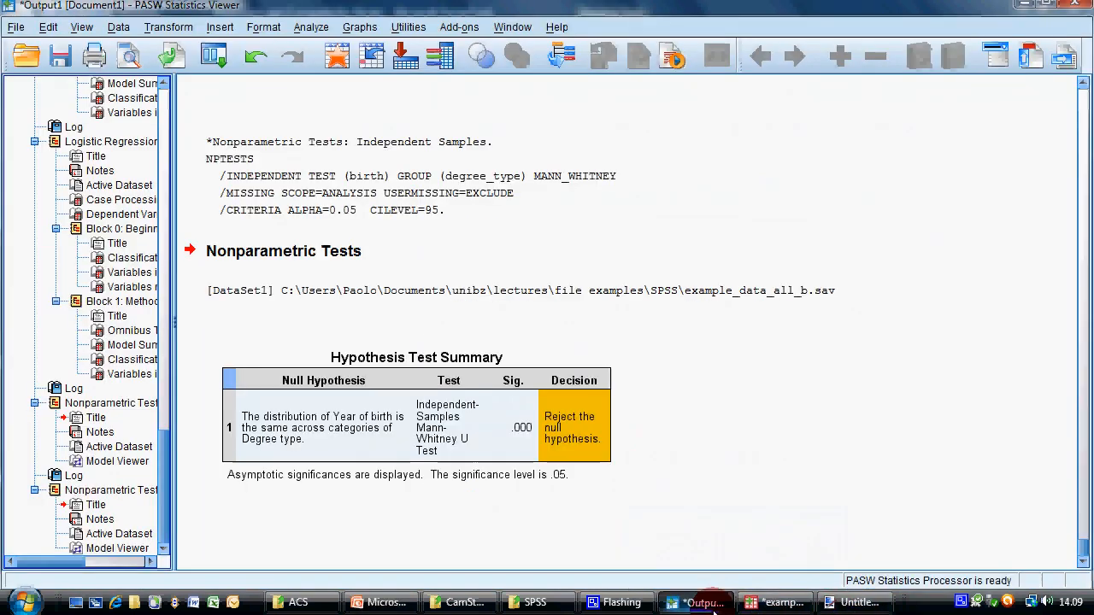
pyautogui.click(520, 429)
pyautogui.click(443, 390)
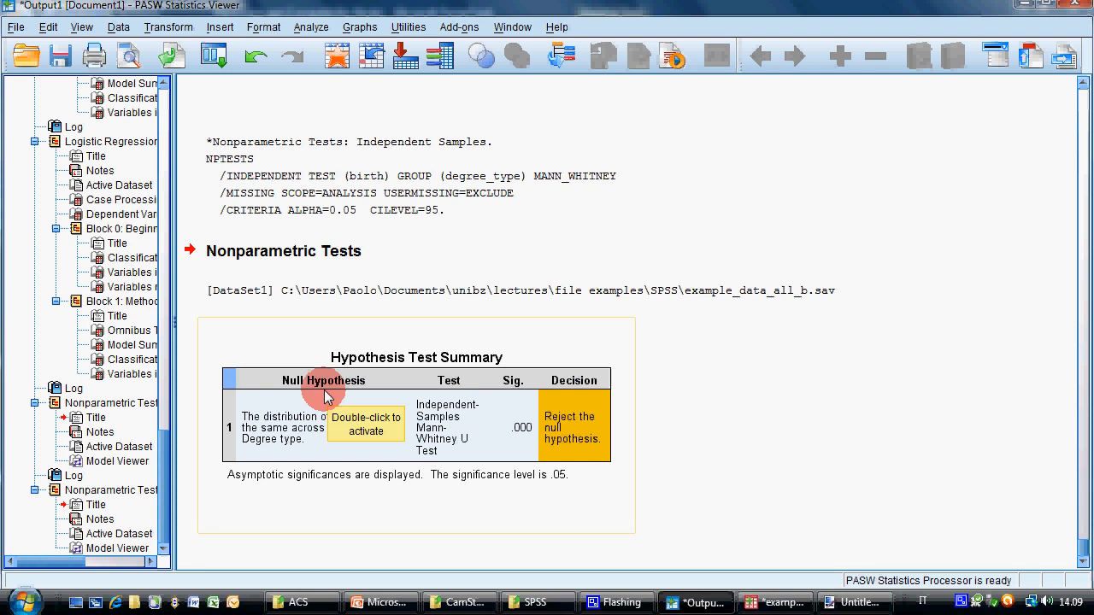
pyautogui.click(310, 26)
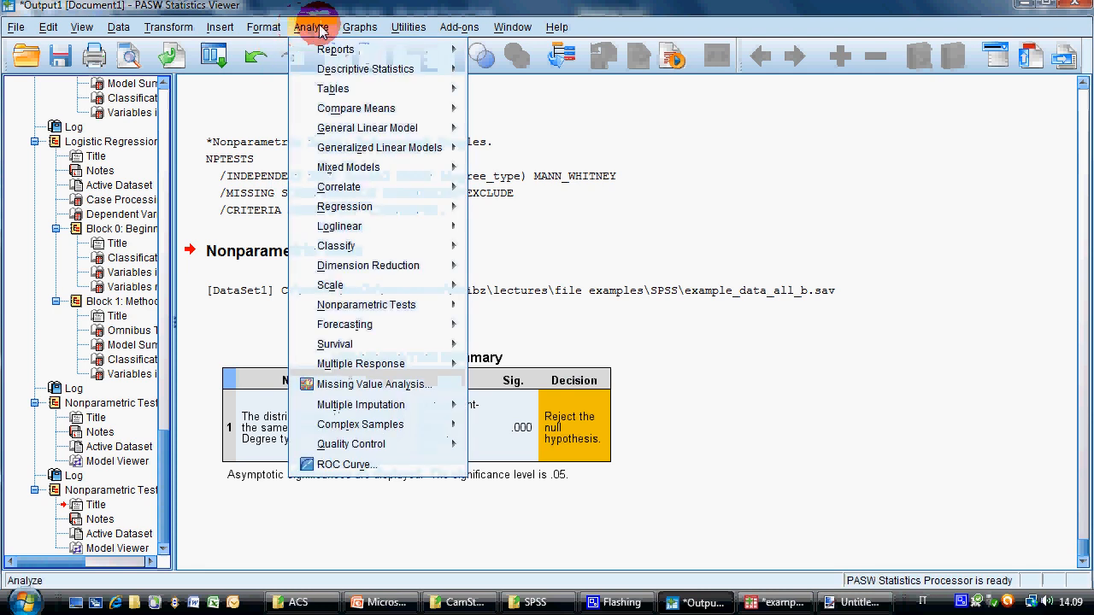
pyautogui.moveTo(360, 26)
pyautogui.click(379, 49)
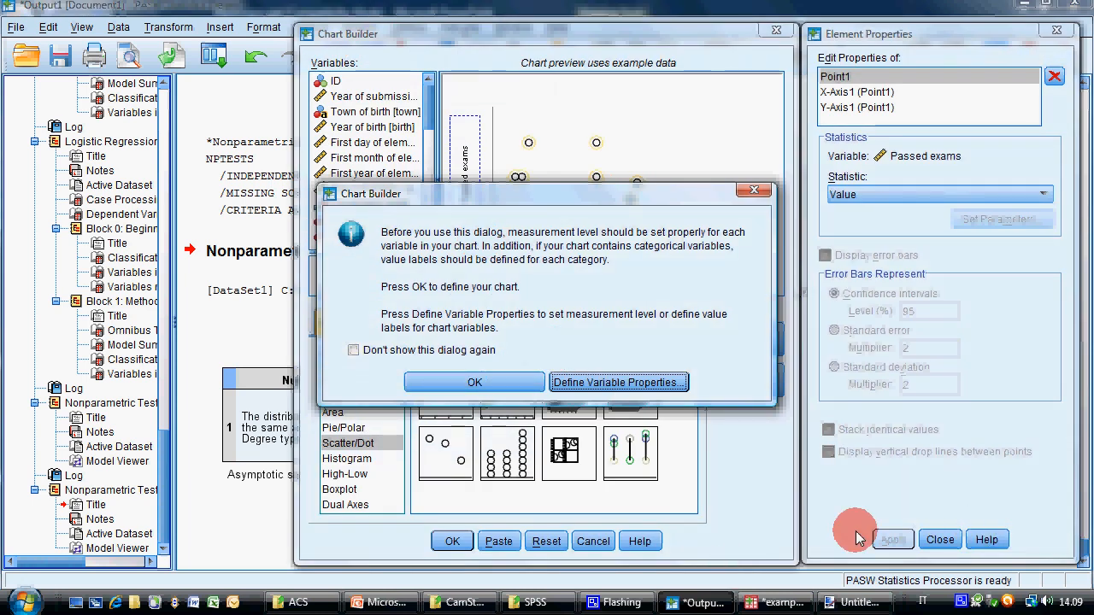
pyautogui.click(477, 383)
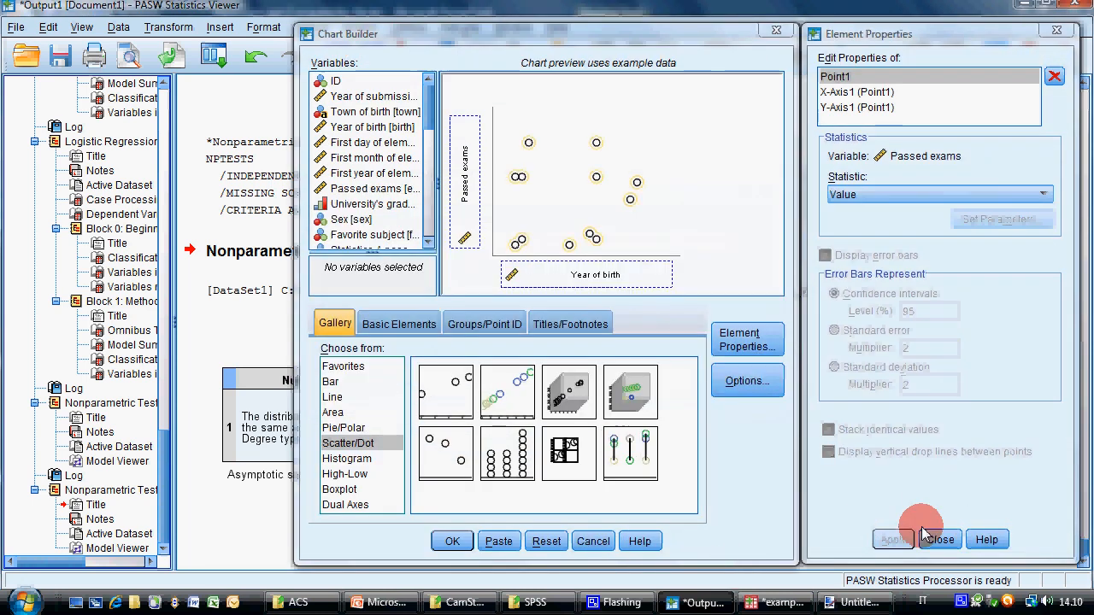
pyautogui.click(511, 552)
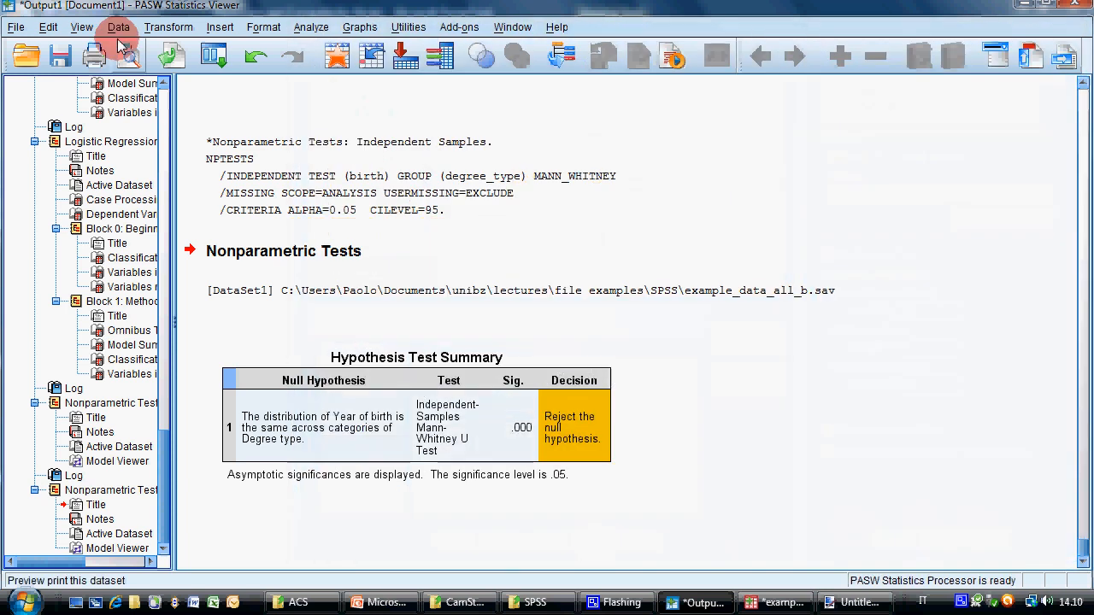
# Split the file by Degree type using Compare groups, sorting the file by the grouping variable.
pyautogui.click(118, 27)
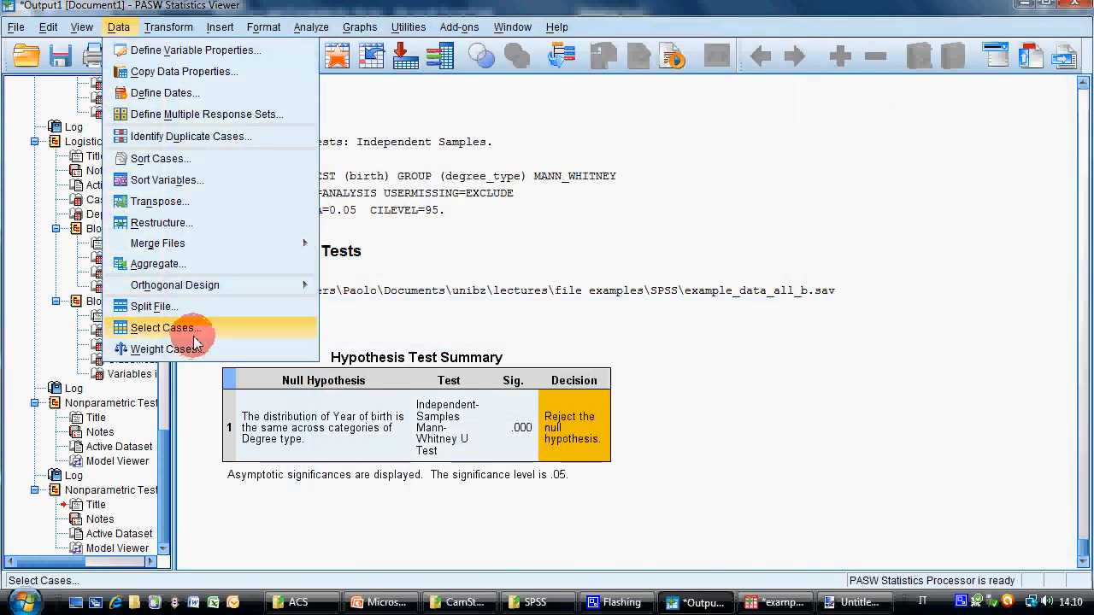
pyautogui.click(163, 306)
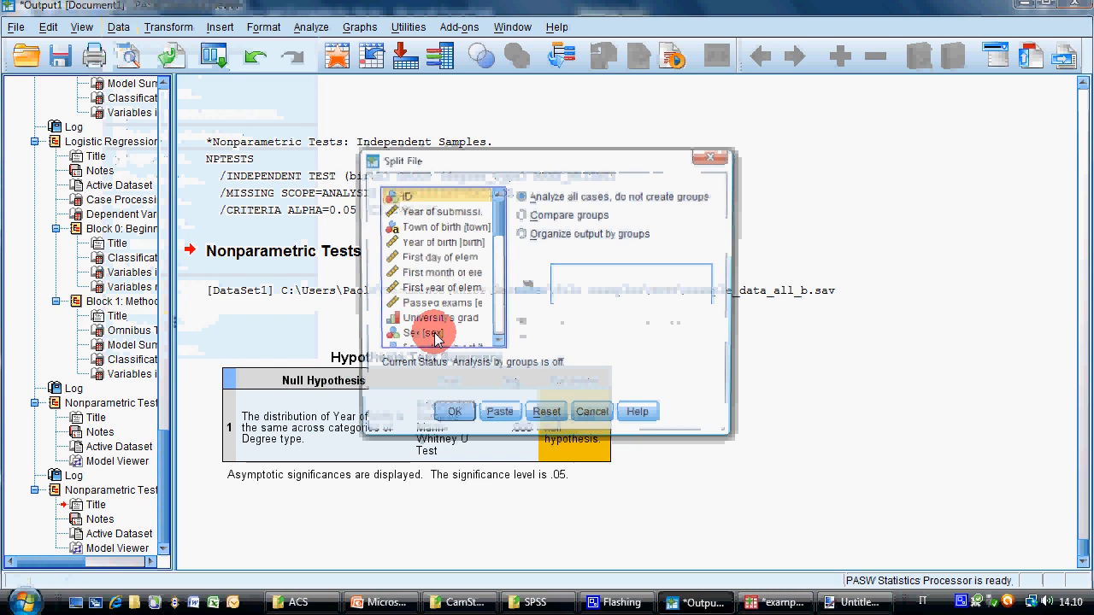
pyautogui.moveTo(498, 242); pyautogui.dragTo(466, 299)
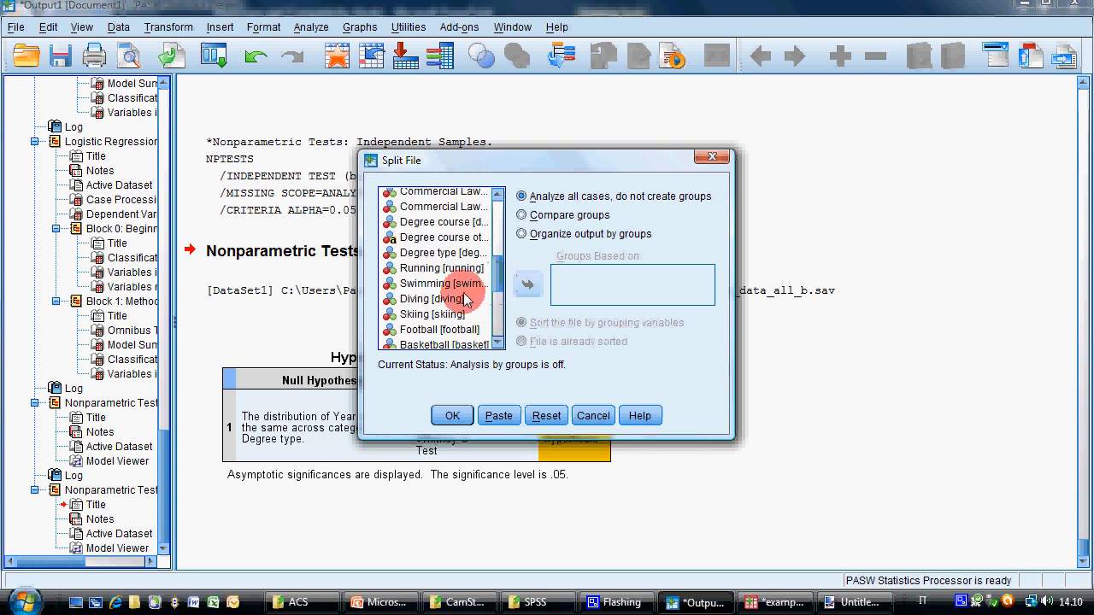
pyautogui.click(523, 235)
pyautogui.click(528, 285)
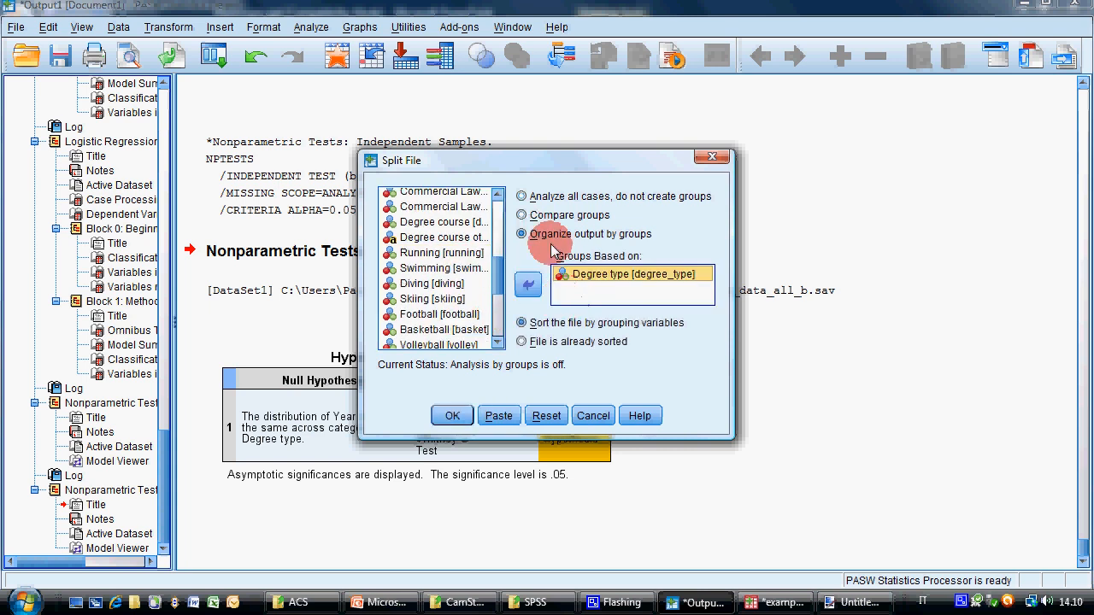
pyautogui.click(522, 214)
pyautogui.click(522, 325)
pyautogui.click(452, 416)
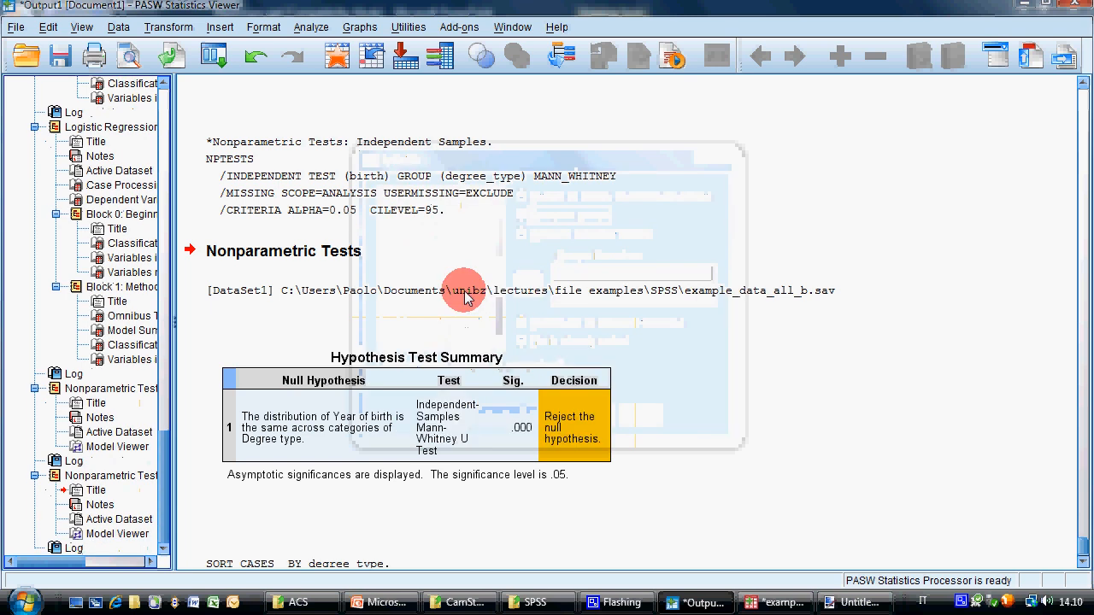
# Create a simple histogram of Year of birth with the Chart Builder.
pyautogui.click(311, 26)
pyautogui.moveTo(360, 27)
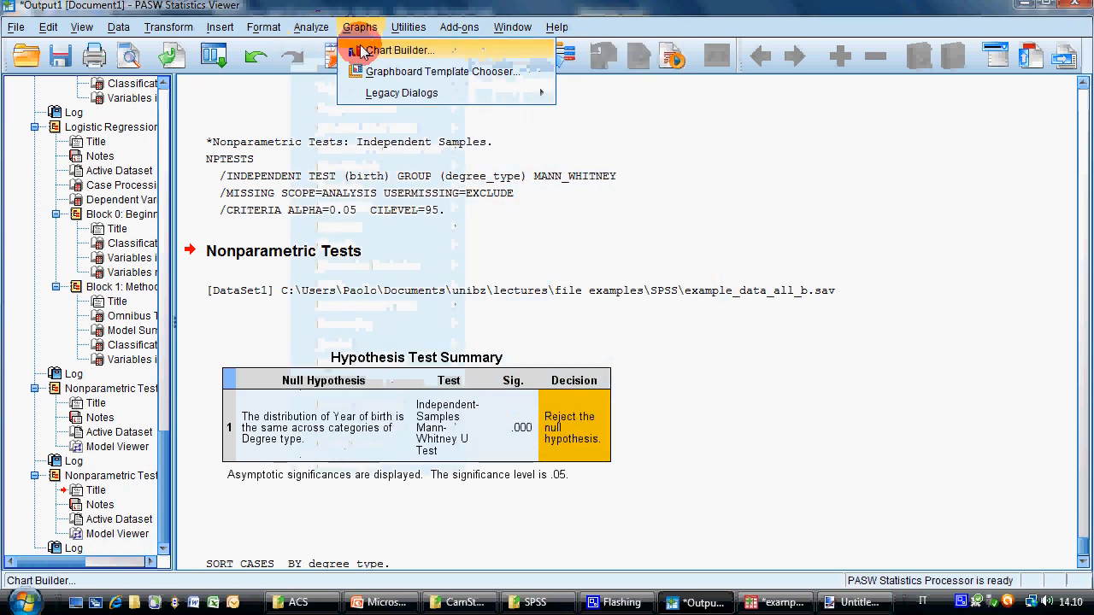
pyautogui.click(363, 51)
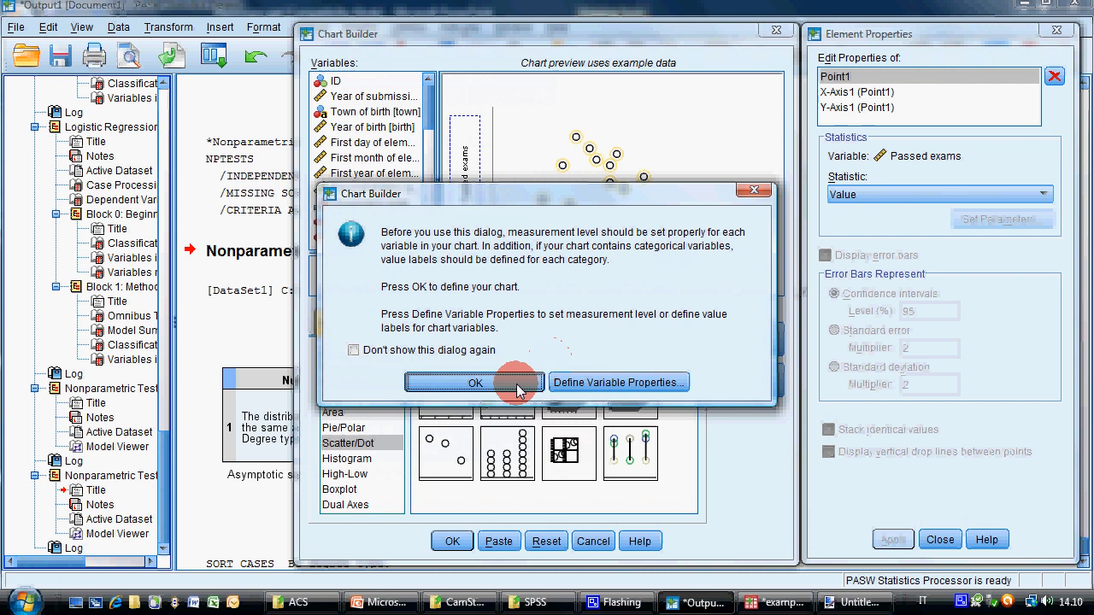
pyautogui.click(504, 378)
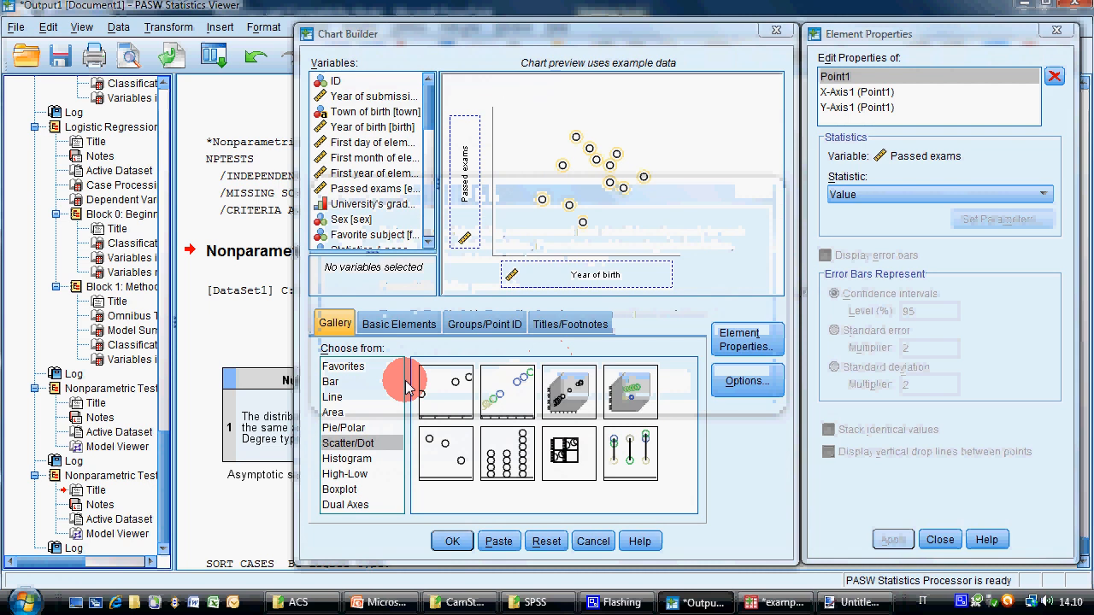
pyautogui.click(350, 459)
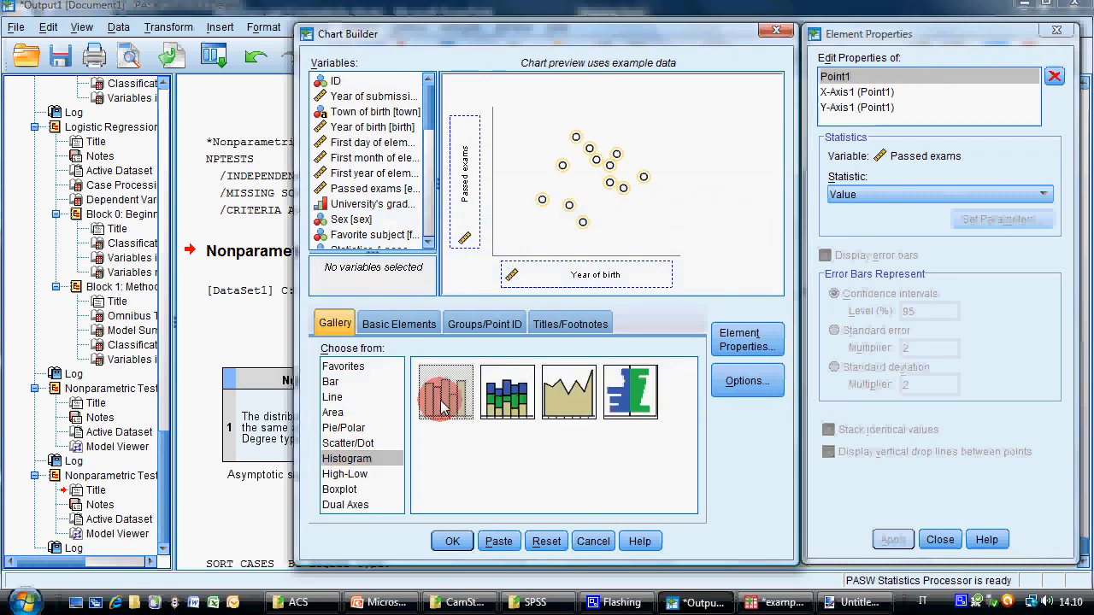
pyautogui.moveTo(439, 395); pyautogui.dragTo(434, 175)
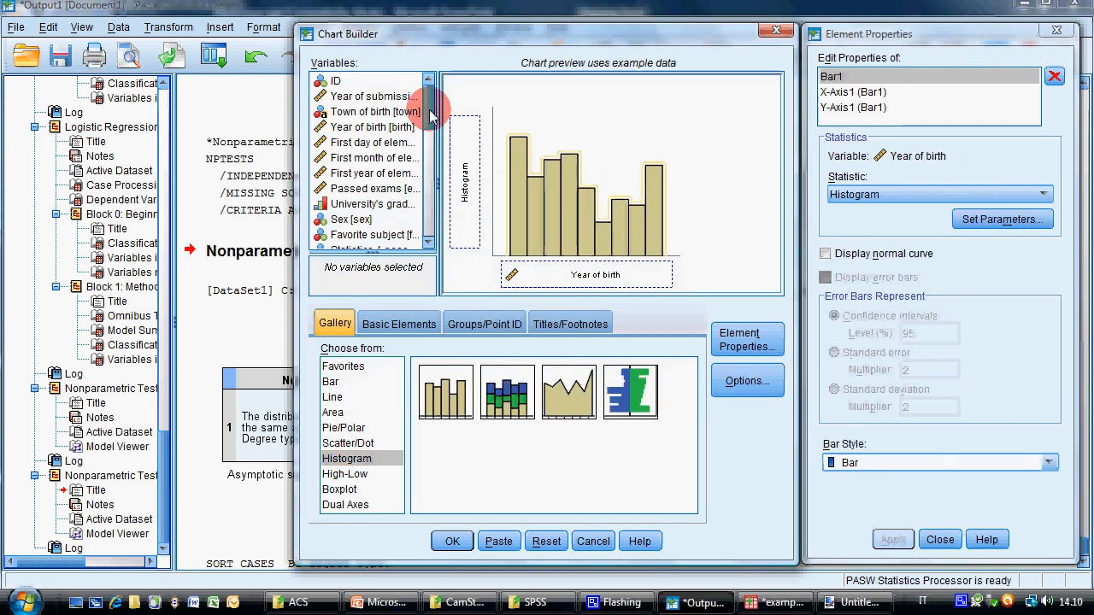
pyautogui.moveTo(429, 108); pyautogui.dragTo(427, 111)
pyautogui.click(452, 541)
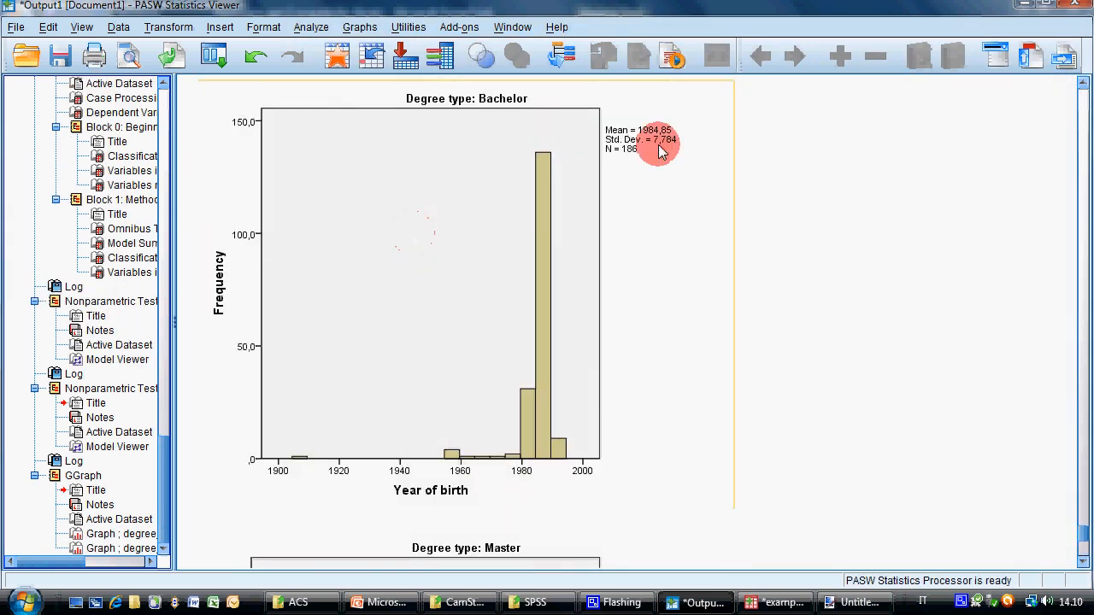
# Compare the Year of birth histograms of the Bachelor and Master degree types.
pyautogui.scroll(-5, 556, 471)
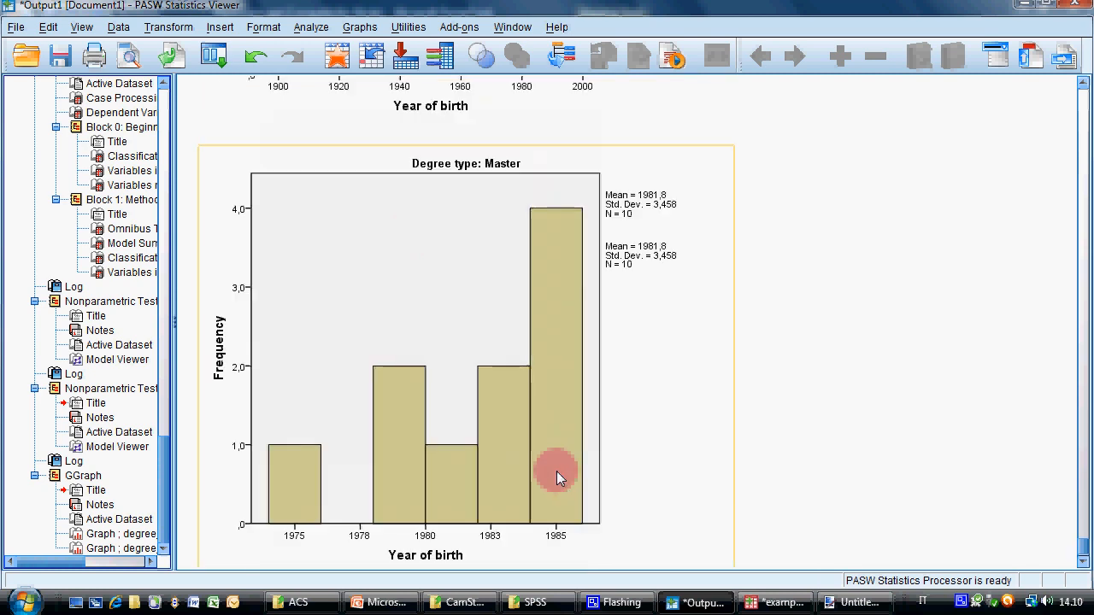
pyautogui.scroll(3, 537, 442)
pyautogui.scroll(-1, 536, 441)
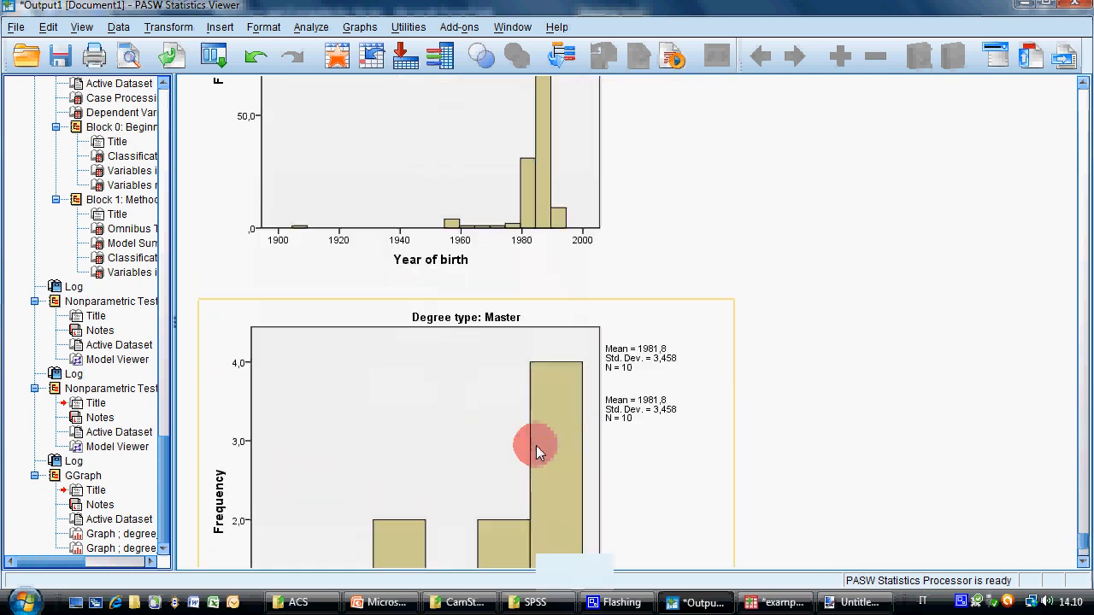
pyautogui.scroll(2, 542, 436)
pyautogui.scroll(-5, 551, 430)
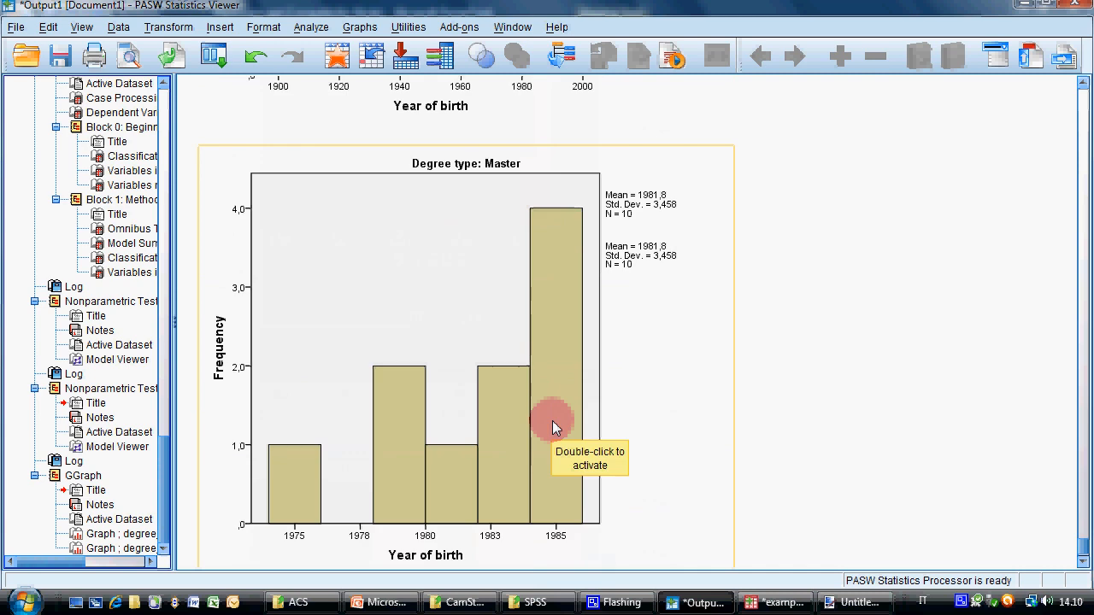
pyautogui.scroll(5, 446, 397)
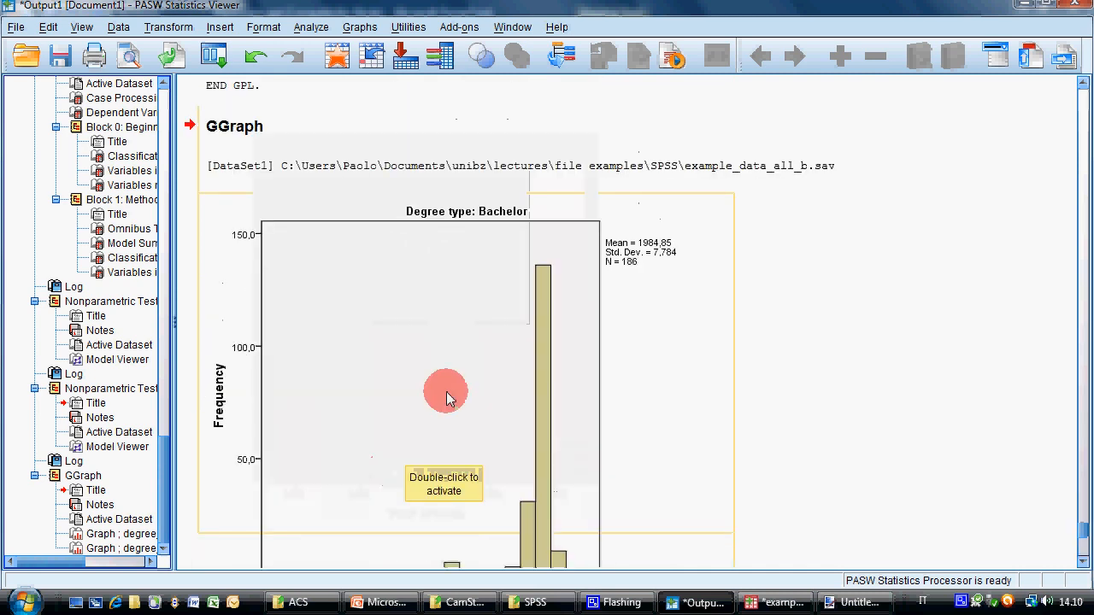
pyautogui.scroll(-1, 445, 397)
# Set the Year of birth axis minimum to 1976 in the Bachelor histogram and close the Chart Editor.
pyautogui.doubleClick(402, 470)
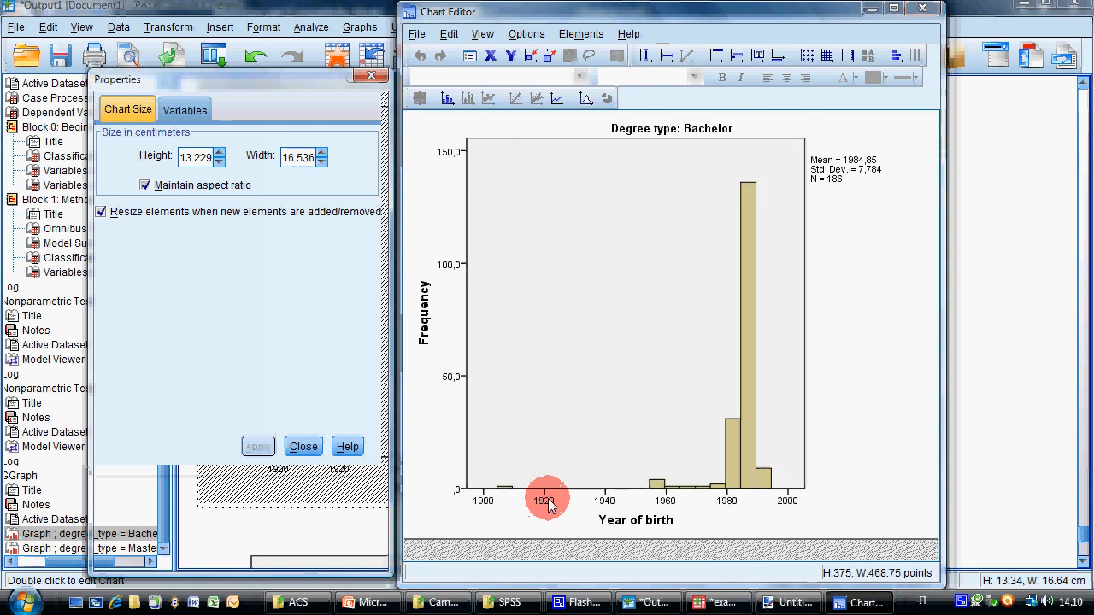
pyautogui.click(542, 501)
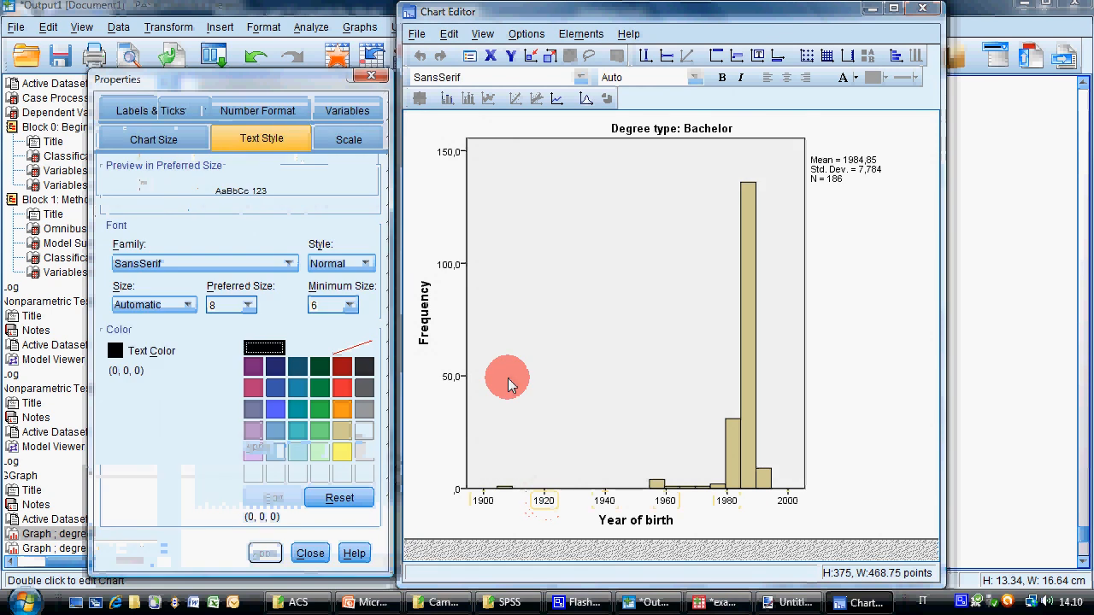
pyautogui.click(349, 139)
pyautogui.click(261, 208)
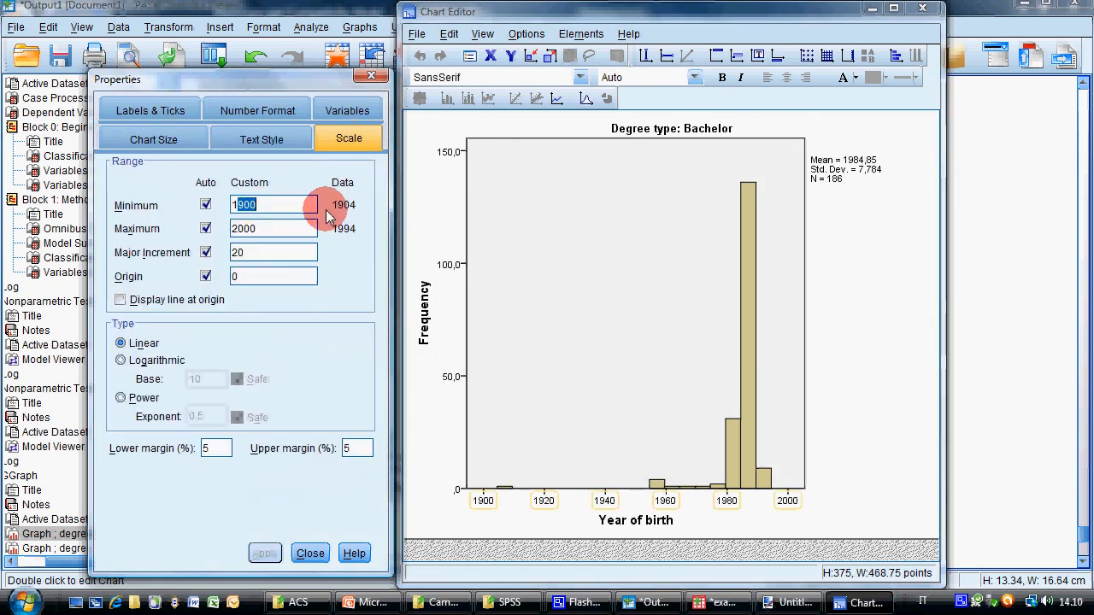
pyautogui.write('1976')
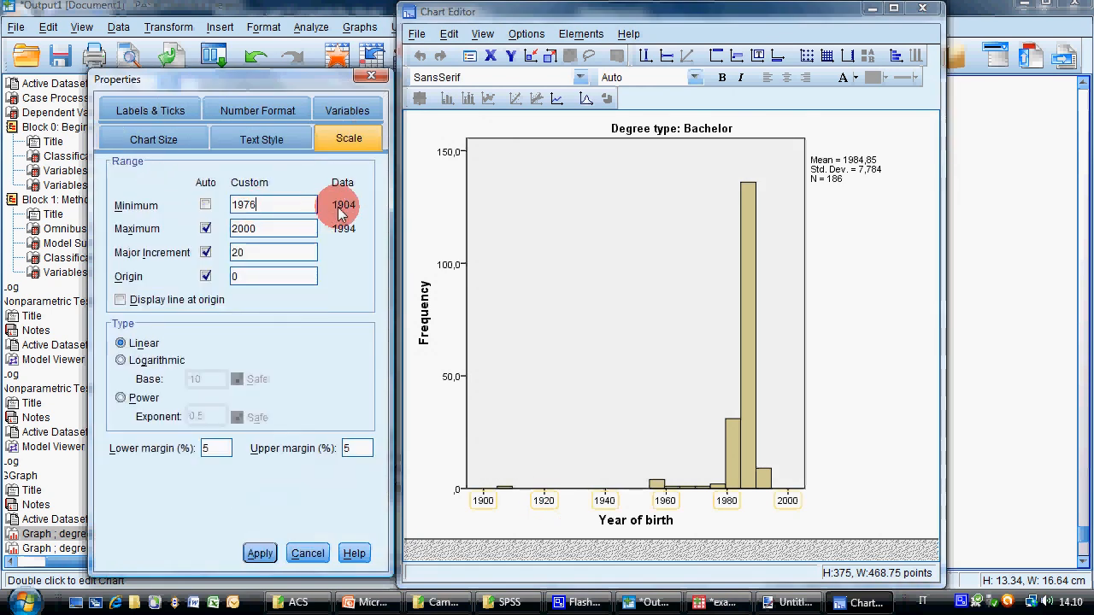
pyautogui.press('Return')
pyautogui.click(308, 553)
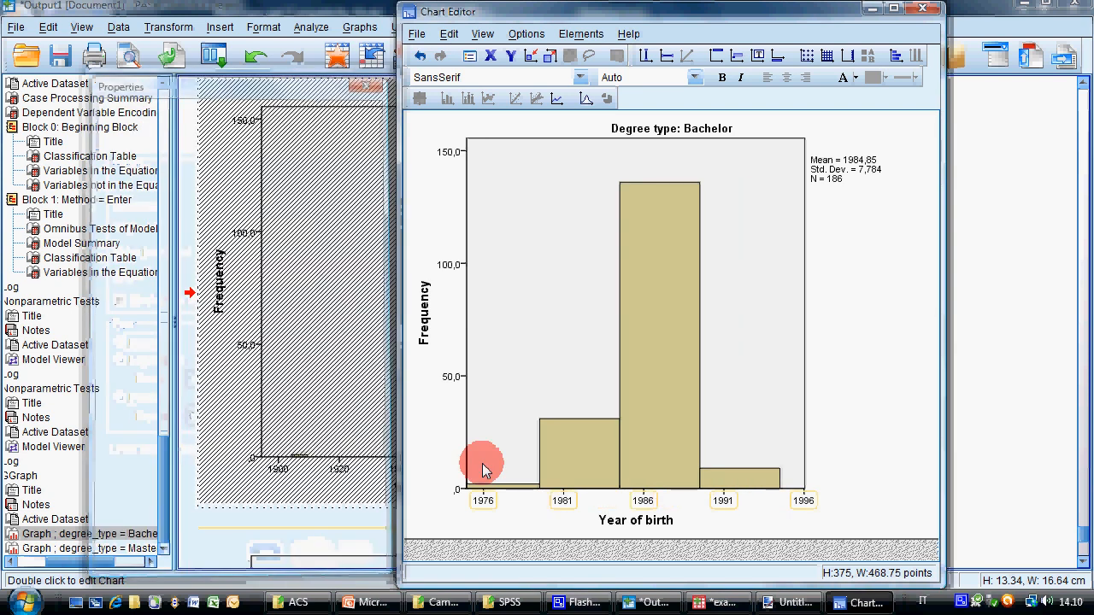
pyautogui.click(416, 34)
pyautogui.click(428, 117)
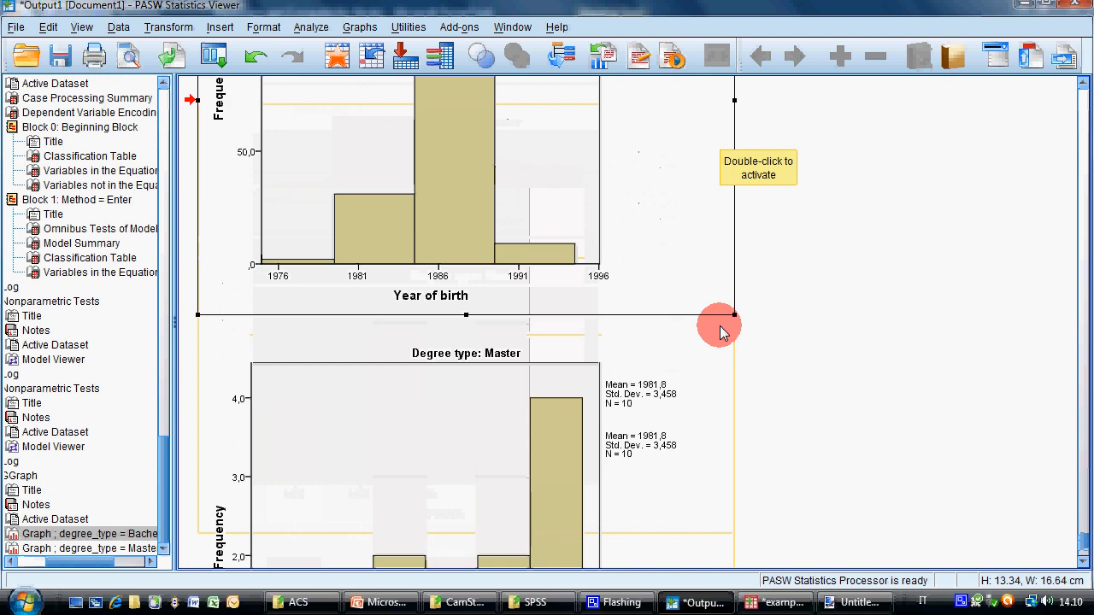
# Compare the year range of the rescaled Bachelor histogram with that of the Master histogram.
pyautogui.scroll(-5, 719, 326)
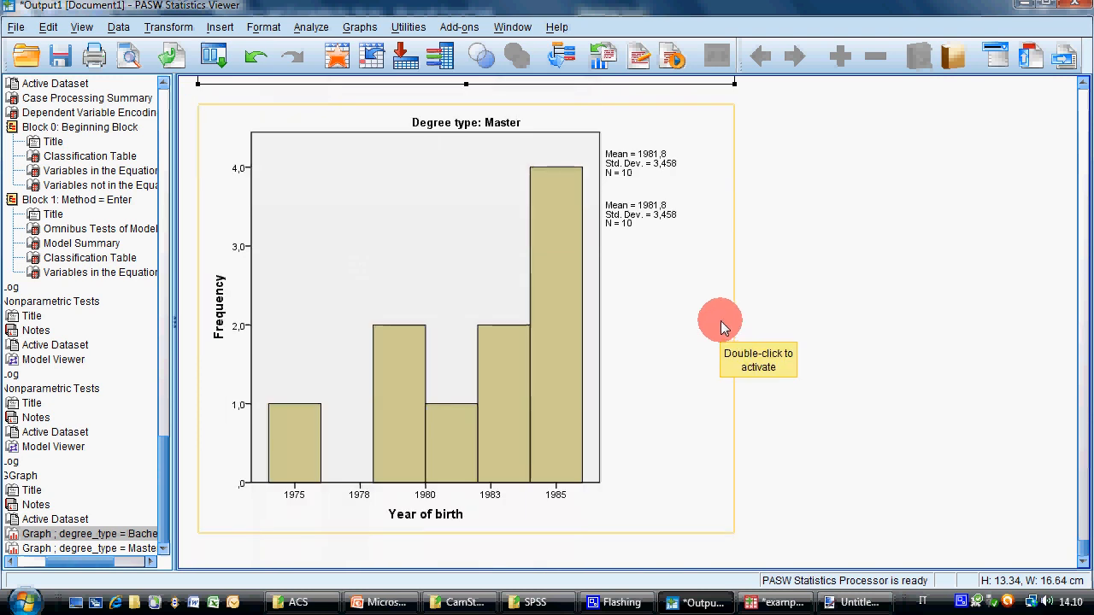
pyautogui.scroll(9, 720, 320)
pyautogui.scroll(-9, 713, 317)
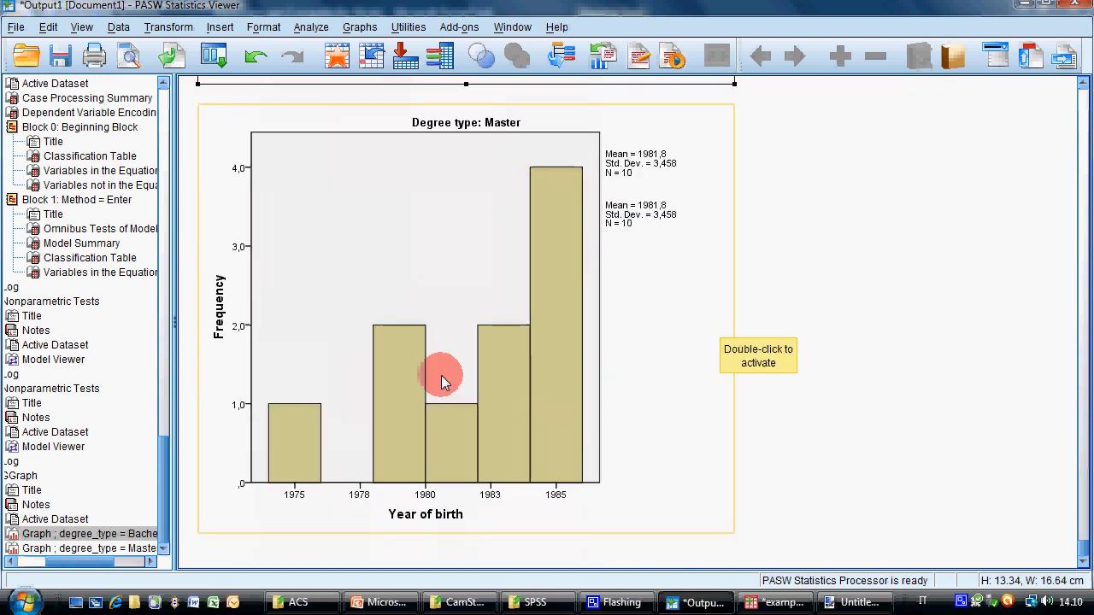
pyautogui.scroll(6, 630, 362)
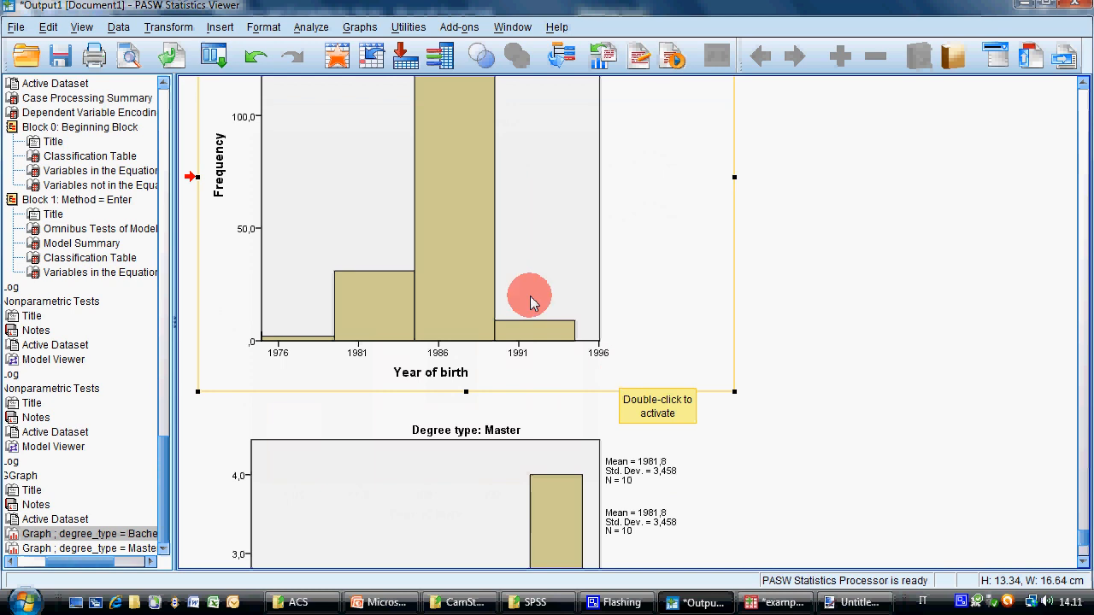
pyautogui.scroll(-5, 530, 296)
pyautogui.scroll(-2, 556, 385)
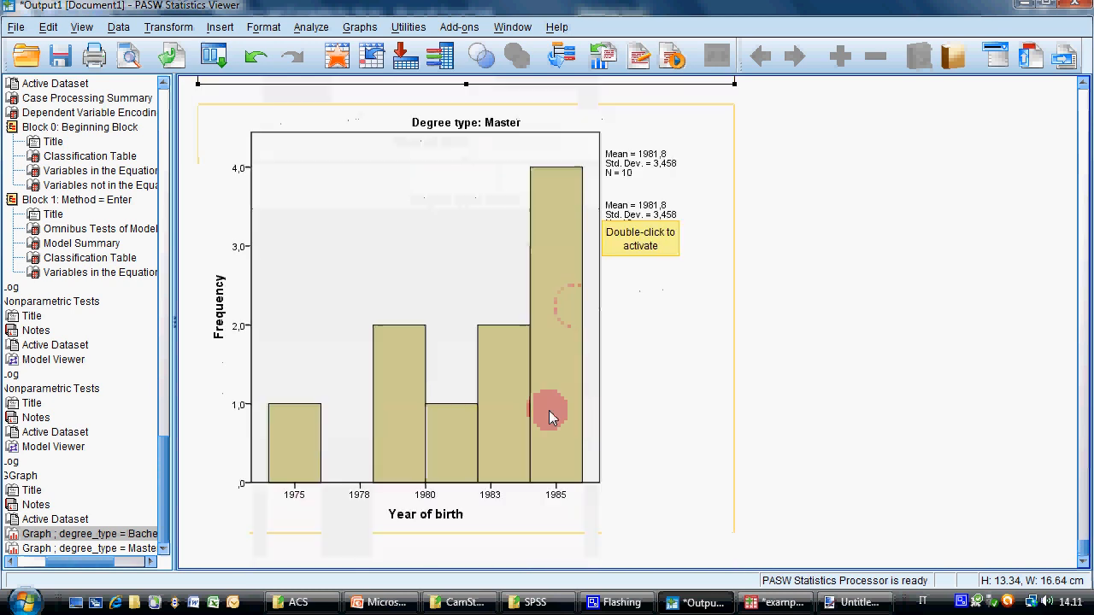
# Set the Year of birth axis maximum to 1996 in the Master histogram and close the Chart Editor.
pyautogui.click(500, 505)
pyautogui.doubleClick(510, 508)
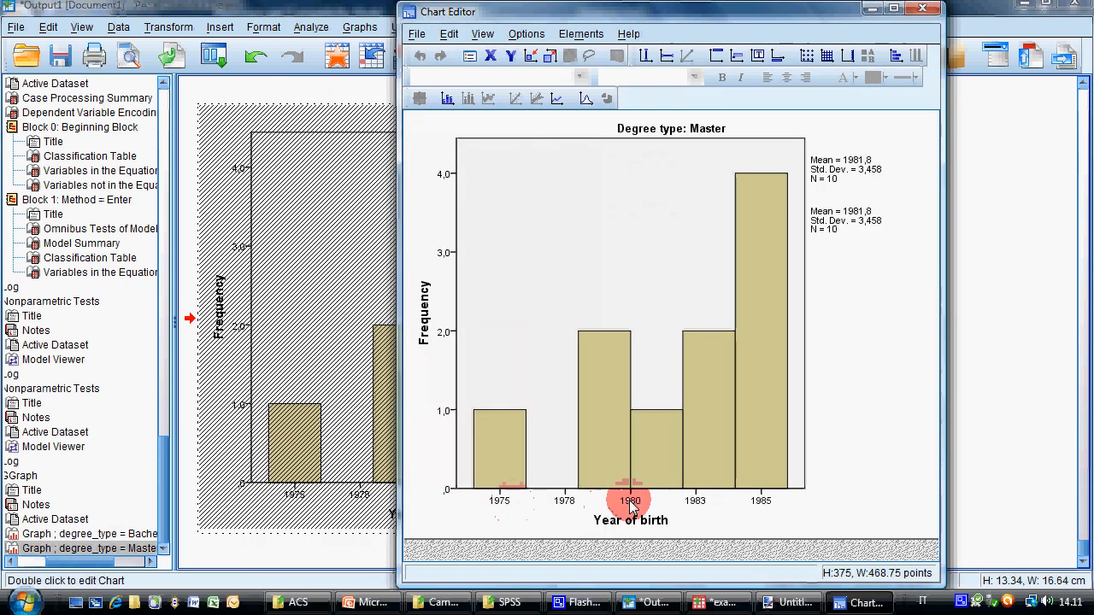
pyautogui.doubleClick(626, 501)
pyautogui.click(356, 147)
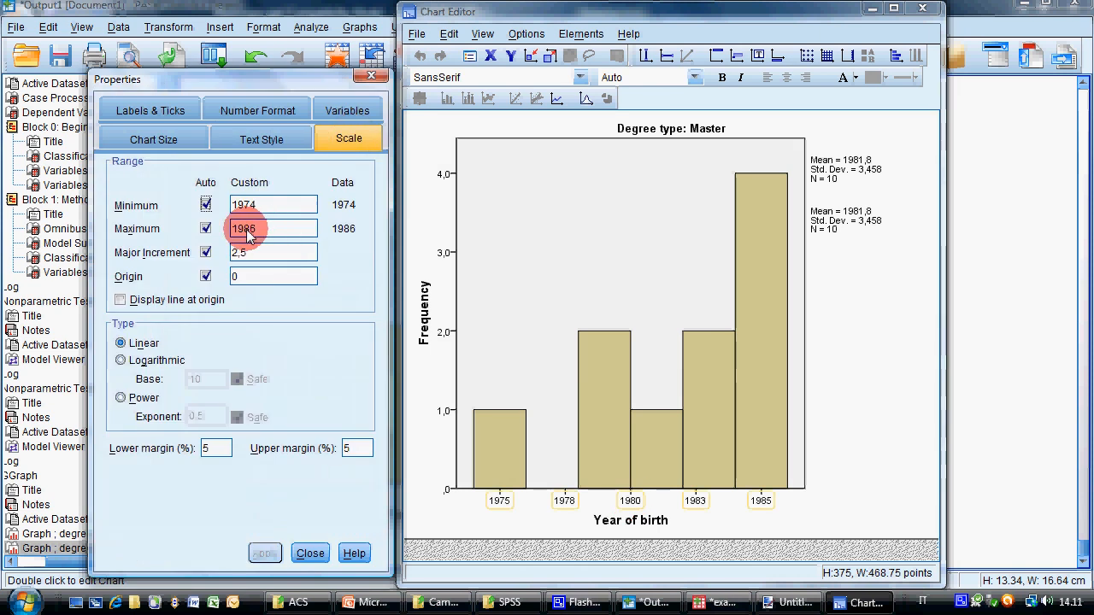
pyautogui.moveTo(244, 227); pyautogui.dragTo(313, 226)
pyautogui.write('9')
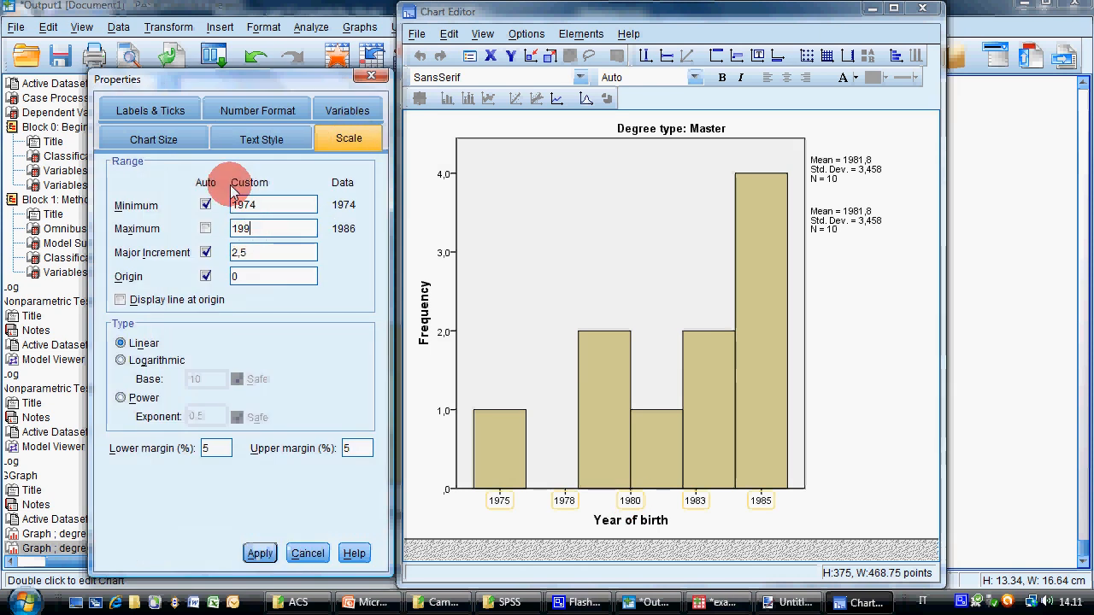
pyautogui.write('6')
pyautogui.click(247, 547)
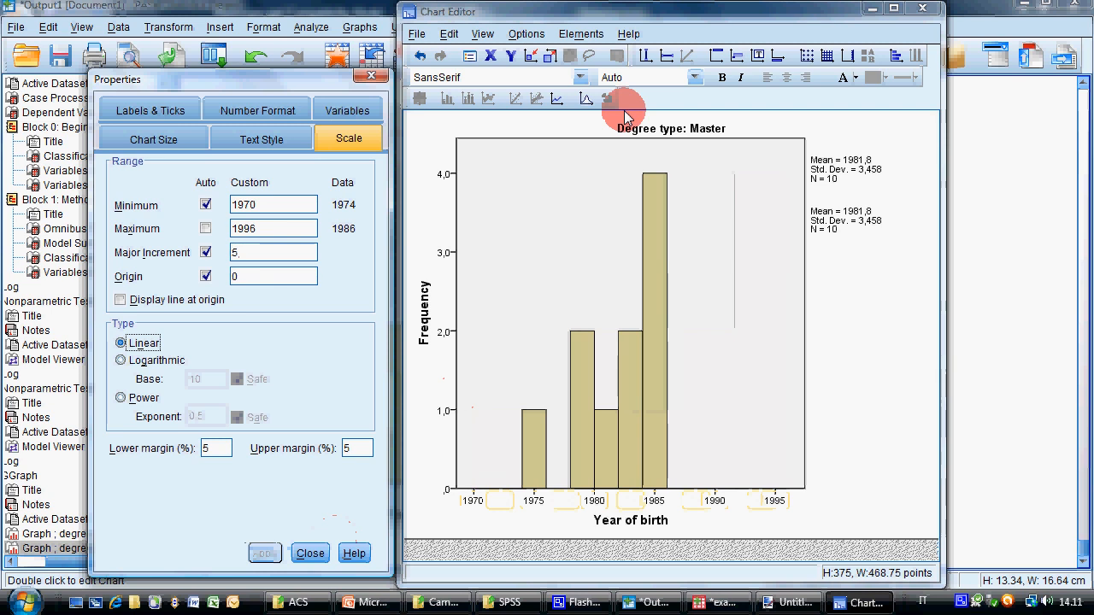
pyautogui.click(310, 553)
pyautogui.click(416, 34)
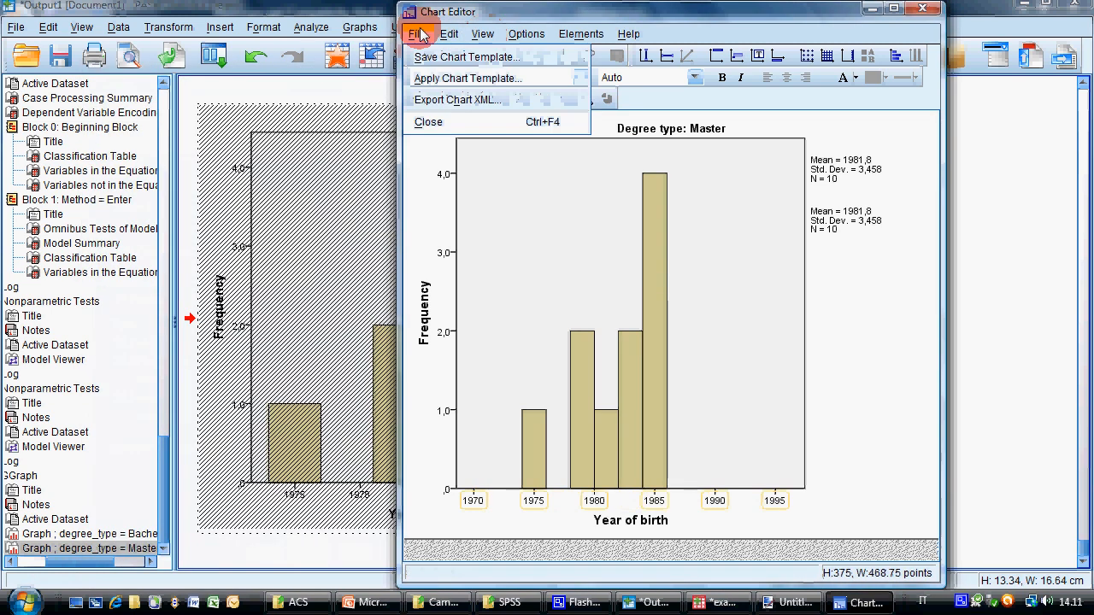
pyautogui.click(427, 117)
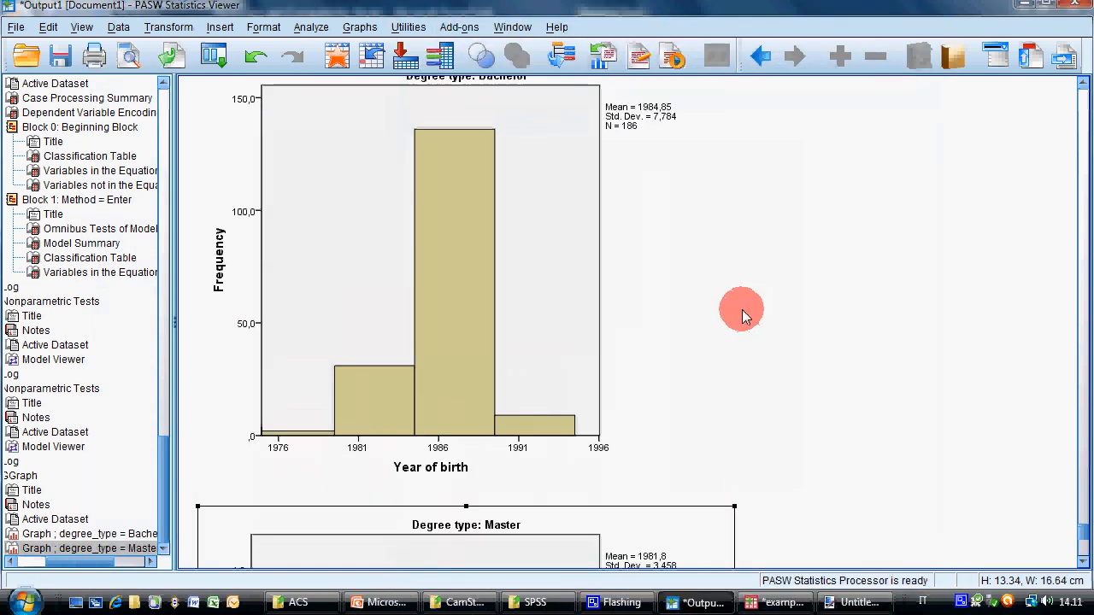
# Compare the Bachelor and Master distributions of Year of birth on their adjusted axes.
pyautogui.scroll(-3, 740, 311)
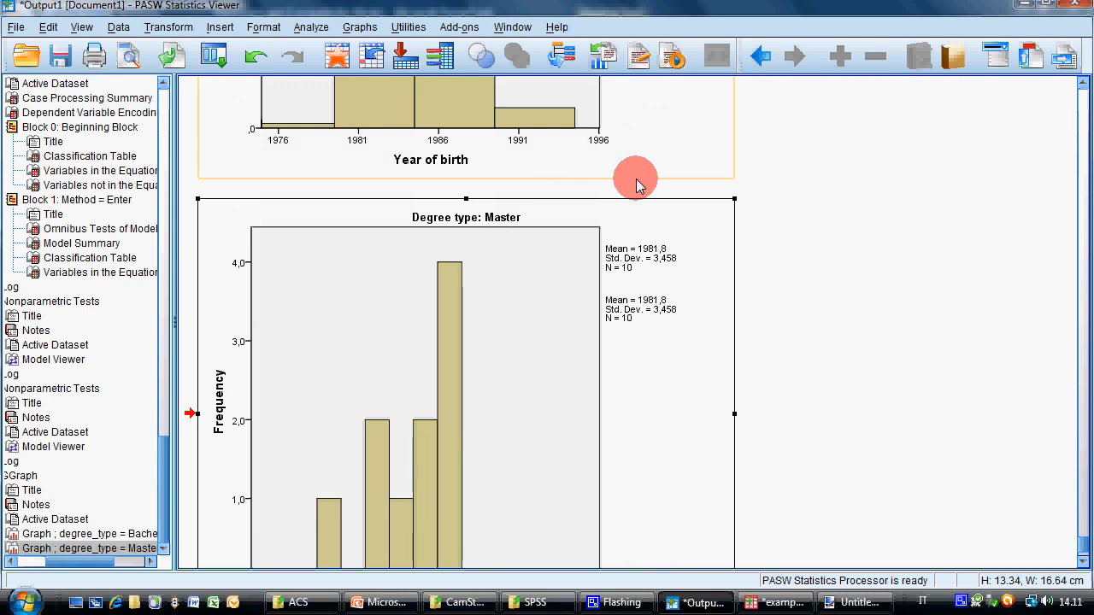
pyautogui.scroll(-2, 637, 183)
pyautogui.scroll(3, 610, 371)
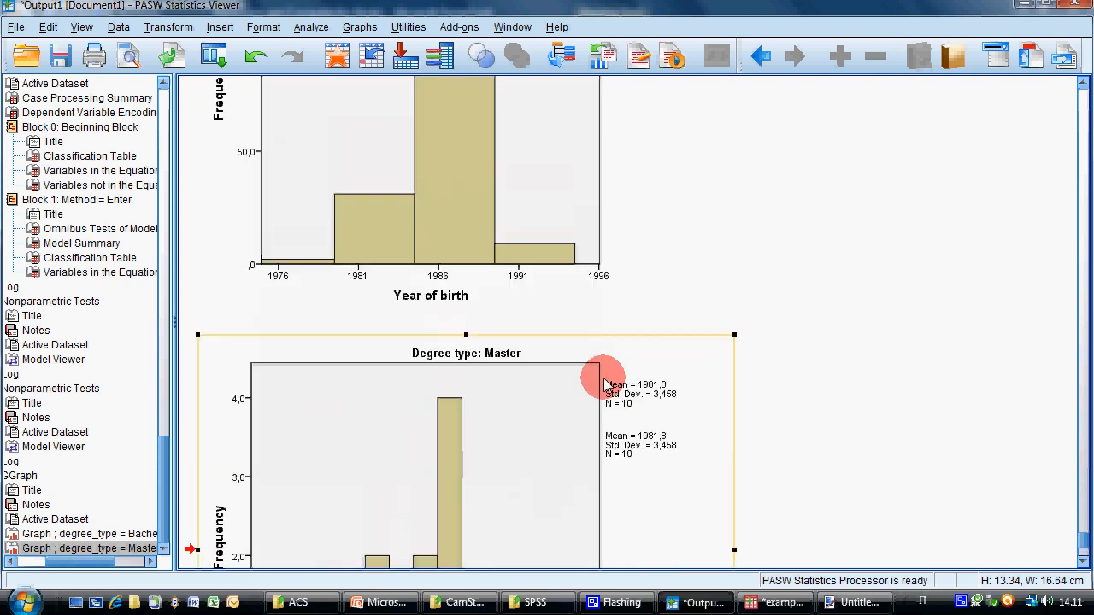
pyautogui.scroll(-3, 569, 406)
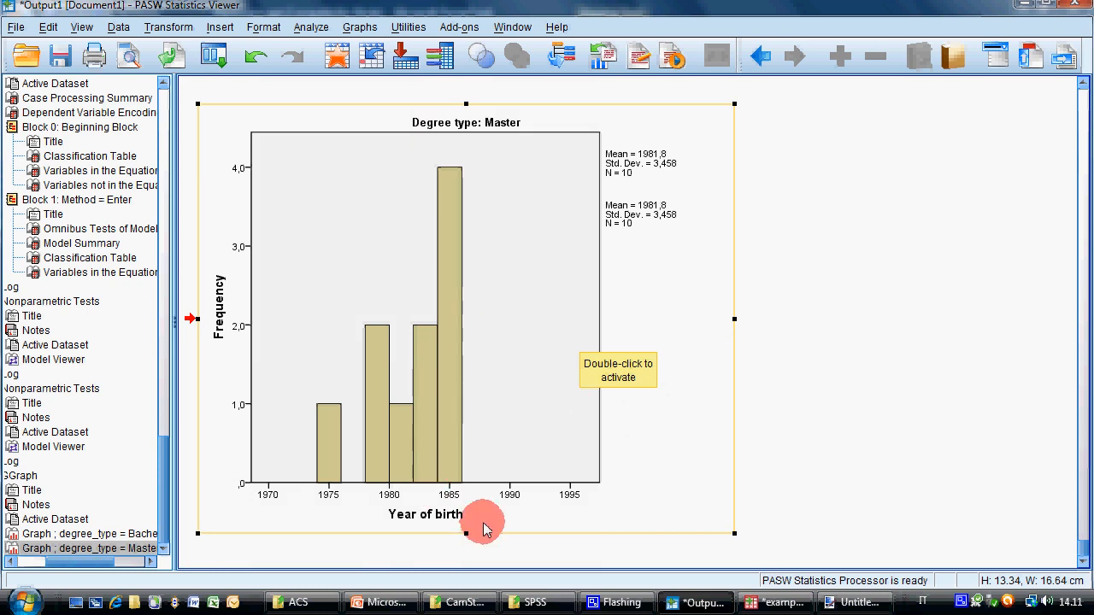
pyautogui.scroll(4, 488, 513)
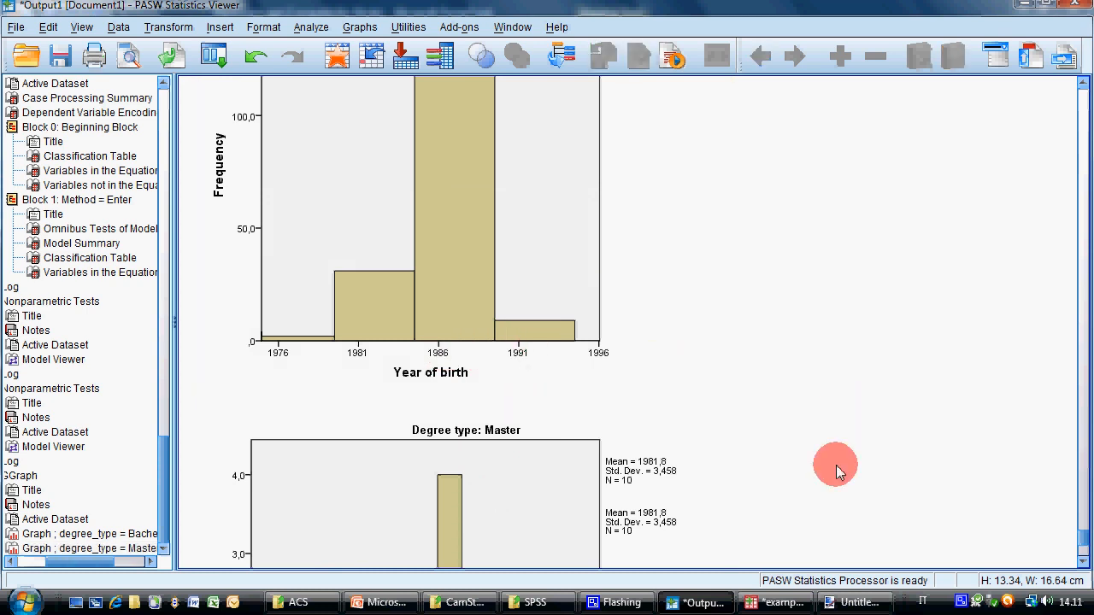
# Switch to PowerPoint and review the null hypotheses of the Mann-Whitney and Kruskal-Wallis tests on slide 45.
pyautogui.click(389, 602)
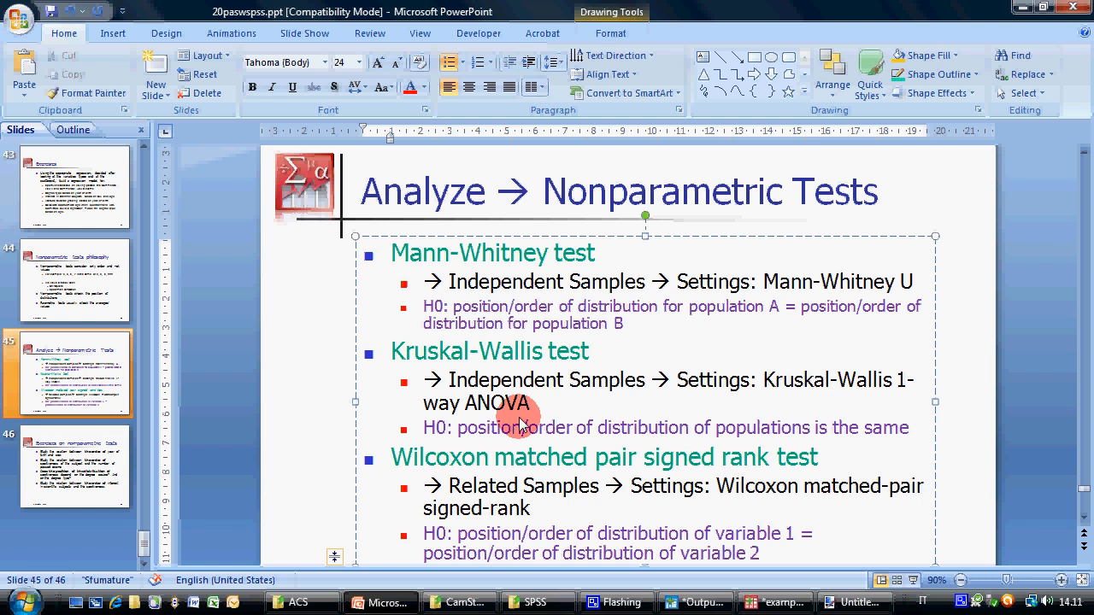
pyautogui.moveTo(395, 253); pyautogui.dragTo(588, 258)
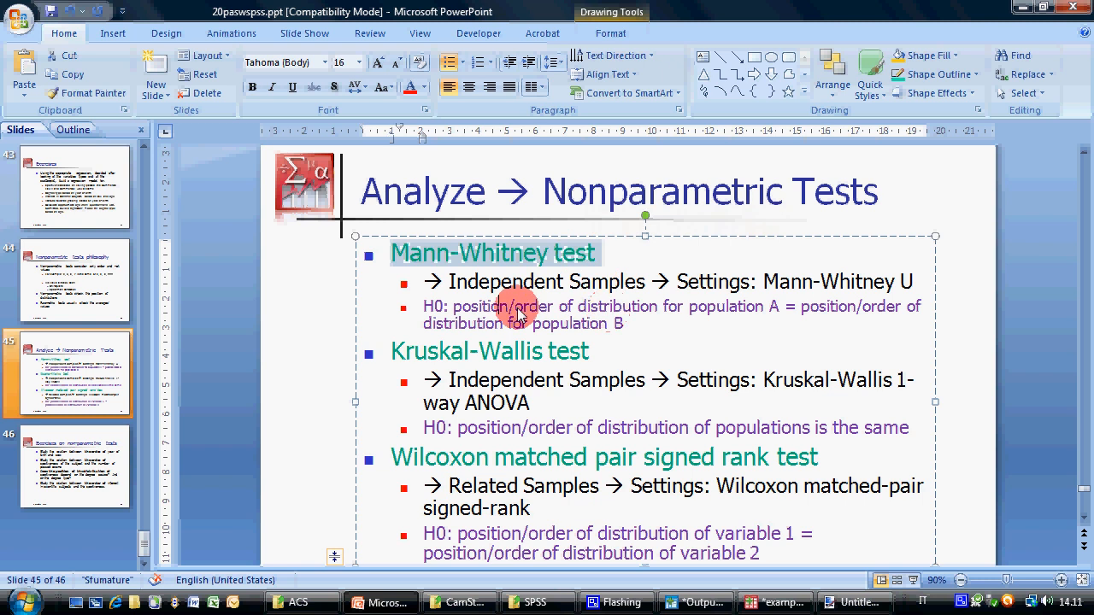
pyautogui.moveTo(519, 305); pyautogui.dragTo(751, 319)
pyautogui.moveTo(459, 428); pyautogui.dragTo(891, 434)
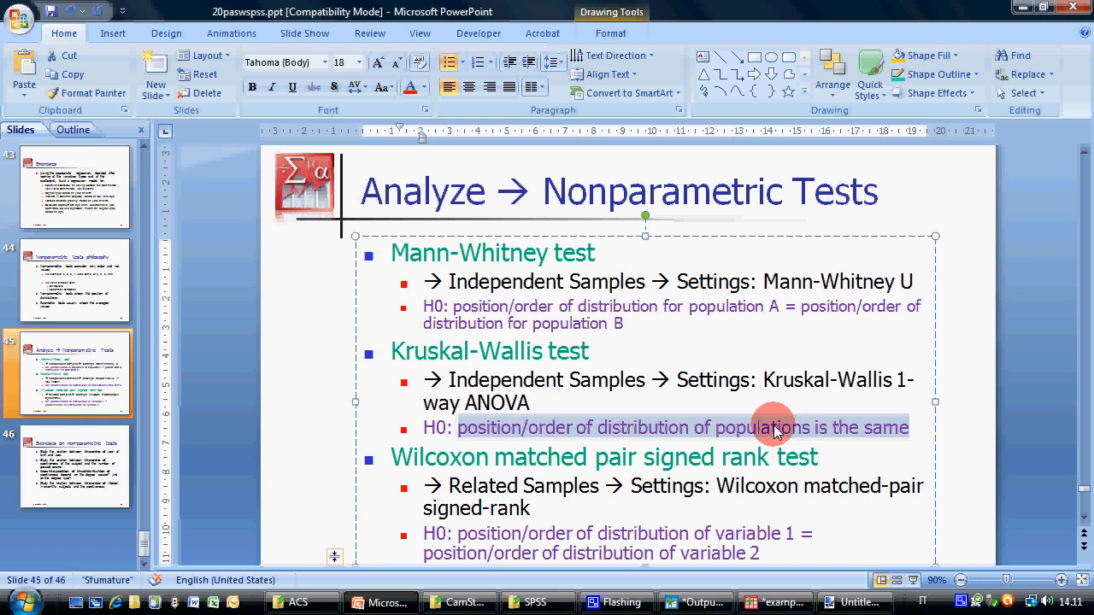
# Switch to the Data Editor and, in the independent-samples nonparametric test, replace Mann-Whitney U with Kruskal-Wallis 1-way ANOVA using all pairwise comparisons.
pyautogui.click(769, 602)
pyautogui.click(222, 26)
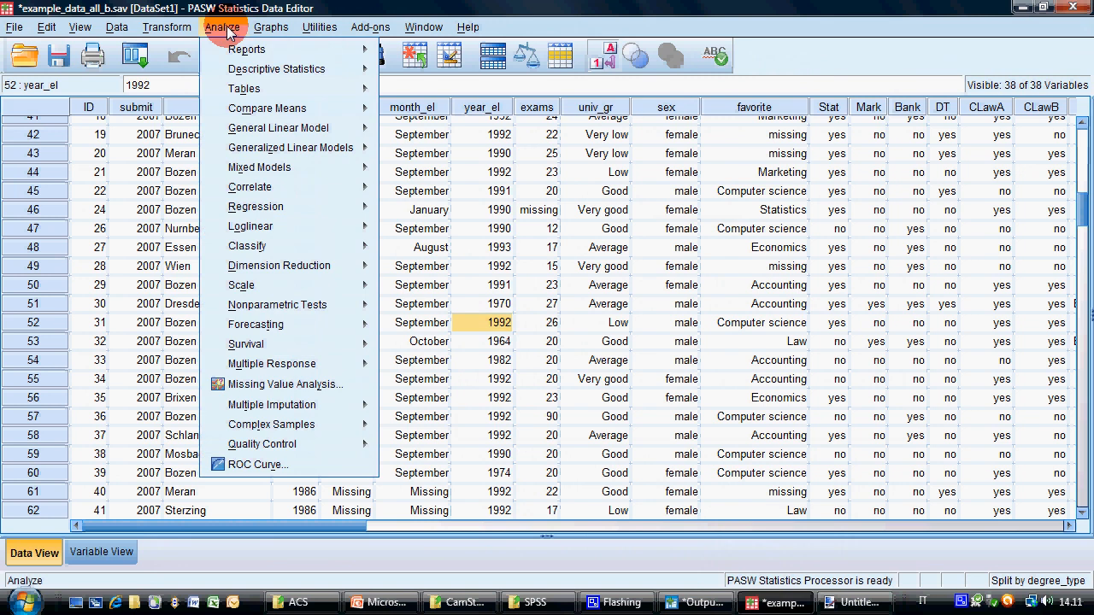
pyautogui.moveTo(310, 305)
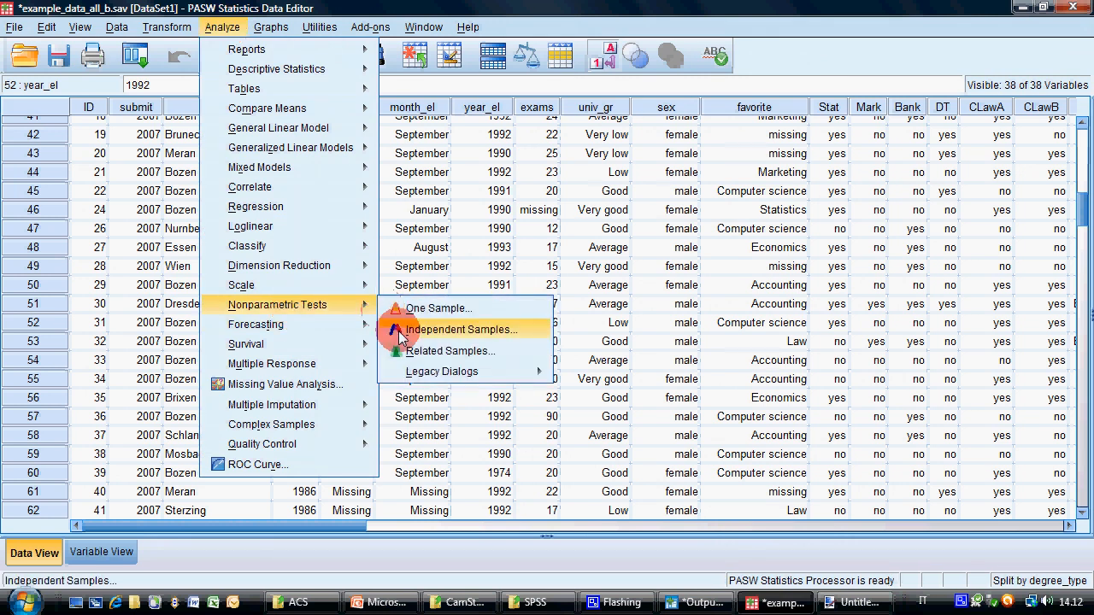
pyautogui.click(400, 335)
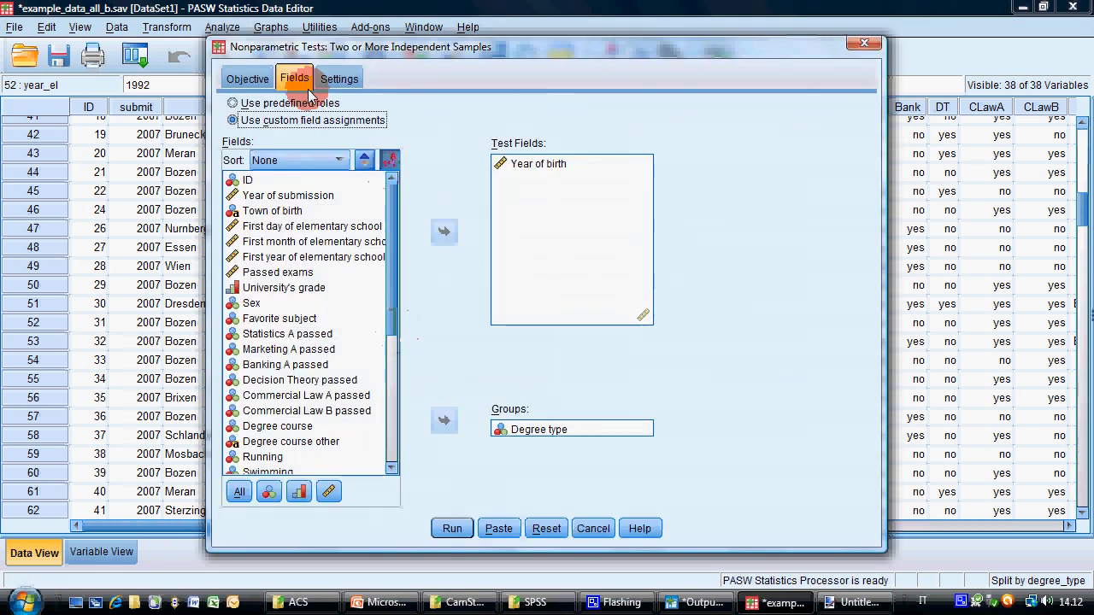
pyautogui.click(550, 172)
pyautogui.click(530, 430)
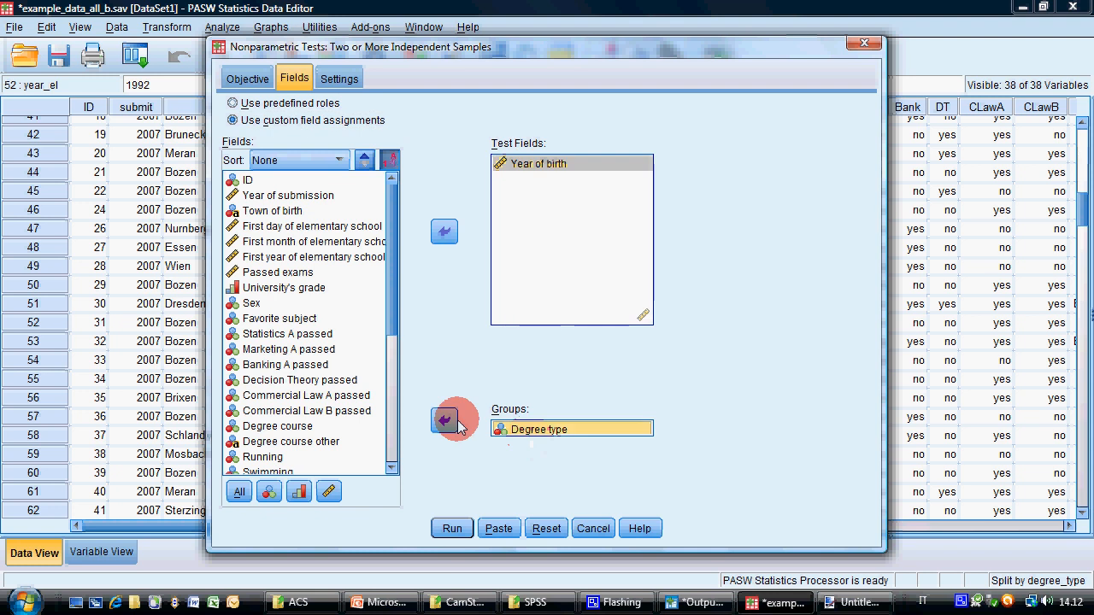
pyautogui.click(339, 77)
pyautogui.click(485, 199)
pyautogui.click(540, 201)
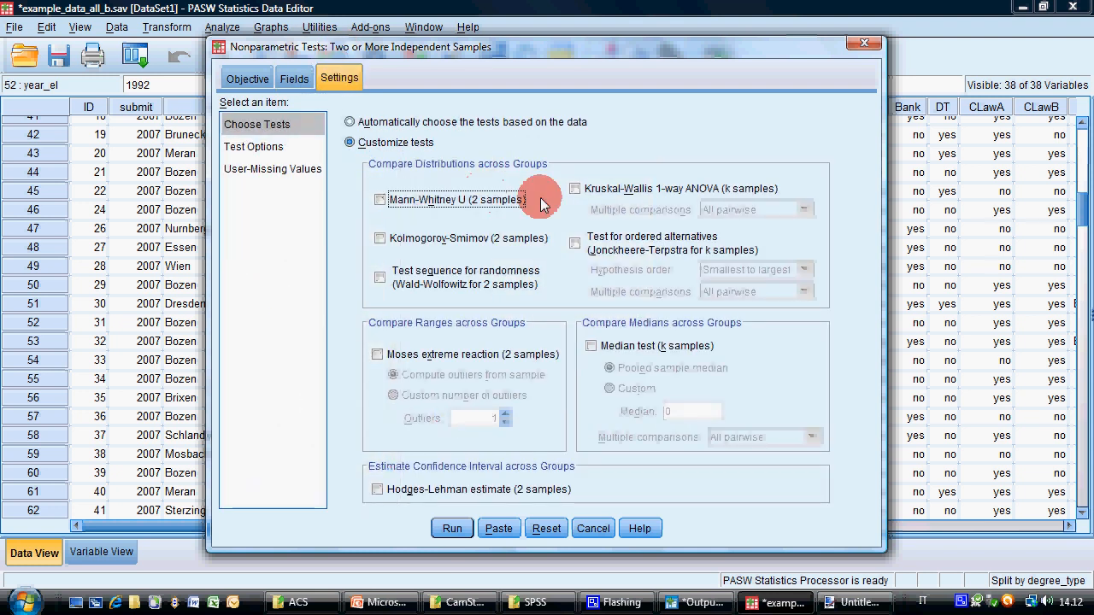
pyautogui.click(574, 189)
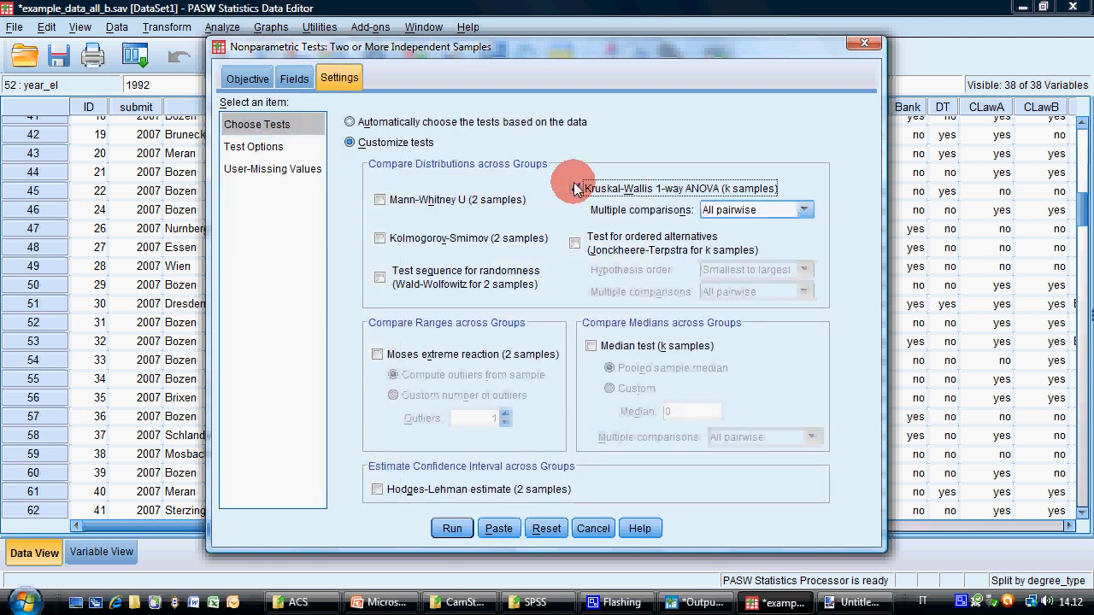
pyautogui.click(331, 81)
pyautogui.click(306, 83)
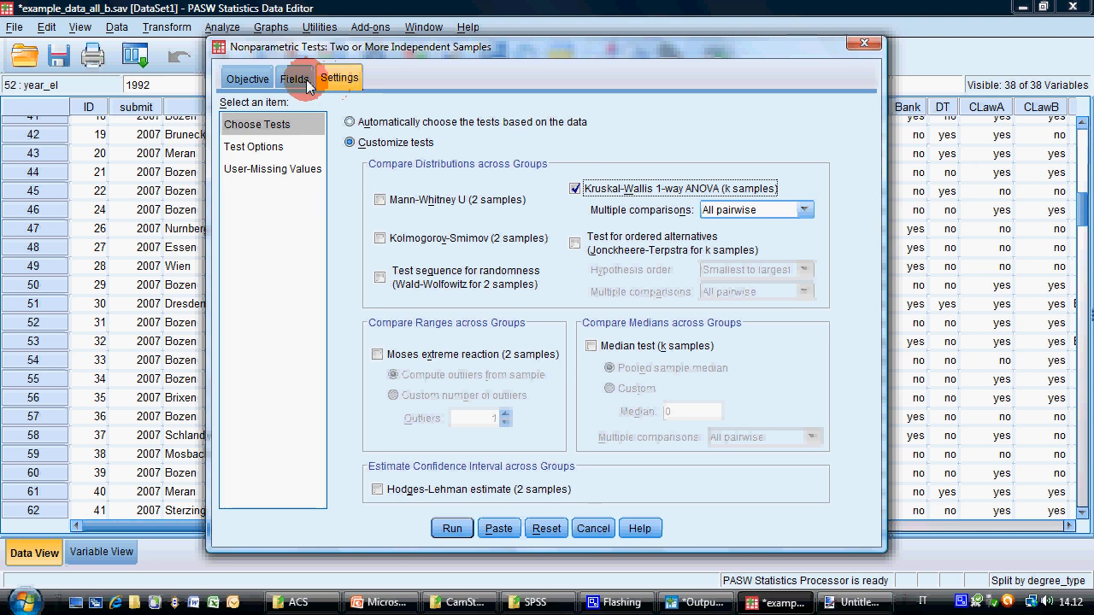
pyautogui.click(803, 209)
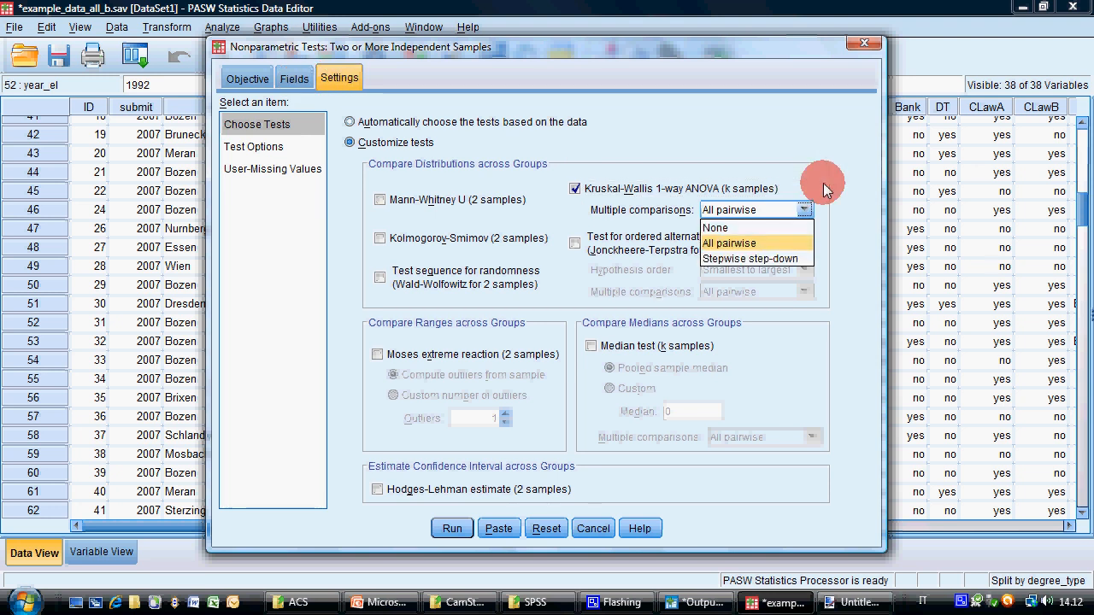
pyautogui.click(825, 180)
# Remove Degree type from the test's groups and Year of birth from its test fields.
pyautogui.click(294, 78)
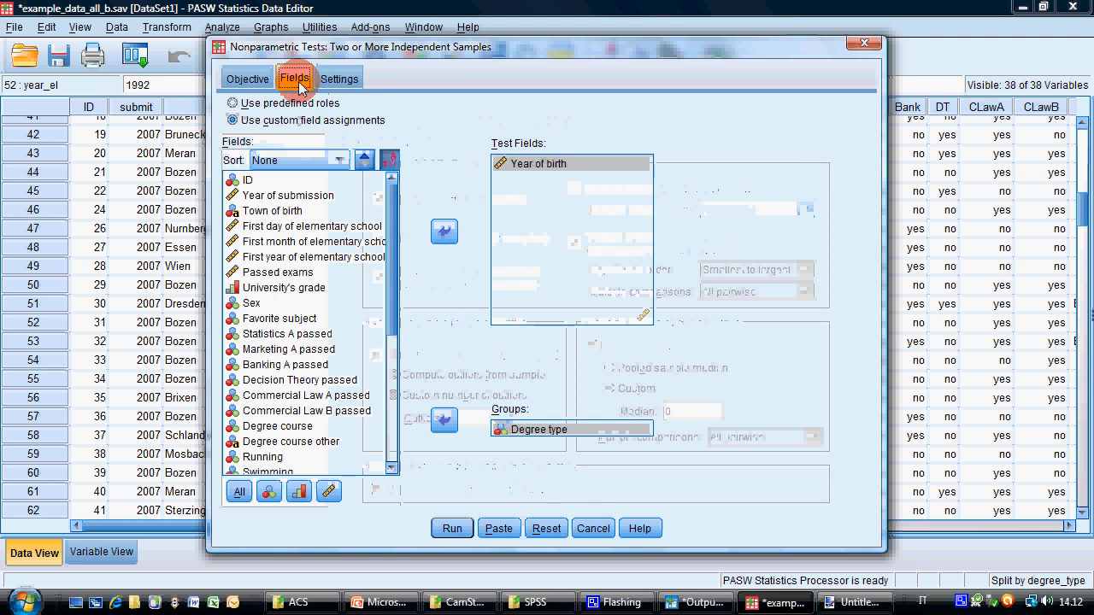
pyautogui.click(443, 420)
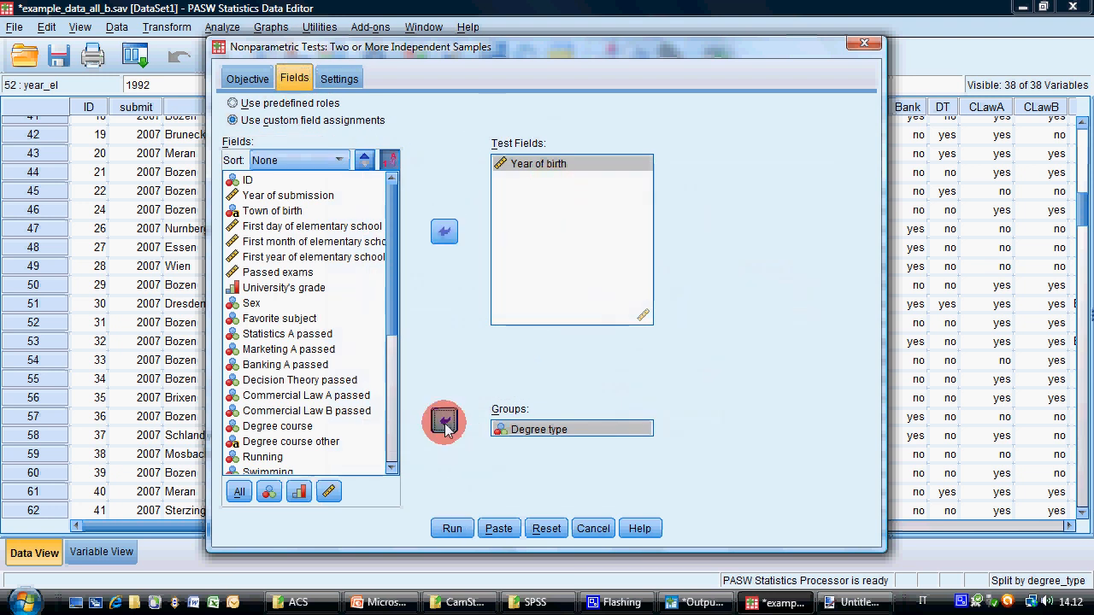
pyautogui.click(445, 231)
pyautogui.press('Return')
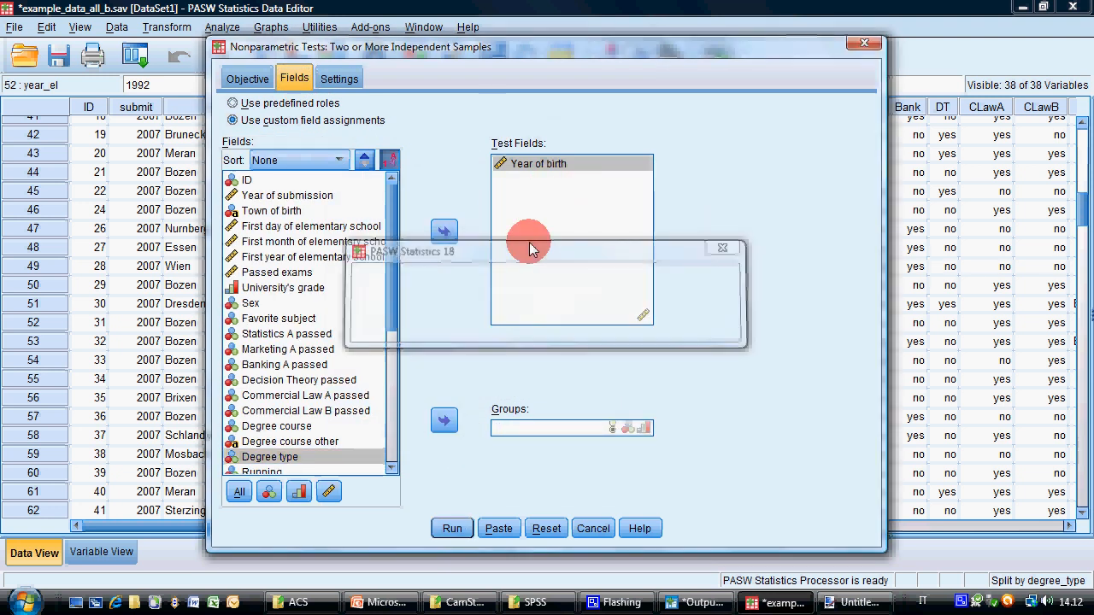
pyautogui.click(446, 232)
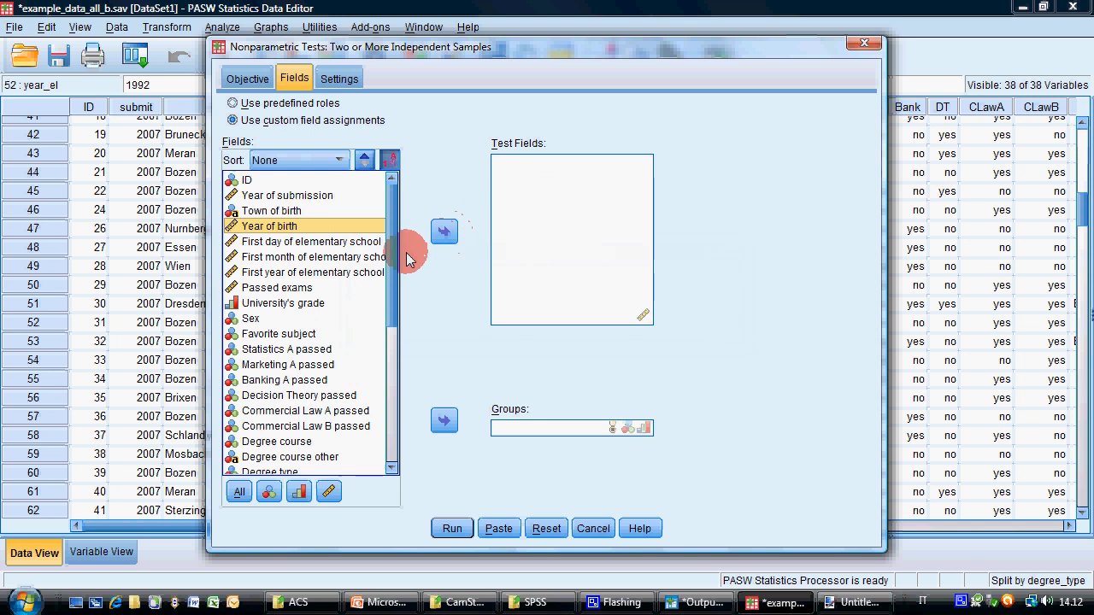
# Assign Passed exams as the test field and Favorite subject as the groups, and run the Kruskal-Wallis test.
pyautogui.click(309, 287)
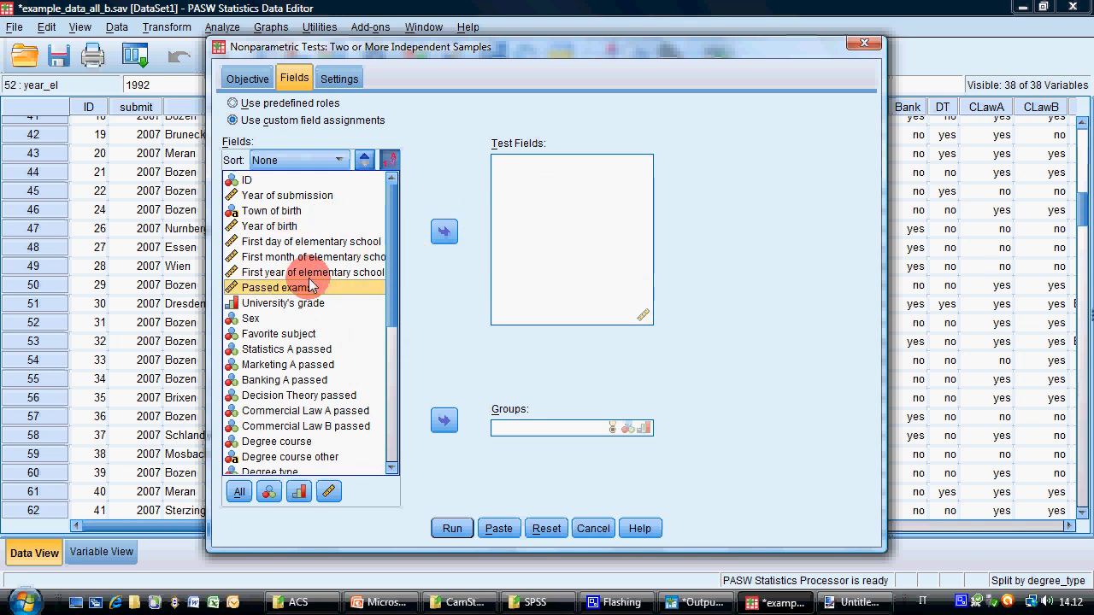
pyautogui.click(445, 230)
pyautogui.click(286, 317)
pyautogui.click(442, 422)
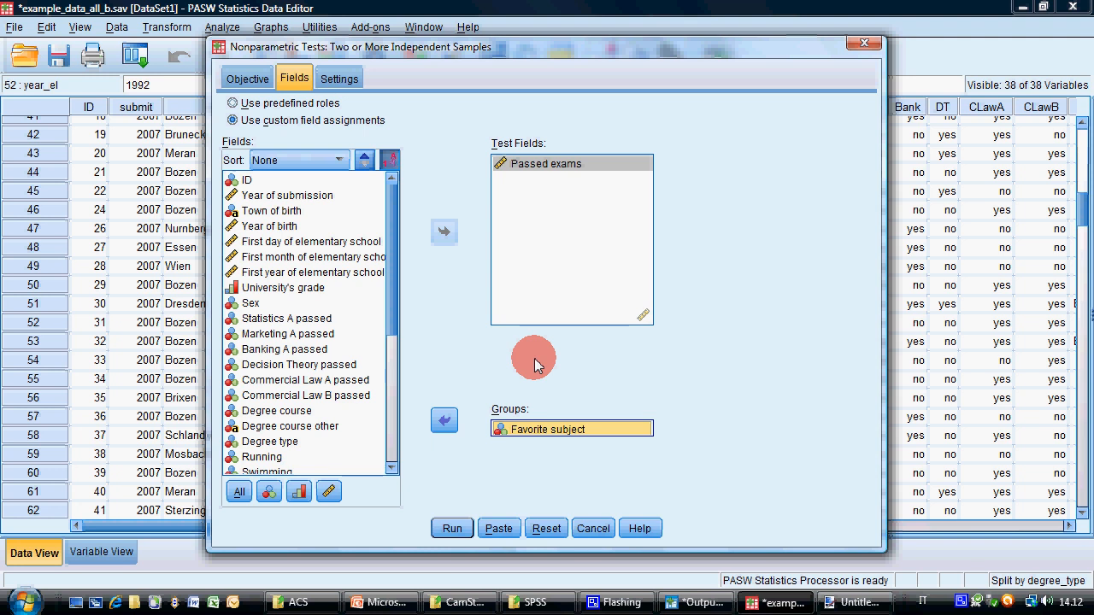
pyautogui.click(346, 81)
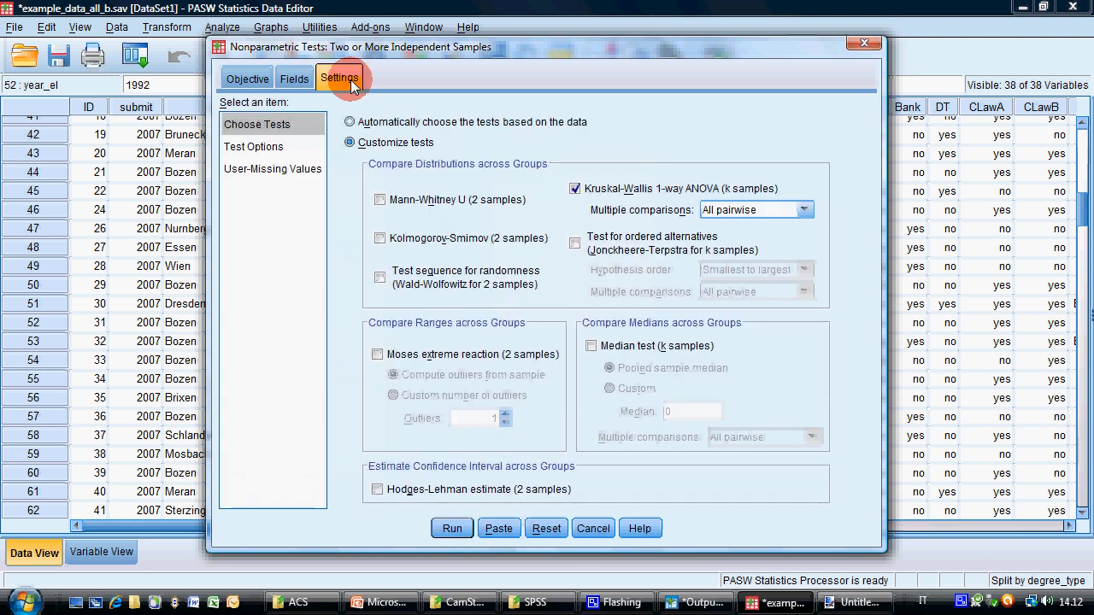
pyautogui.click(452, 527)
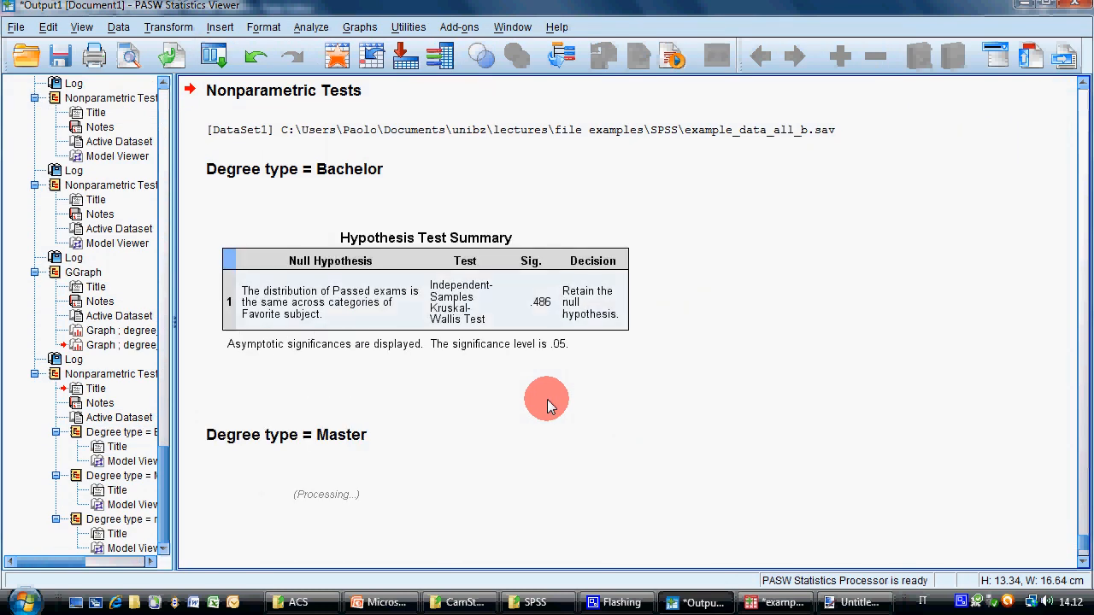
# Examine the Kruskal-Wallis hypothesis test summaries in the output for the Bachelor and Master degree types.
pyautogui.scroll(-3, 547, 399)
pyautogui.scroll(3, 546, 399)
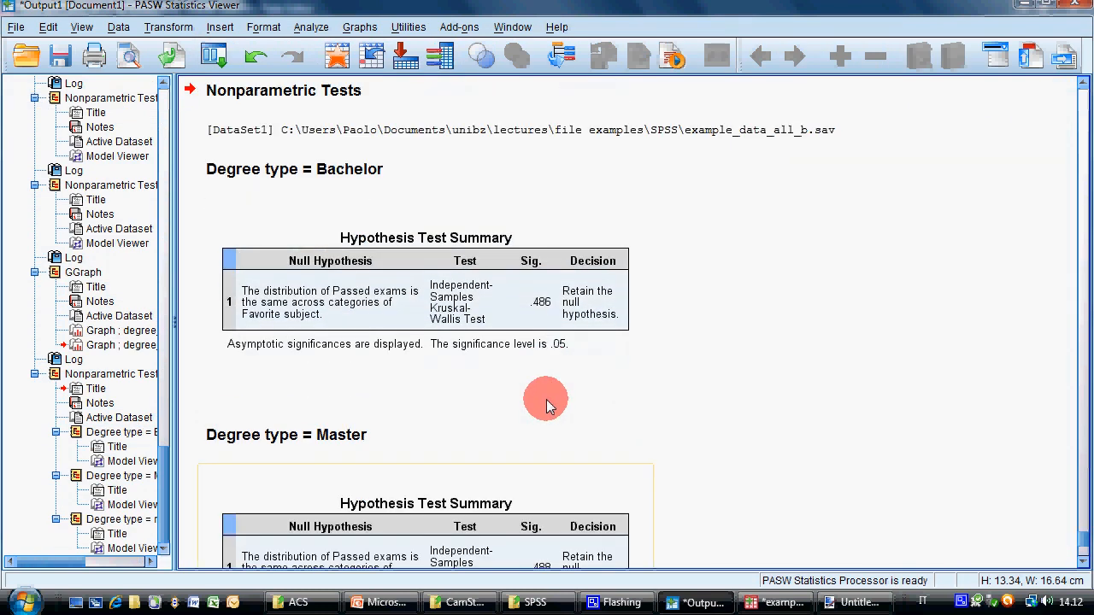
pyautogui.click(294, 169)
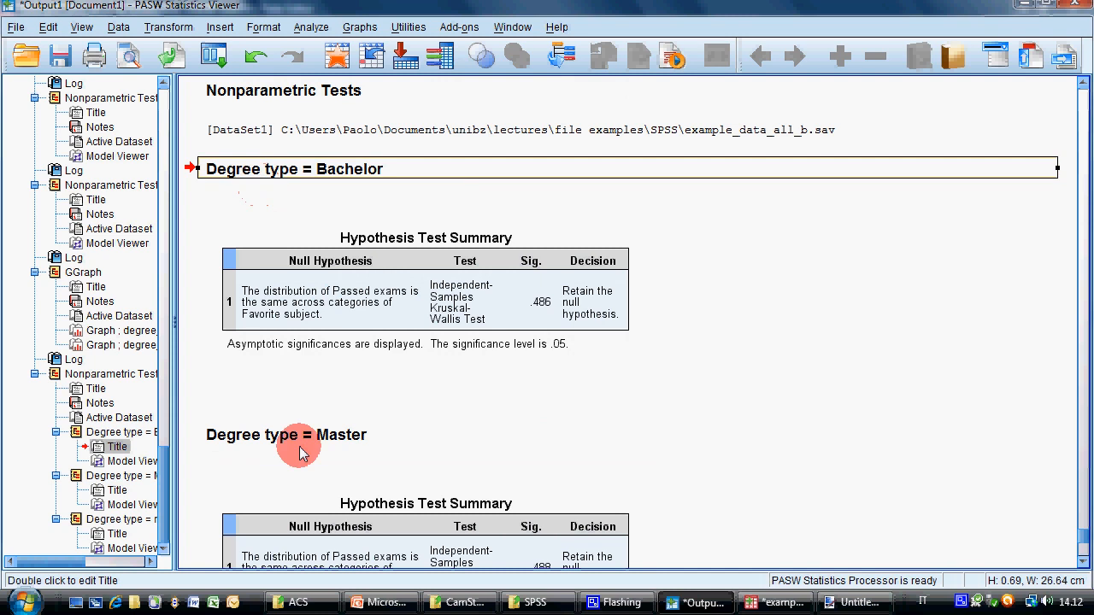
pyautogui.click(301, 440)
pyautogui.click(330, 168)
pyautogui.click(331, 432)
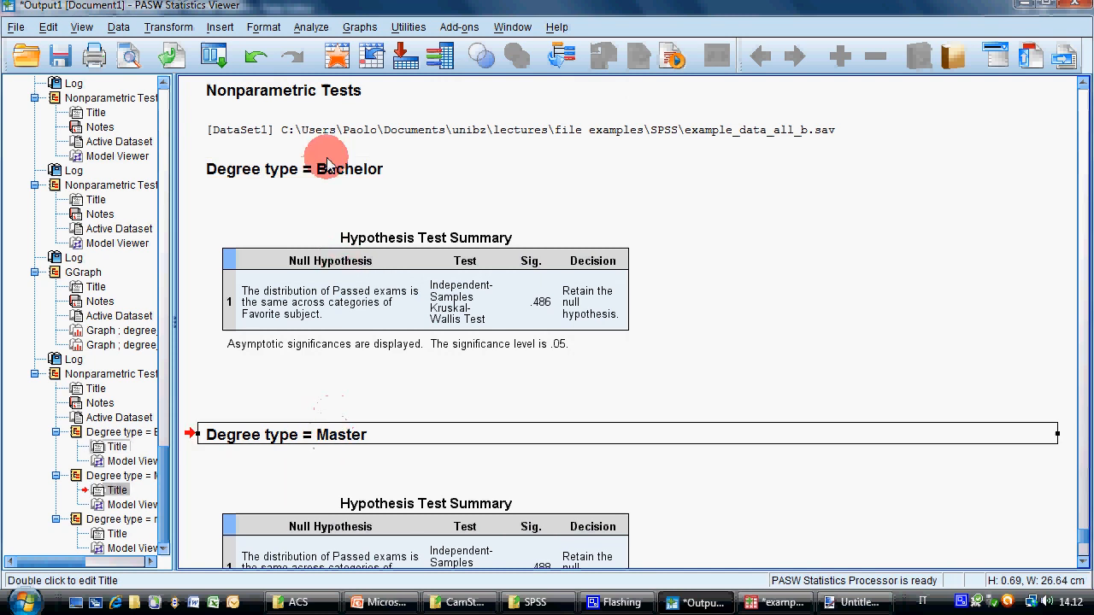
# Switch to the Data Editor and turn off the file split by analyzing all cases without creating groups.
pyautogui.click(118, 26)
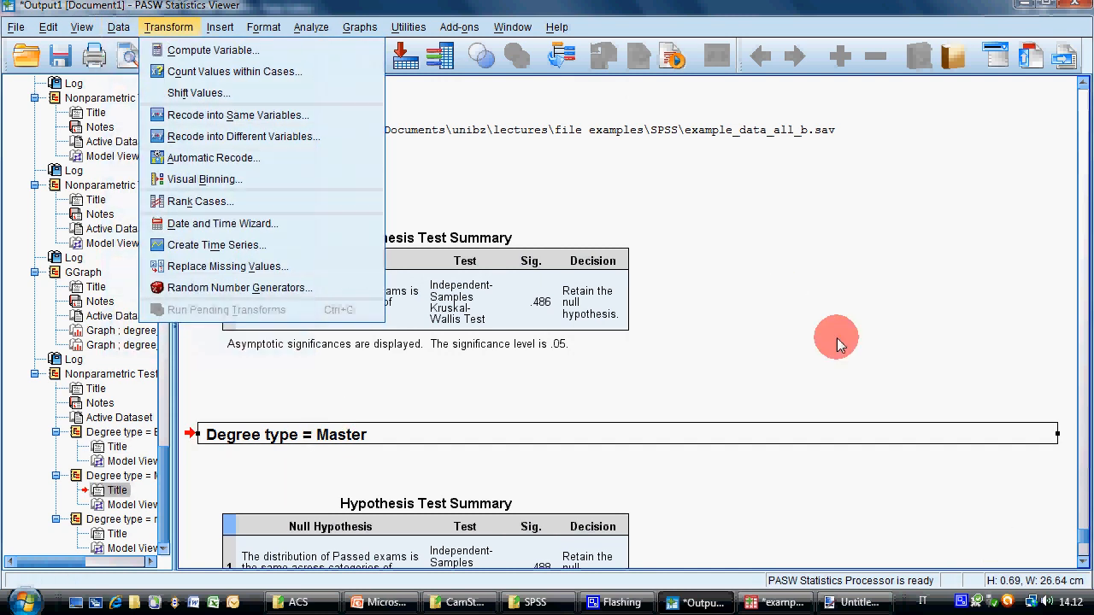
pyautogui.click(778, 602)
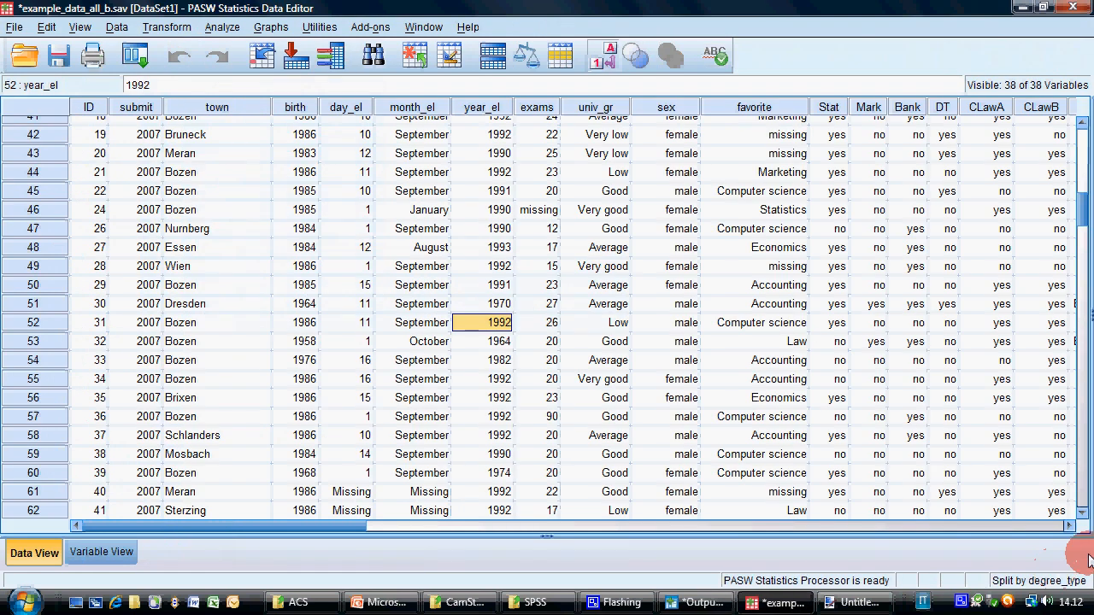
pyautogui.click(116, 27)
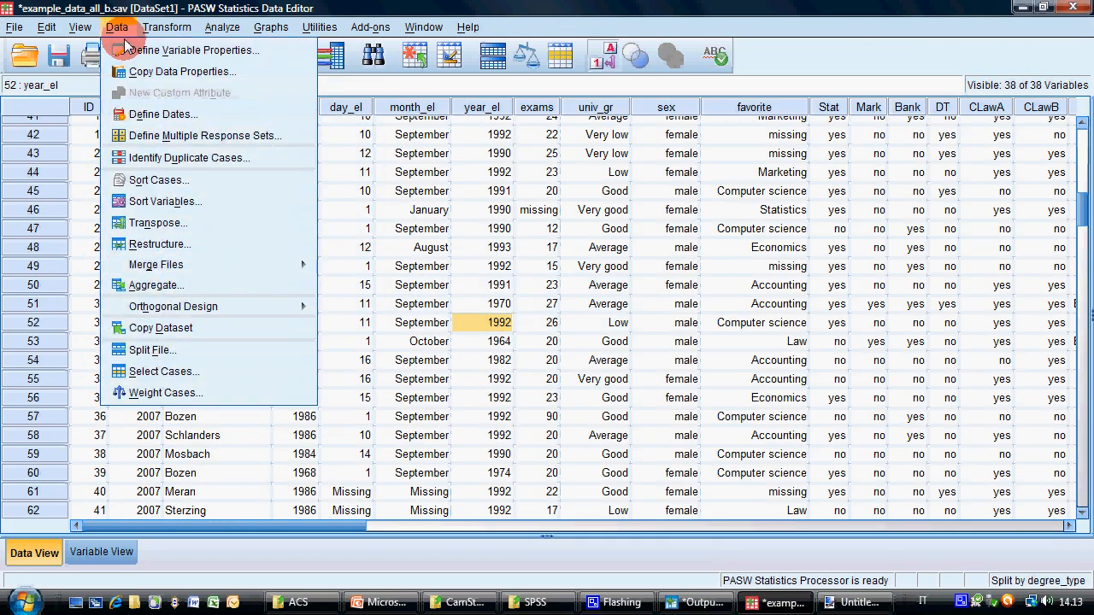
pyautogui.click(154, 350)
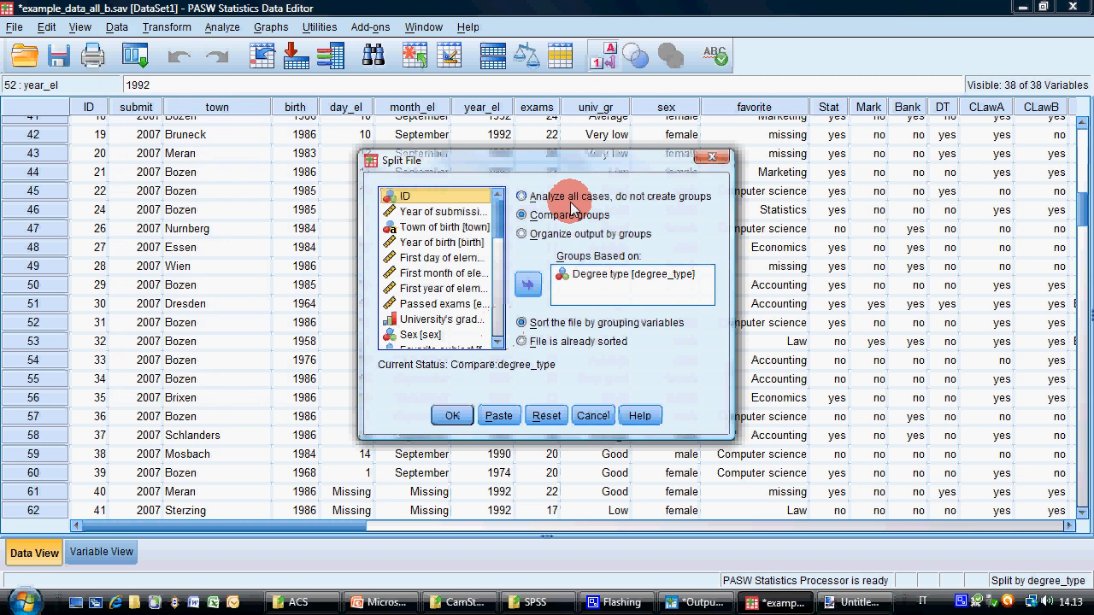
pyautogui.click(568, 202)
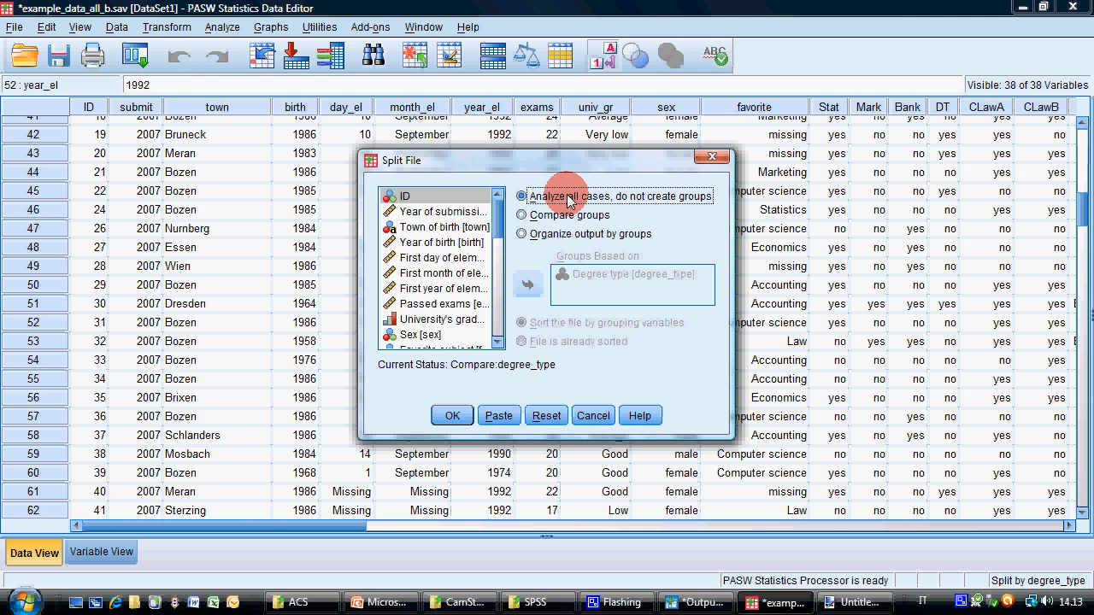
pyautogui.click(452, 416)
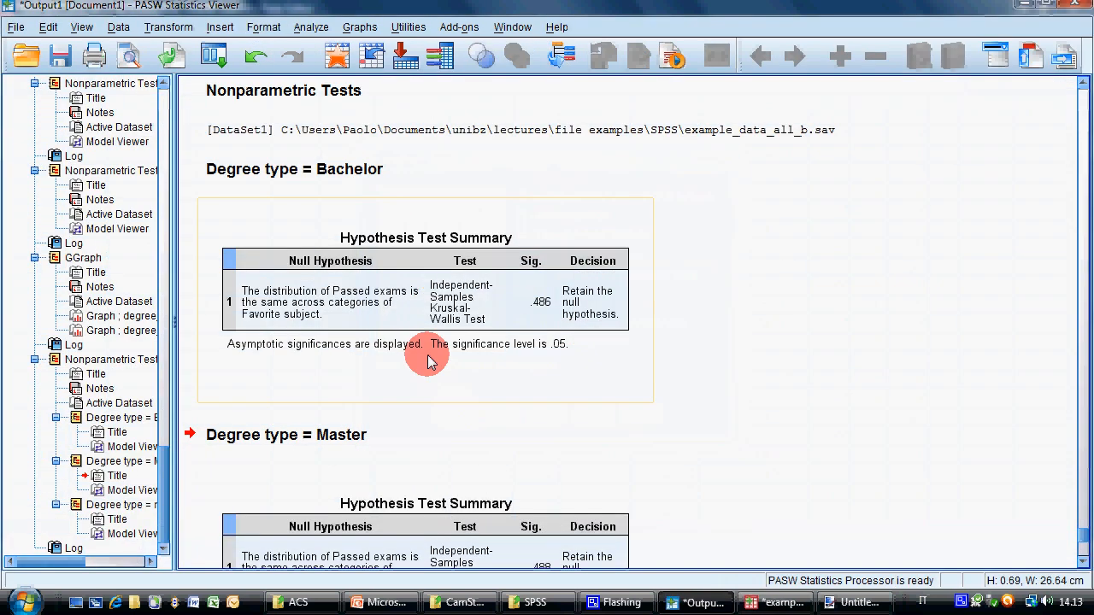
# Rerun the independent-samples Kruskal-Wallis test of Passed exams across Favorite subject on the unsplit data.
pyautogui.click(311, 27)
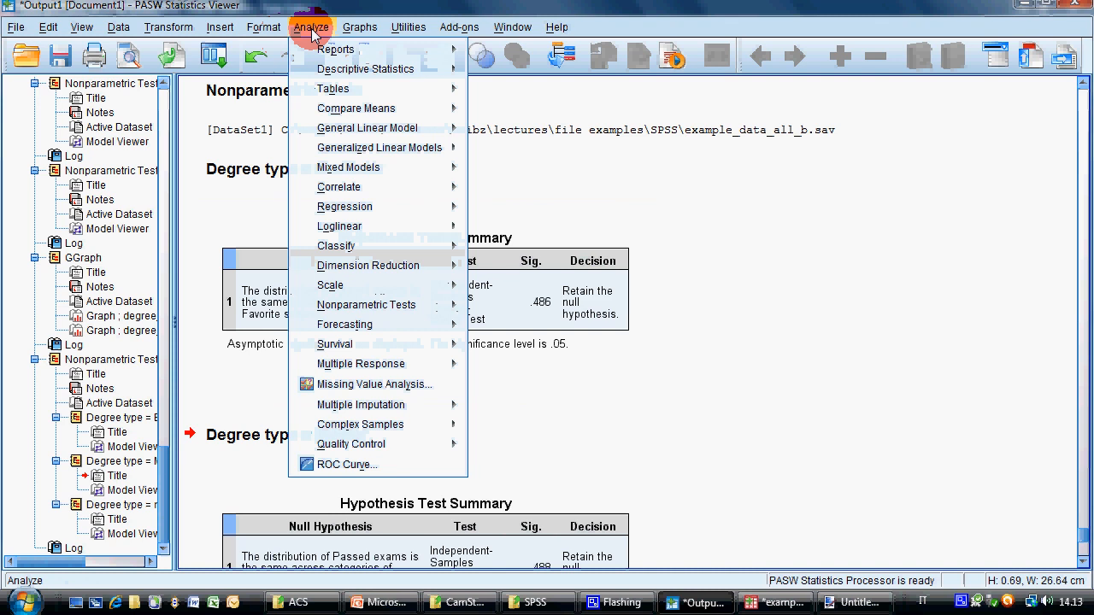
pyautogui.moveTo(376, 305)
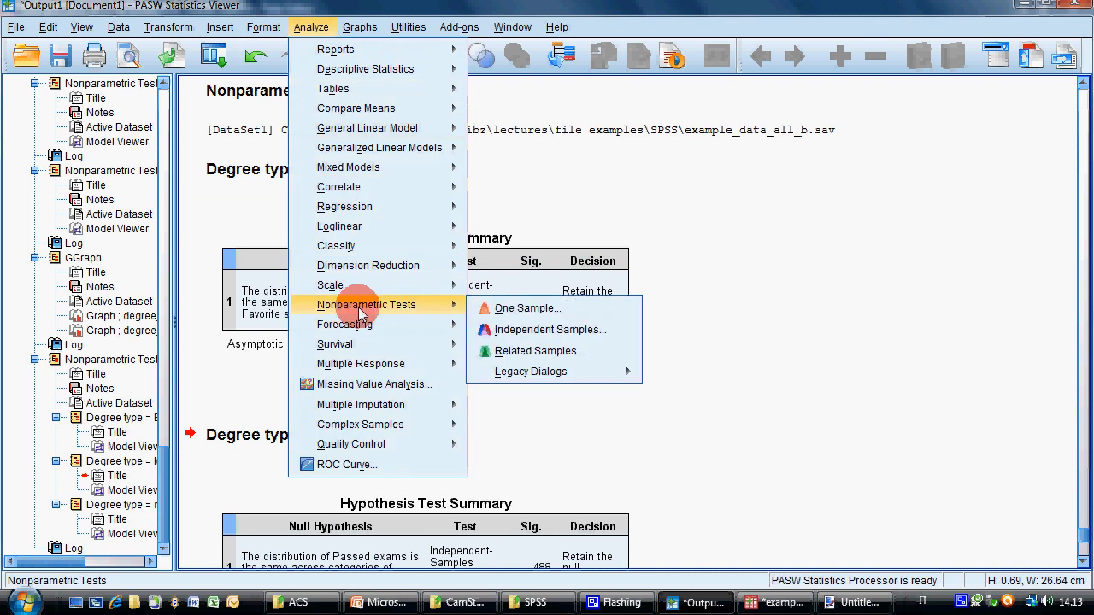
pyautogui.click(524, 334)
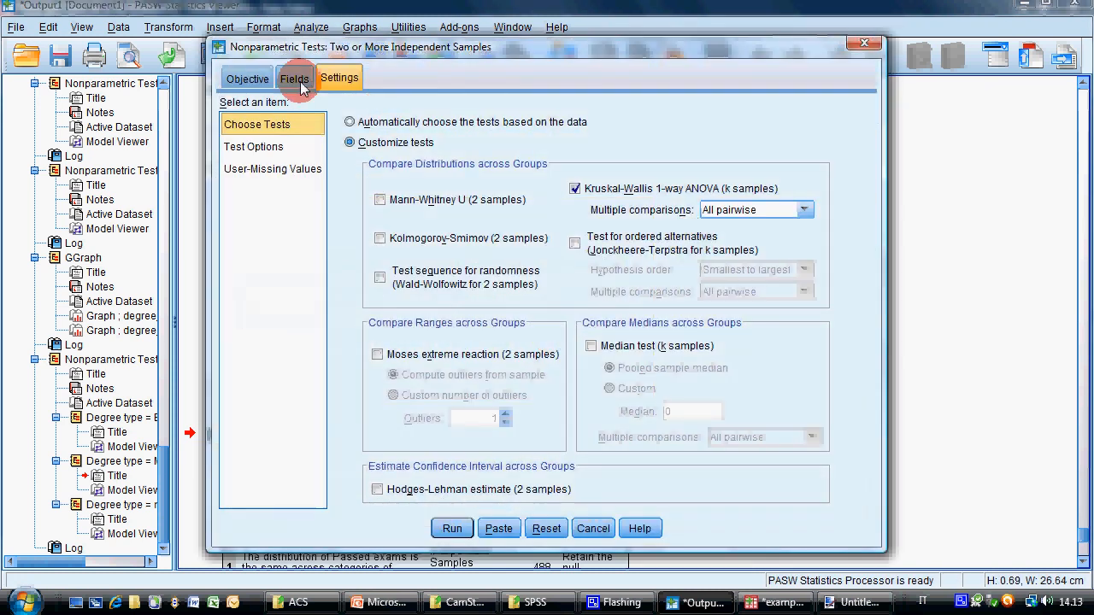
pyautogui.click(297, 79)
pyautogui.click(454, 528)
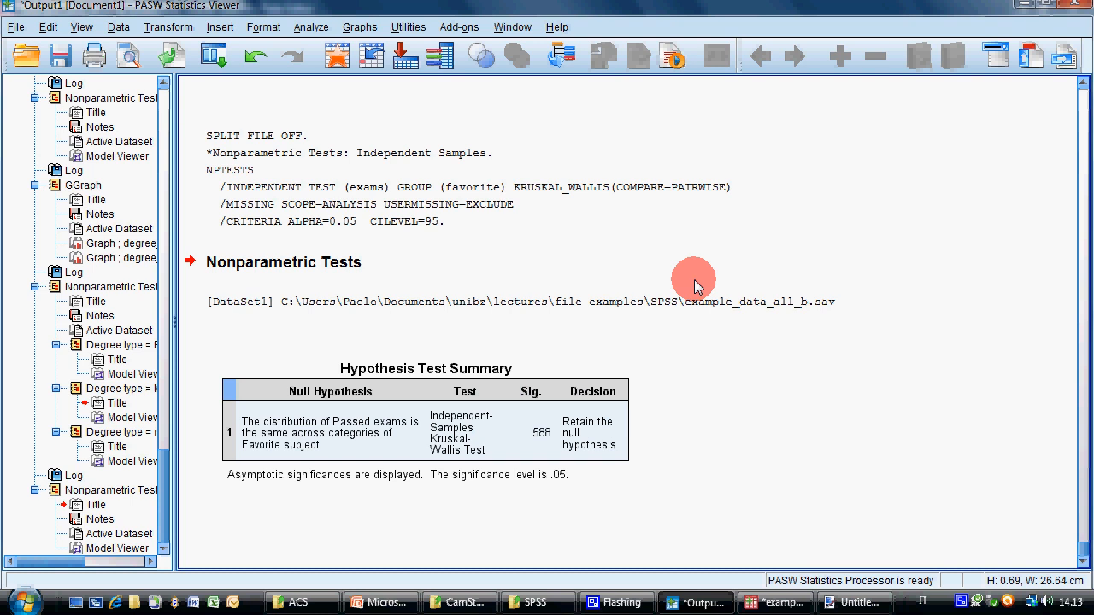
# Replace Passed exams with Year of birth as the test field, keeping Favorite subject as groups, and run the Kruskal-Wallis test.
pyautogui.click(313, 27)
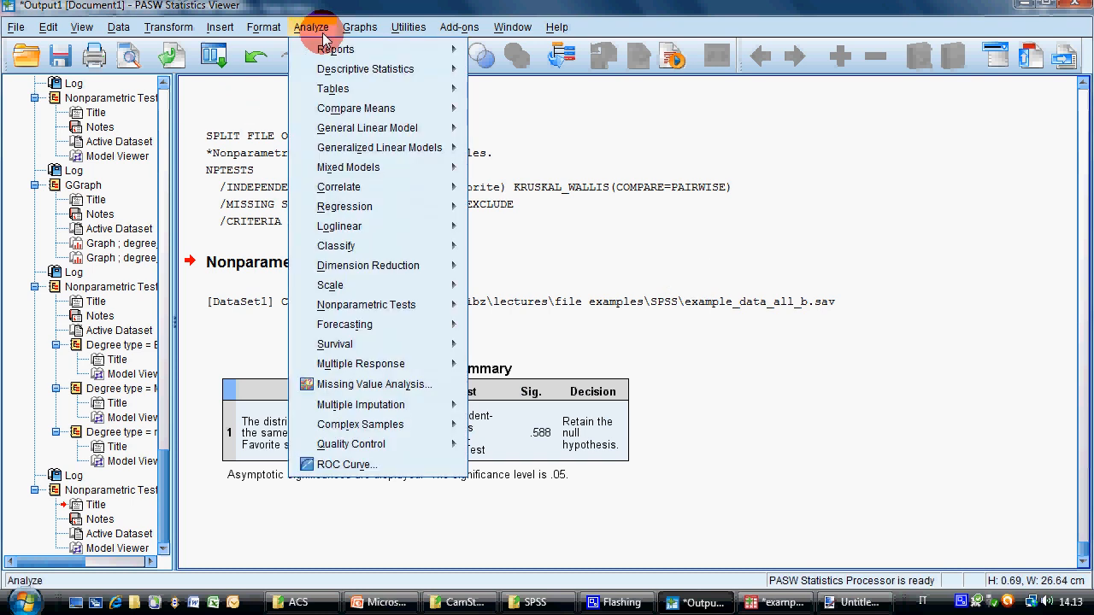
pyautogui.moveTo(427, 305)
pyautogui.click(602, 332)
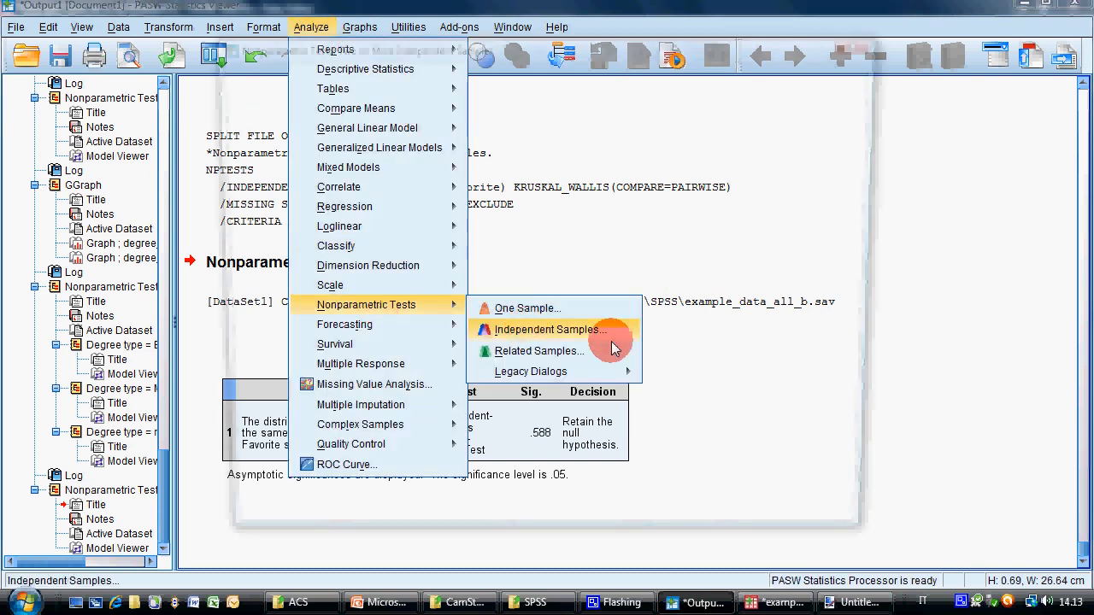
pyautogui.click(557, 429)
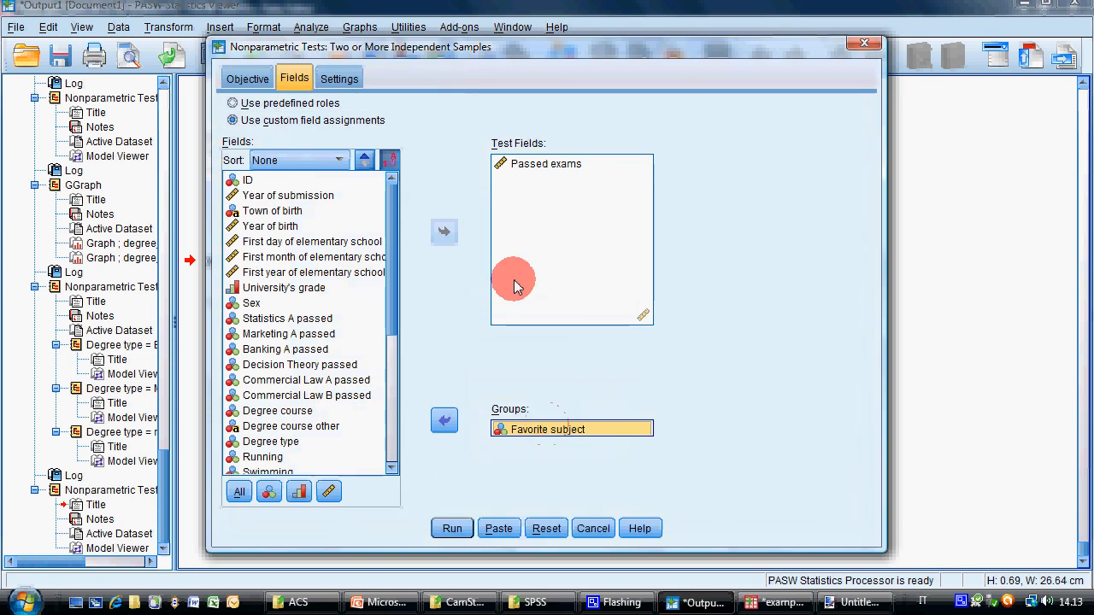
pyautogui.click(542, 164)
pyautogui.click(447, 229)
pyautogui.click(309, 227)
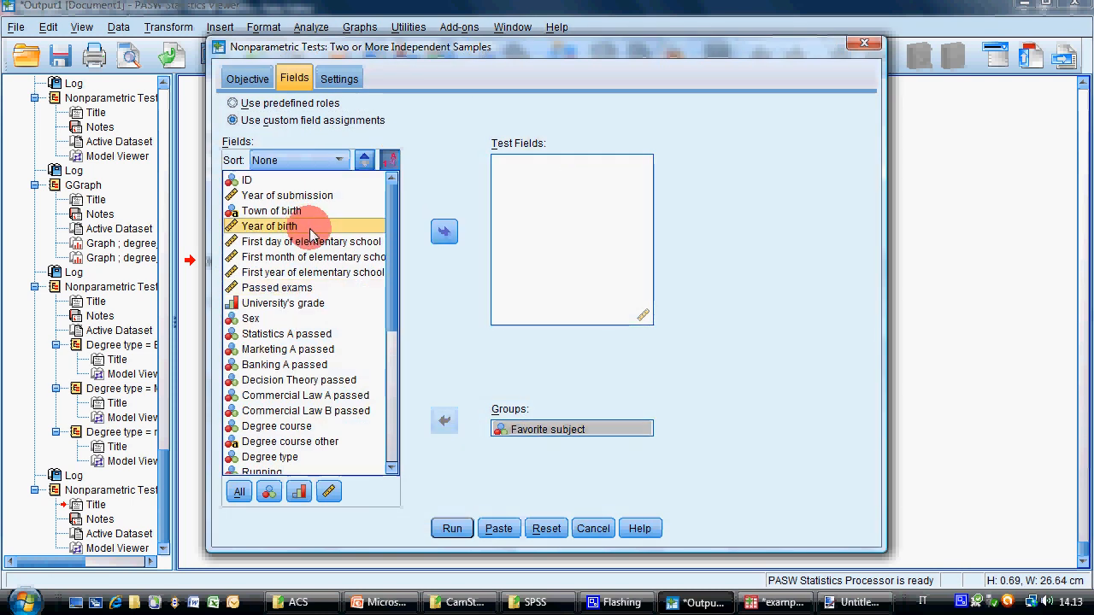
pyautogui.click(446, 232)
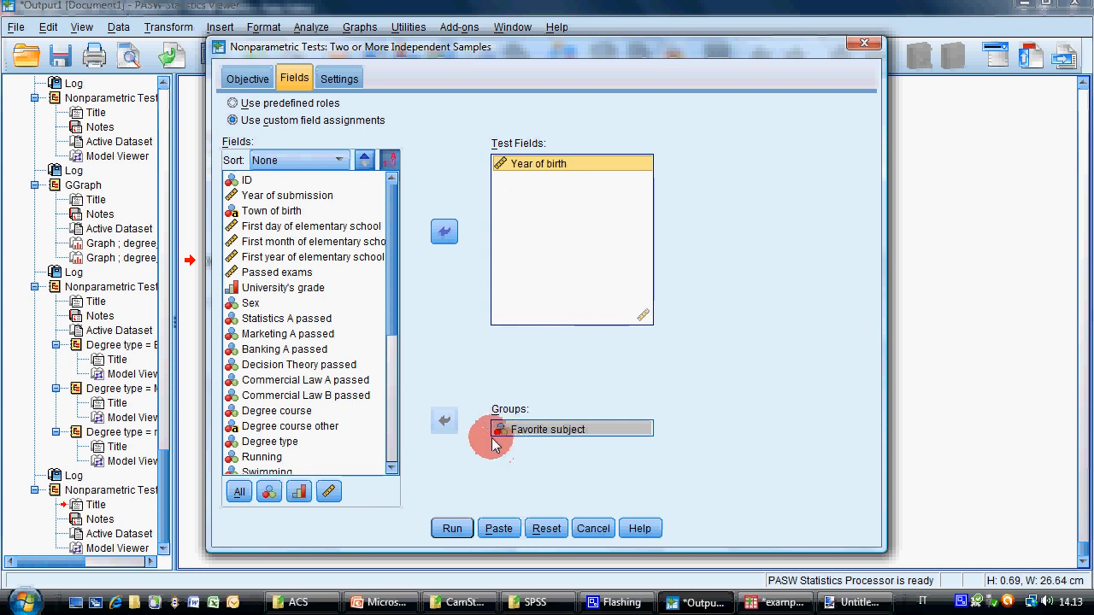
pyautogui.click(456, 527)
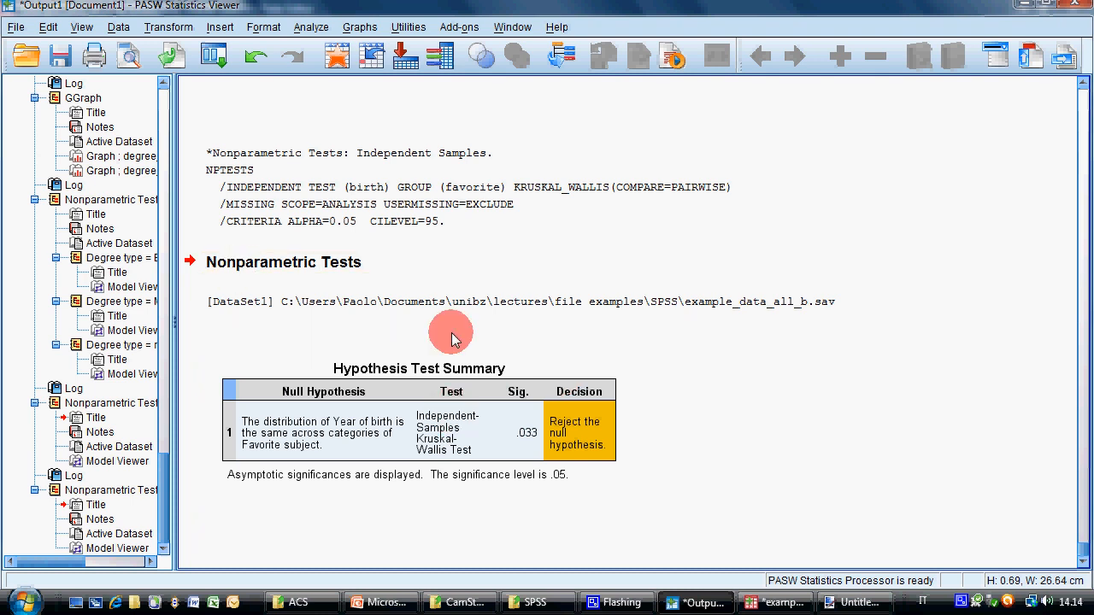
# Switch to PowerPoint and present slide 45 on nonparametric tests as a full-screen slide show.
pyautogui.click(380, 602)
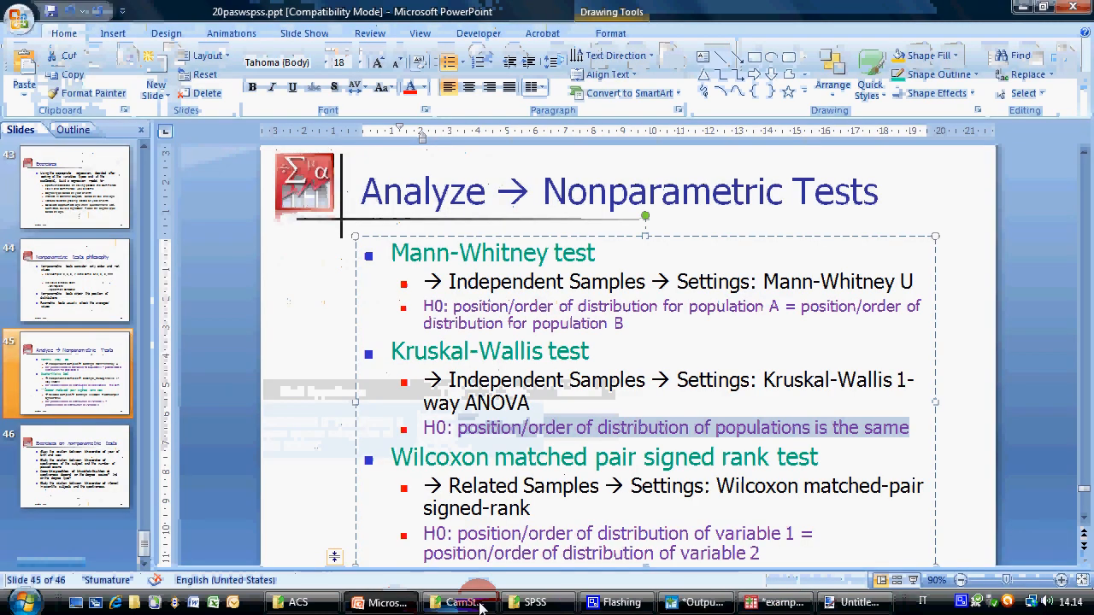
pyautogui.click(912, 581)
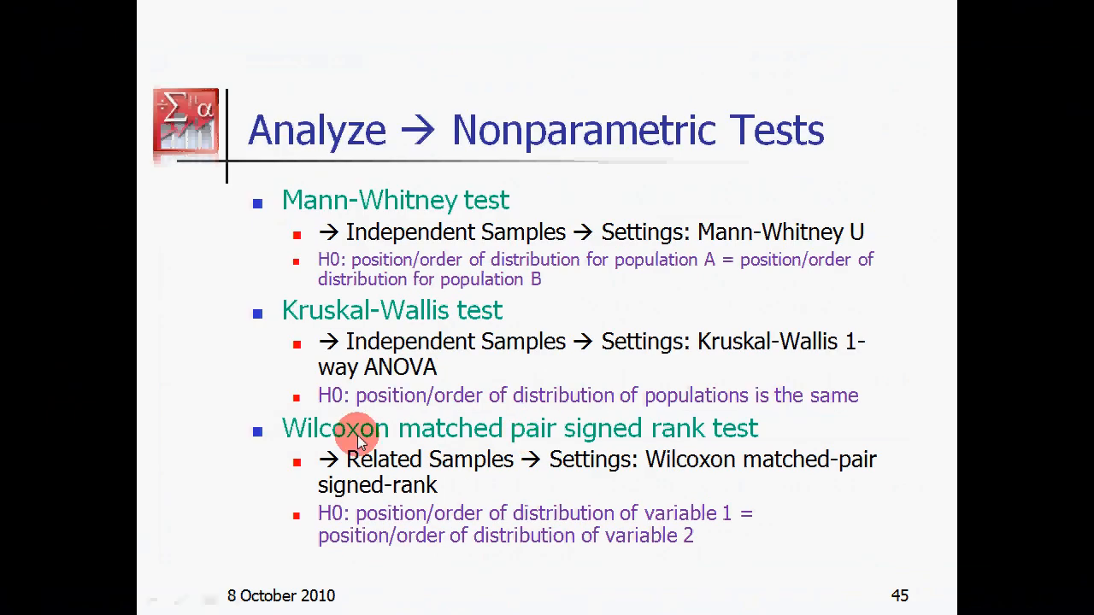